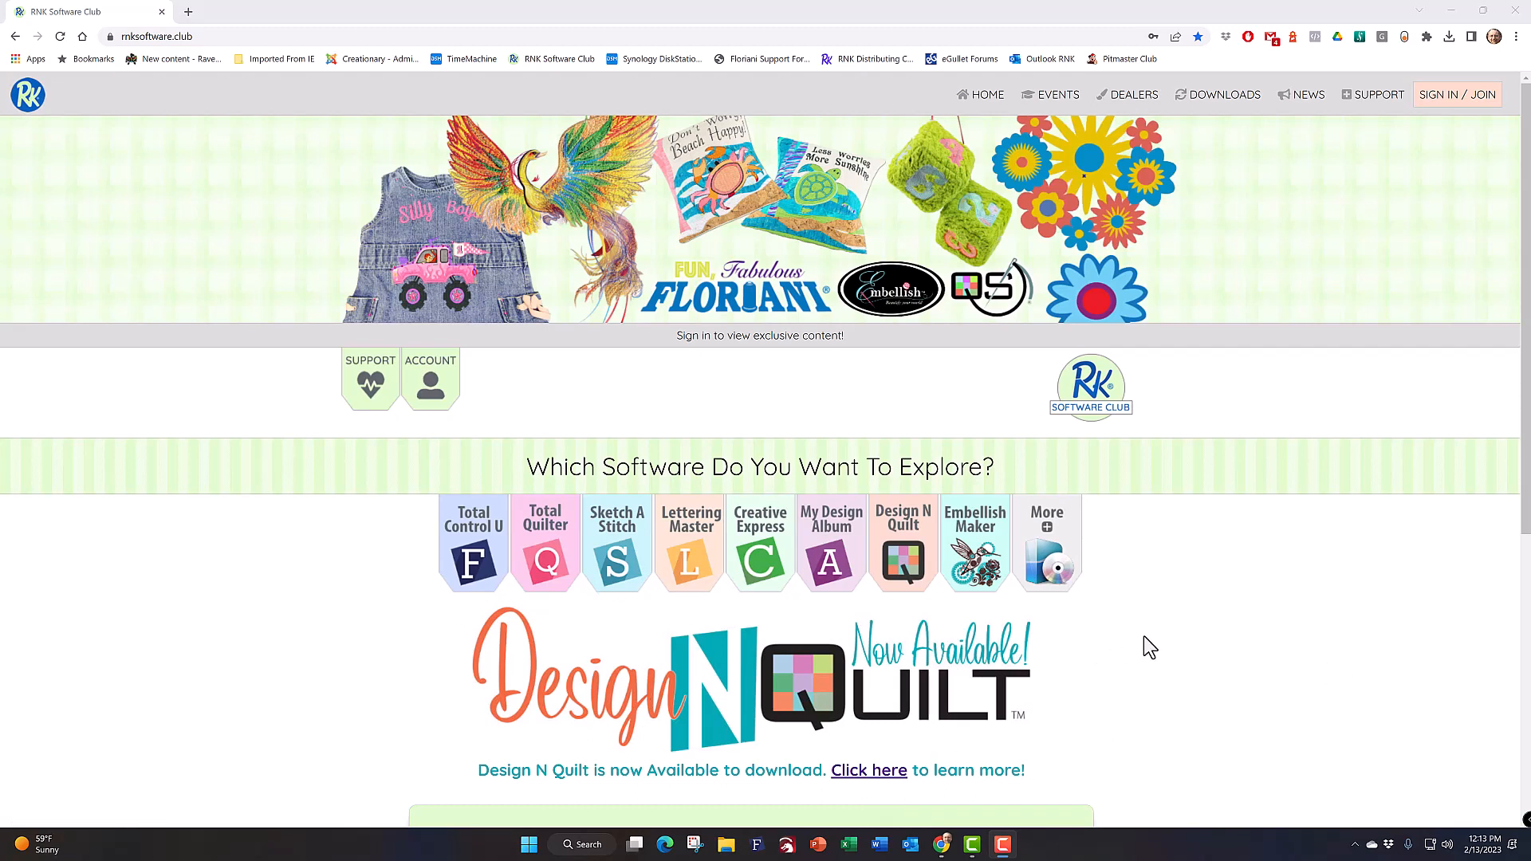
# Step: Open the Design N Quilt overview page on the RNK Software Club site and scroll through it
pyautogui.click(915, 536)
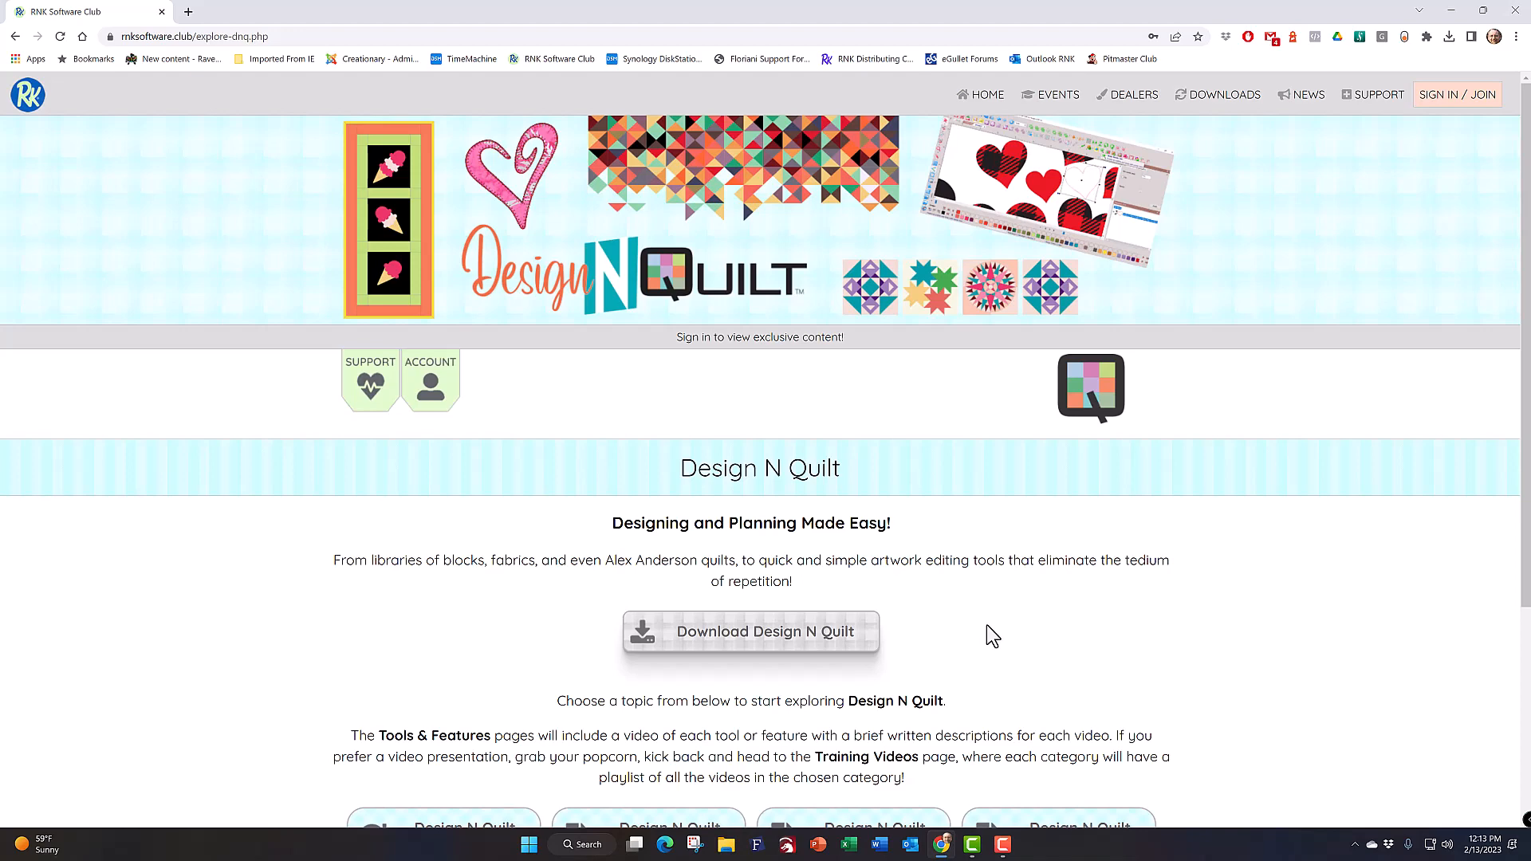
pyautogui.click(15, 37)
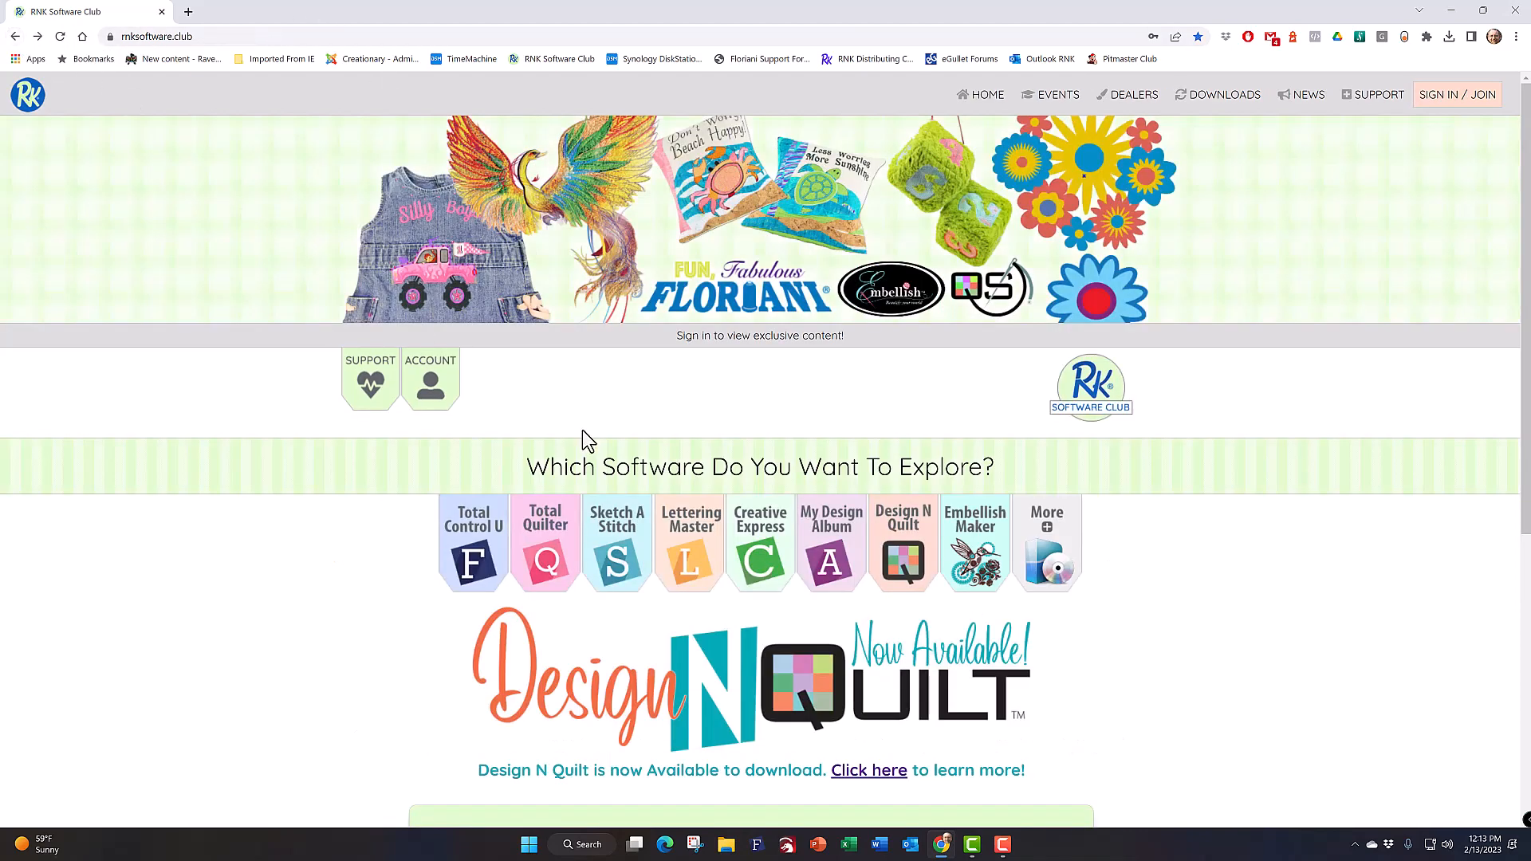
pyautogui.click(906, 558)
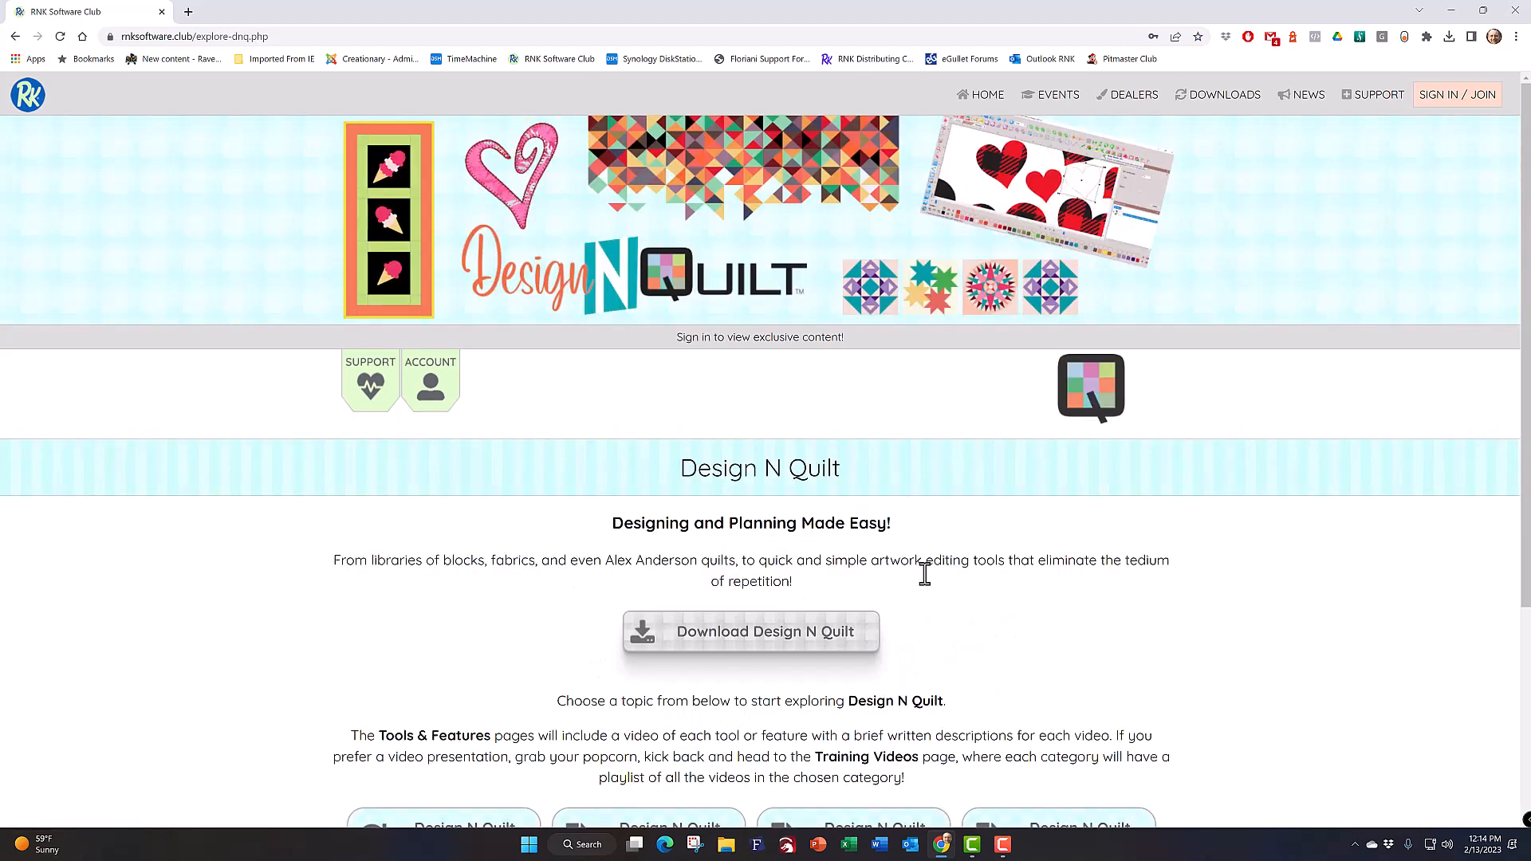
pyautogui.scroll(-3, 933, 598)
pyautogui.scroll(-1, 937, 600)
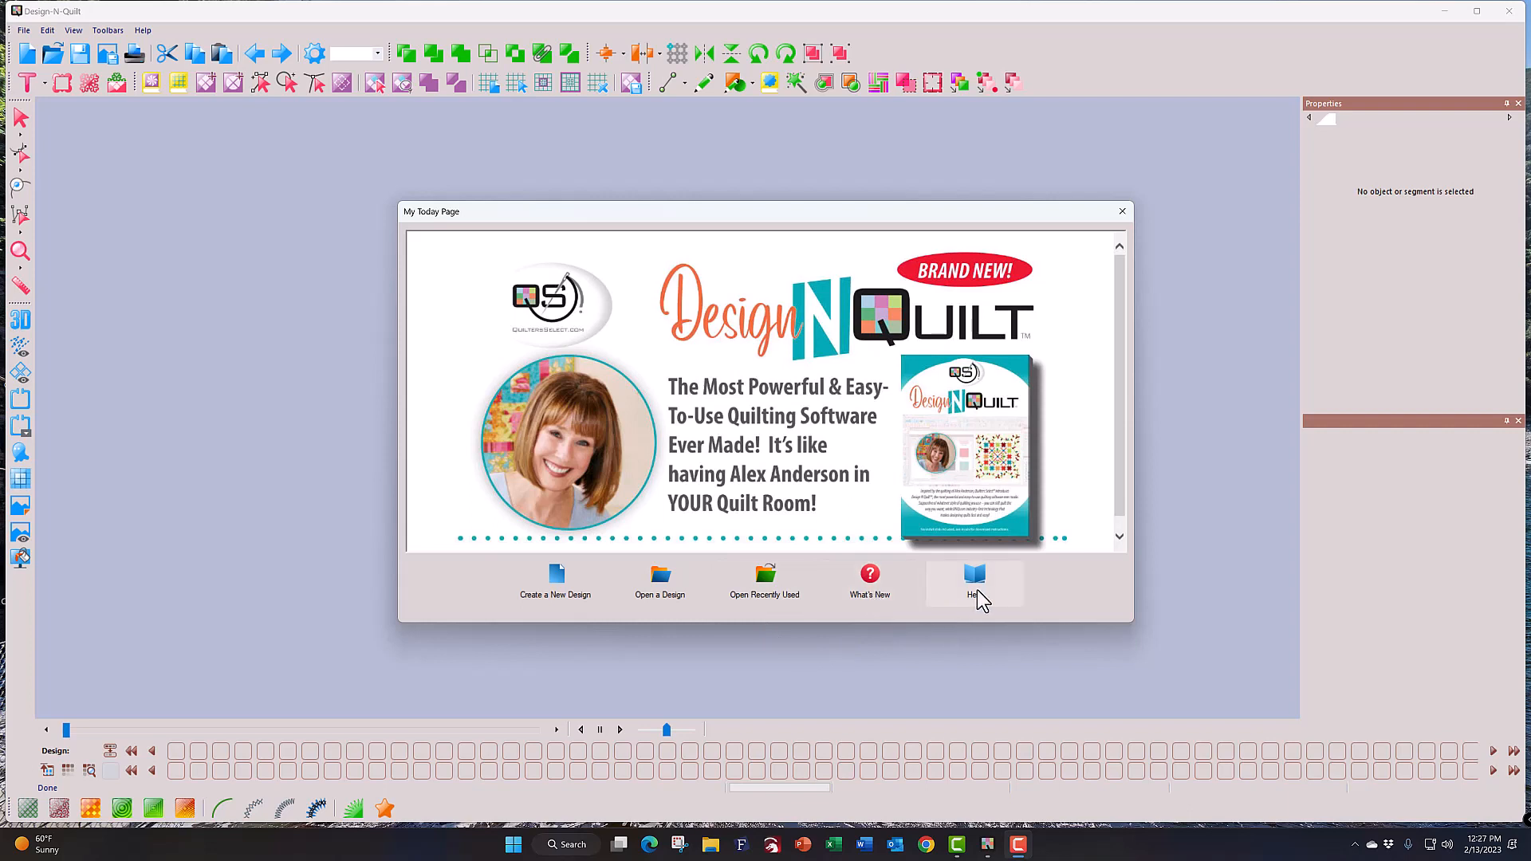
# Step: Create a new blank design, Design1, from the My Today Page
pyautogui.click(558, 581)
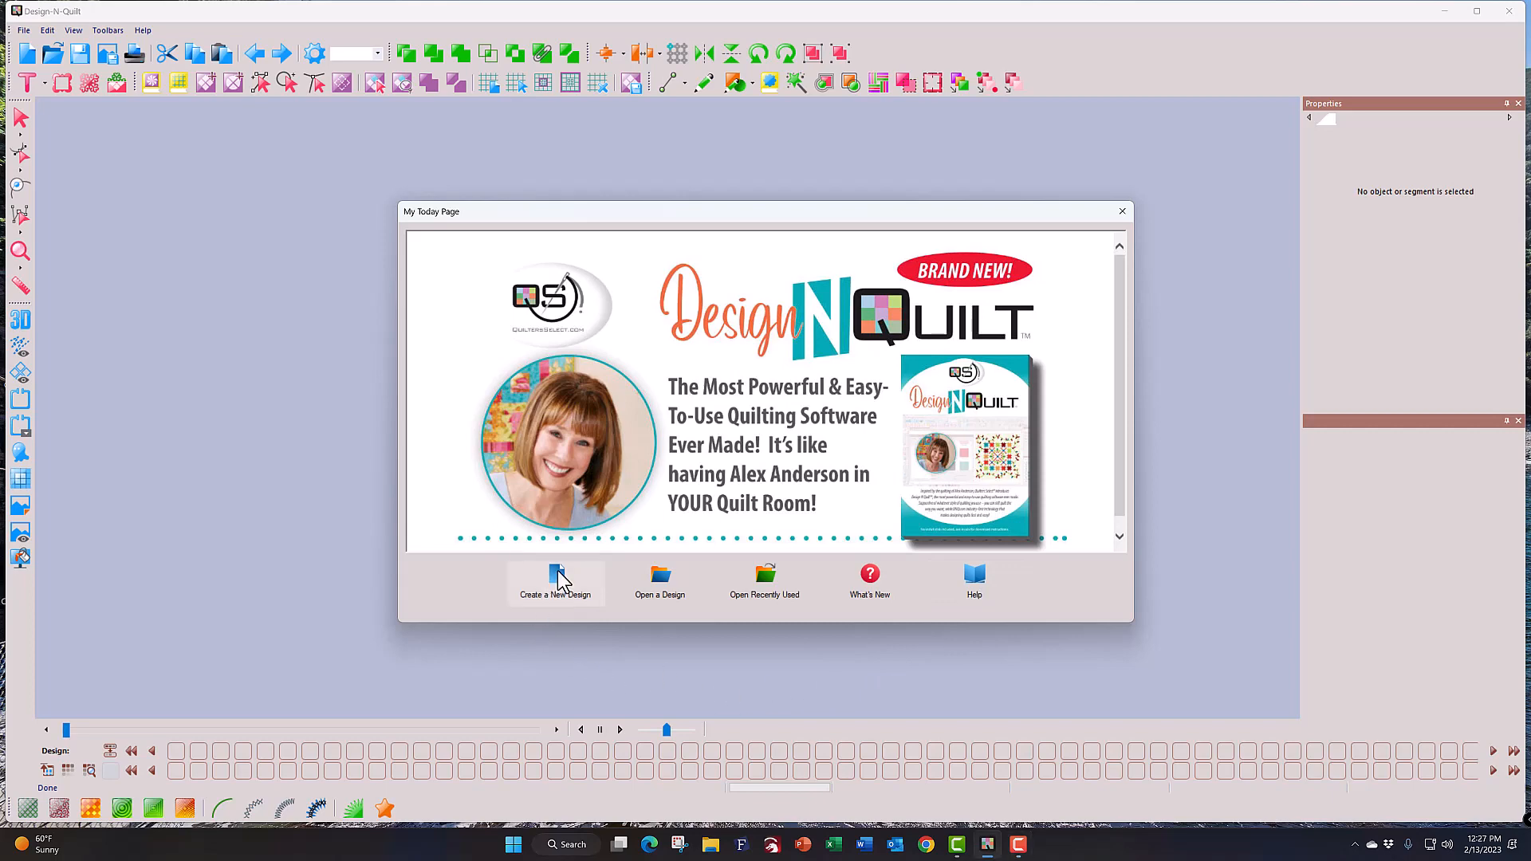
pyautogui.click(559, 581)
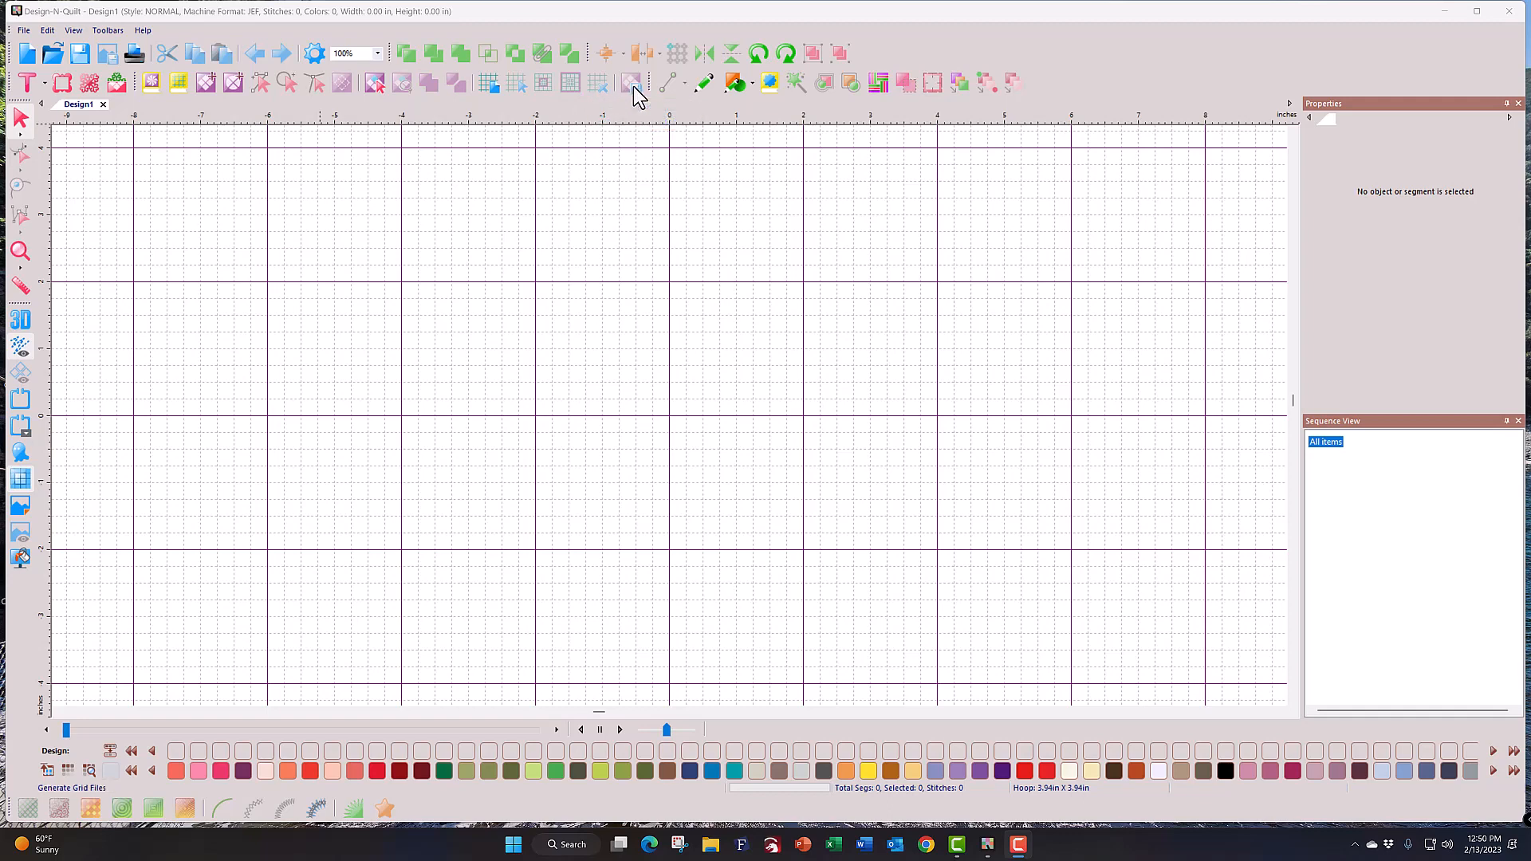
# Step: Open the Quilt Block Library and browse the 8 Point Stars, Eccentric and My Blocks folders
pyautogui.moveTo(634, 86)
pyautogui.moveTo(260, 82)
pyautogui.click(151, 85)
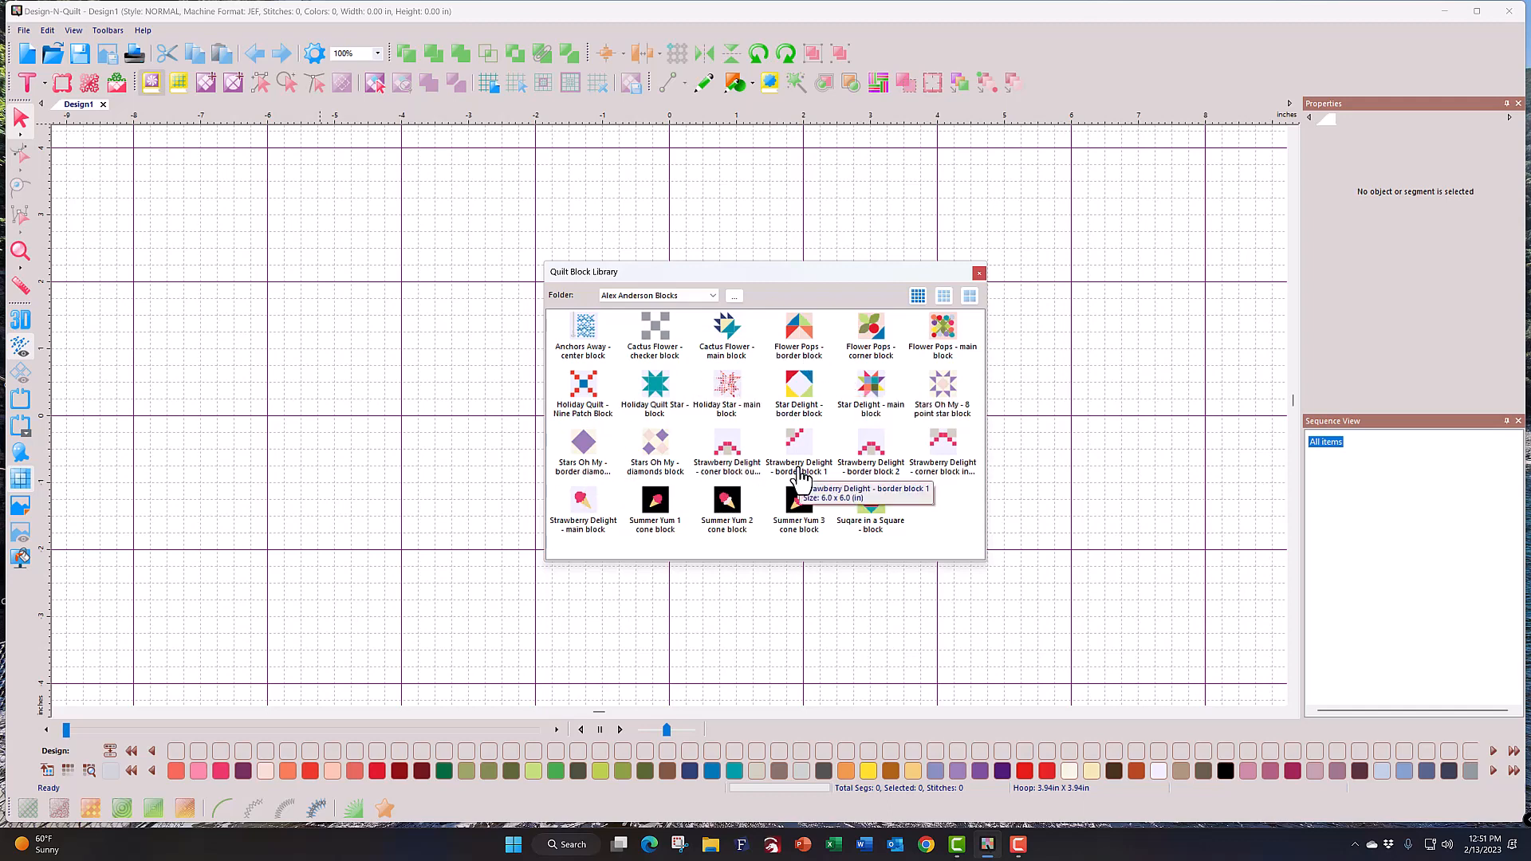
pyautogui.click(714, 297)
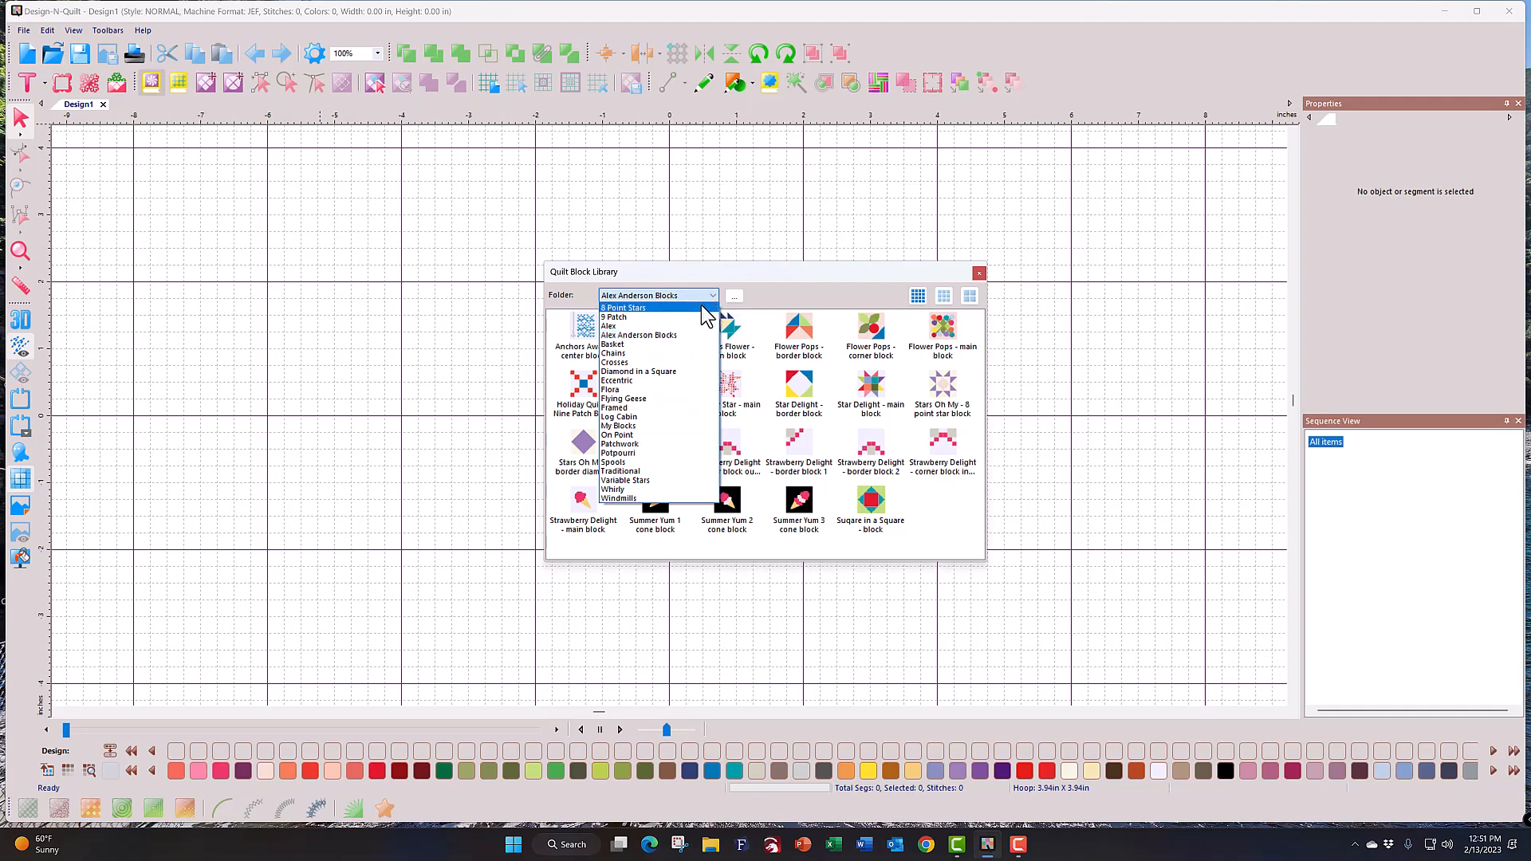
pyautogui.click(701, 306)
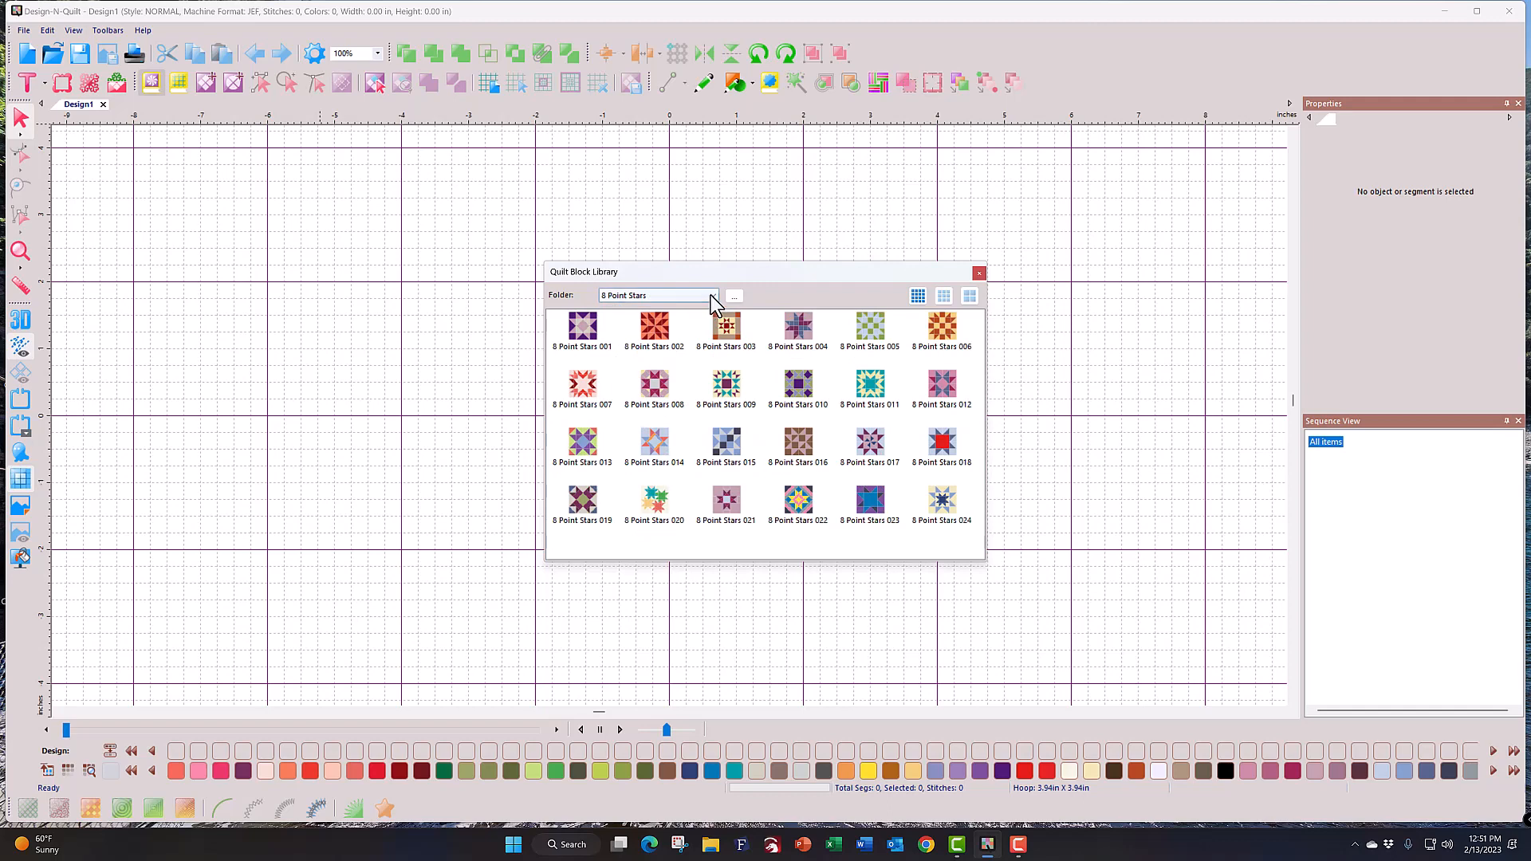
pyautogui.click(710, 297)
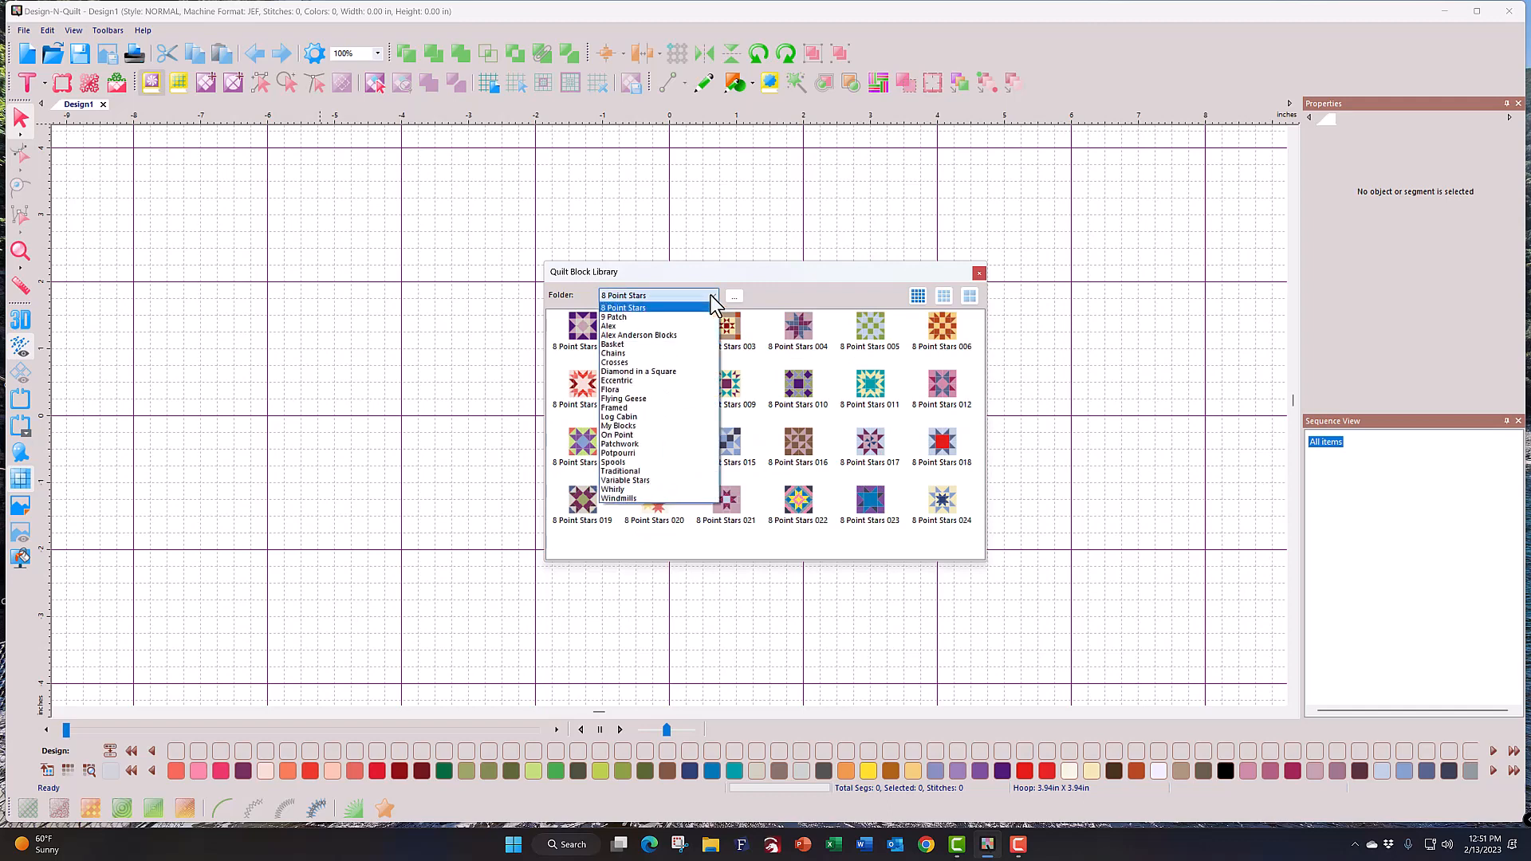
pyautogui.click(663, 381)
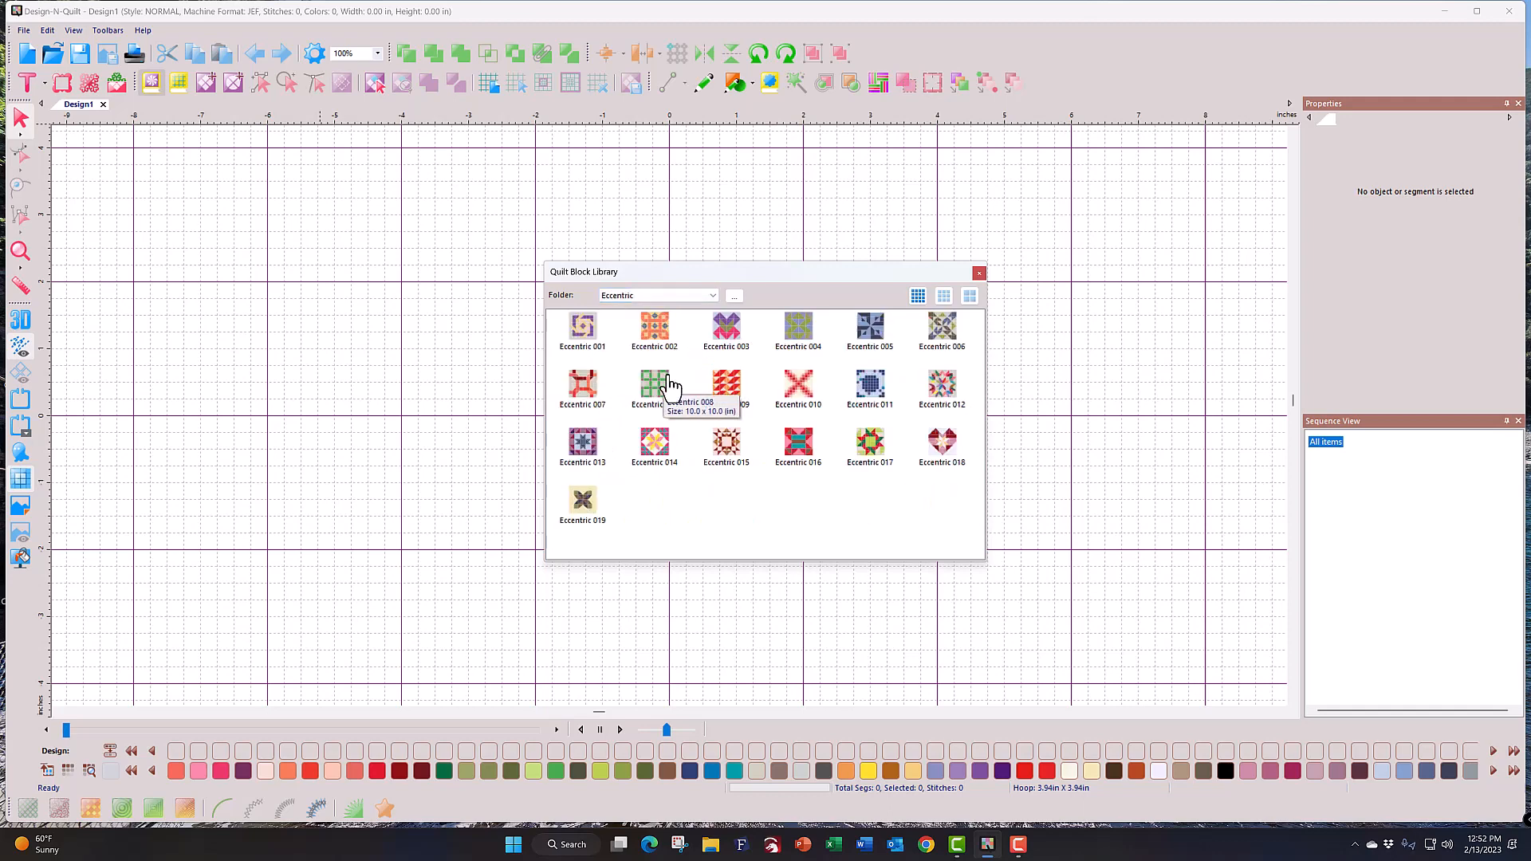
pyautogui.click(710, 298)
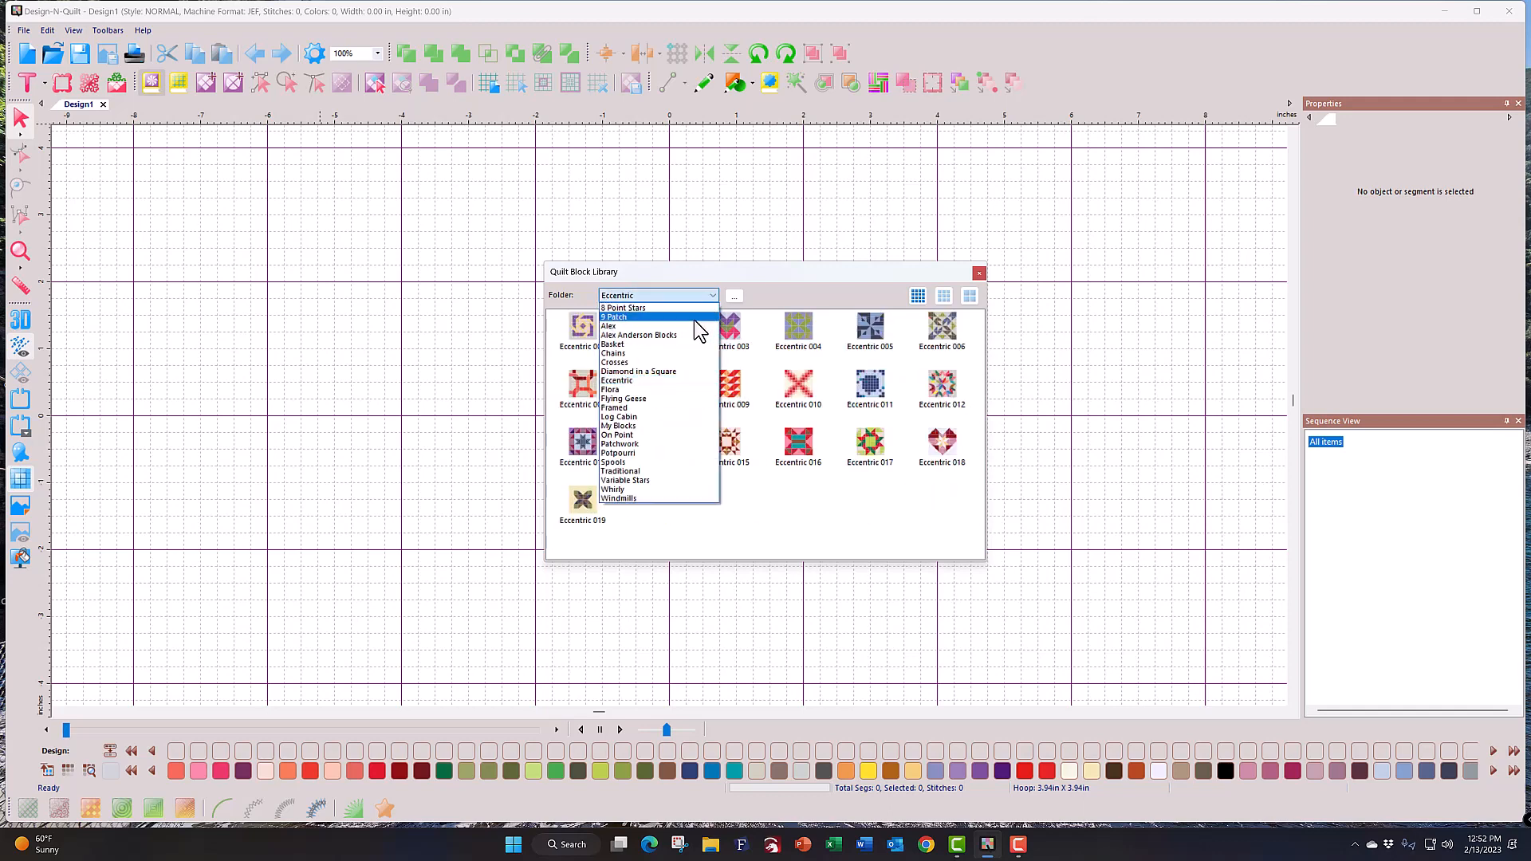
pyautogui.click(662, 425)
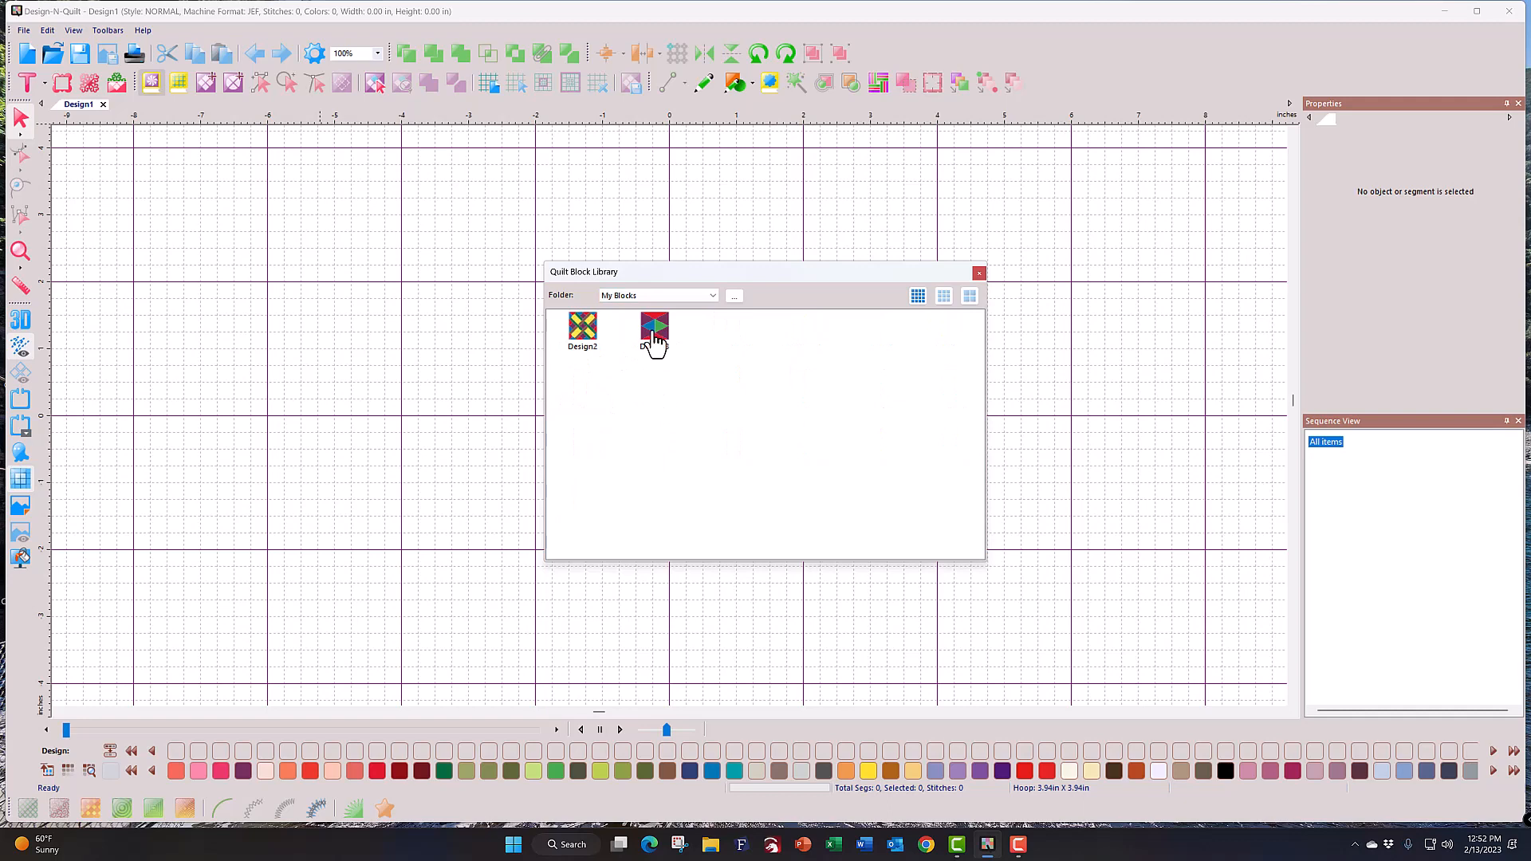
# Step: Browse the On Point and Traditional folders, then show the Diamond in a Square blocks
pyautogui.click(713, 295)
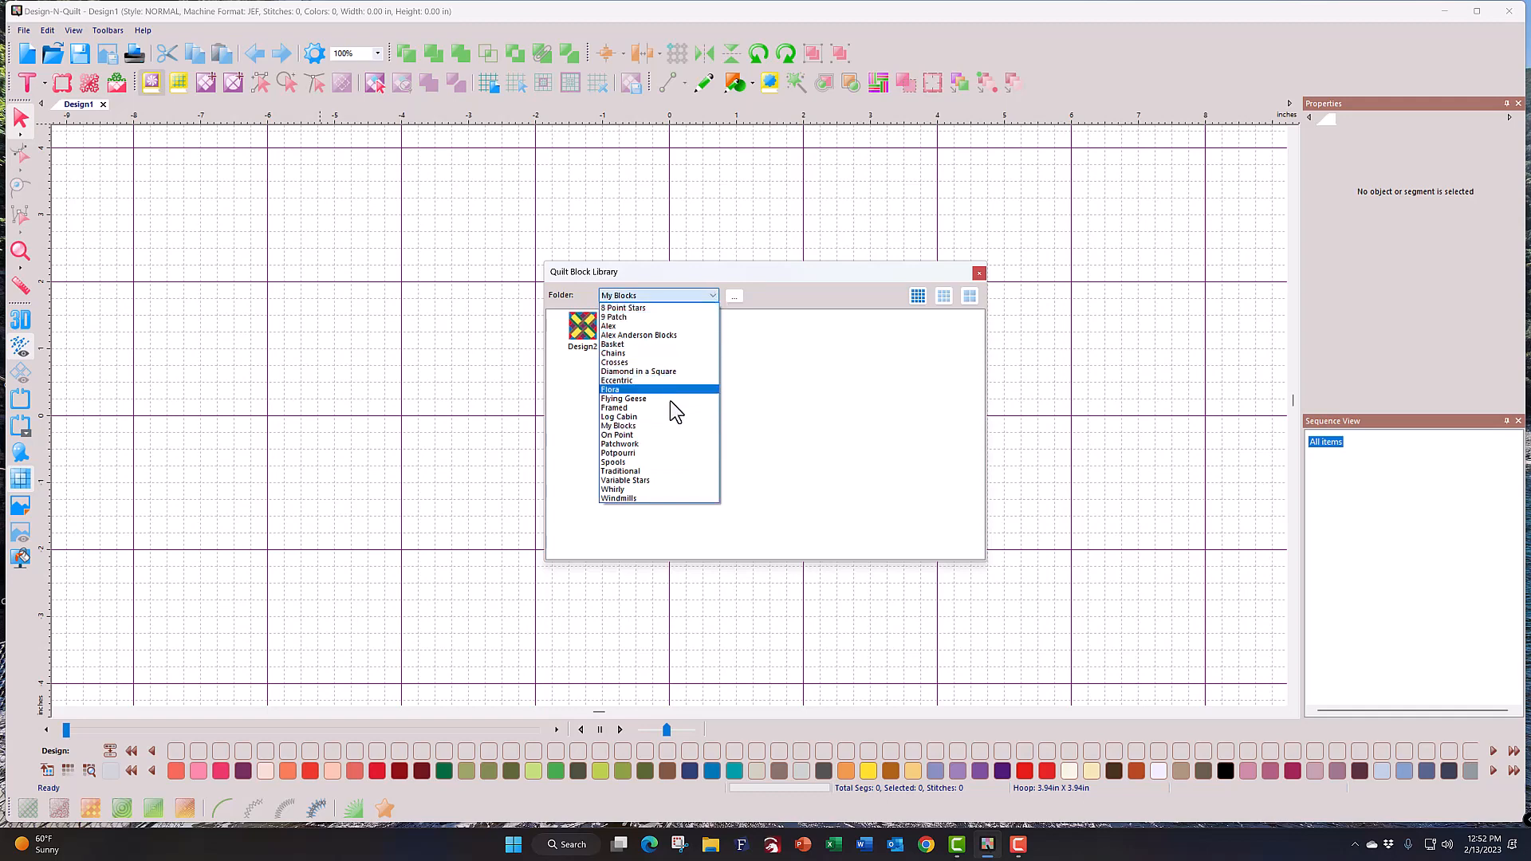
pyautogui.click(658, 438)
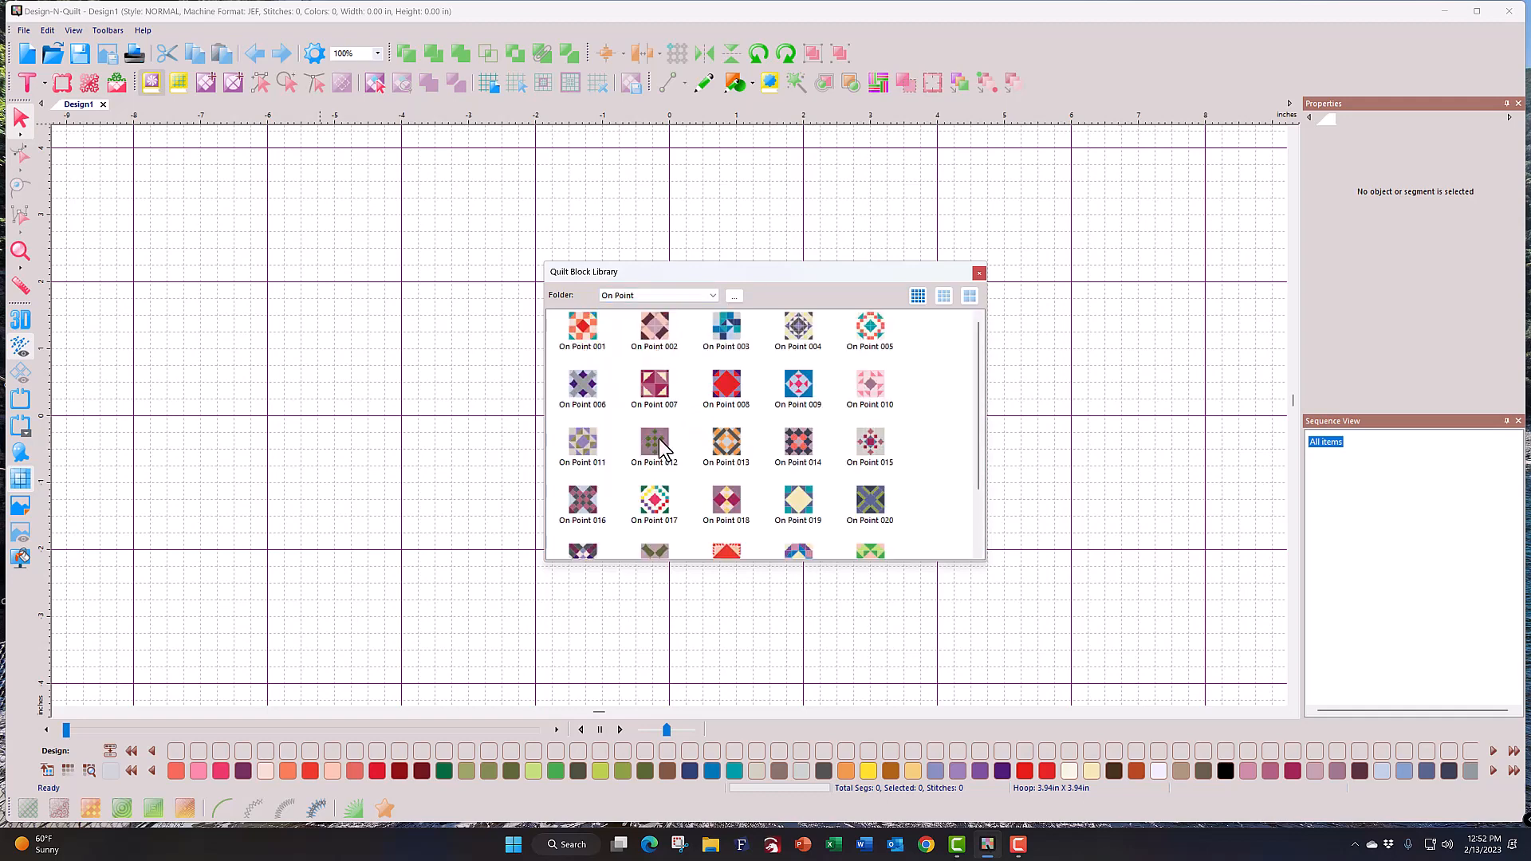
pyautogui.click(706, 295)
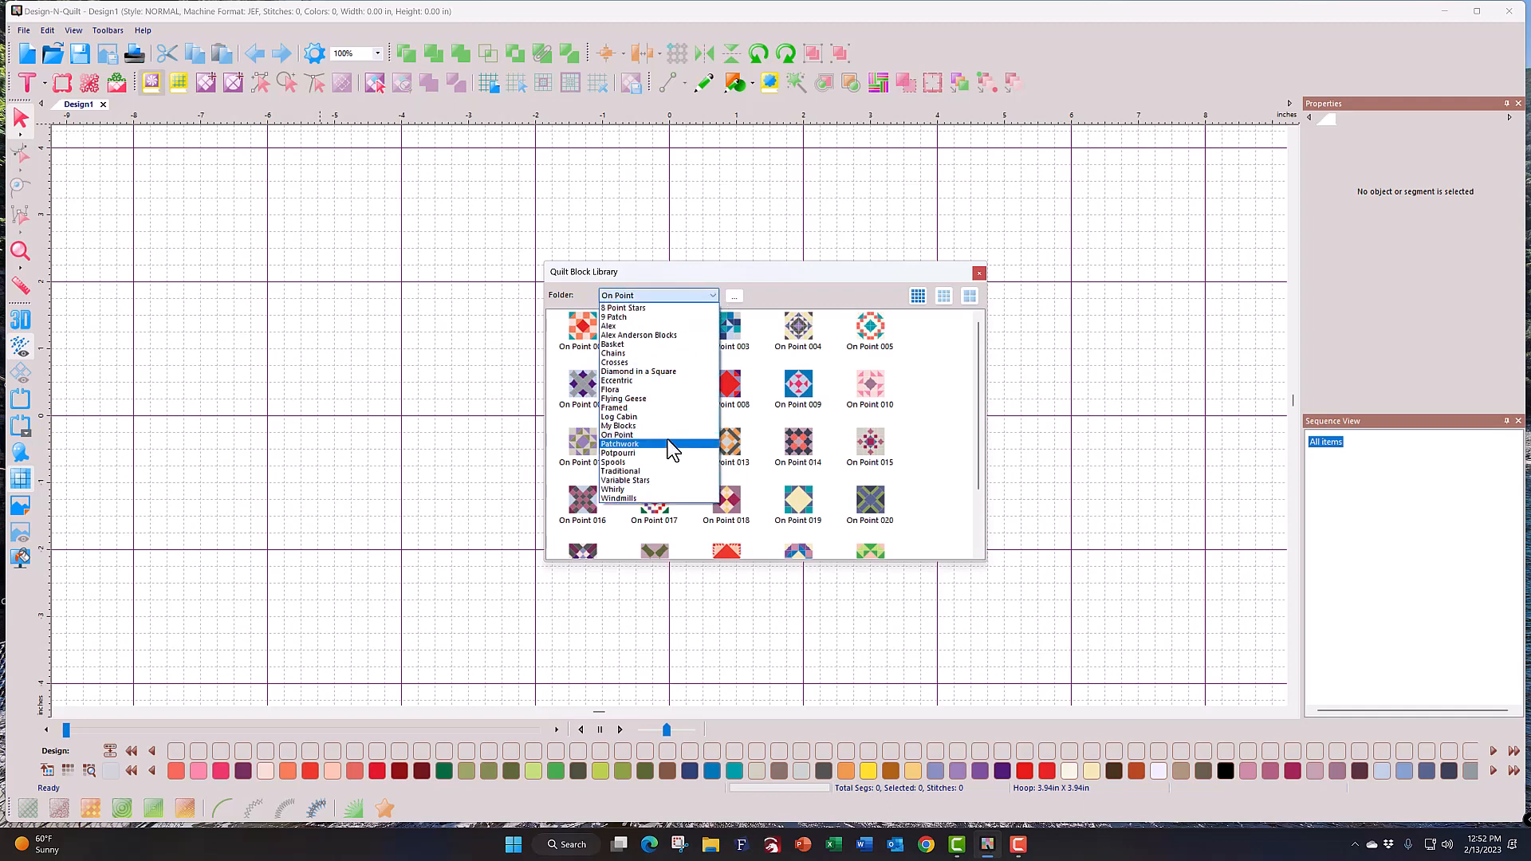
pyautogui.click(660, 471)
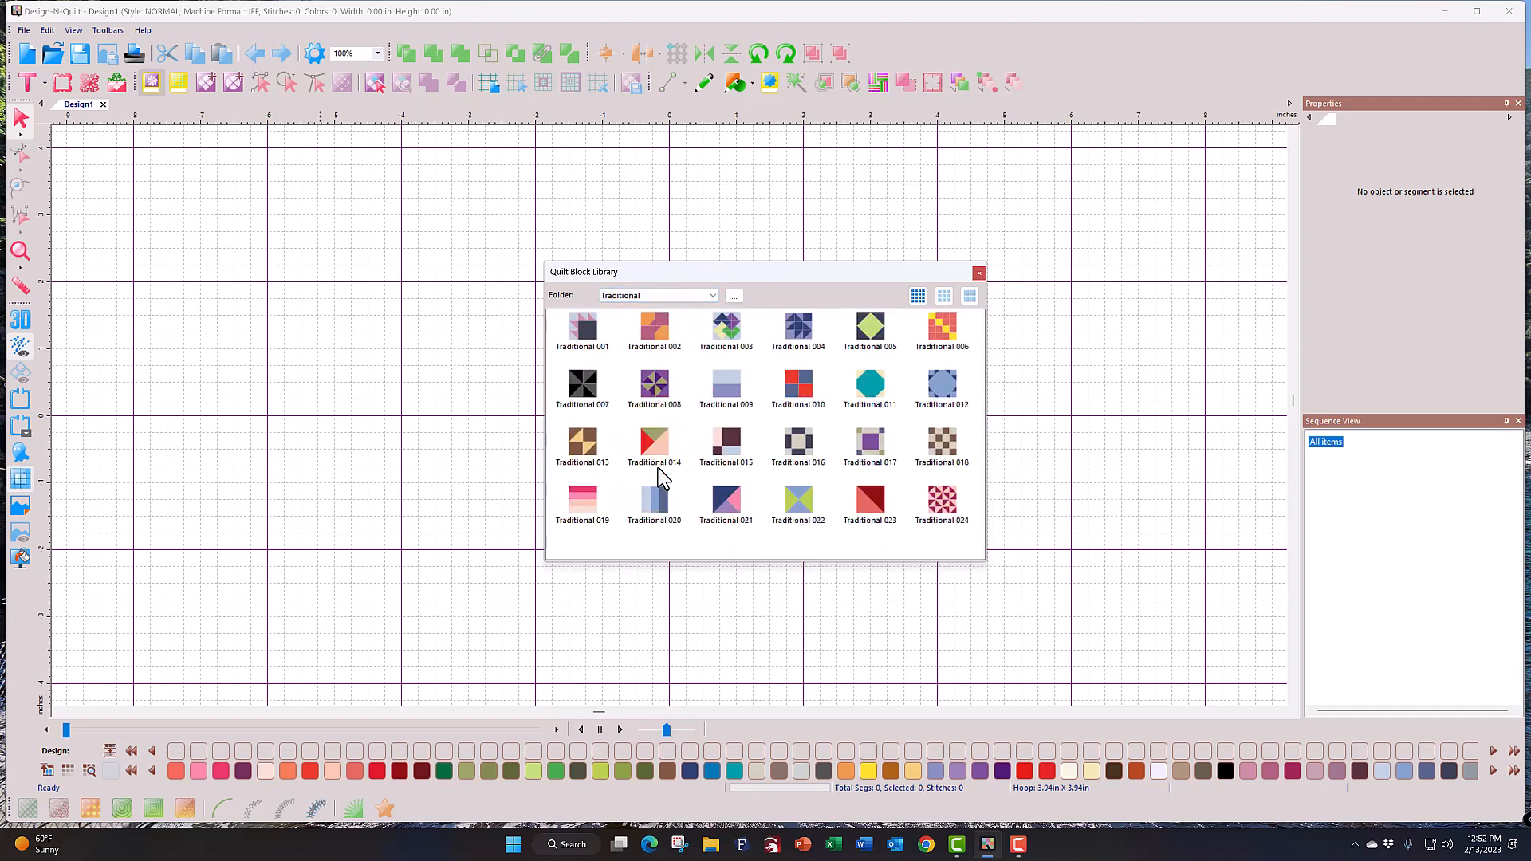
pyautogui.click(714, 298)
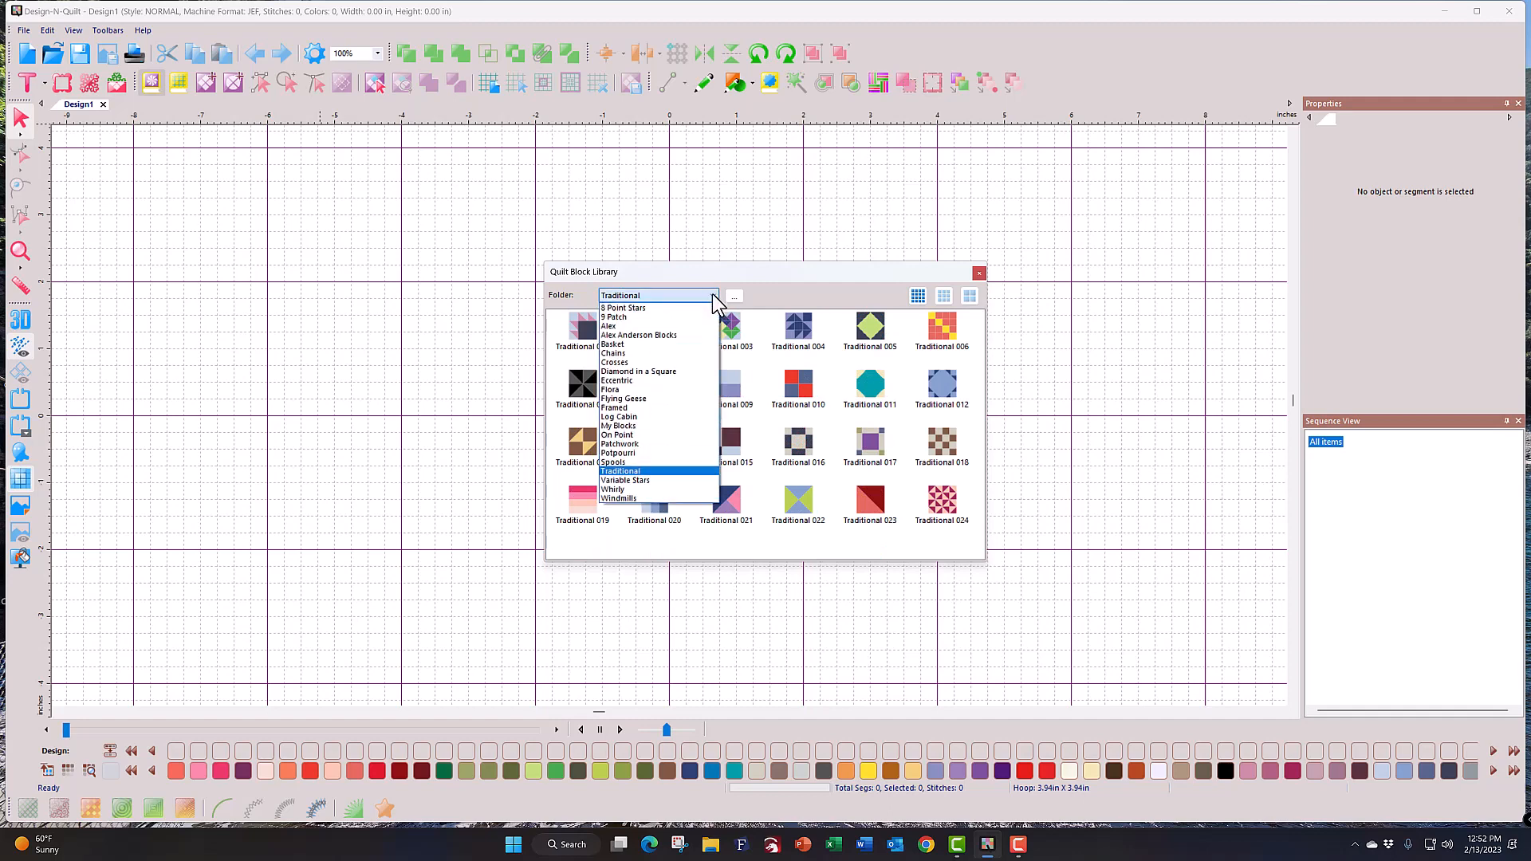
pyautogui.click(684, 371)
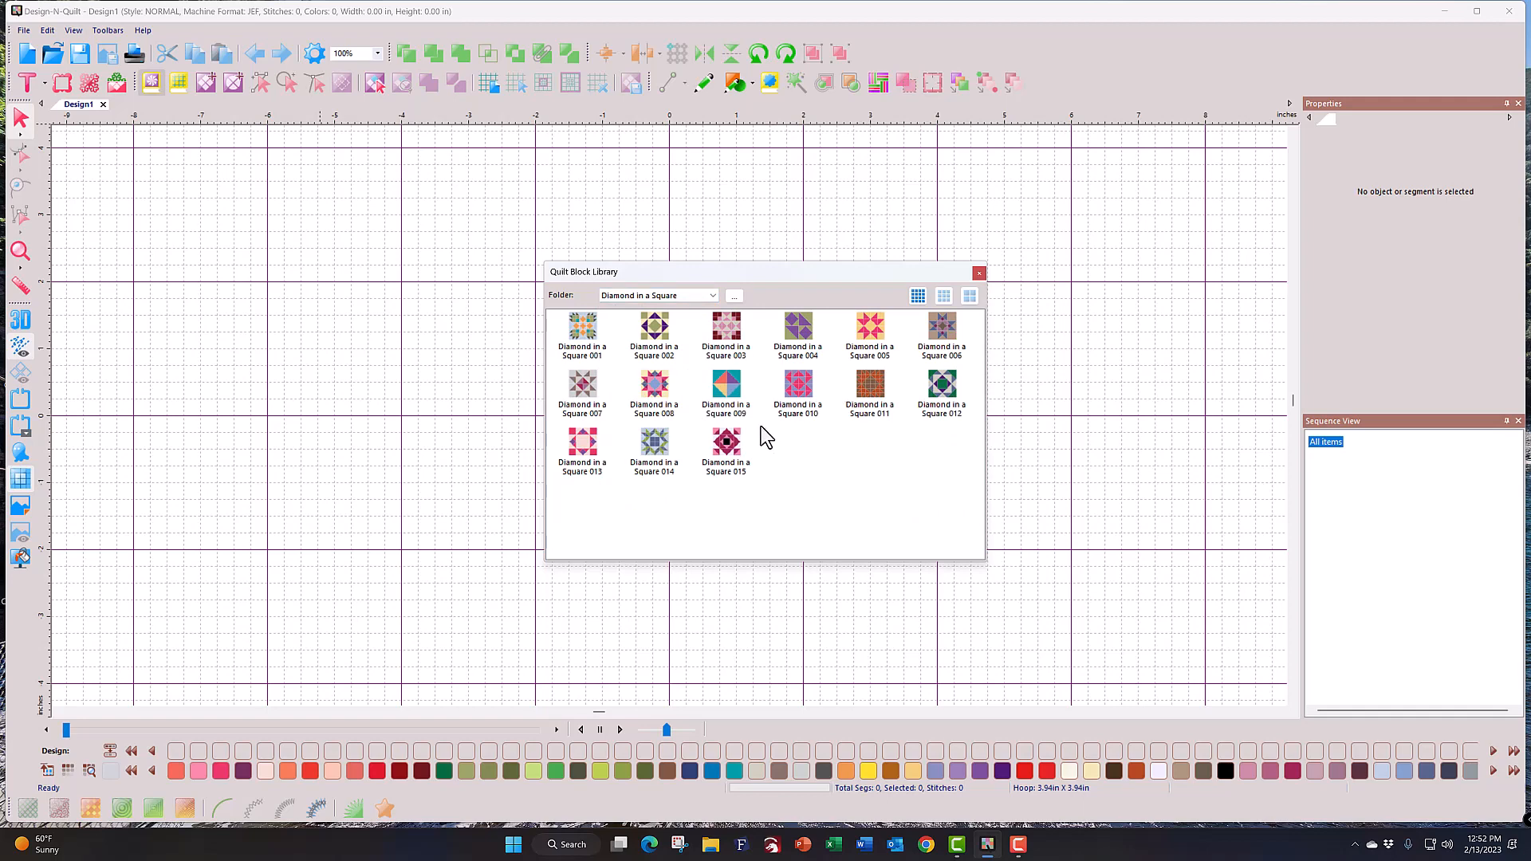
# Step: Open Diamond in a Square 009 for editing and pick its triangles with Piece Select
pyautogui.doubleClick(735, 399)
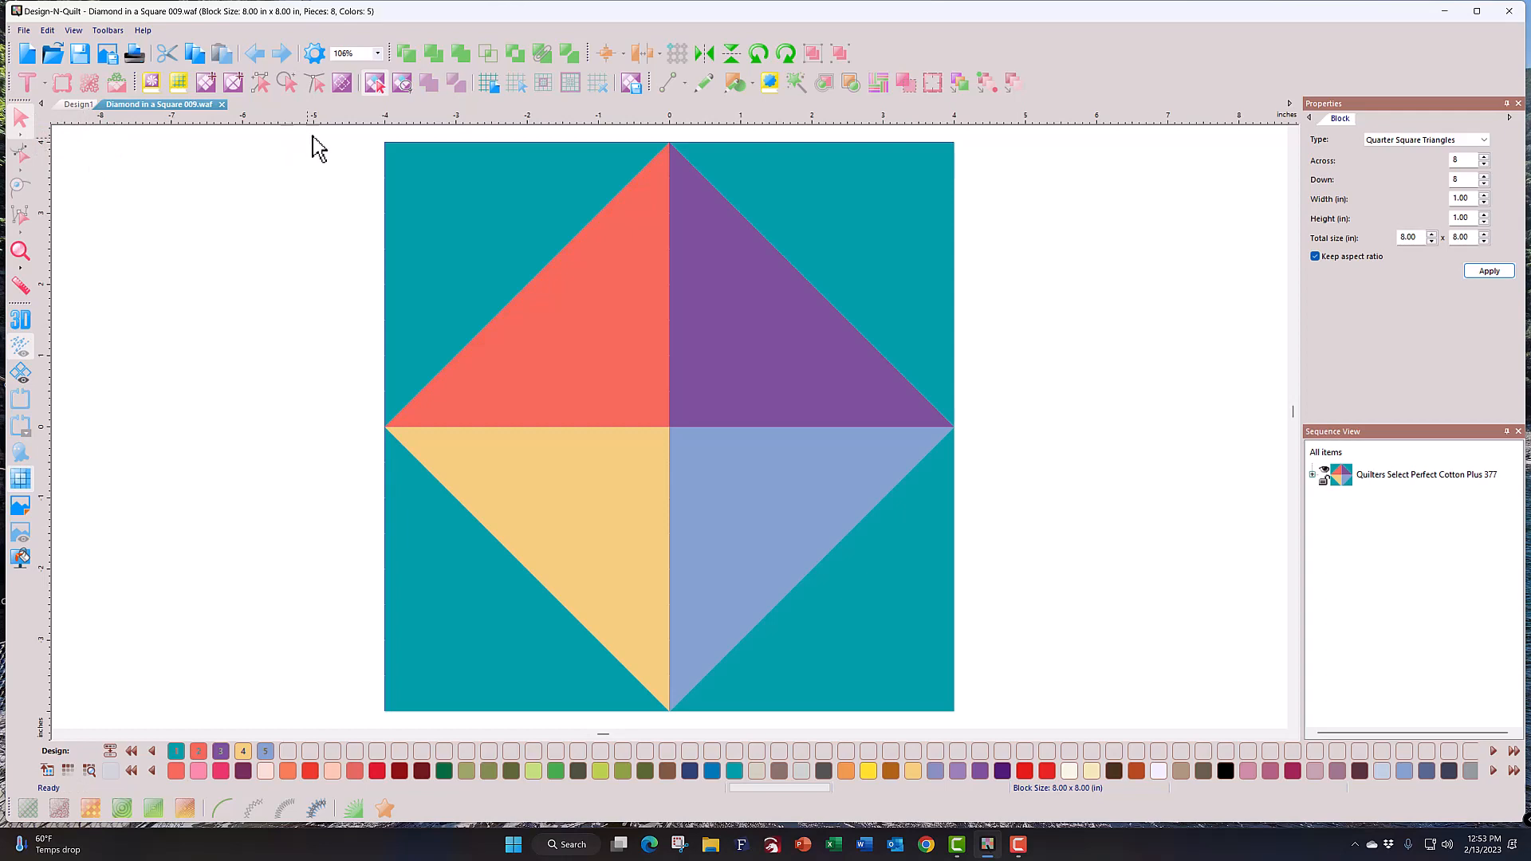
pyautogui.click(374, 87)
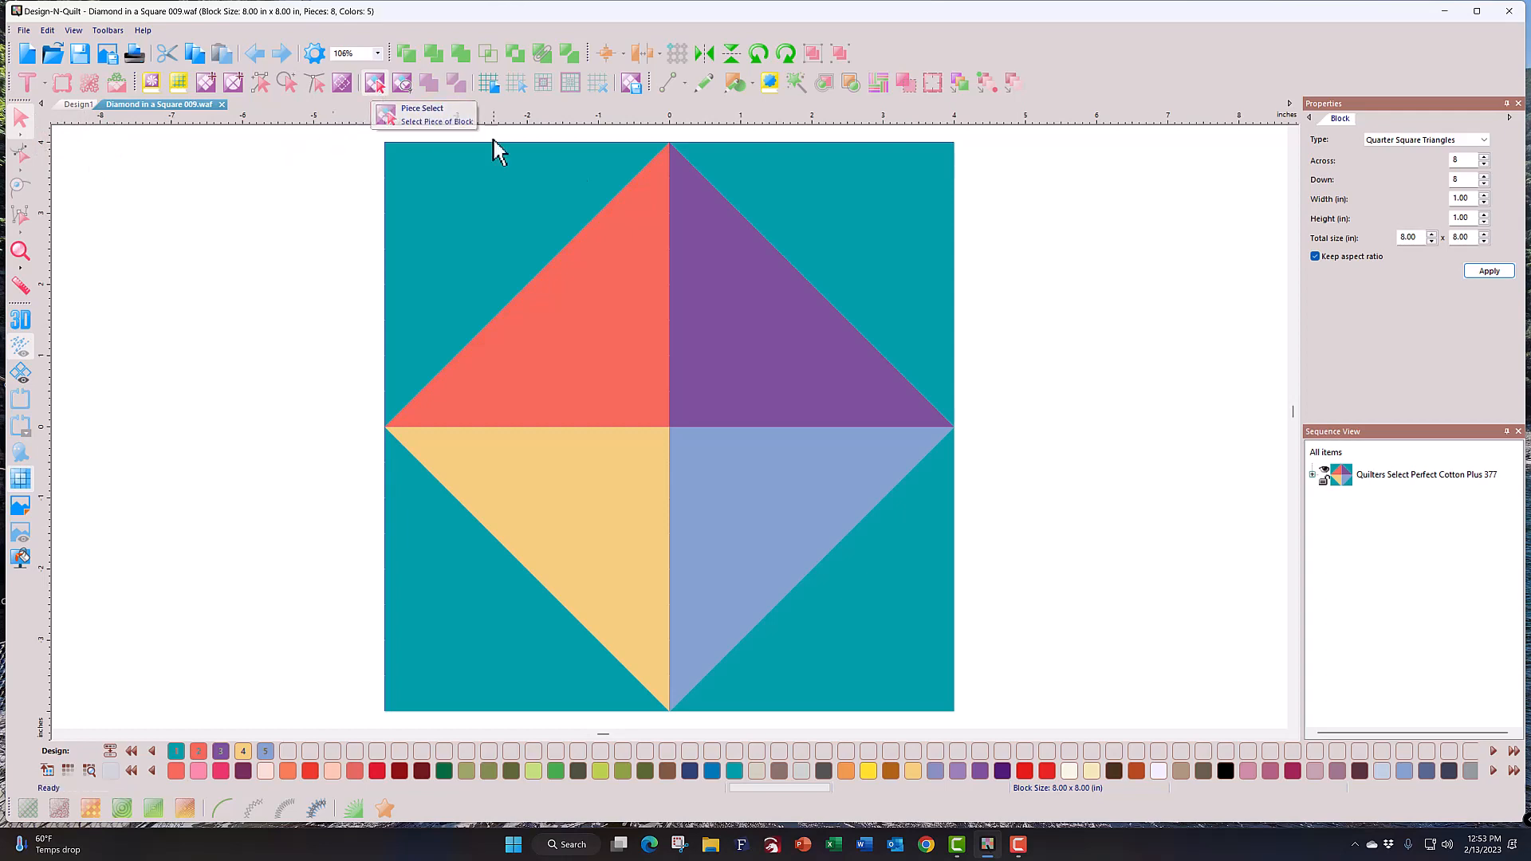
pyautogui.click(796, 206)
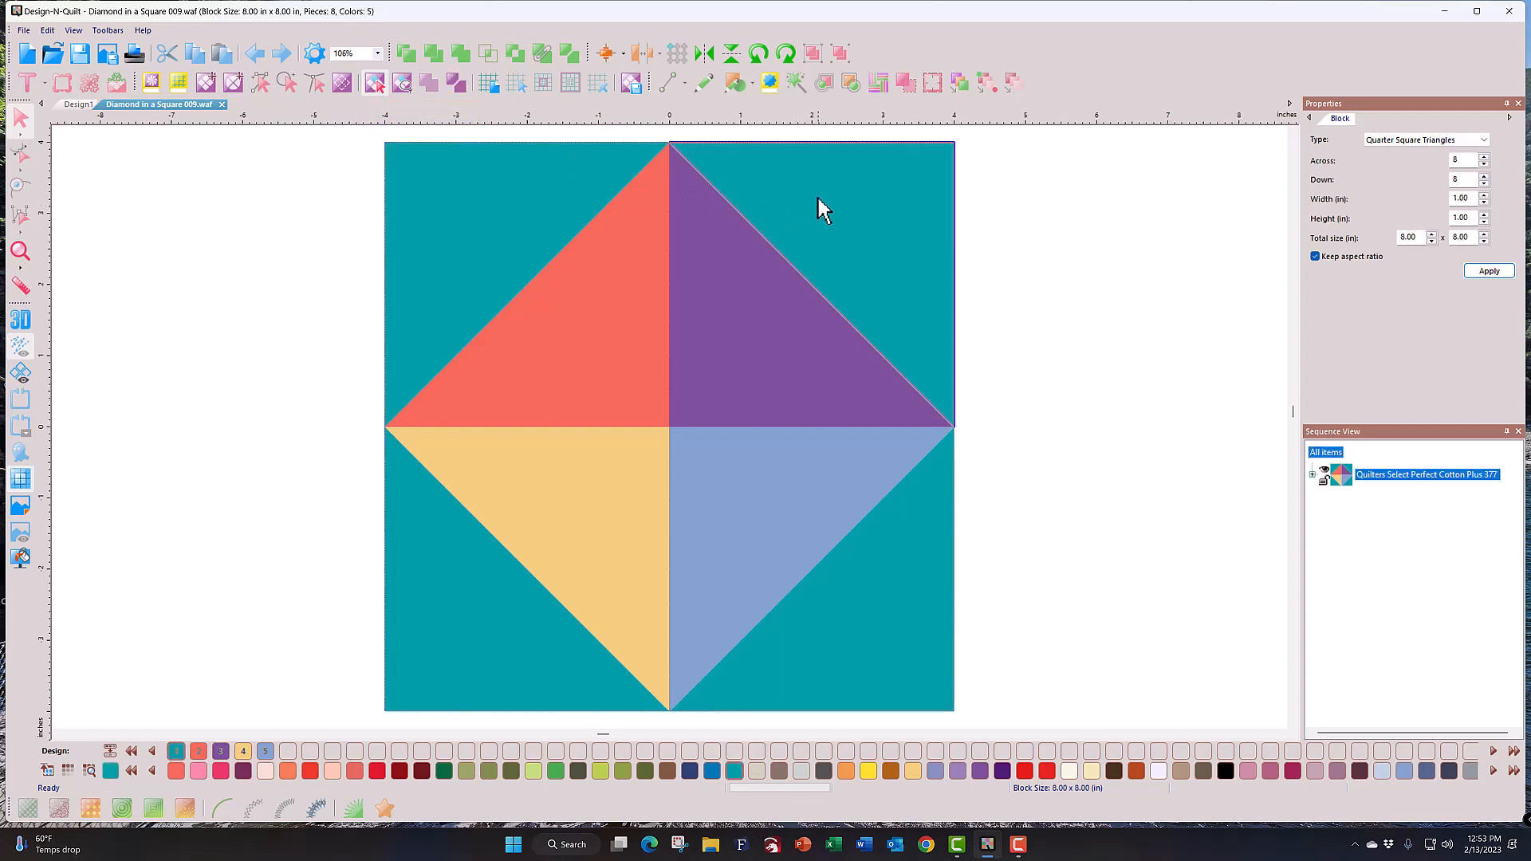
pyautogui.click(763, 318)
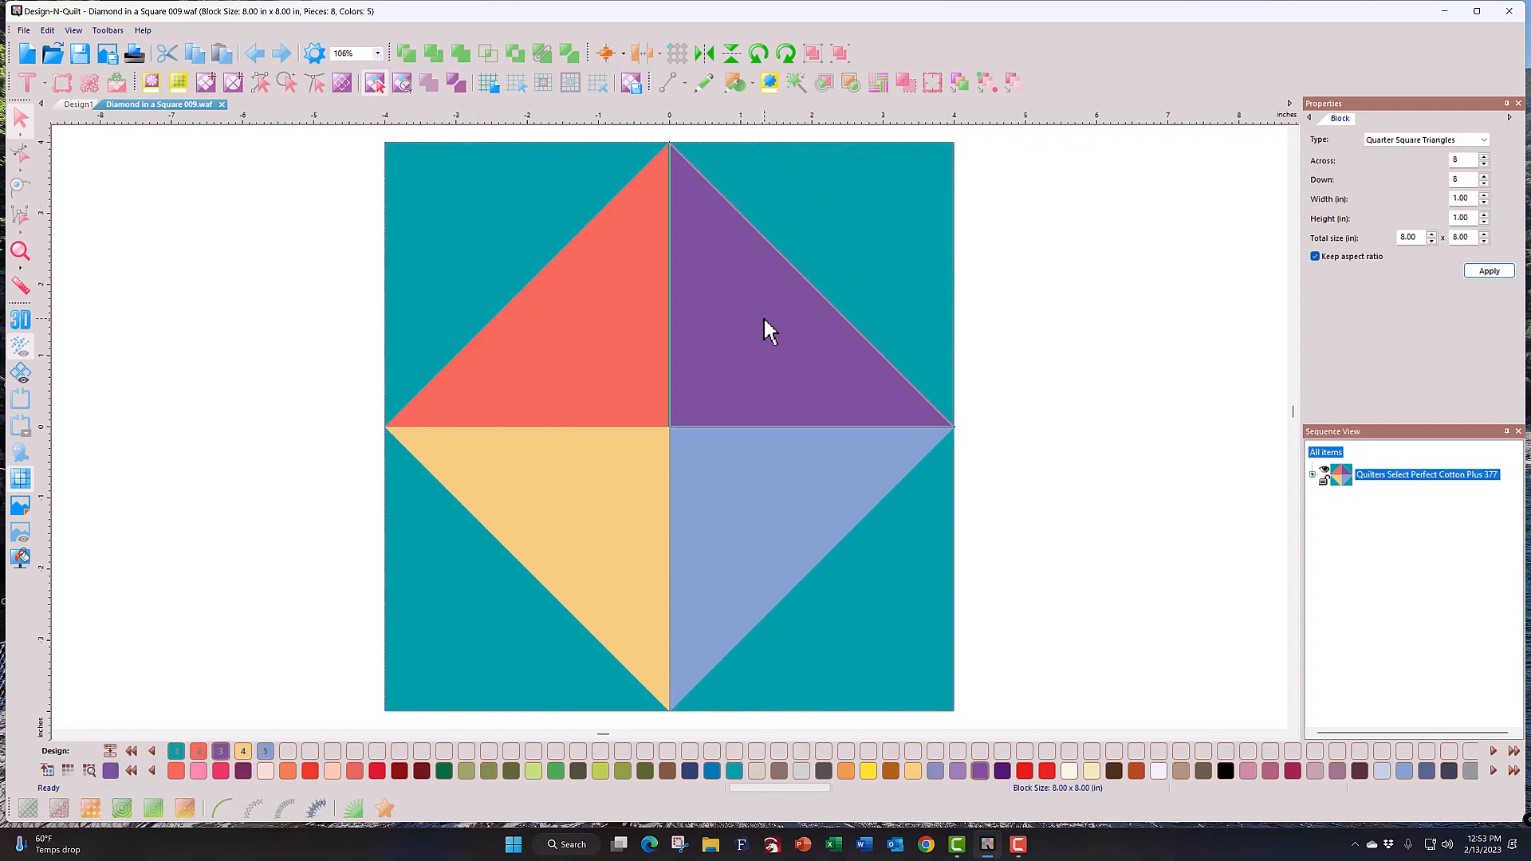
pyautogui.click(580, 347)
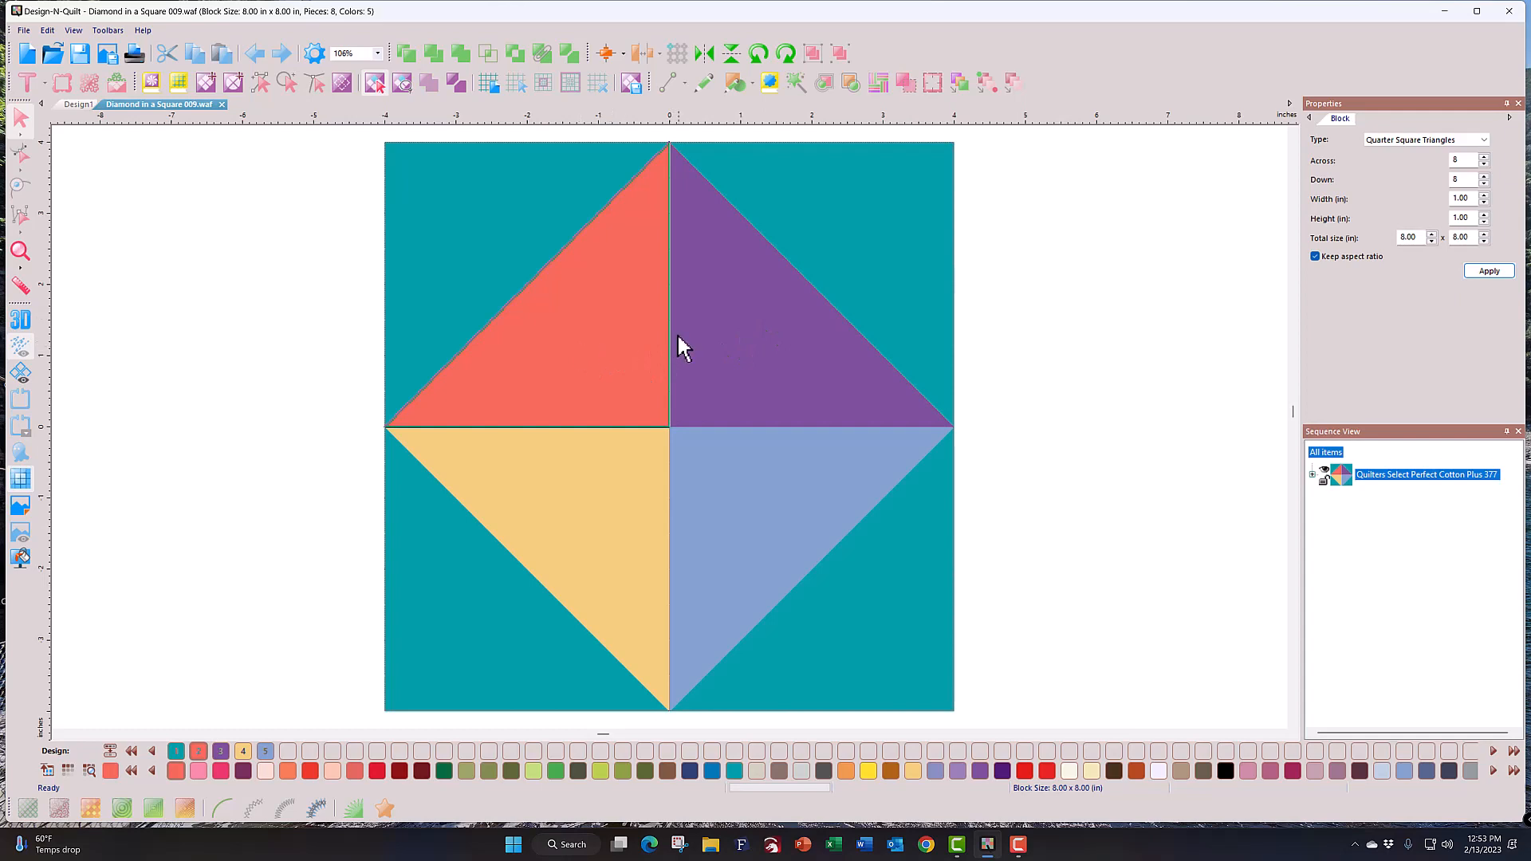
pyautogui.click(724, 334)
pyautogui.click(858, 237)
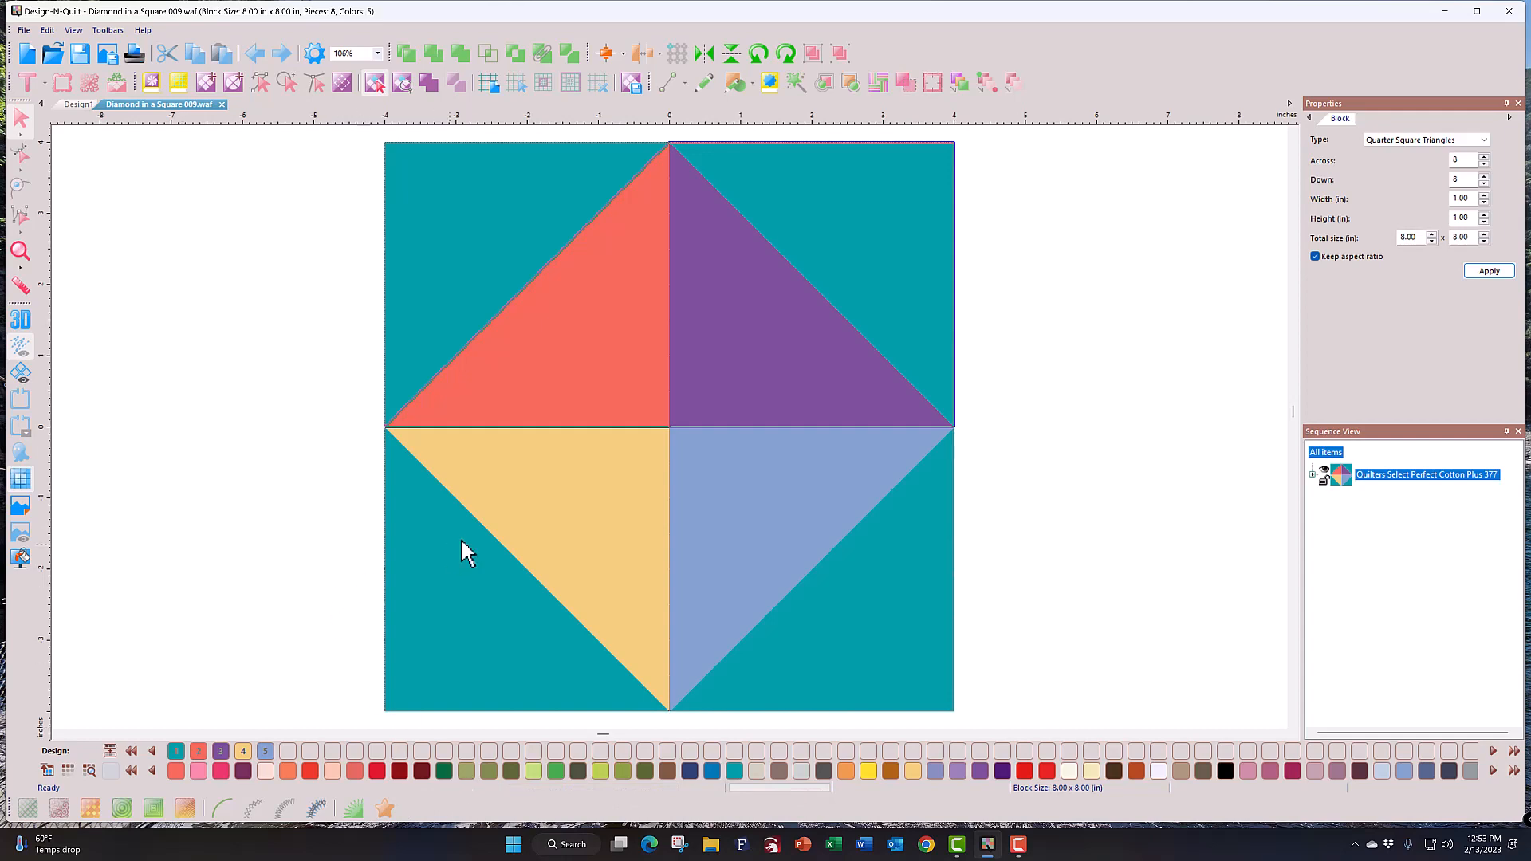
# Step: Colour the top-right and top-left corners Sprout green one at a time, then undo both
pyautogui.click(907, 199)
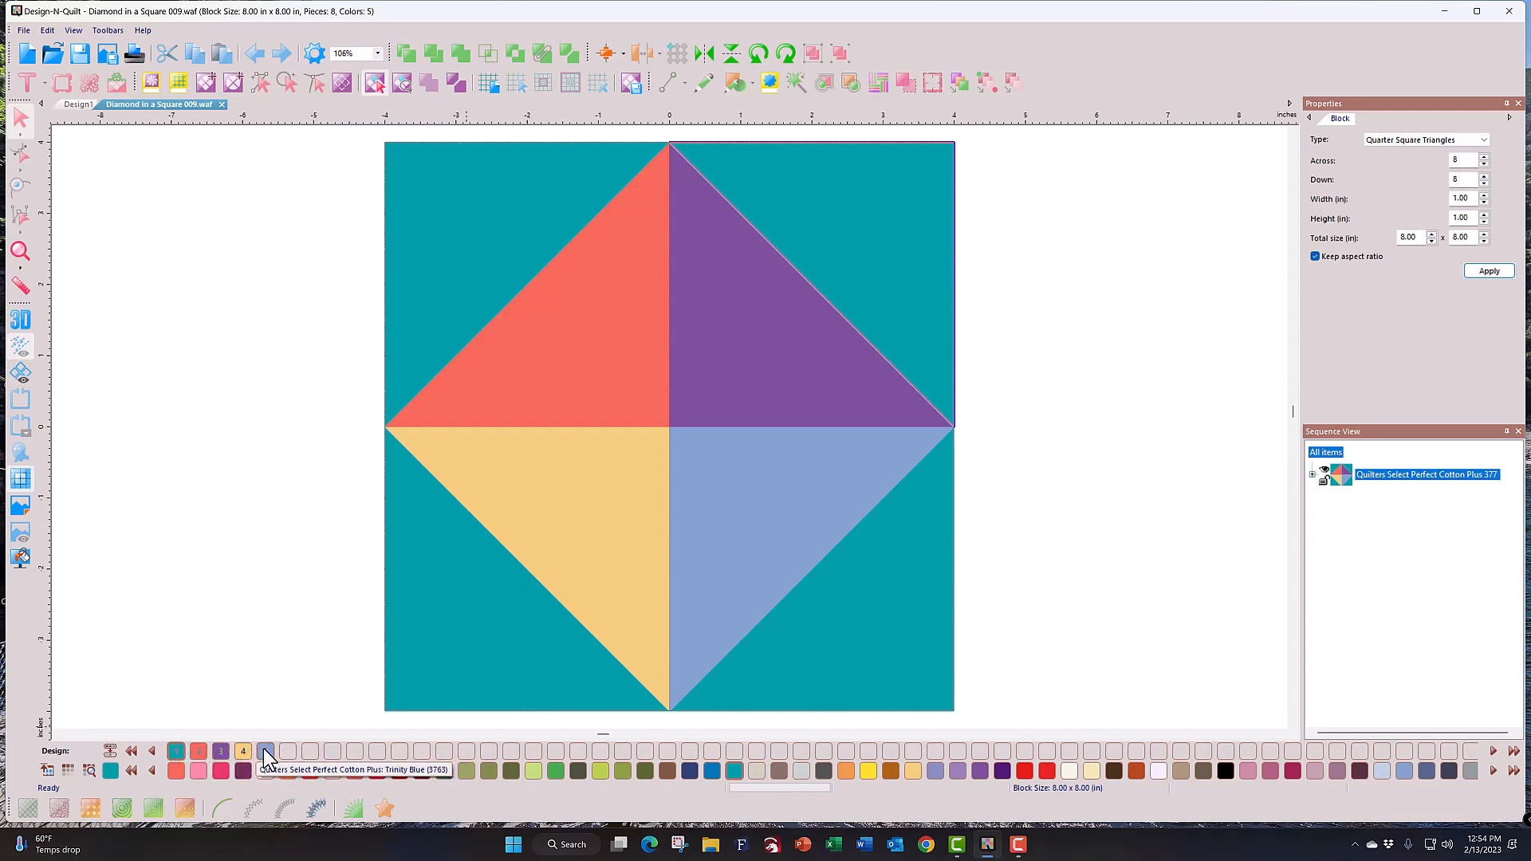
pyautogui.click(556, 770)
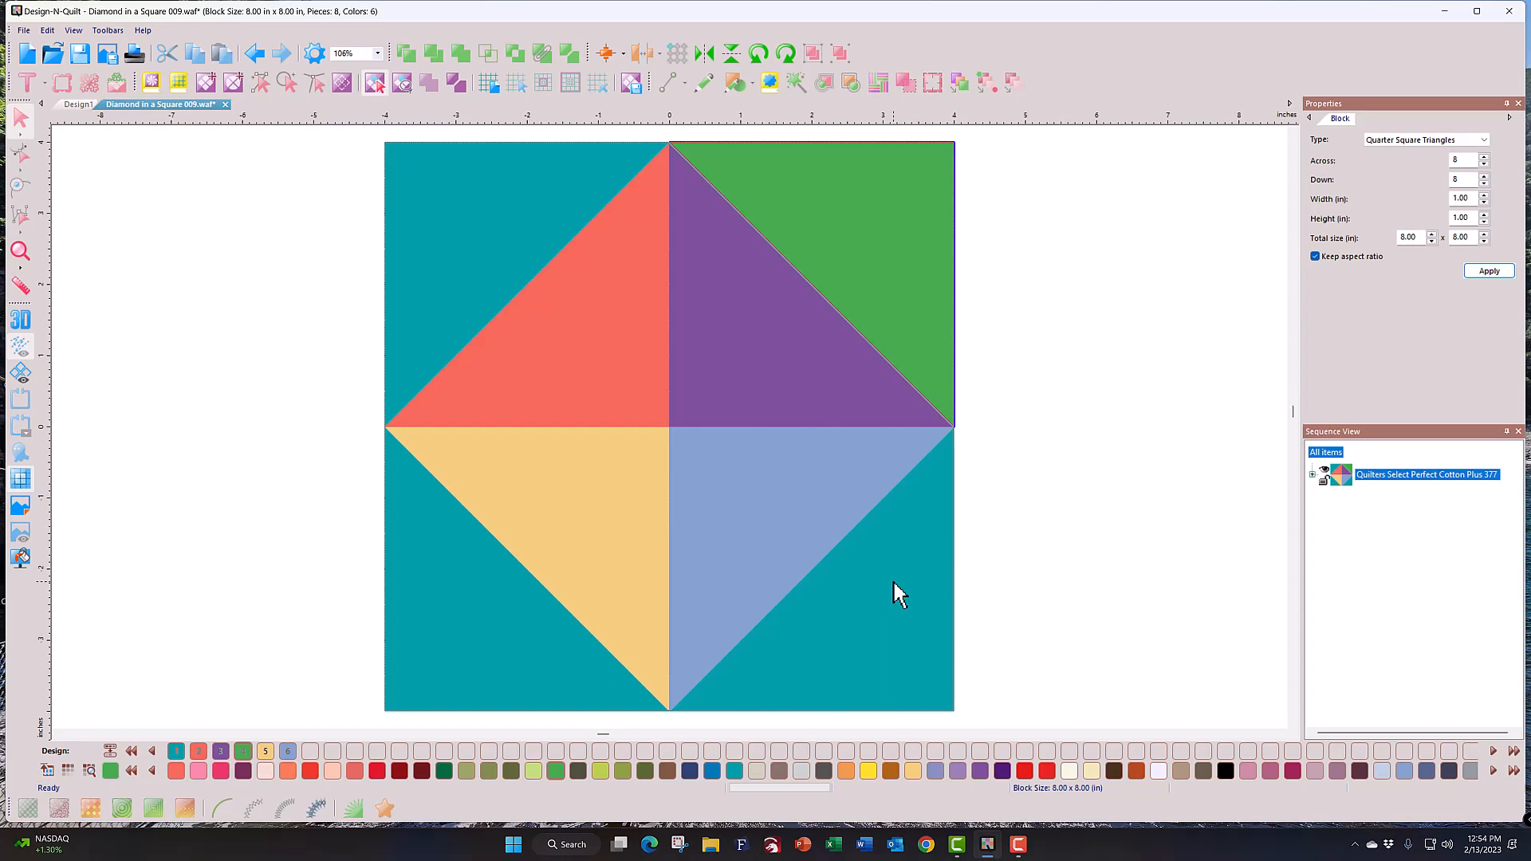
pyautogui.click(457, 294)
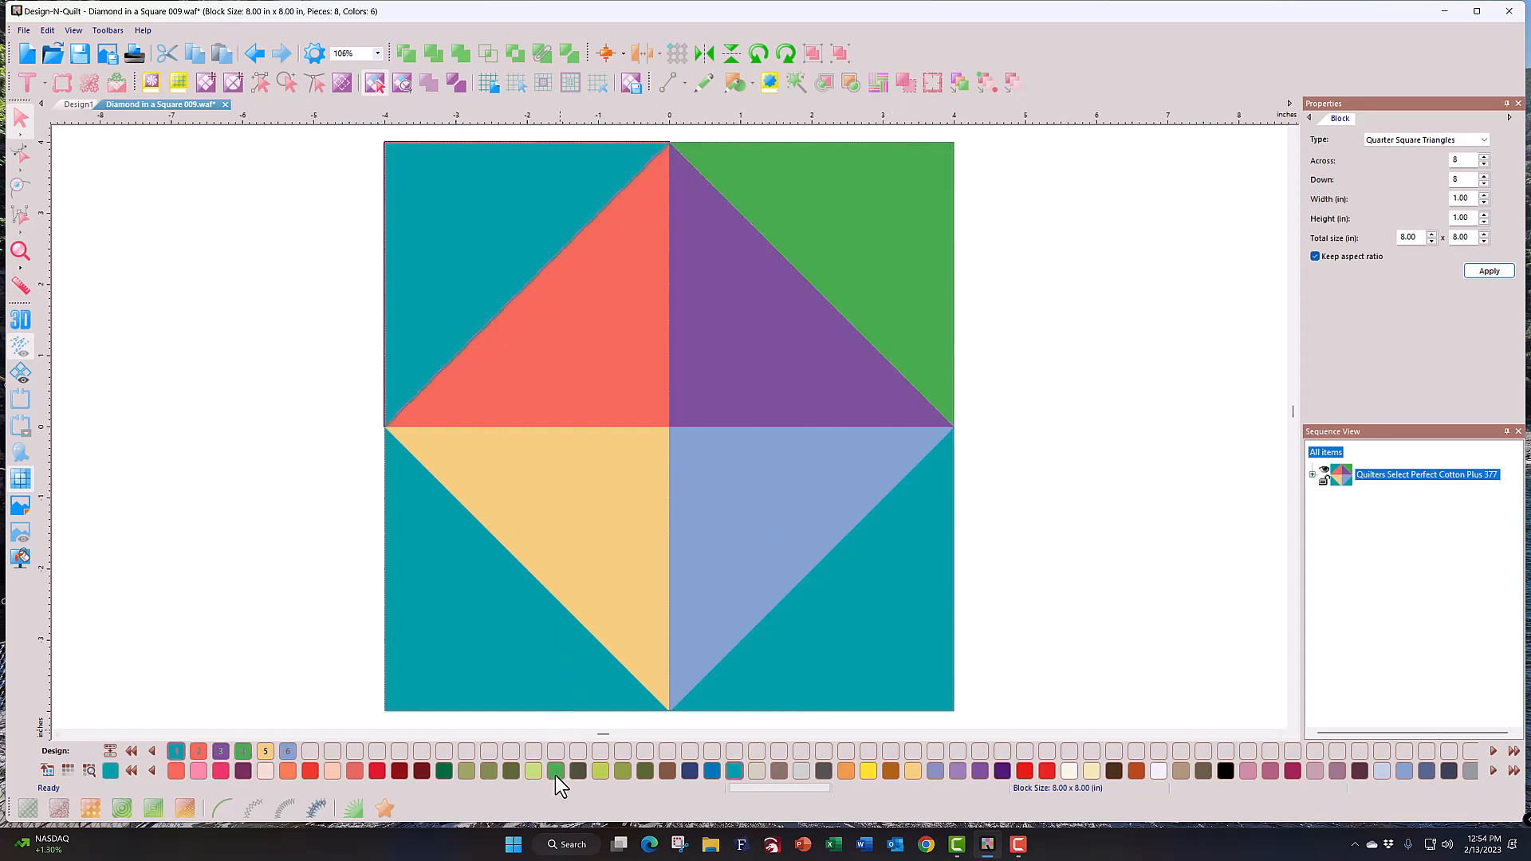
pyautogui.click(242, 753)
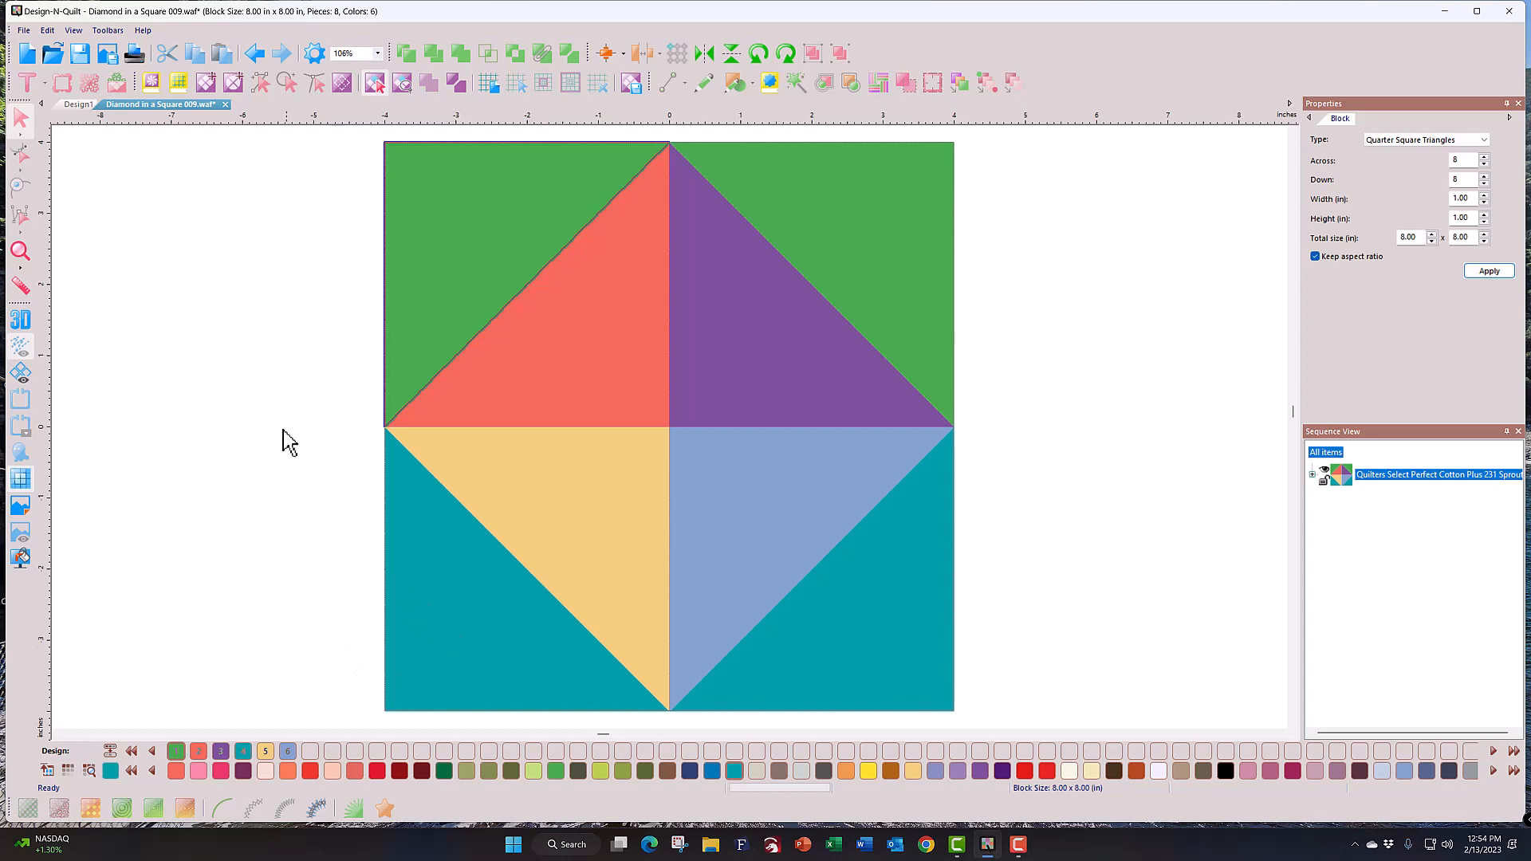
pyautogui.click(257, 53)
pyautogui.click(257, 54)
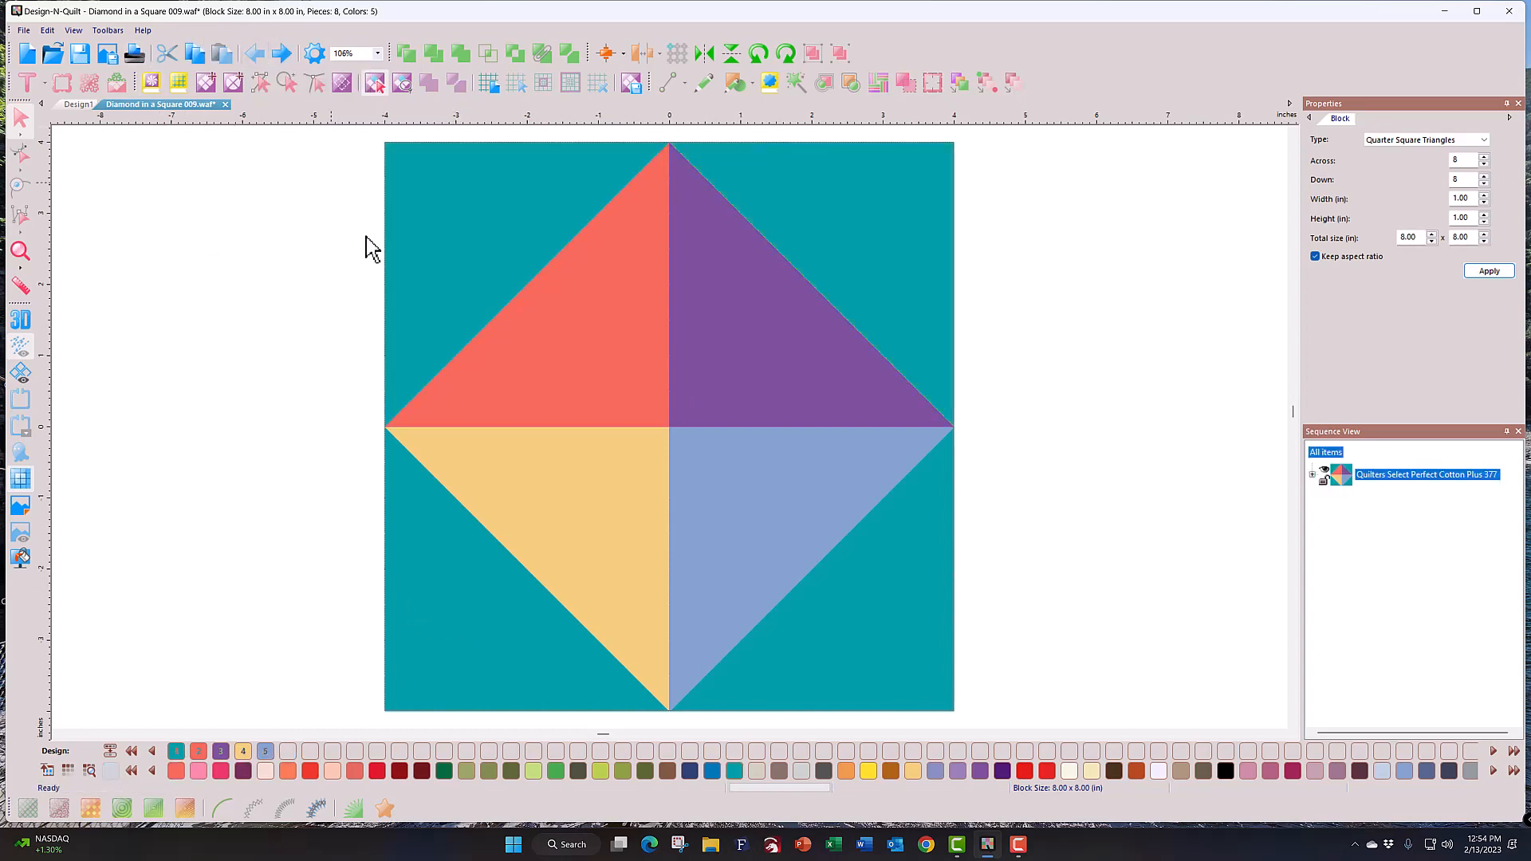
# Step: Select all four teal corner triangles together, fill them Sprout green, and deselect
pyautogui.click(409, 295)
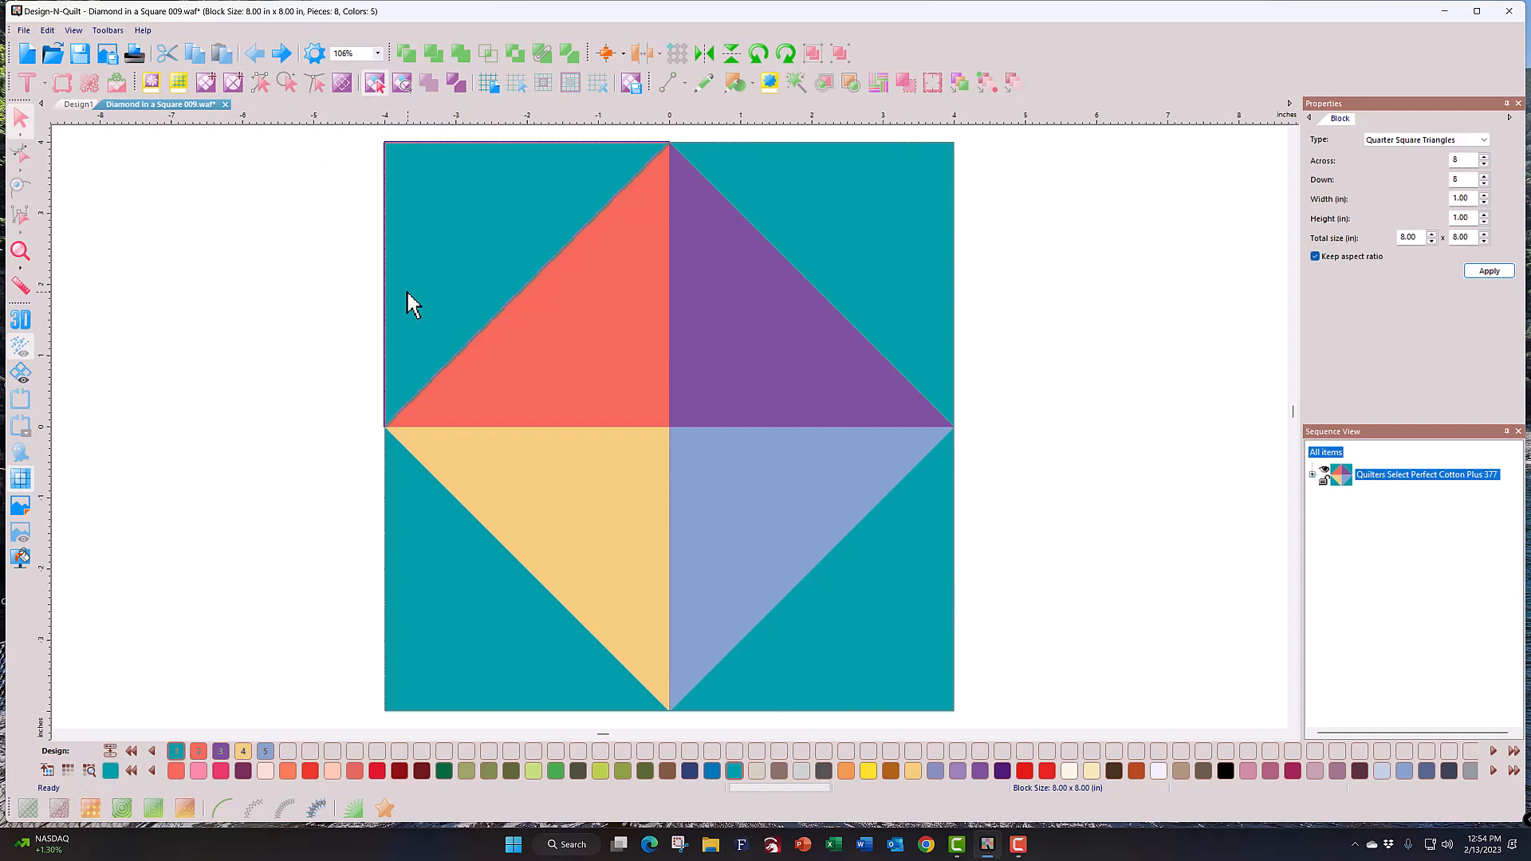
pyautogui.click(789, 196)
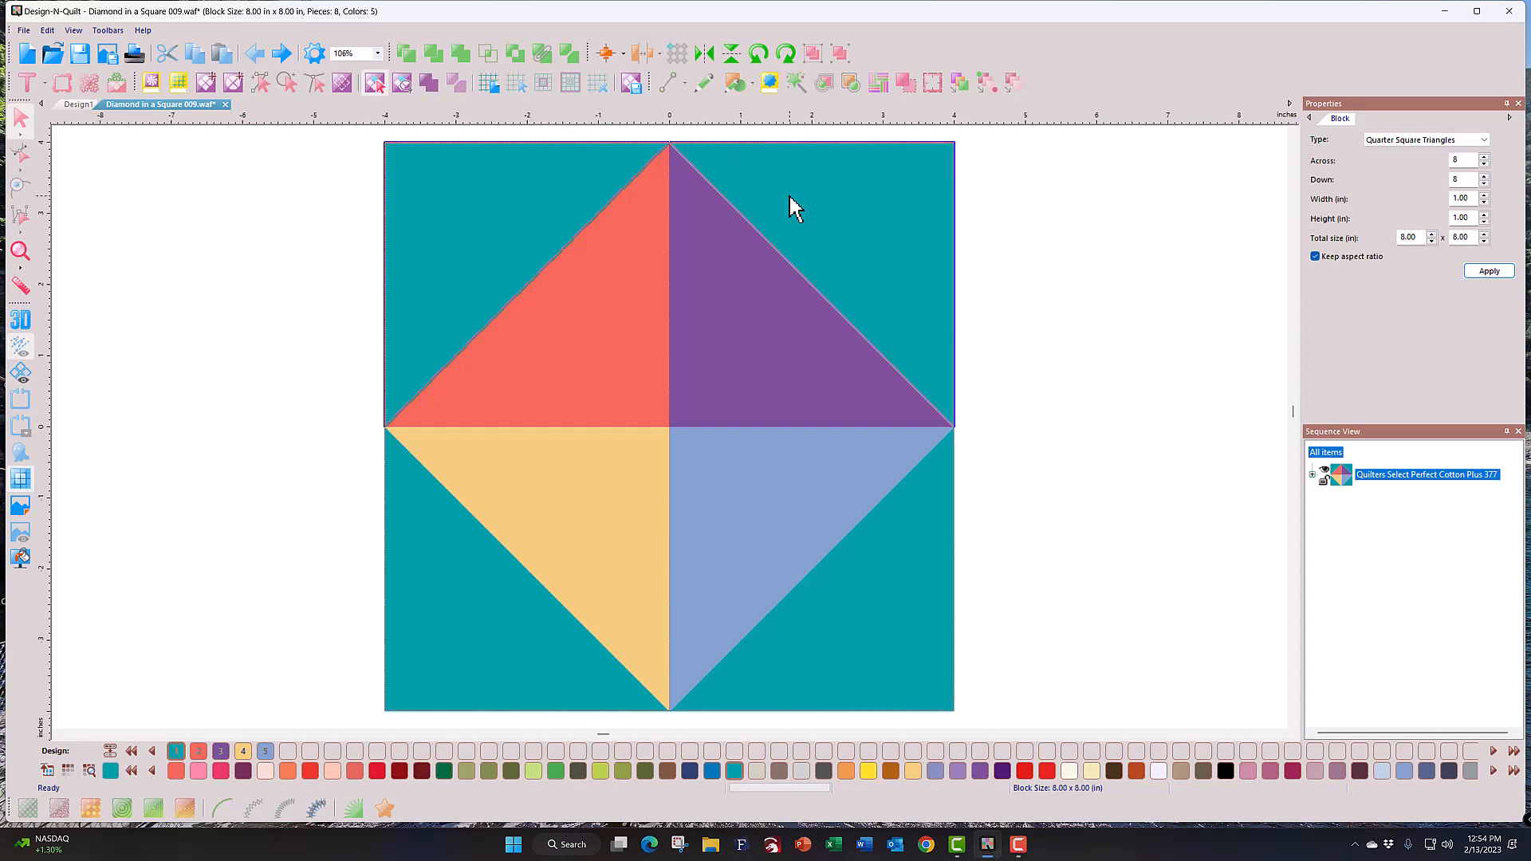
pyautogui.click(868, 572)
pyautogui.click(417, 668)
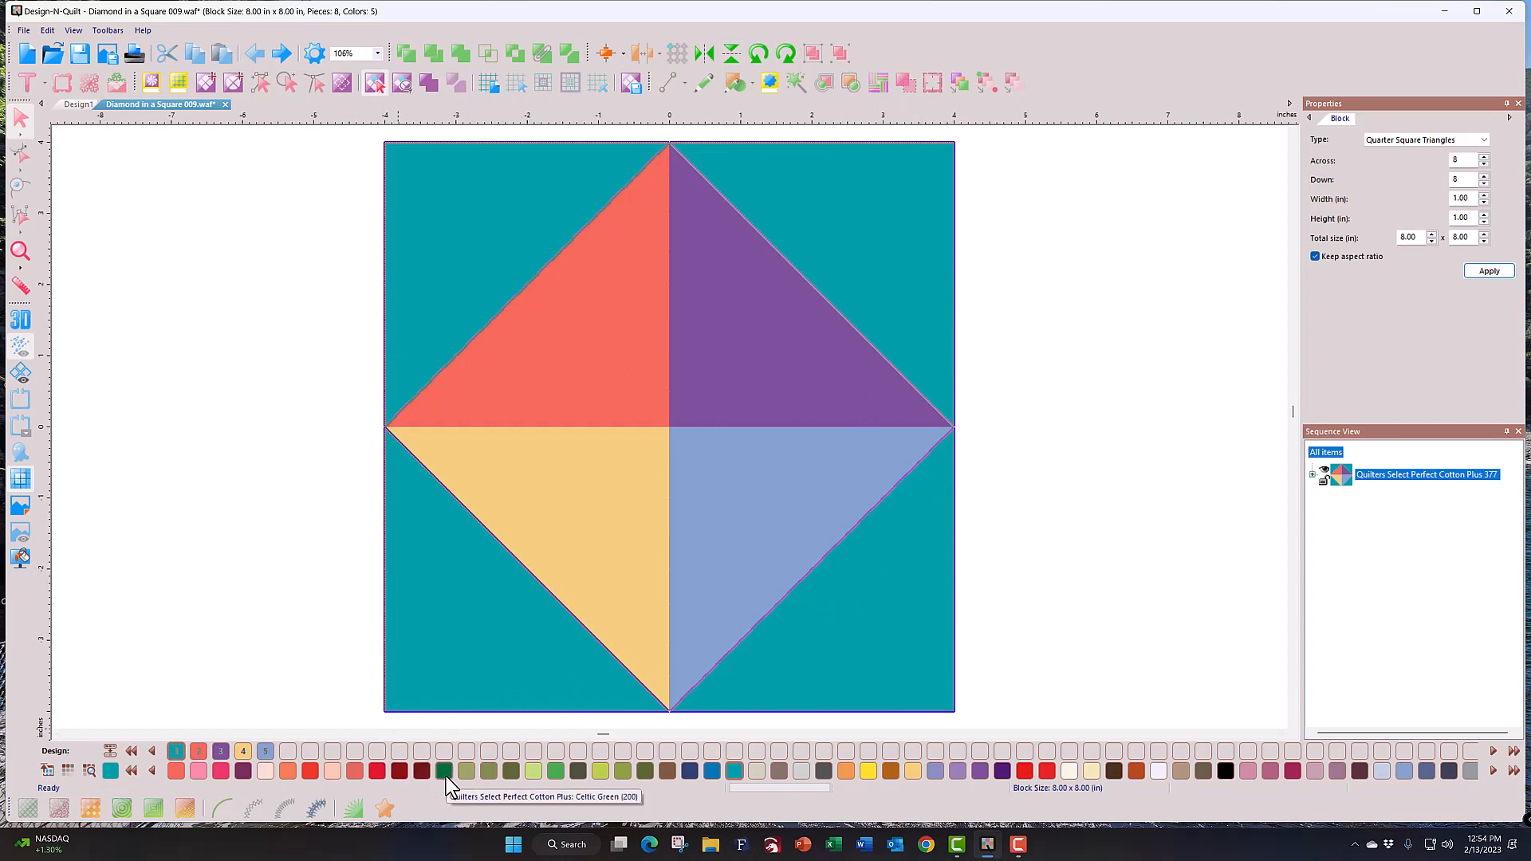
pyautogui.click(564, 770)
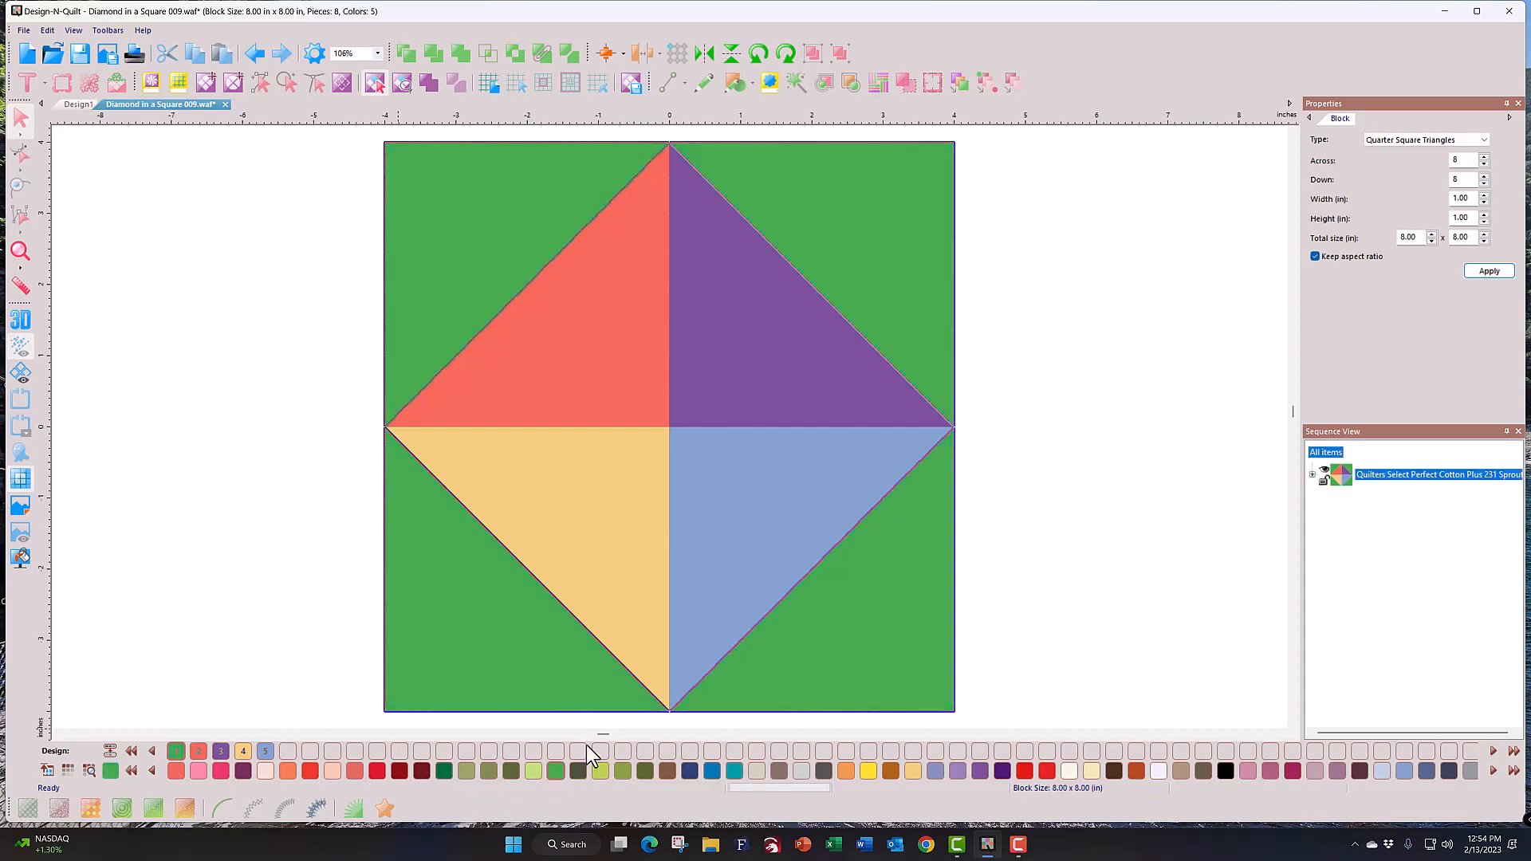
pyautogui.click(1138, 439)
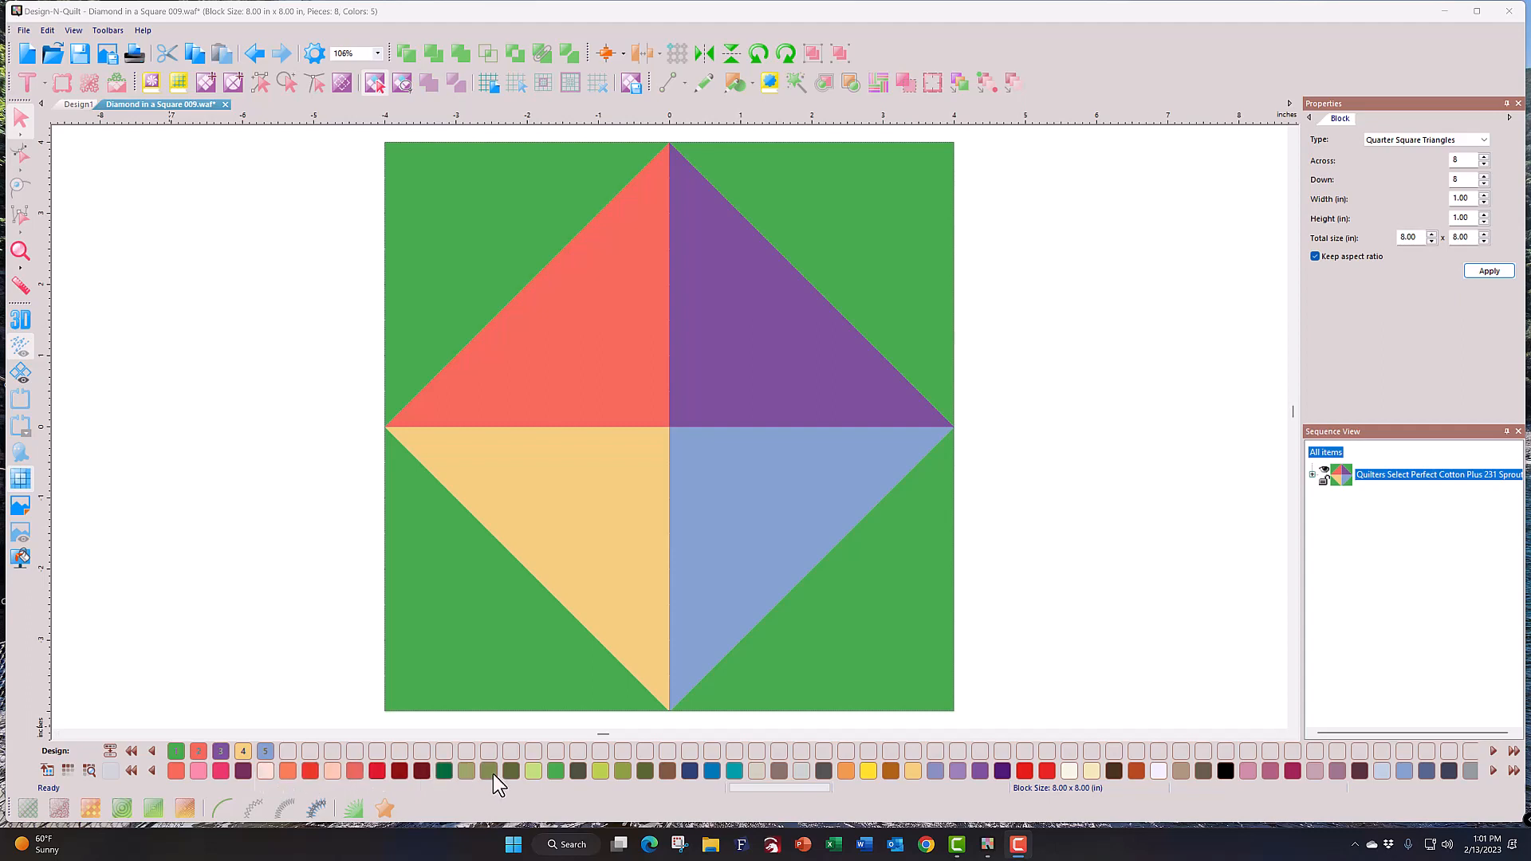
# Step: Keep Quilters Select Perfect Cotton Plus as thread chart and select all four green corners
pyautogui.click(69, 769)
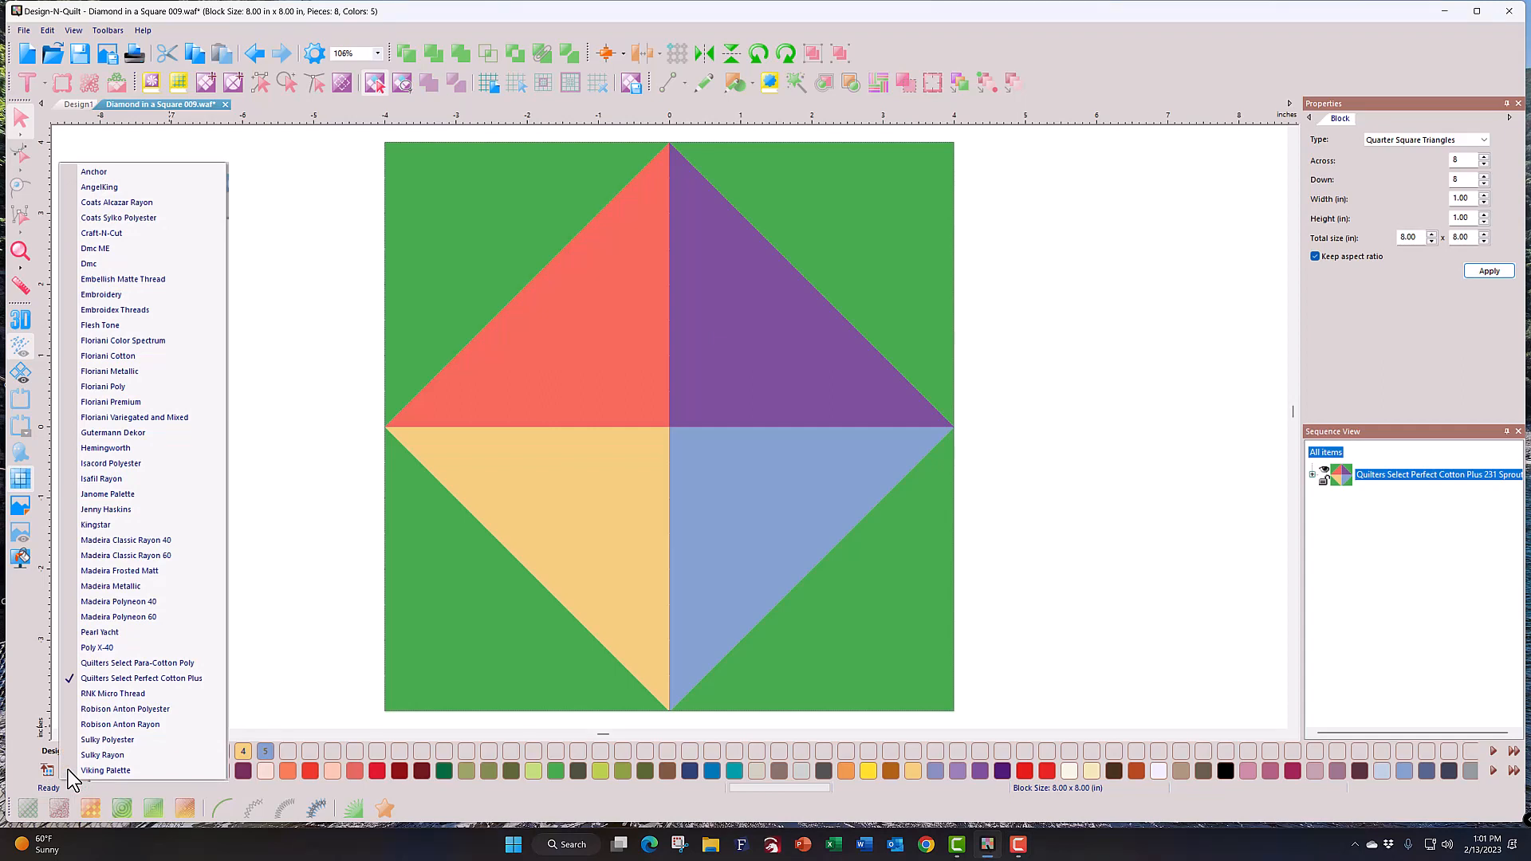
pyautogui.click(105, 679)
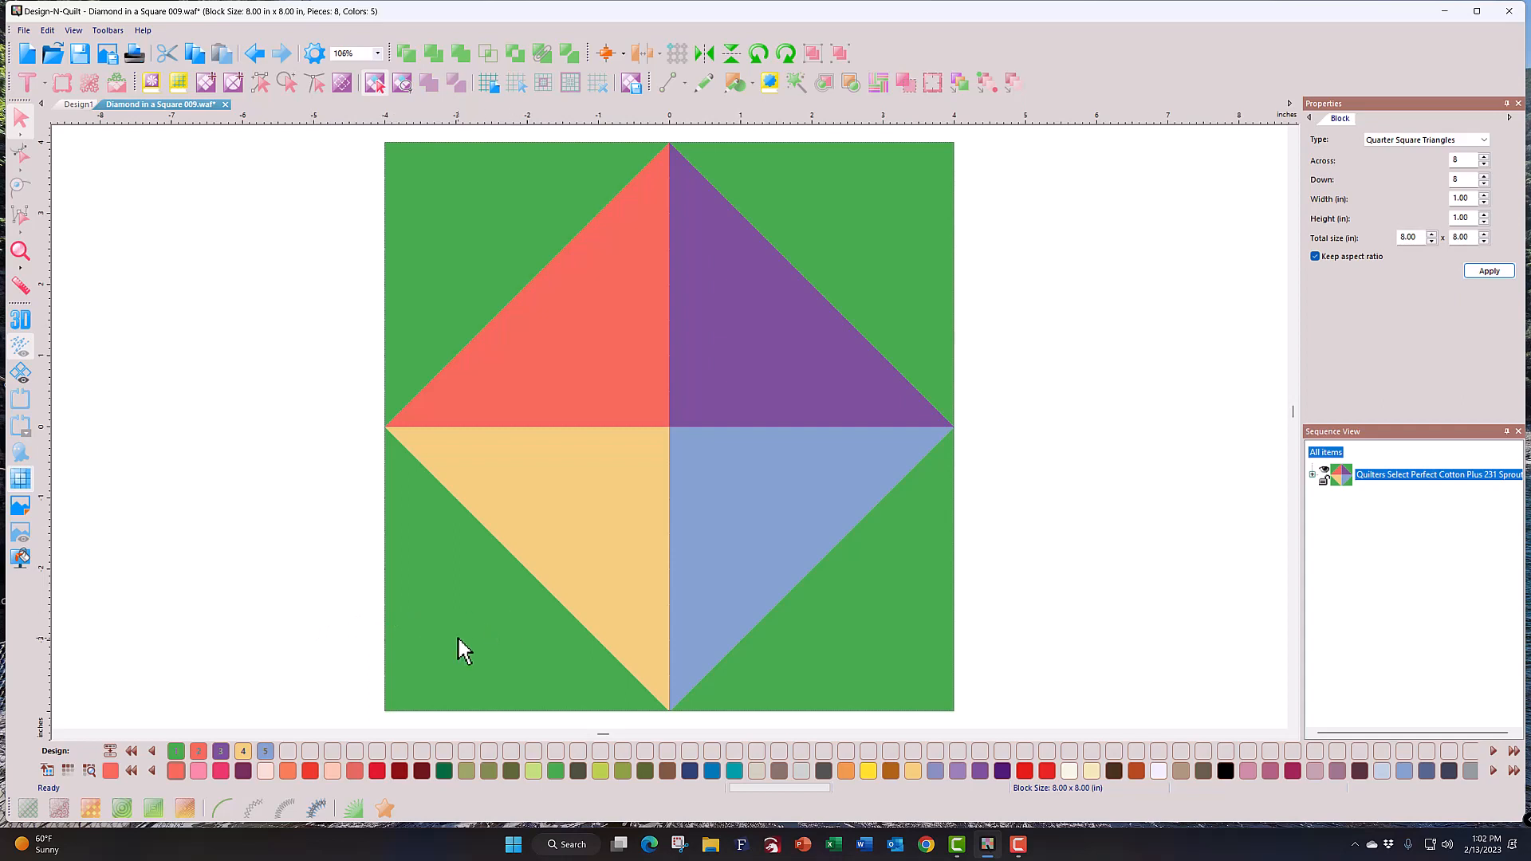
pyautogui.click(442, 619)
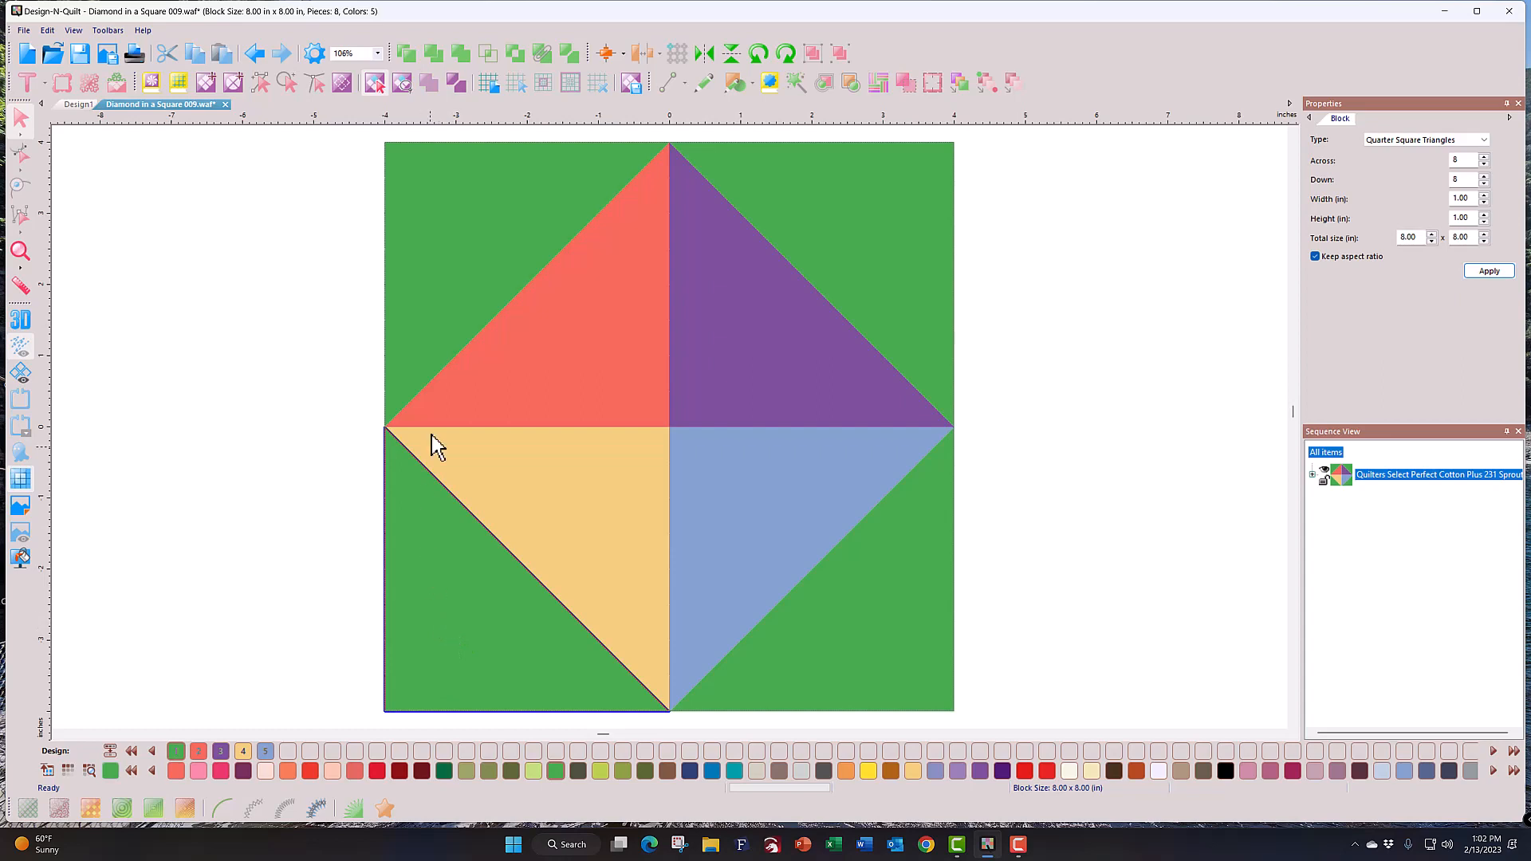
pyautogui.click(449, 273)
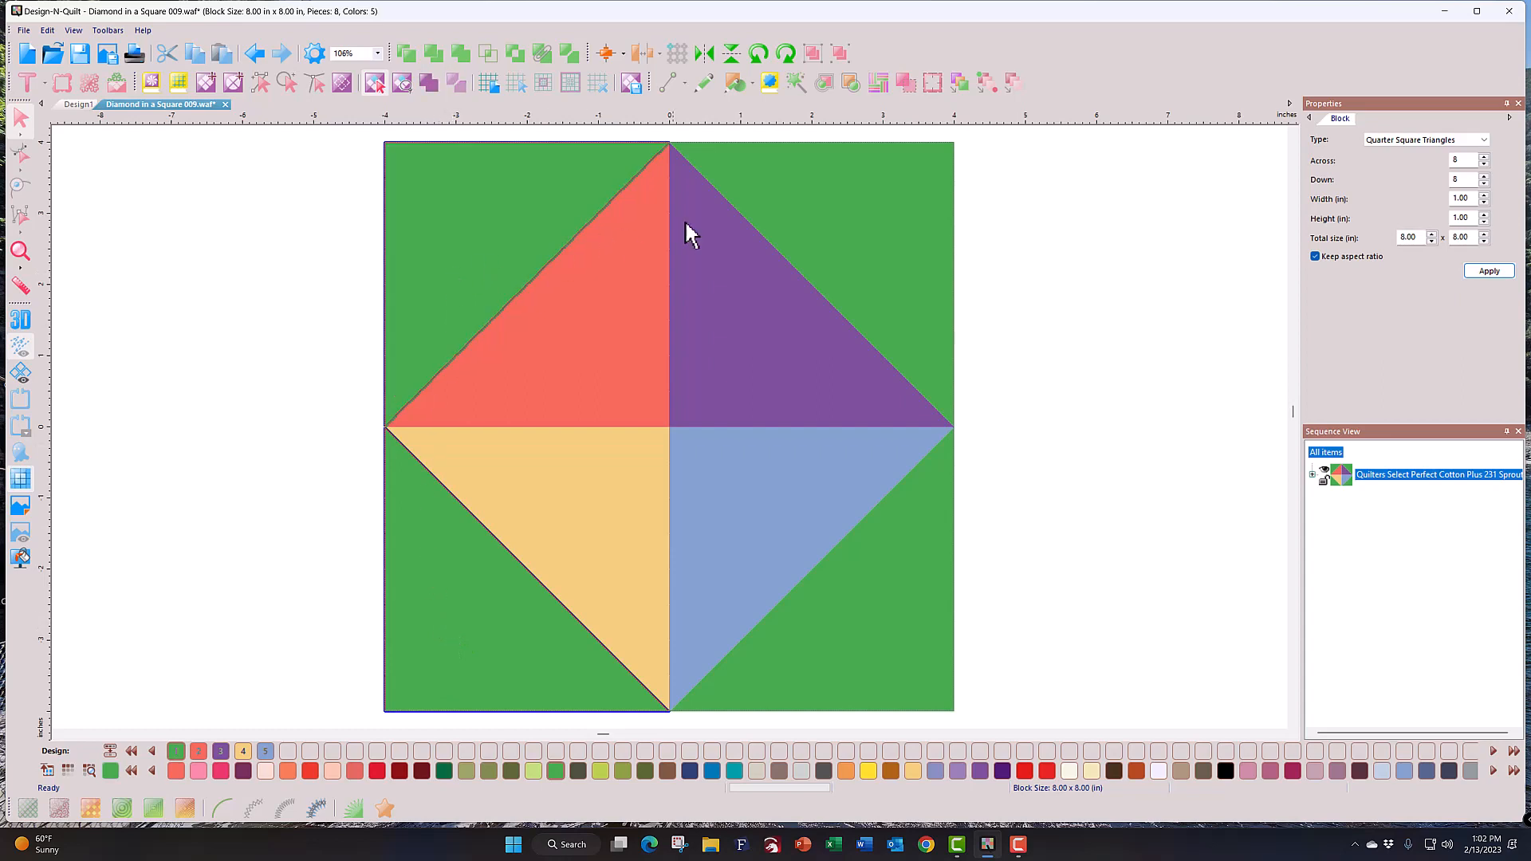
pyautogui.click(818, 219)
pyautogui.click(904, 606)
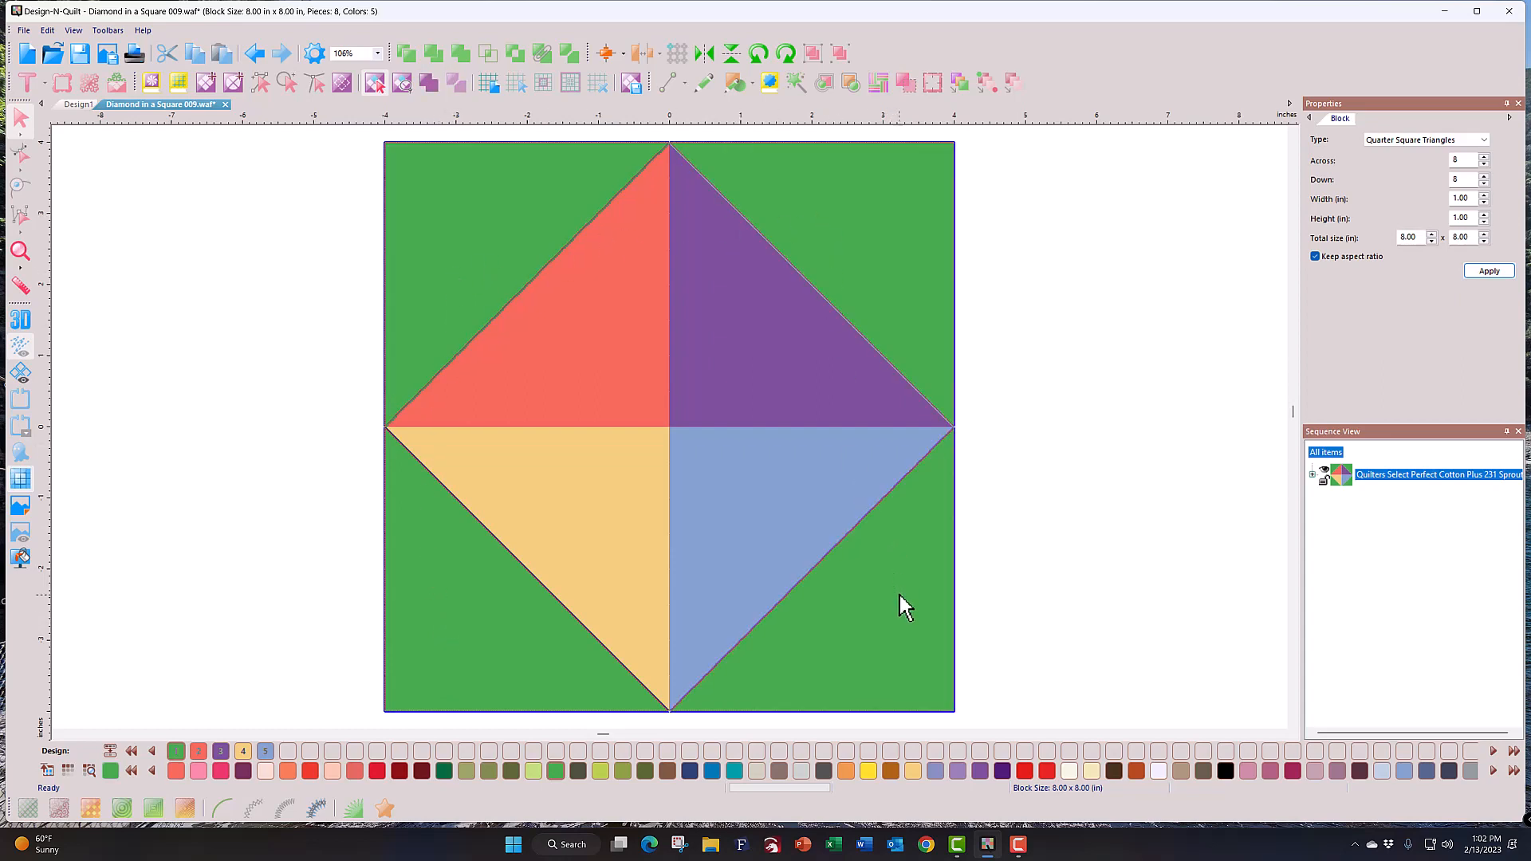
# Step: Fill the selected corners with Floral 006 fabric from the Popup Palette, then start a new quilt layout
pyautogui.click(47, 771)
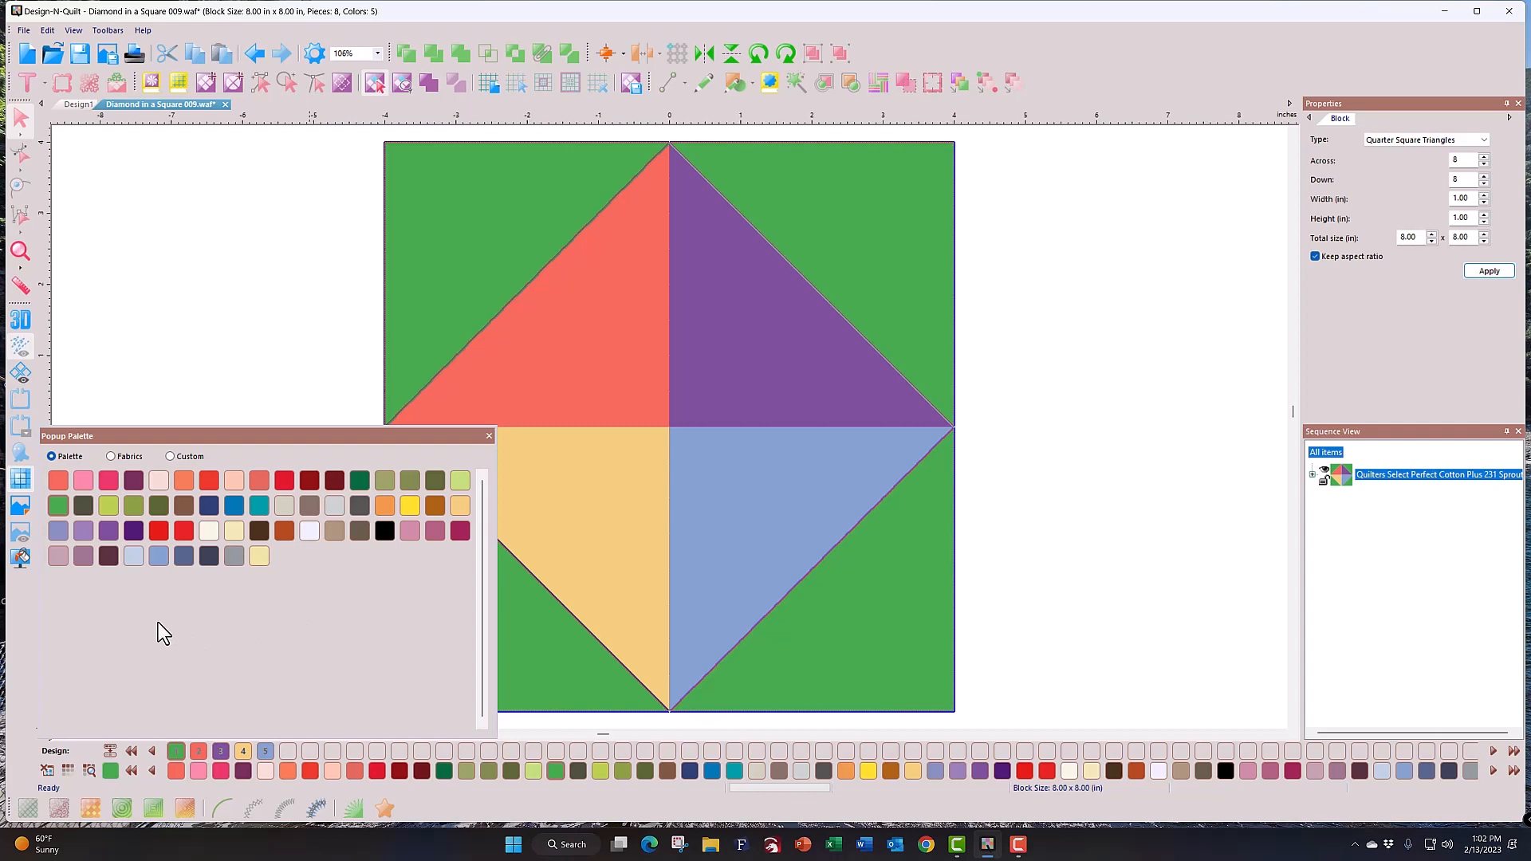
pyautogui.click(111, 456)
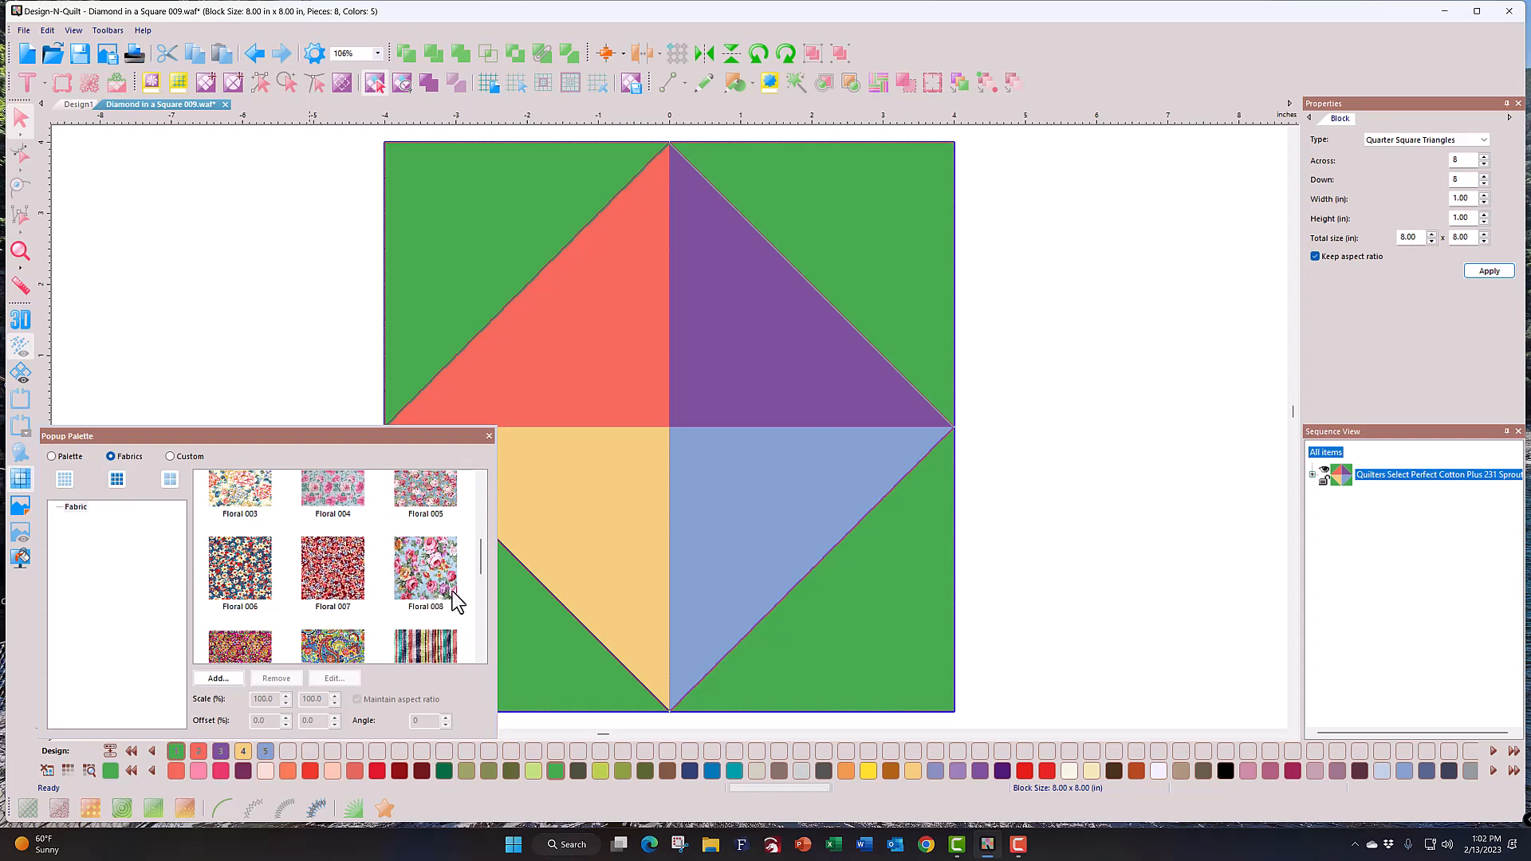
pyautogui.moveTo(480, 563)
pyautogui.mouseDown()
pyautogui.moveTo(482, 513)
pyautogui.moveTo(480, 611)
pyautogui.moveTo(479, 547)
pyautogui.mouseUp()
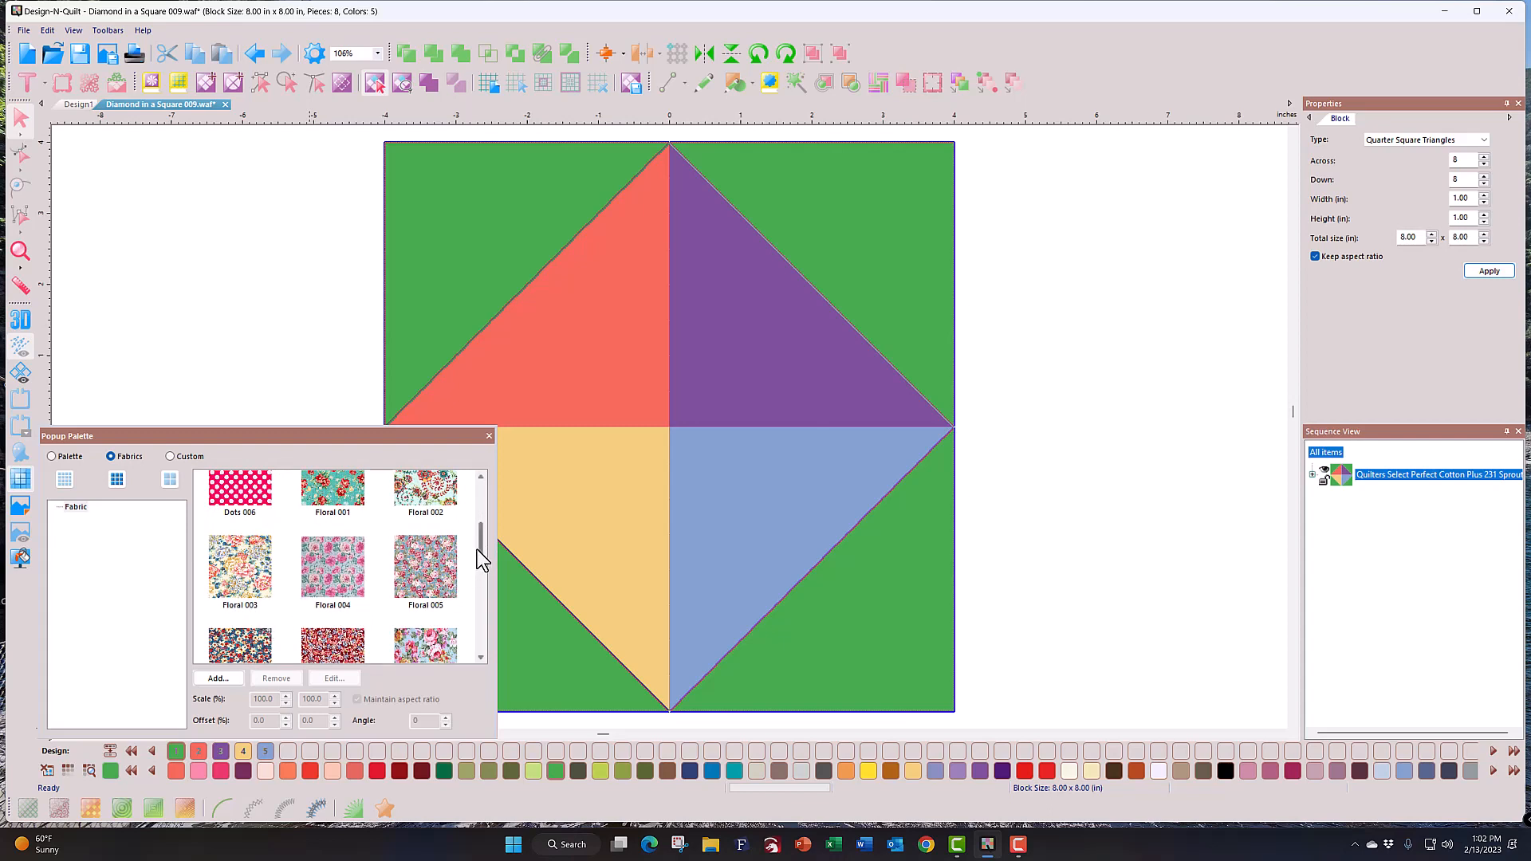
pyautogui.moveTo(477, 548); pyautogui.dragTo(479, 568)
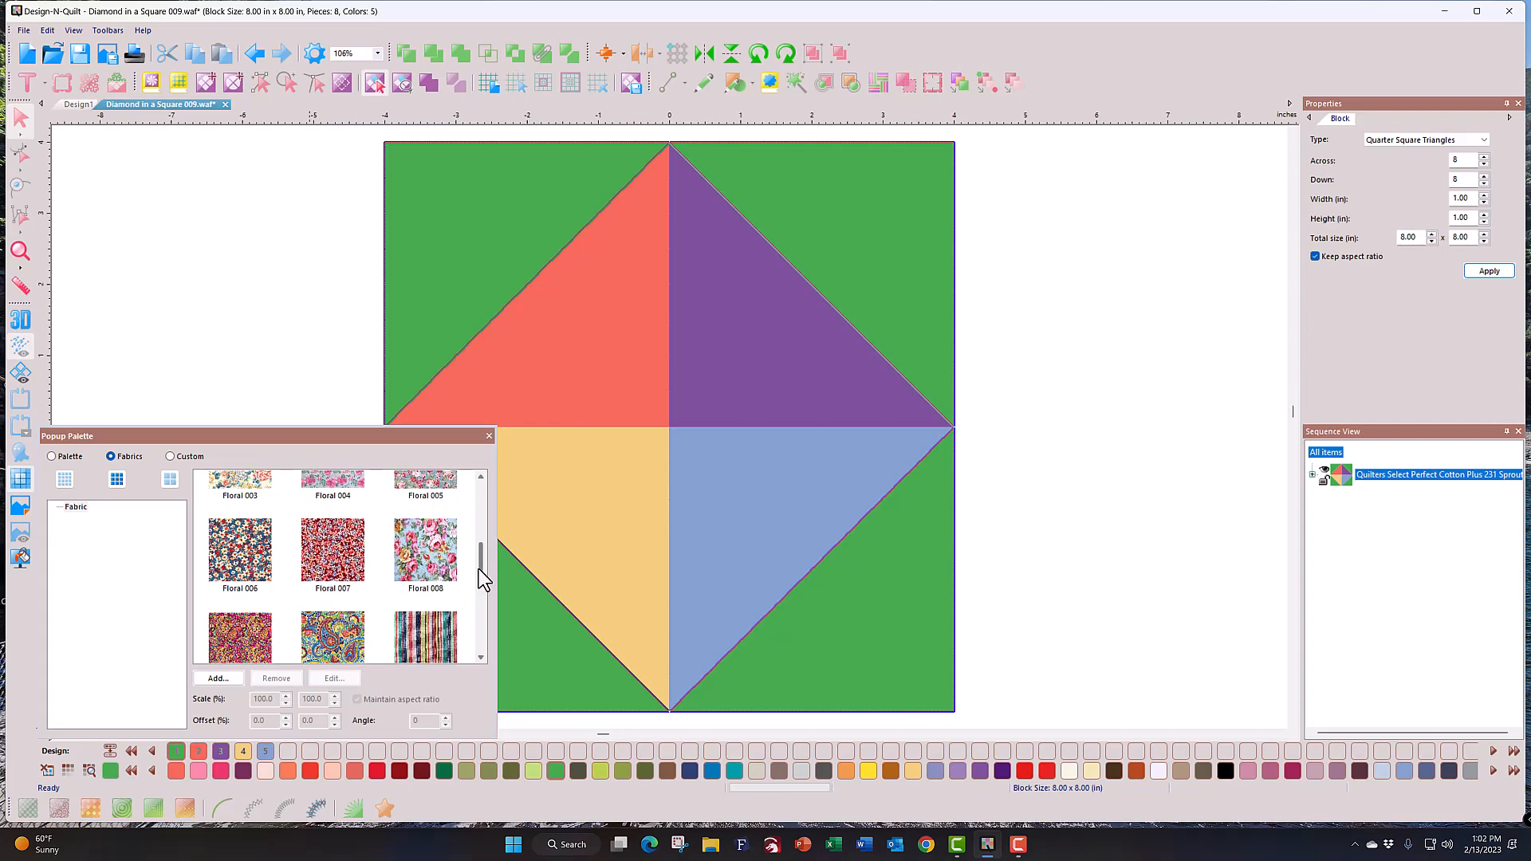
pyautogui.click(232, 567)
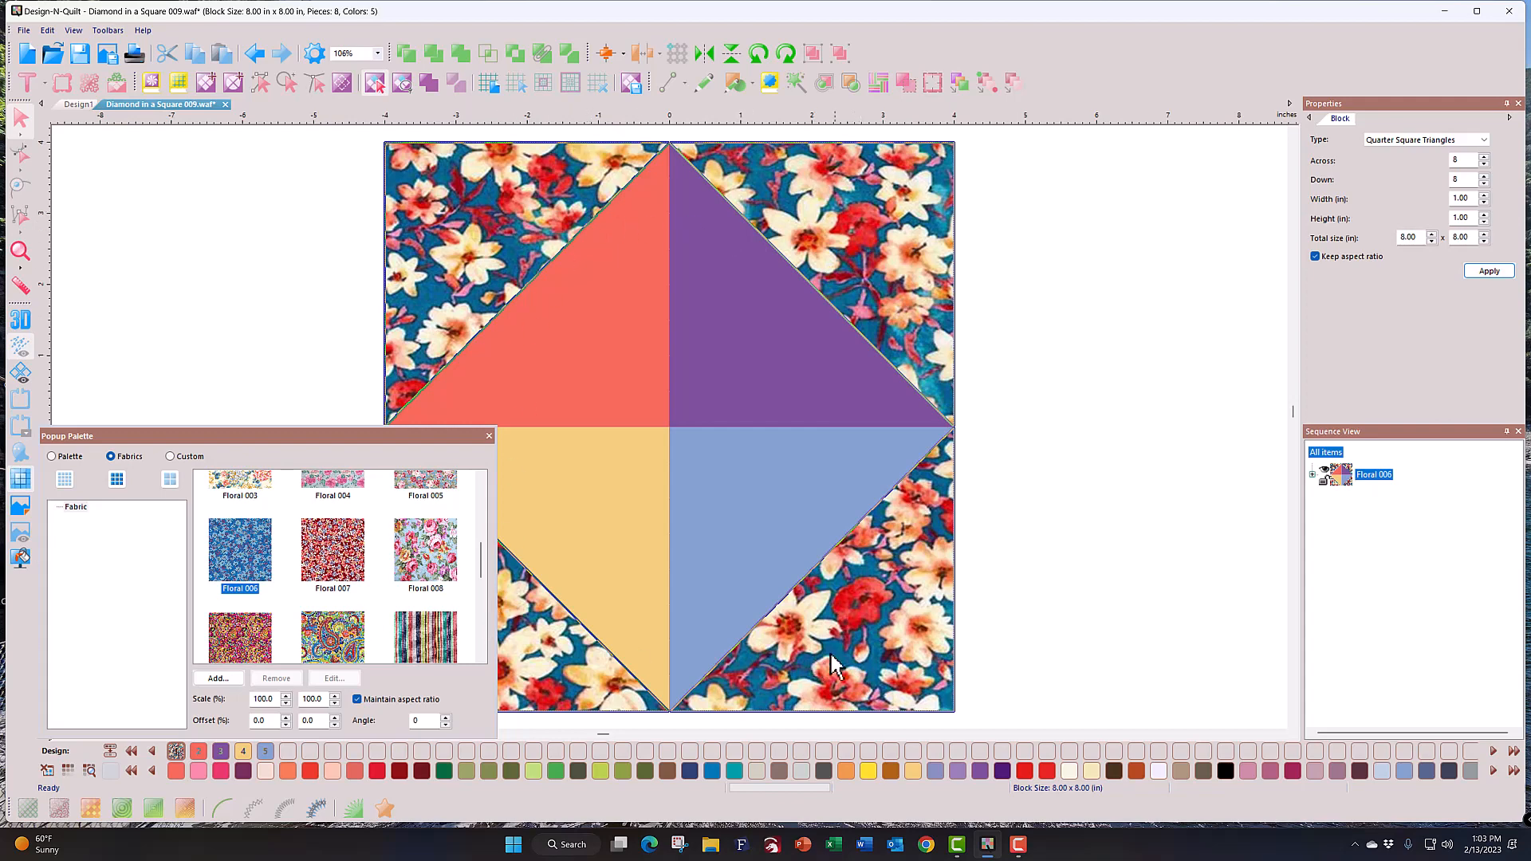
pyautogui.click(489, 436)
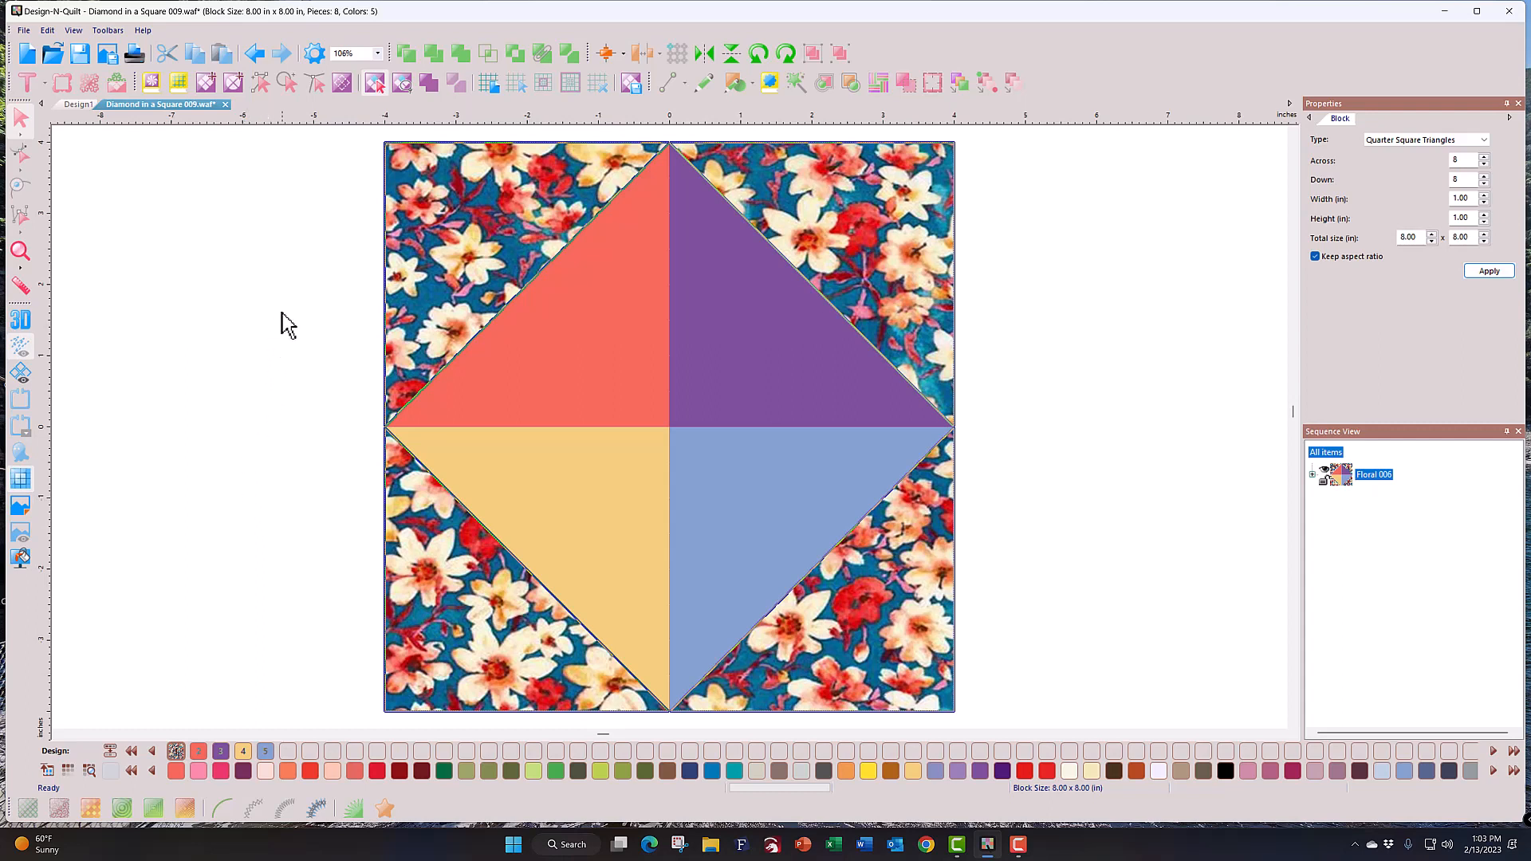
pyautogui.click(494, 87)
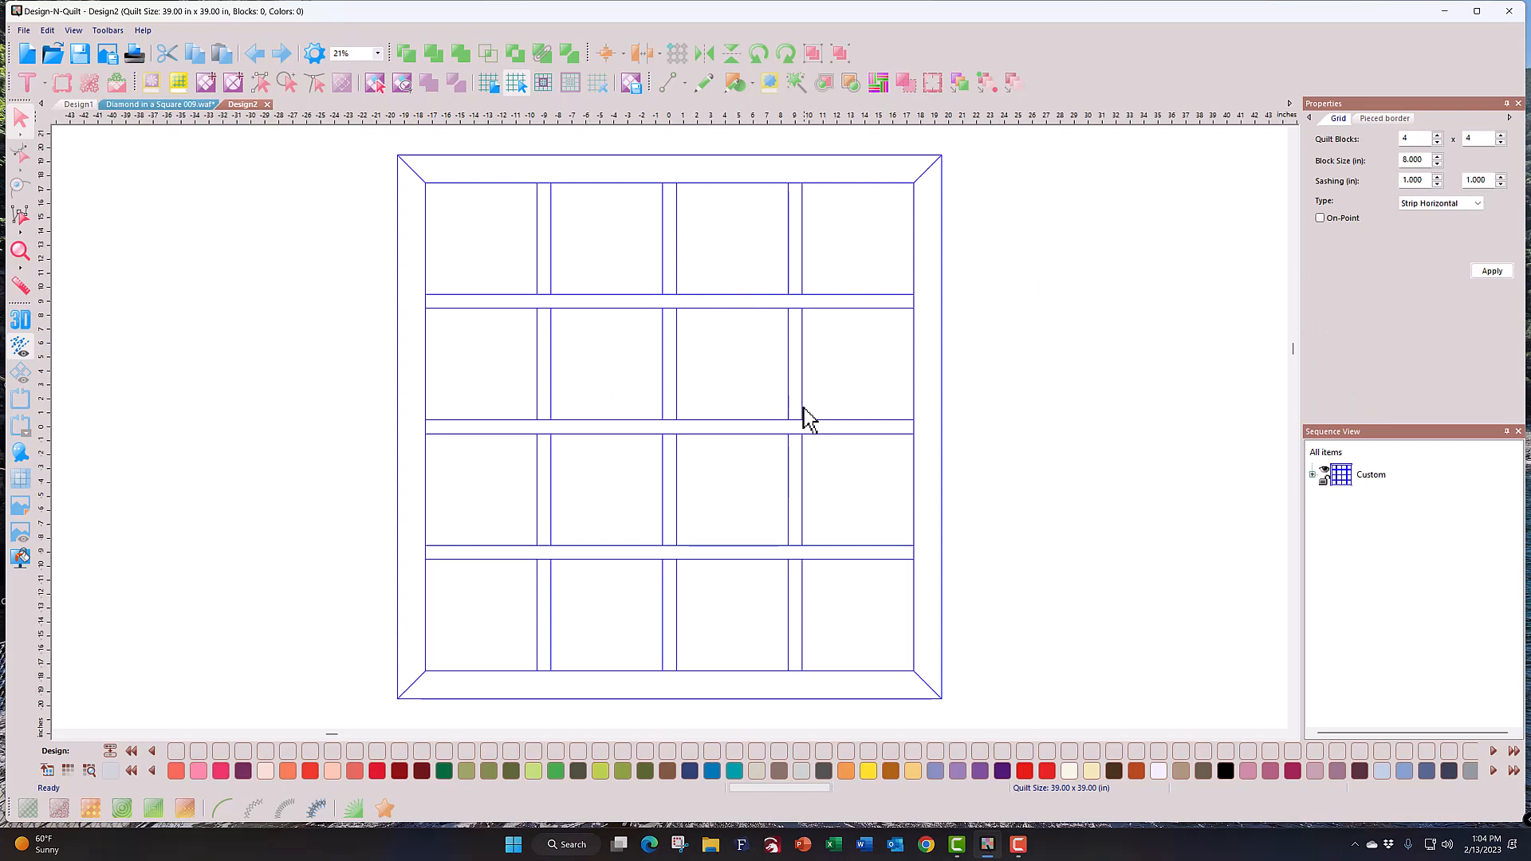
# Step: Set both sashing widths of the 4 x 4 grid to 0 and apply
pyautogui.doubleClick(1420, 180)
pyautogui.write('0')
pyautogui.doubleClick(1477, 181)
pyautogui.write('0')
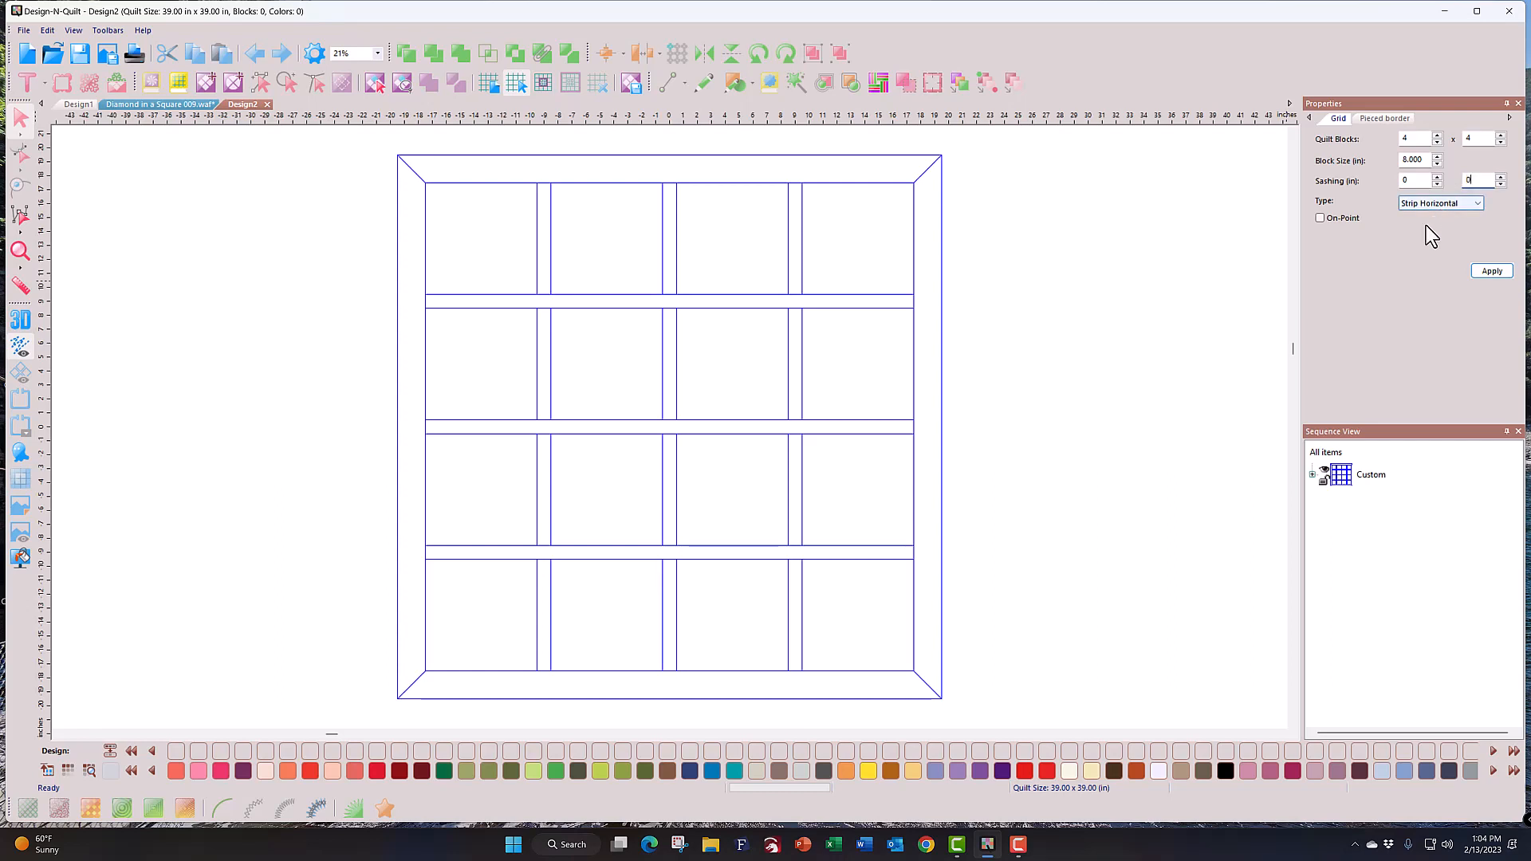
pyautogui.click(1491, 271)
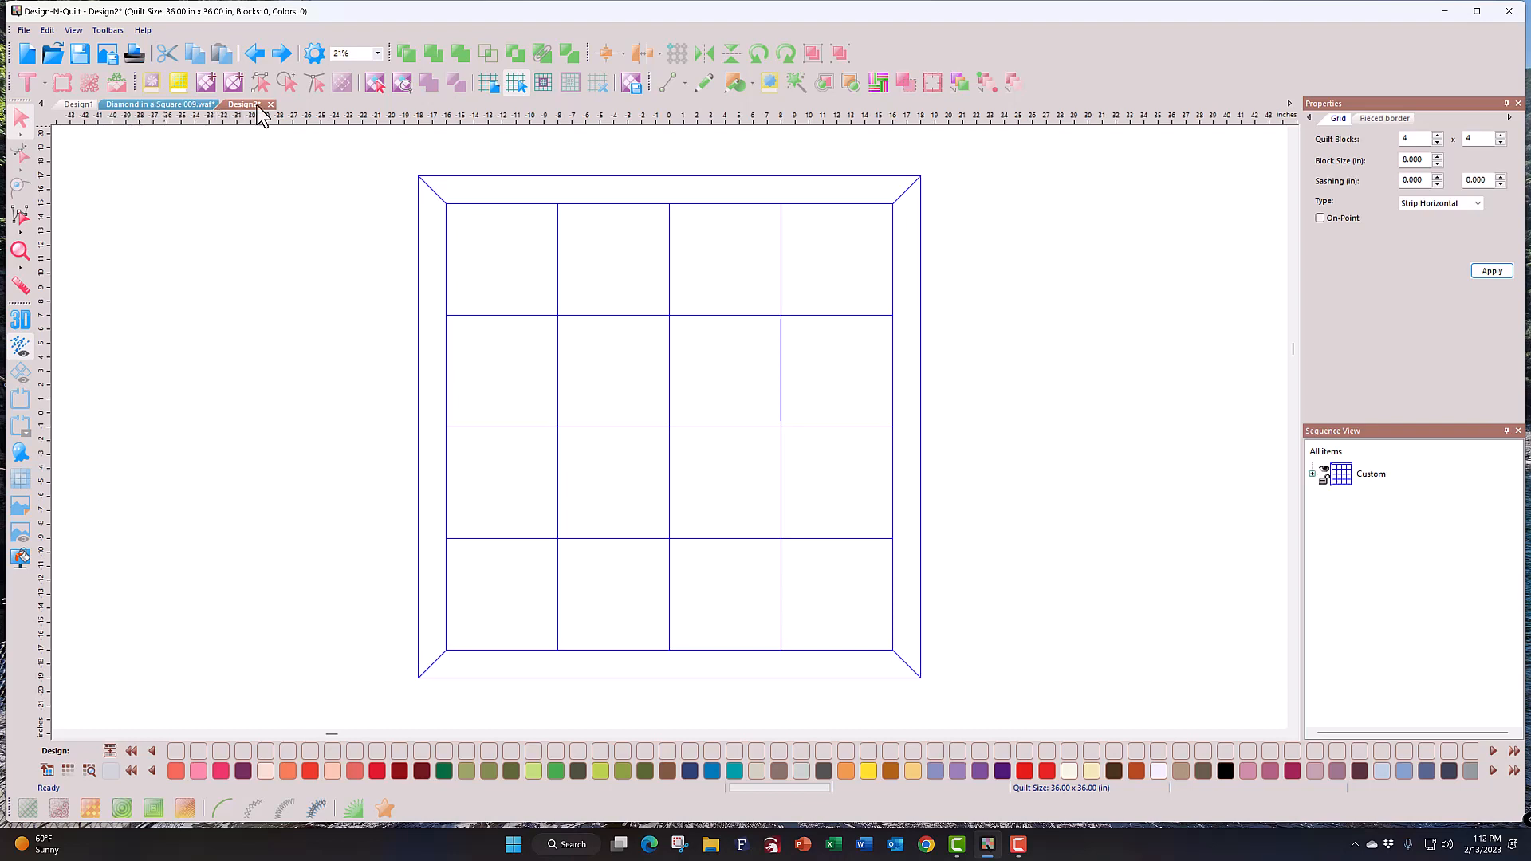
# Step: Copy the floral Diamond in a Square 009 block and bring up the Design2 layout
pyautogui.click(78, 104)
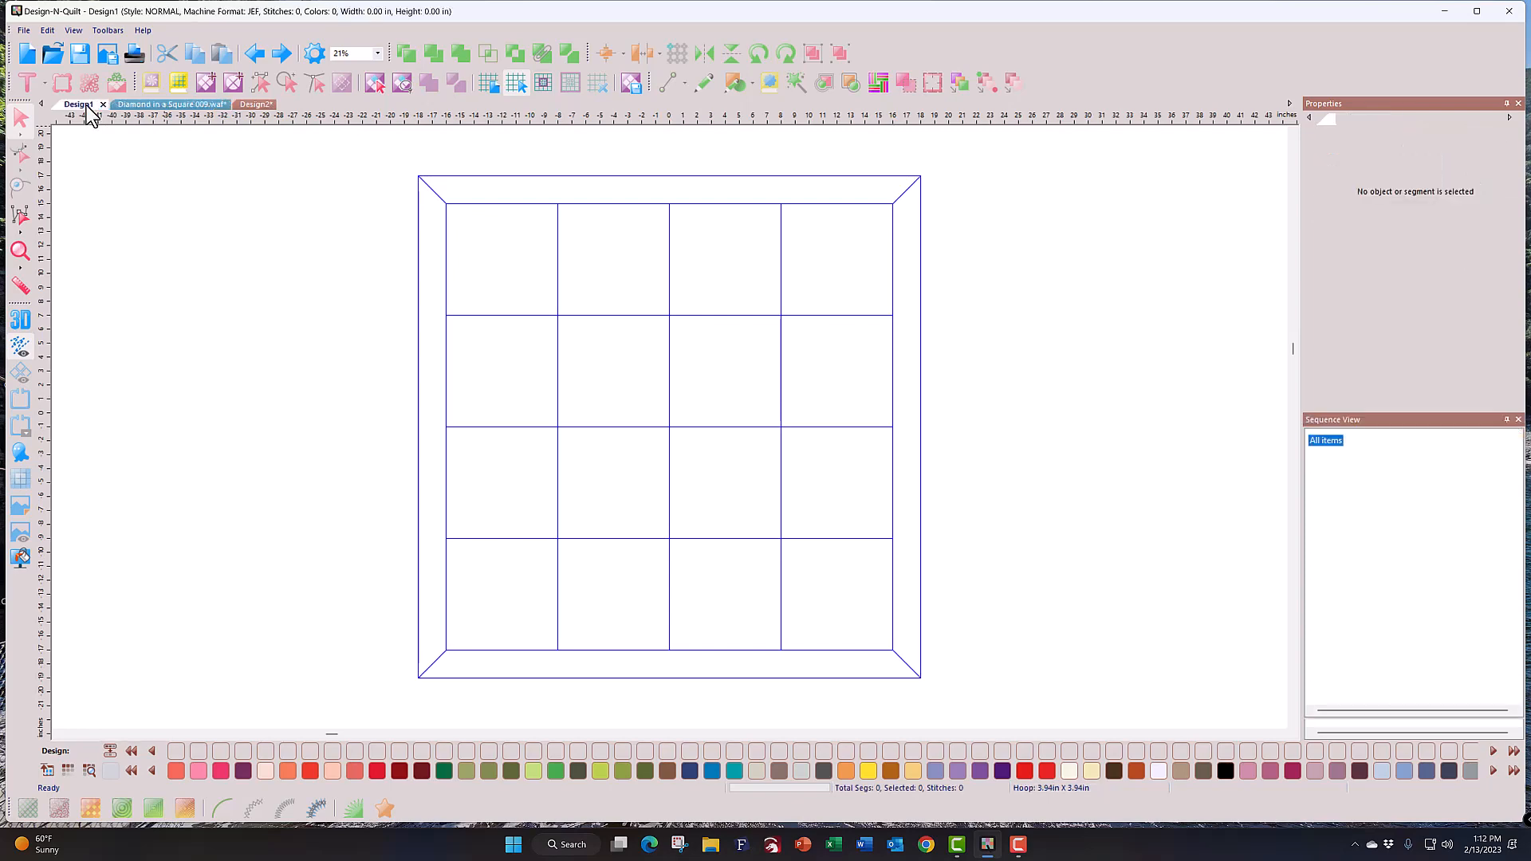
pyautogui.click(155, 107)
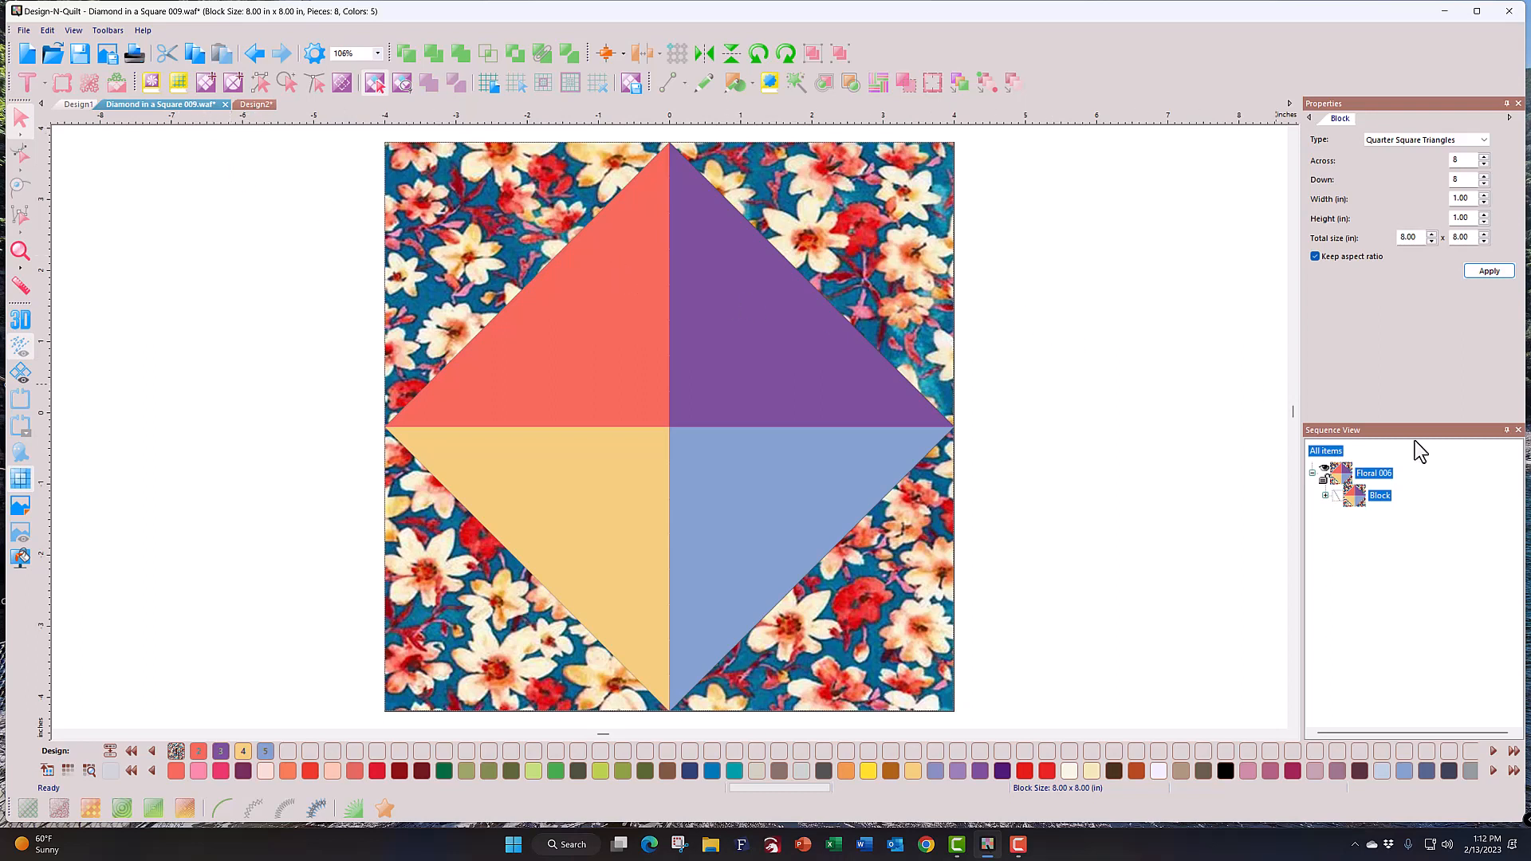
pyautogui.click(1378, 496)
pyautogui.click(200, 56)
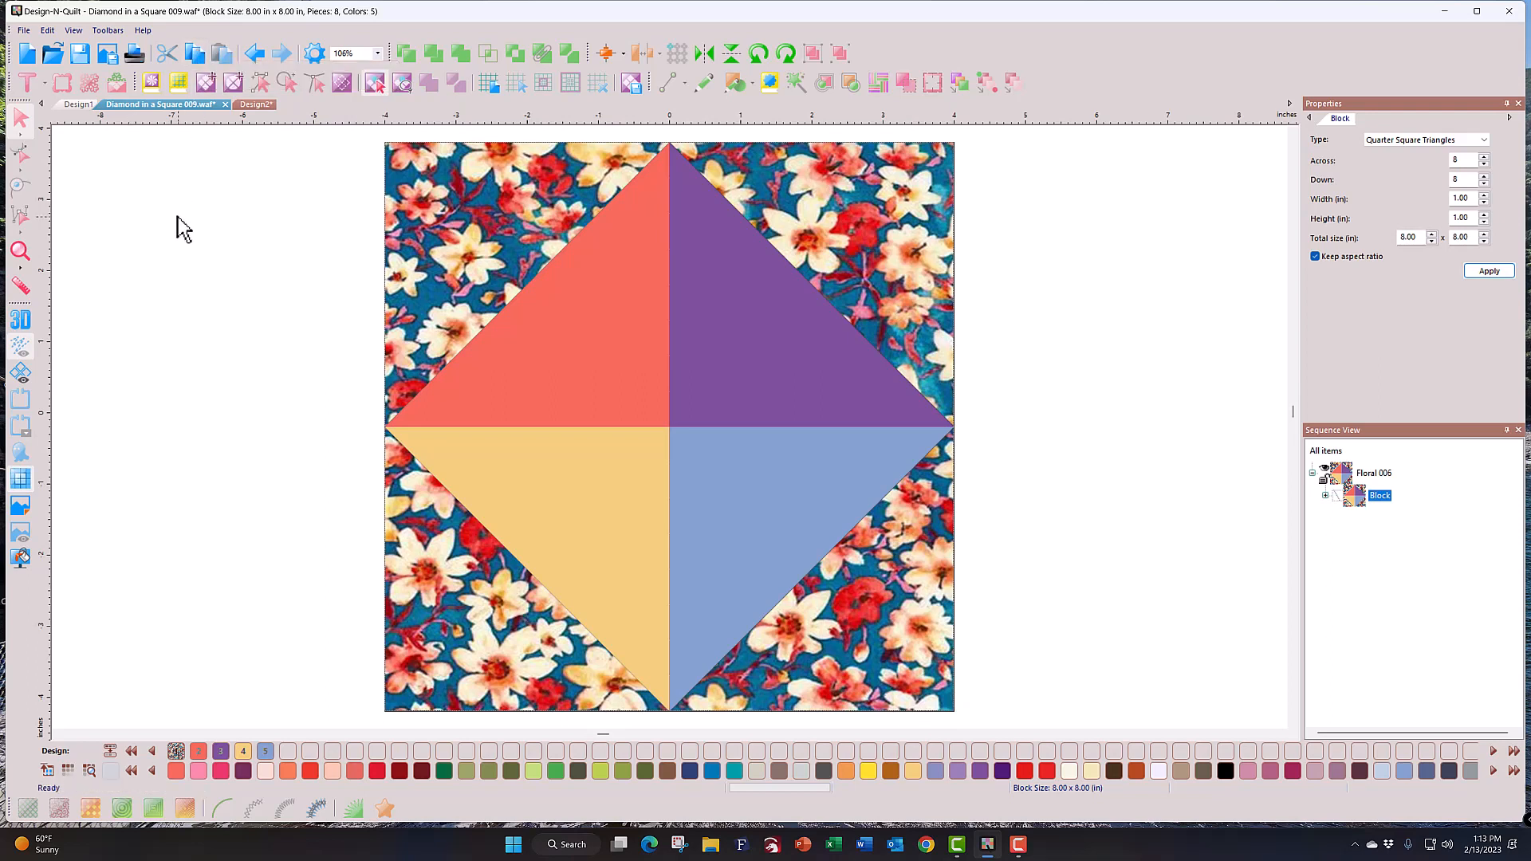
pyautogui.click(268, 110)
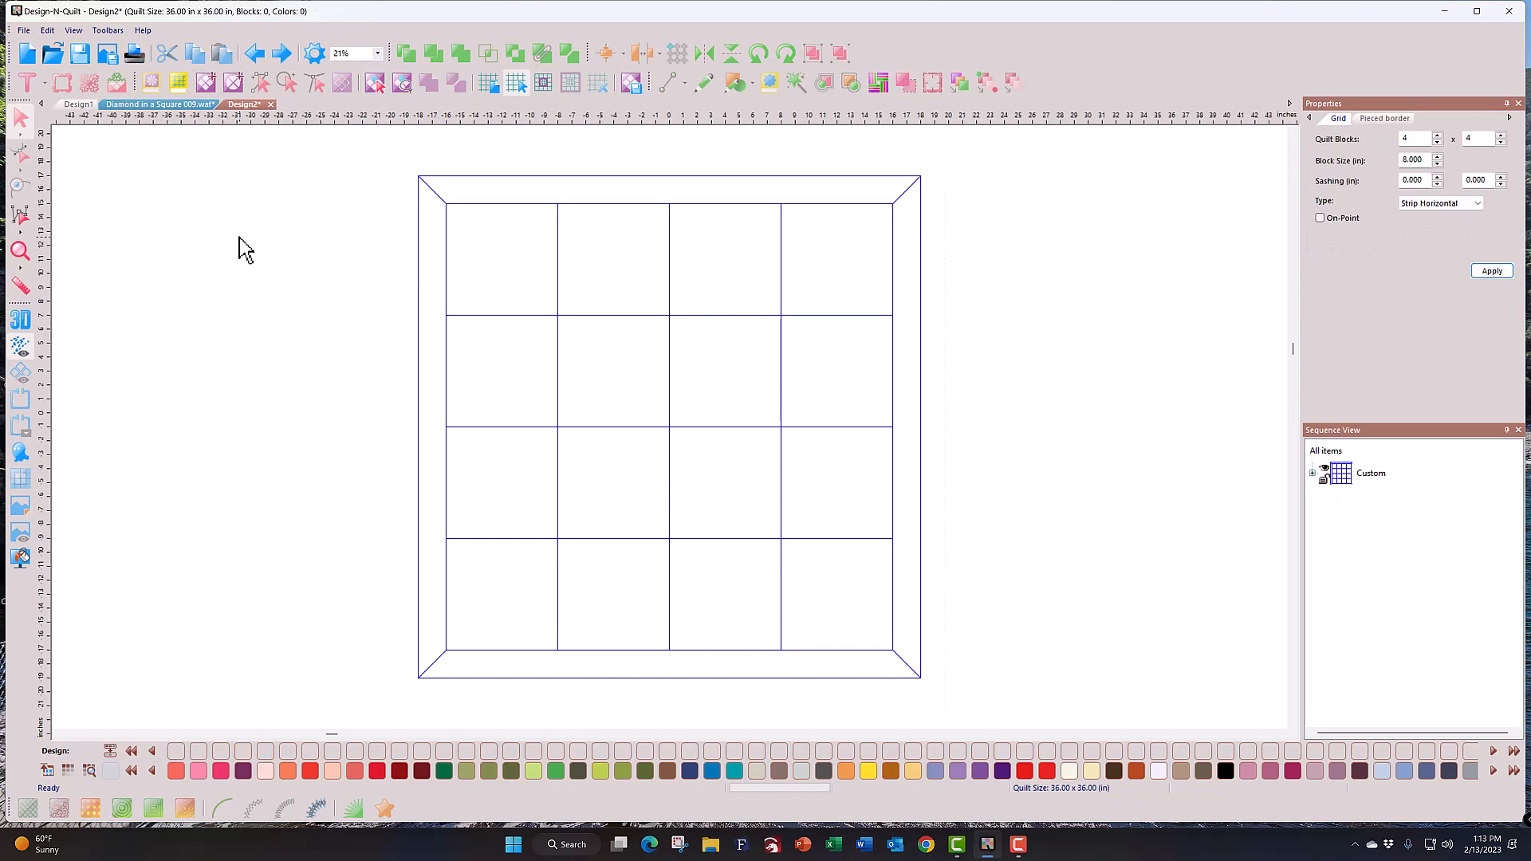
# Step: Paste the floral diamond block into the top-left cell of Design2
pyautogui.click(504, 255)
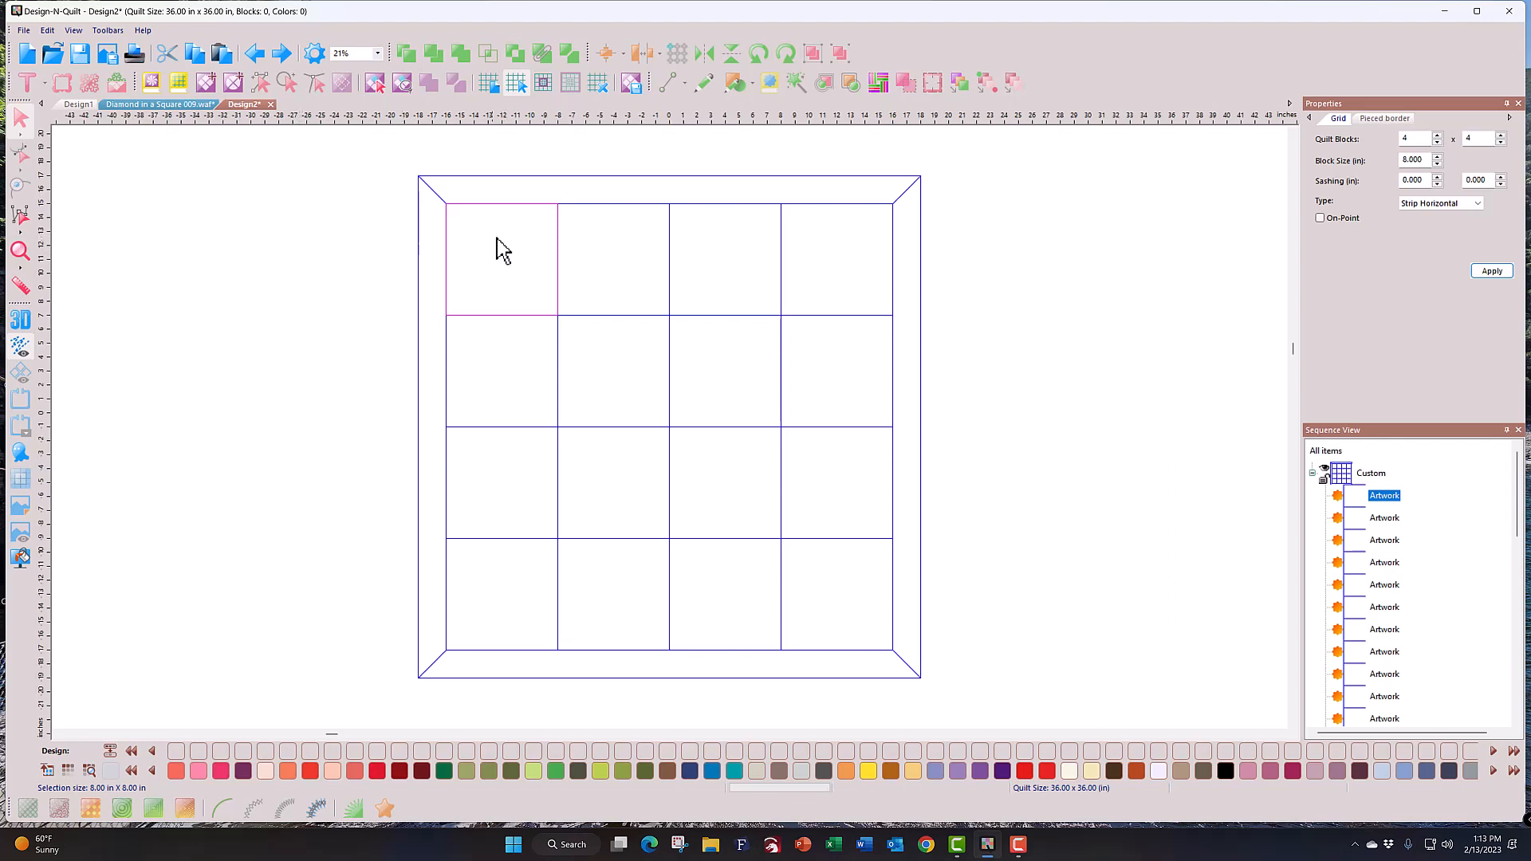
pyautogui.moveTo(519, 92)
pyautogui.rightClick(491, 261)
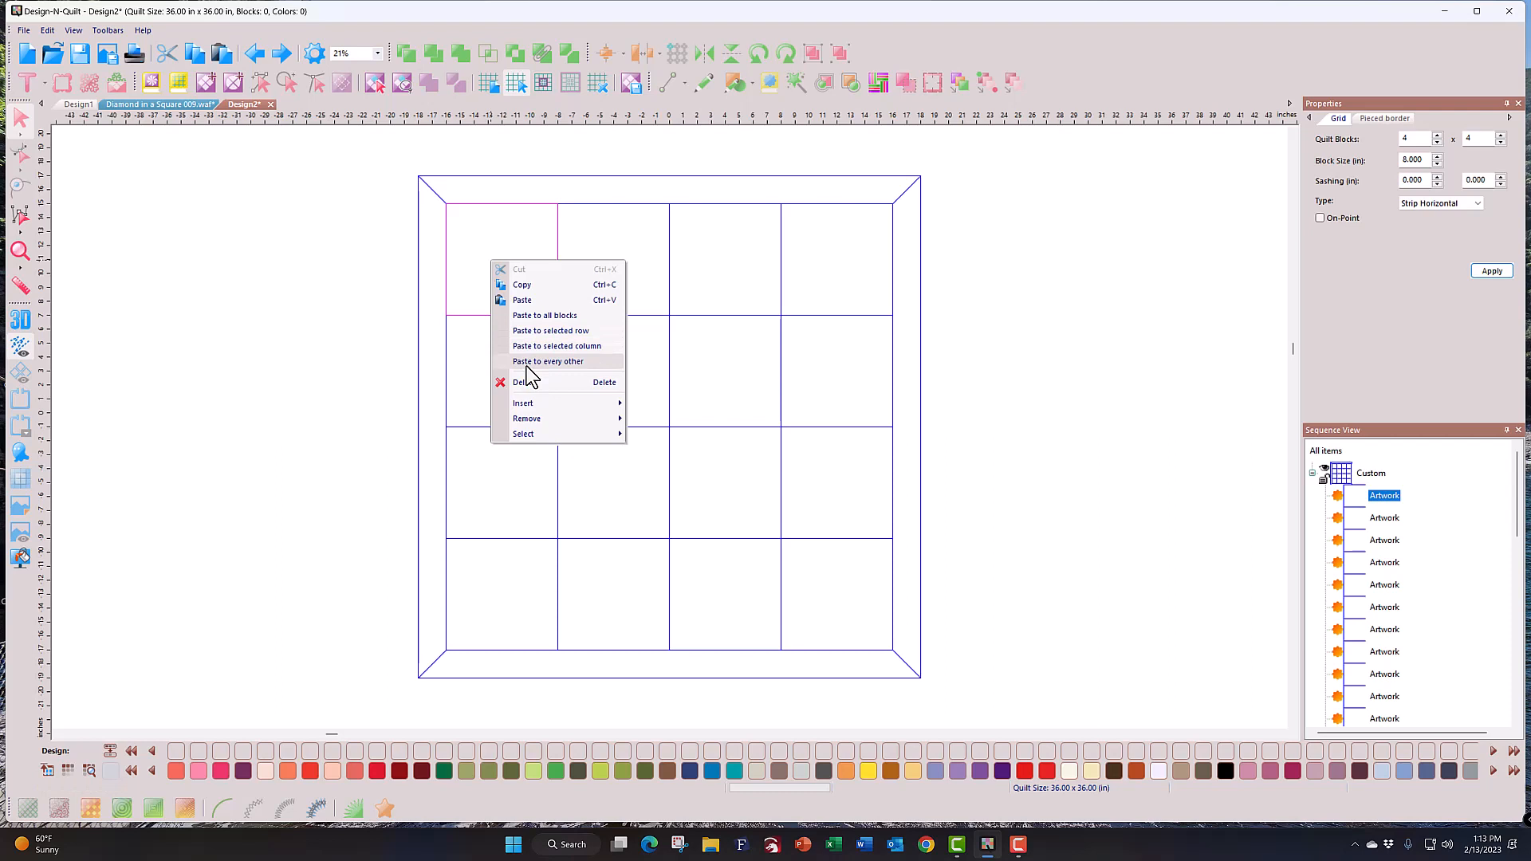
pyautogui.click(519, 300)
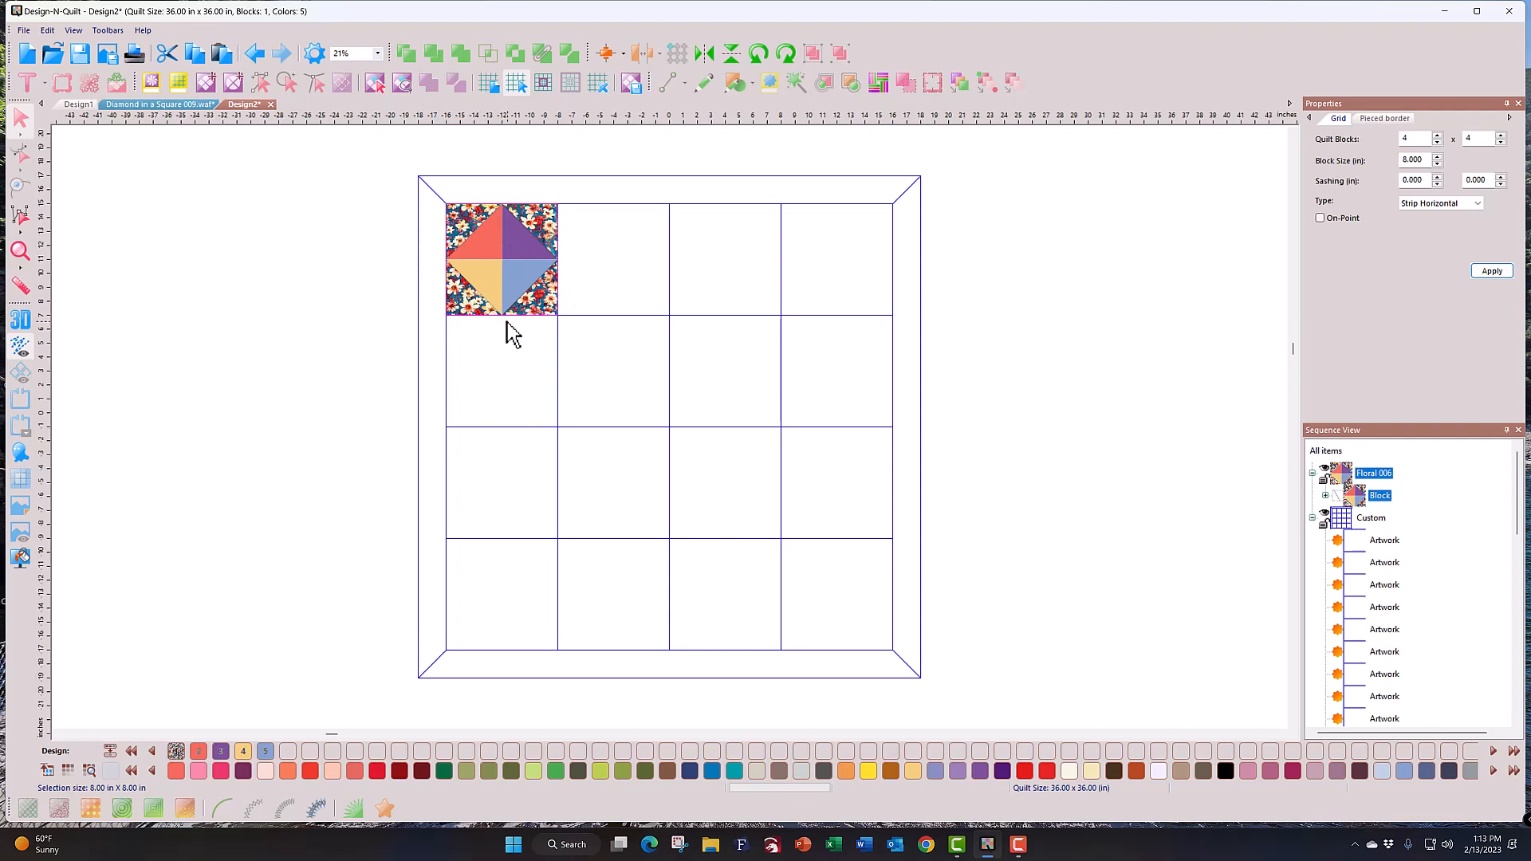
# Step: Paste the block into all 16 cells, then check the pieced border settings
pyautogui.rightClick(582, 284)
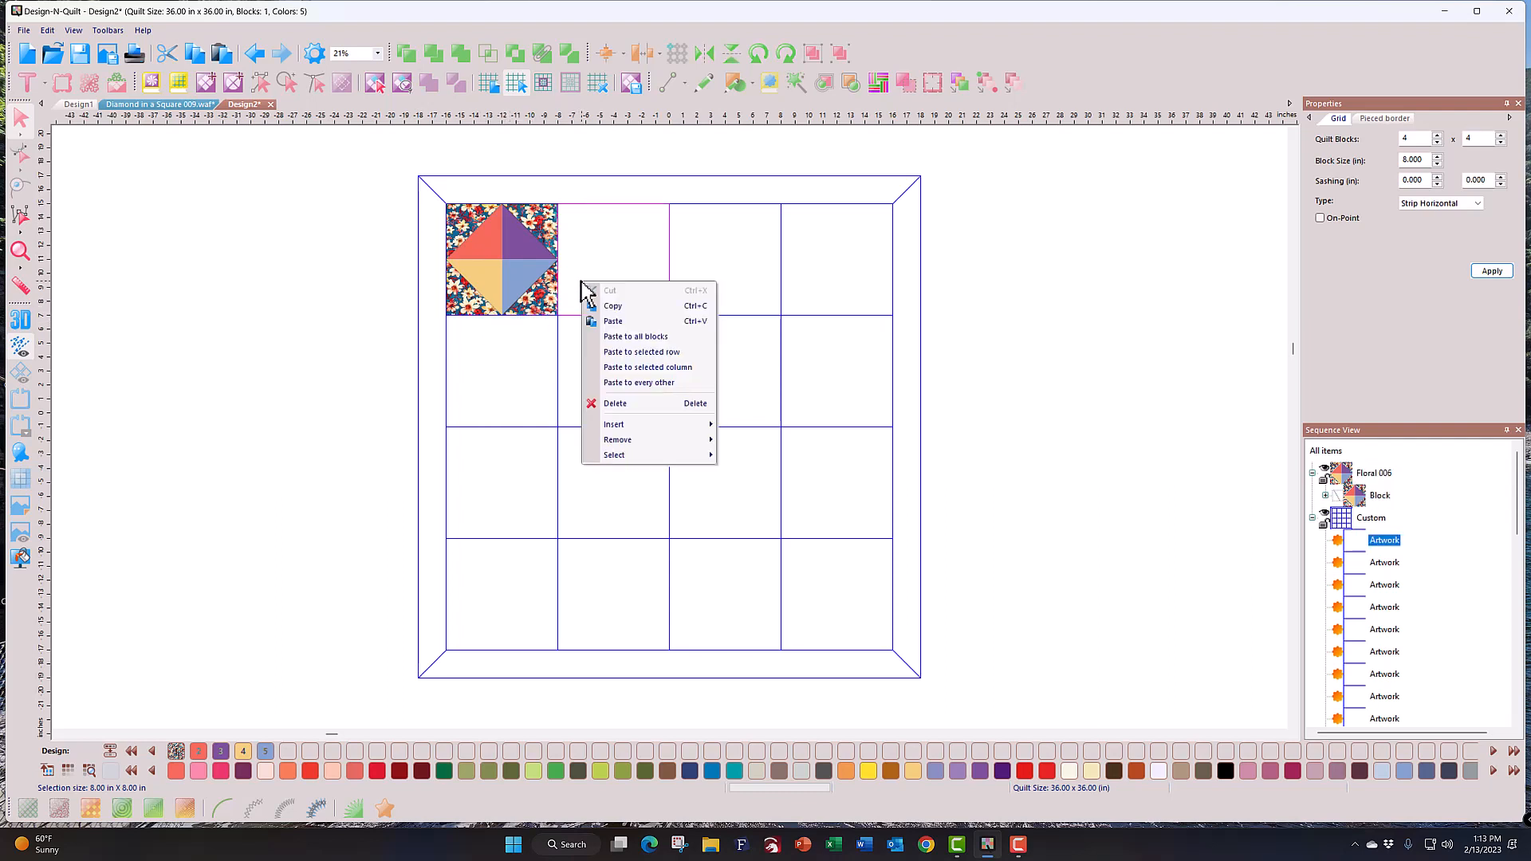
pyautogui.click(630, 336)
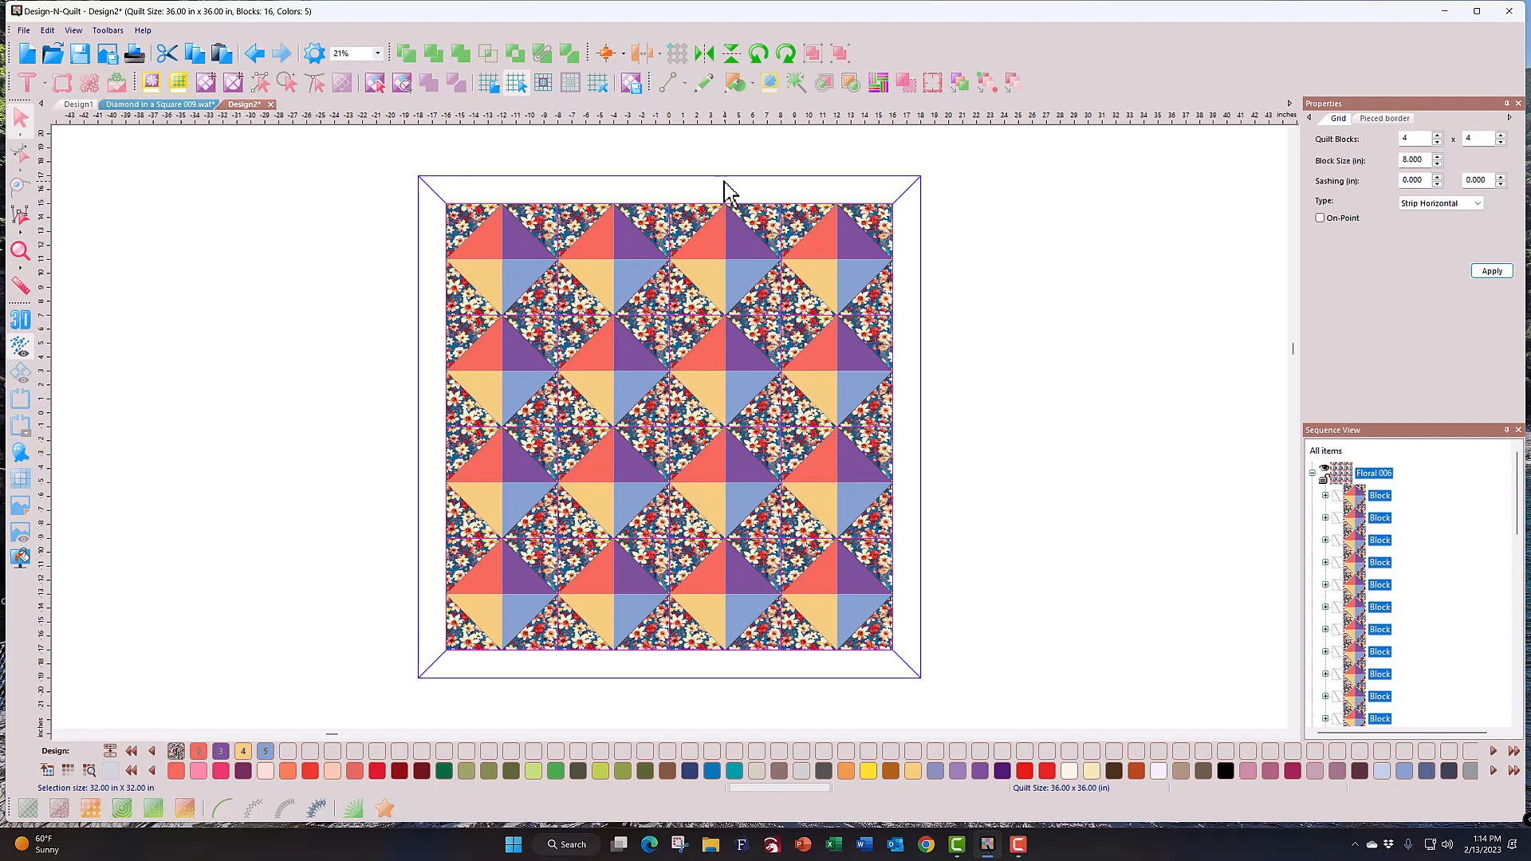
pyautogui.click(1391, 118)
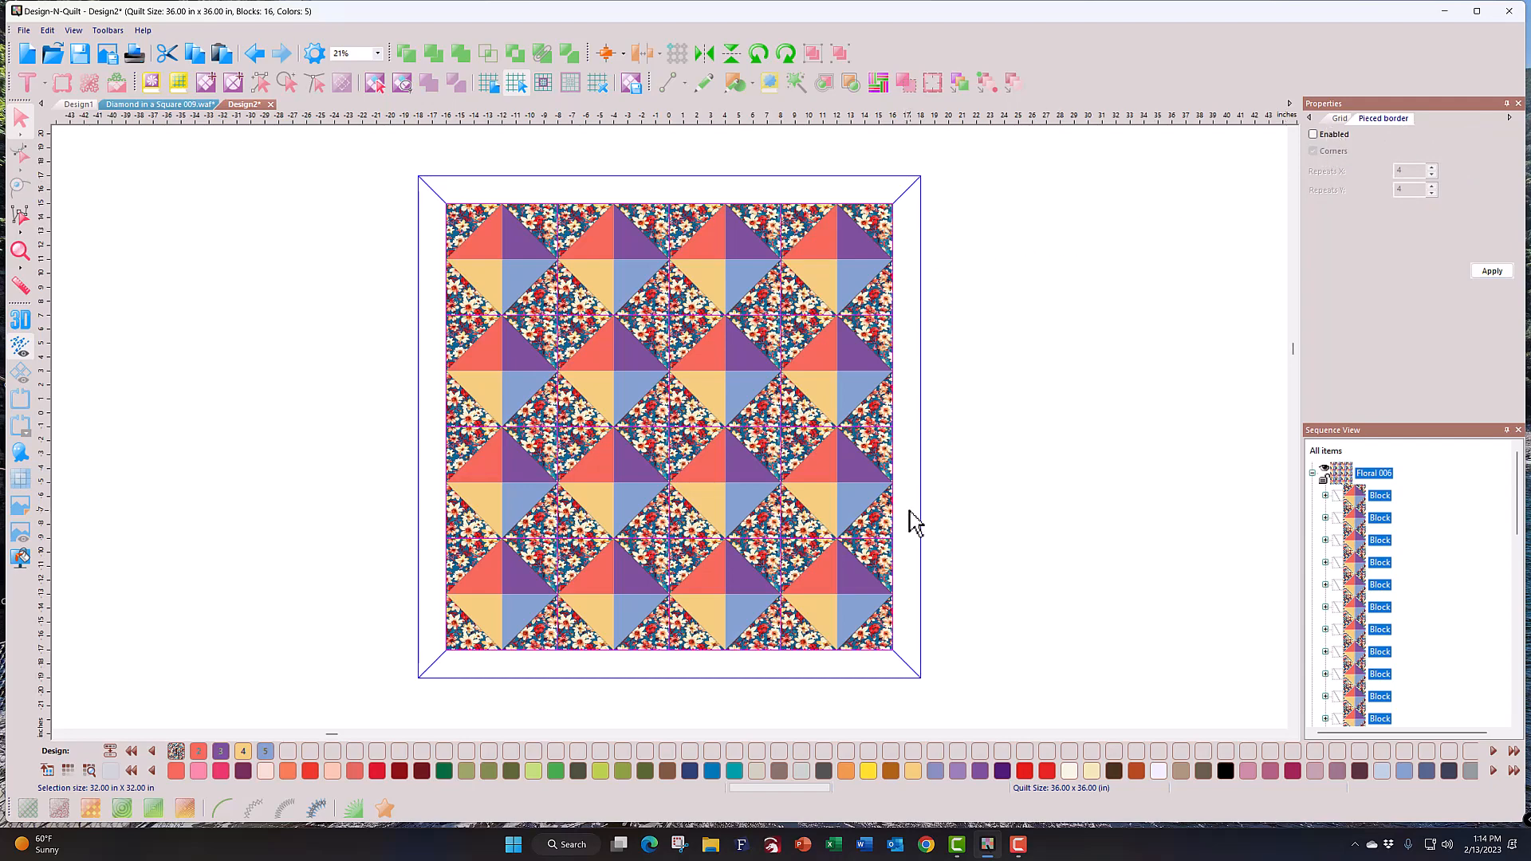
pyautogui.click(1338, 118)
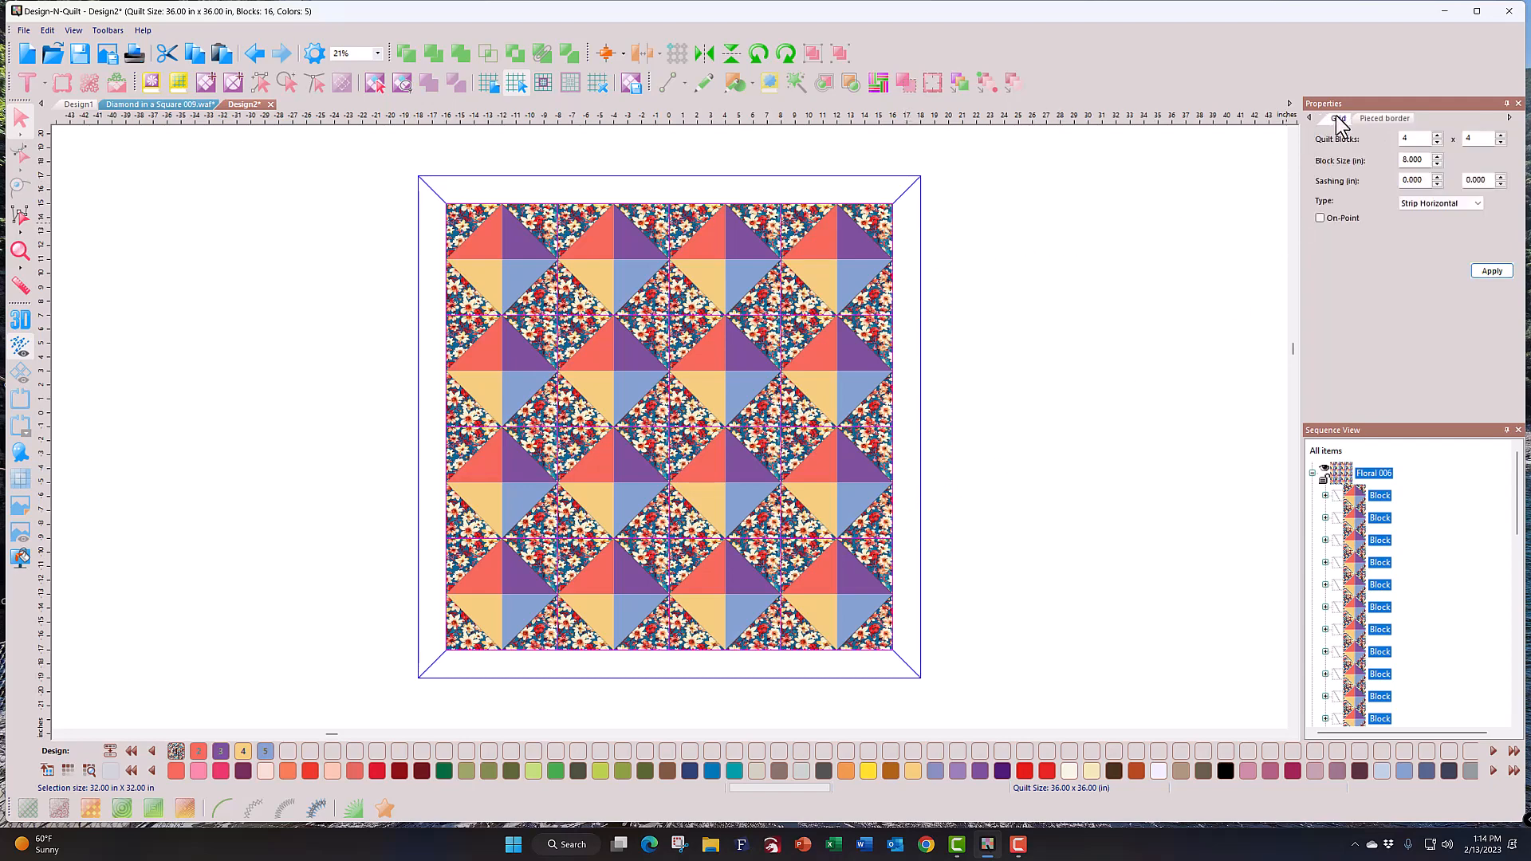
# Step: Colour the right, bottom, left and top mitered borders with the red swatch
pyautogui.click(913, 358)
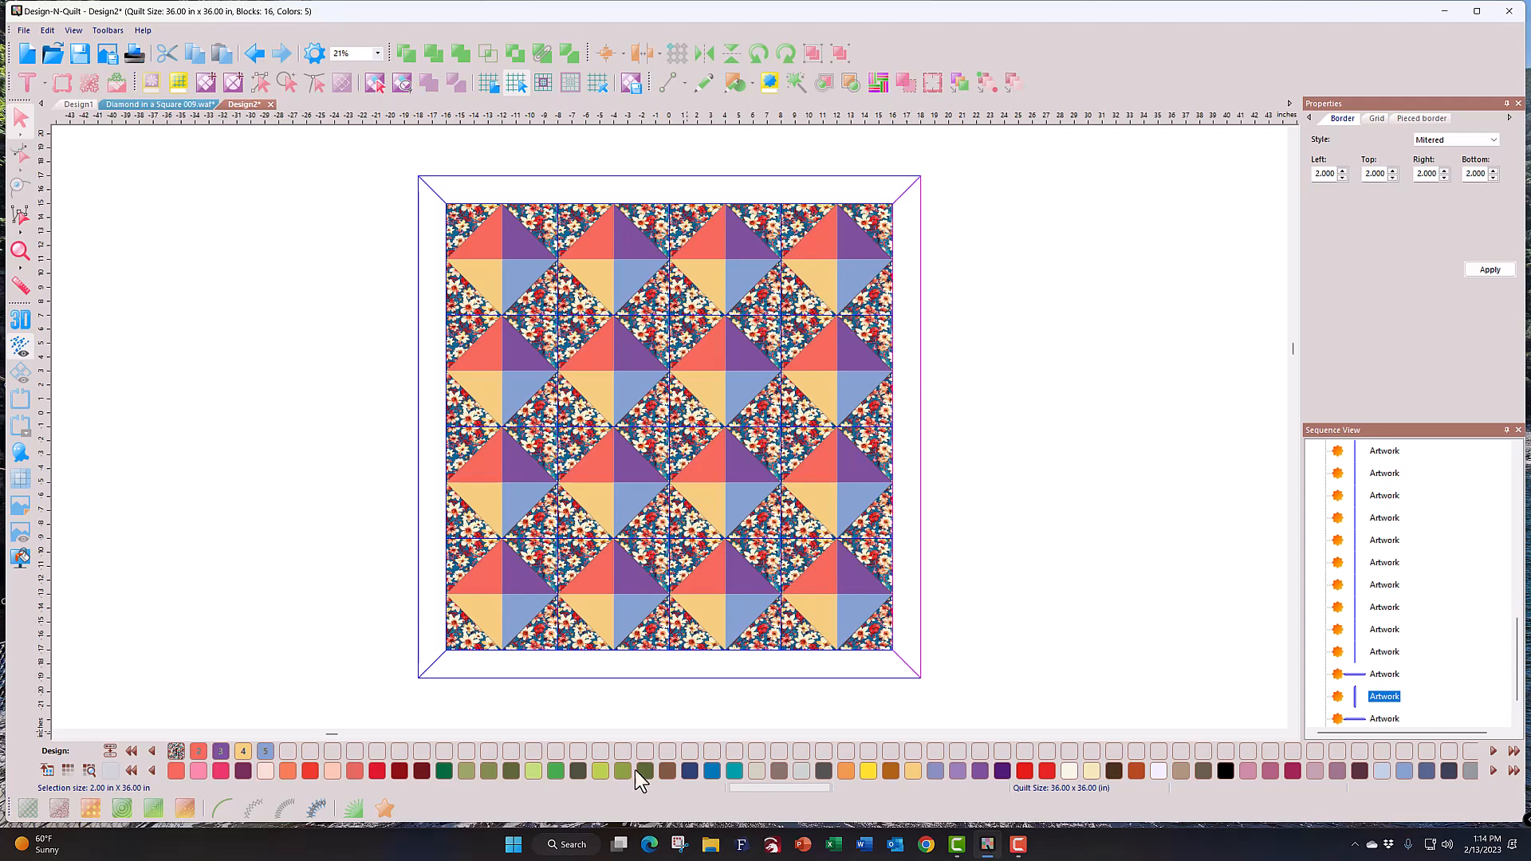
pyautogui.click(309, 776)
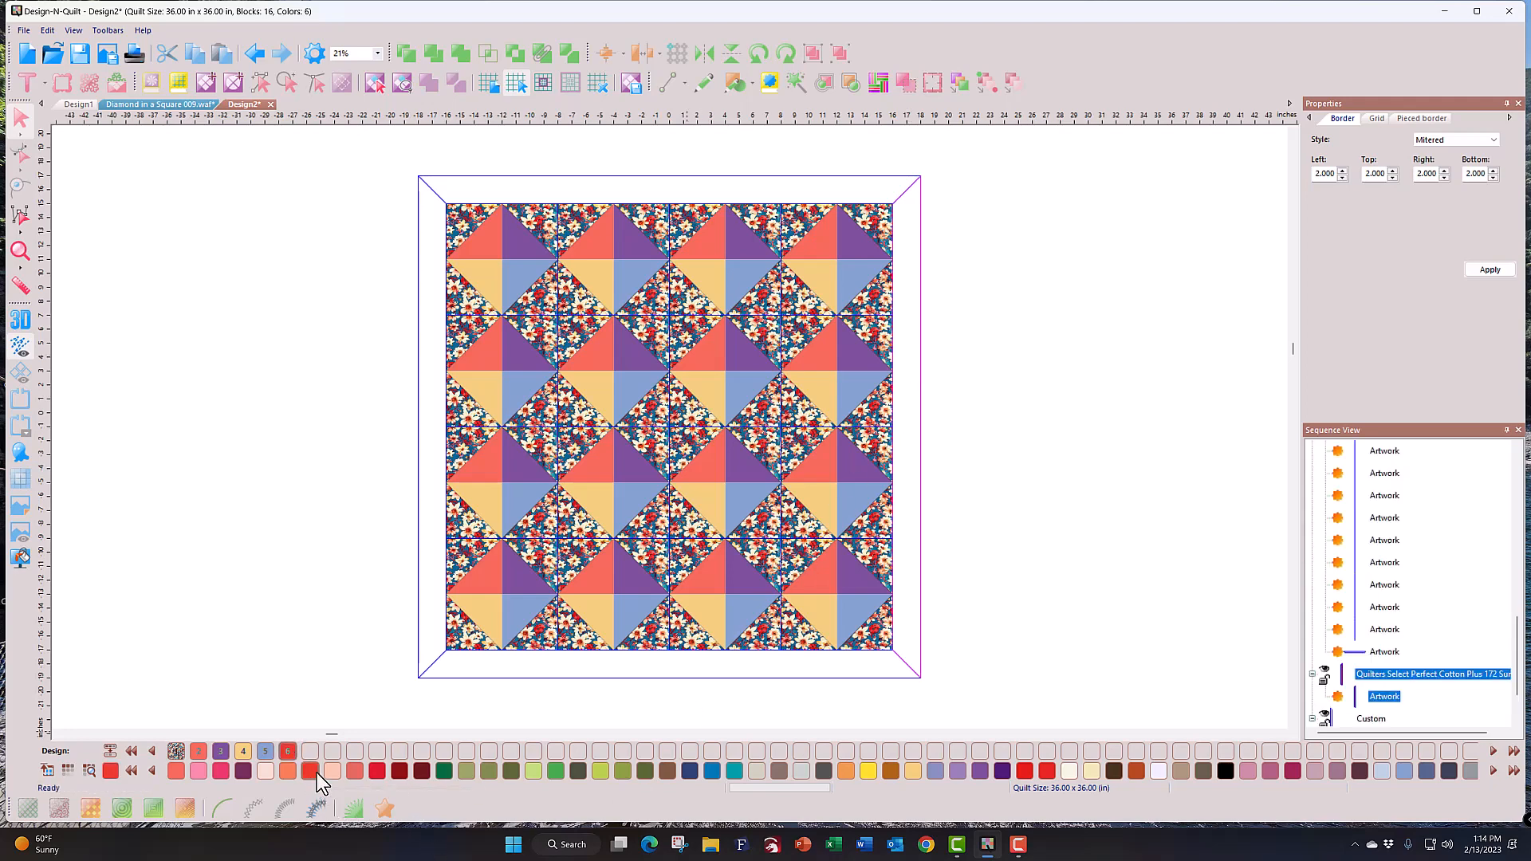
pyautogui.click(567, 673)
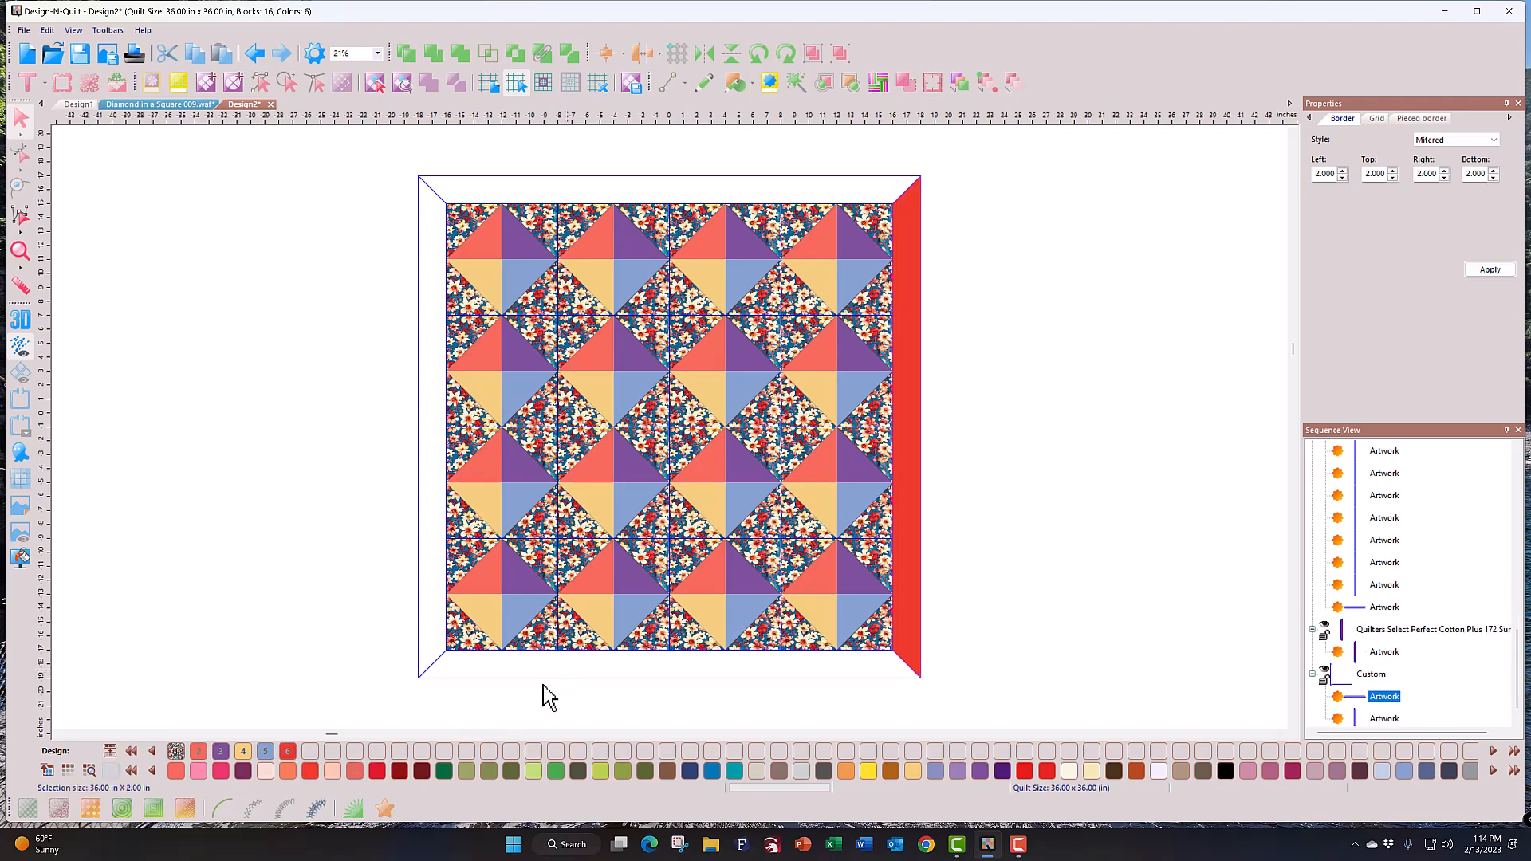
pyautogui.keyDown('shift'); pyautogui.click(427, 633); pyautogui.keyUp('shift')
pyautogui.keyDown('shift'); pyautogui.click(608, 195); pyautogui.keyUp('shift')
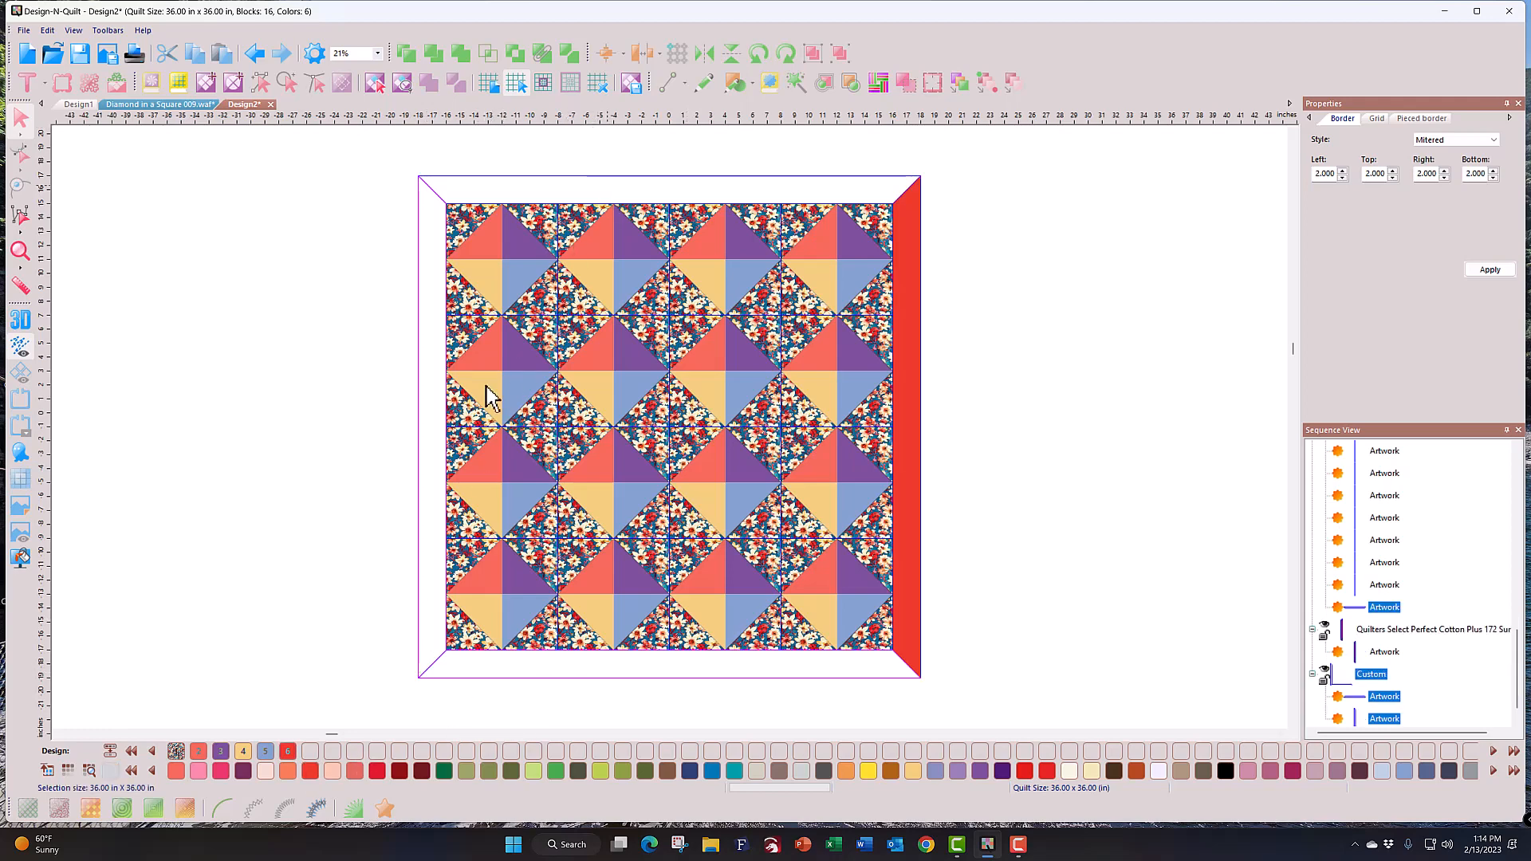
pyautogui.click(292, 752)
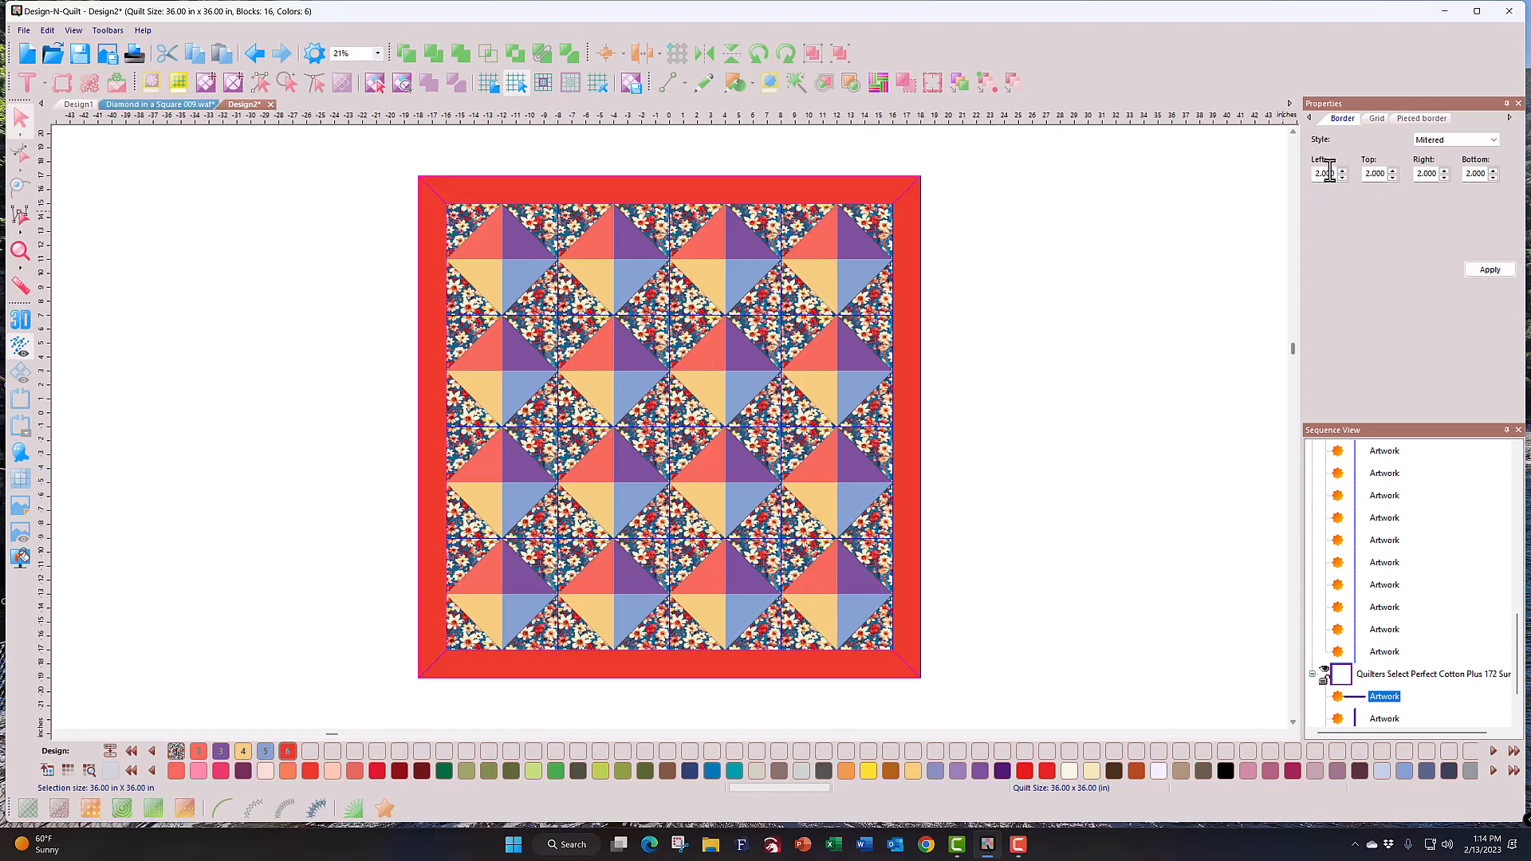
# Step: Try the Blocked and then Strip Horizontal border styles, applying each to the quilt
pyautogui.click(1491, 144)
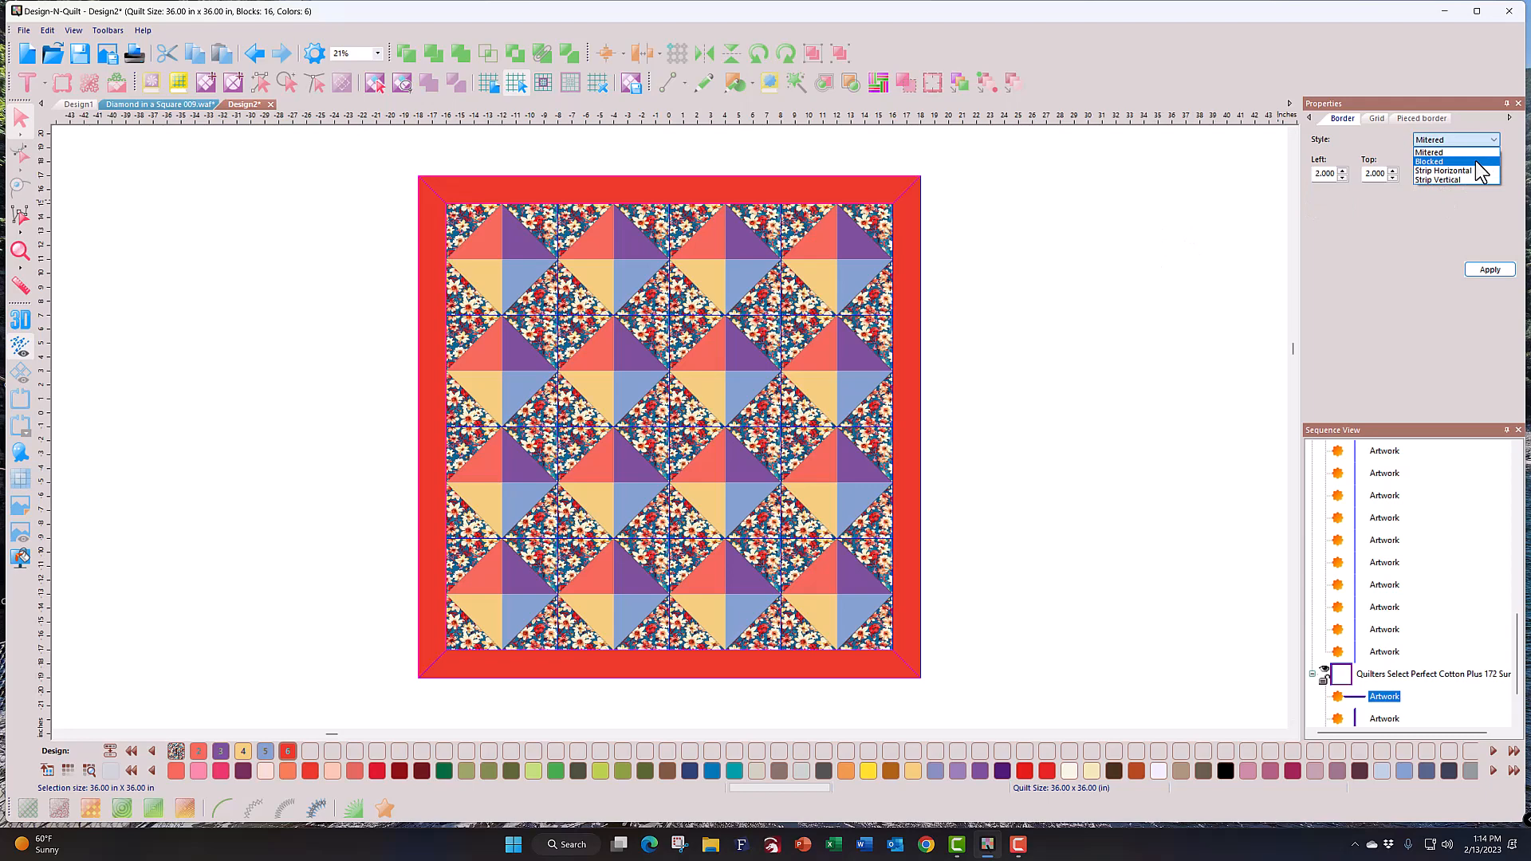
pyautogui.click(1487, 163)
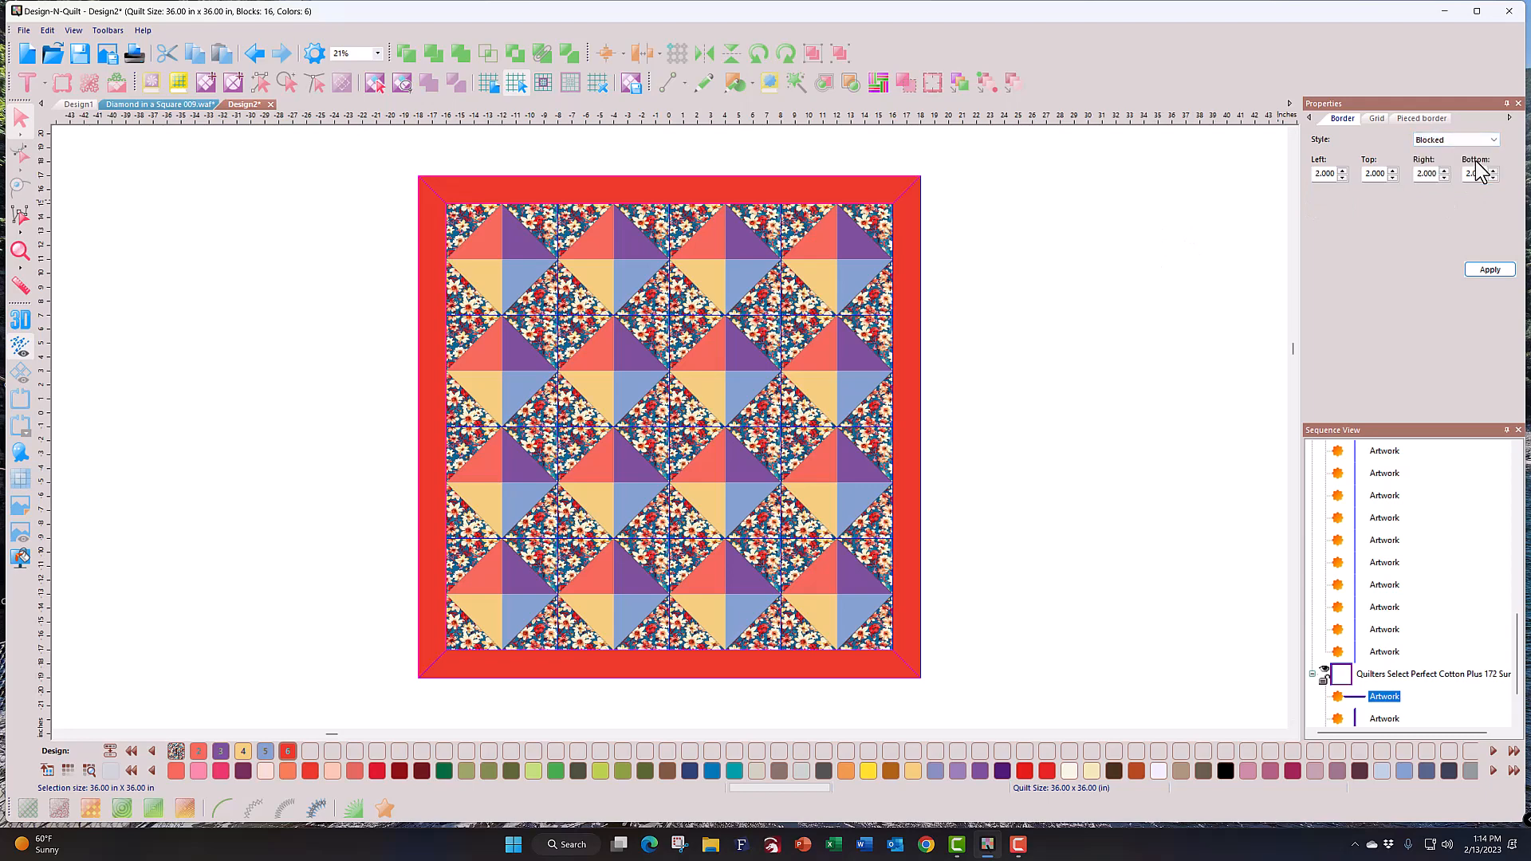
pyautogui.click(1491, 269)
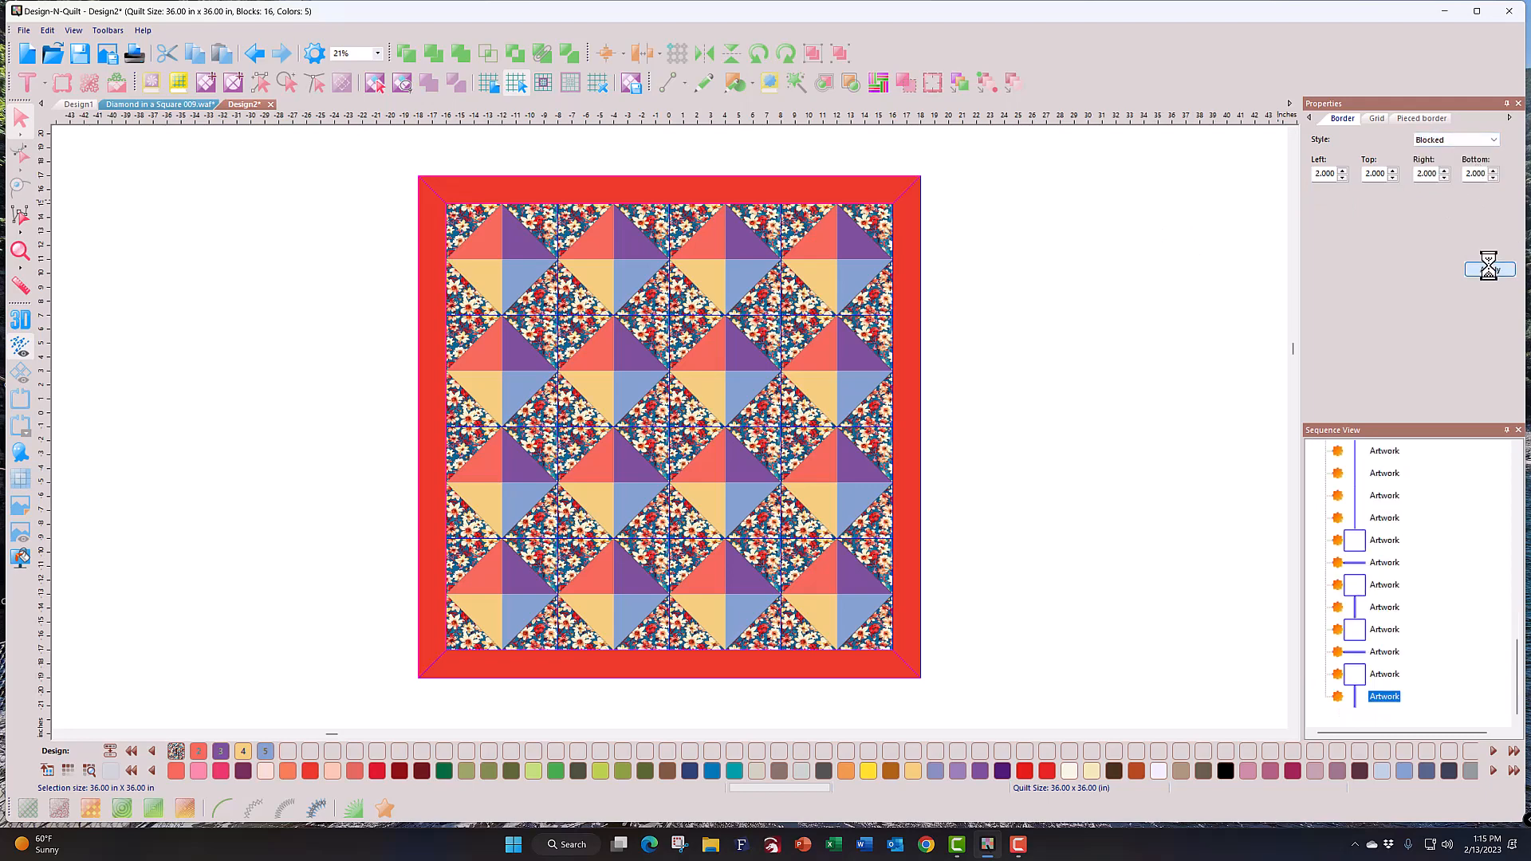
pyautogui.click(431, 331)
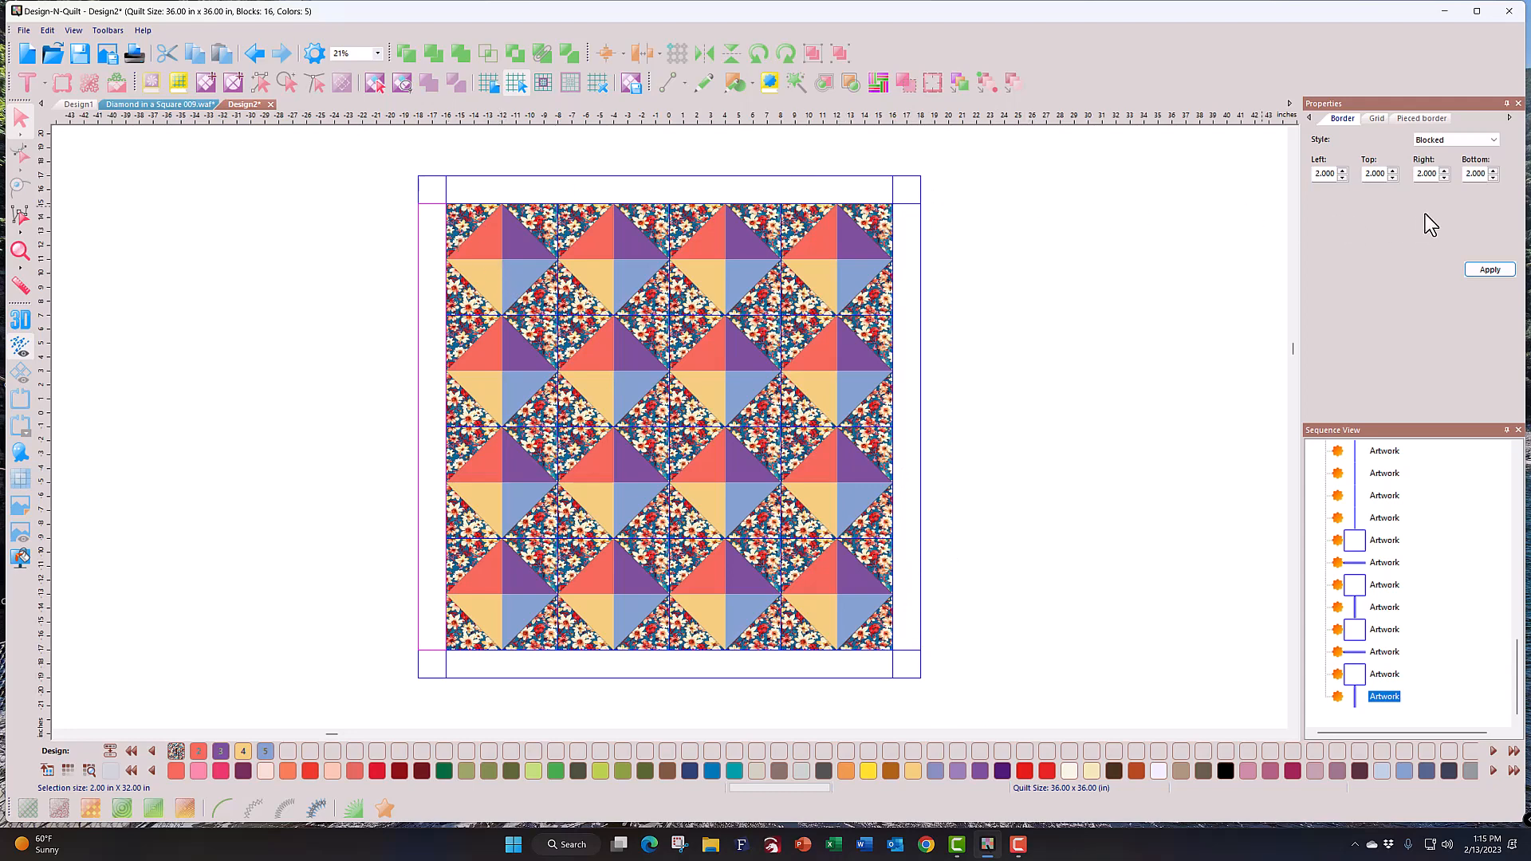
pyautogui.click(1490, 141)
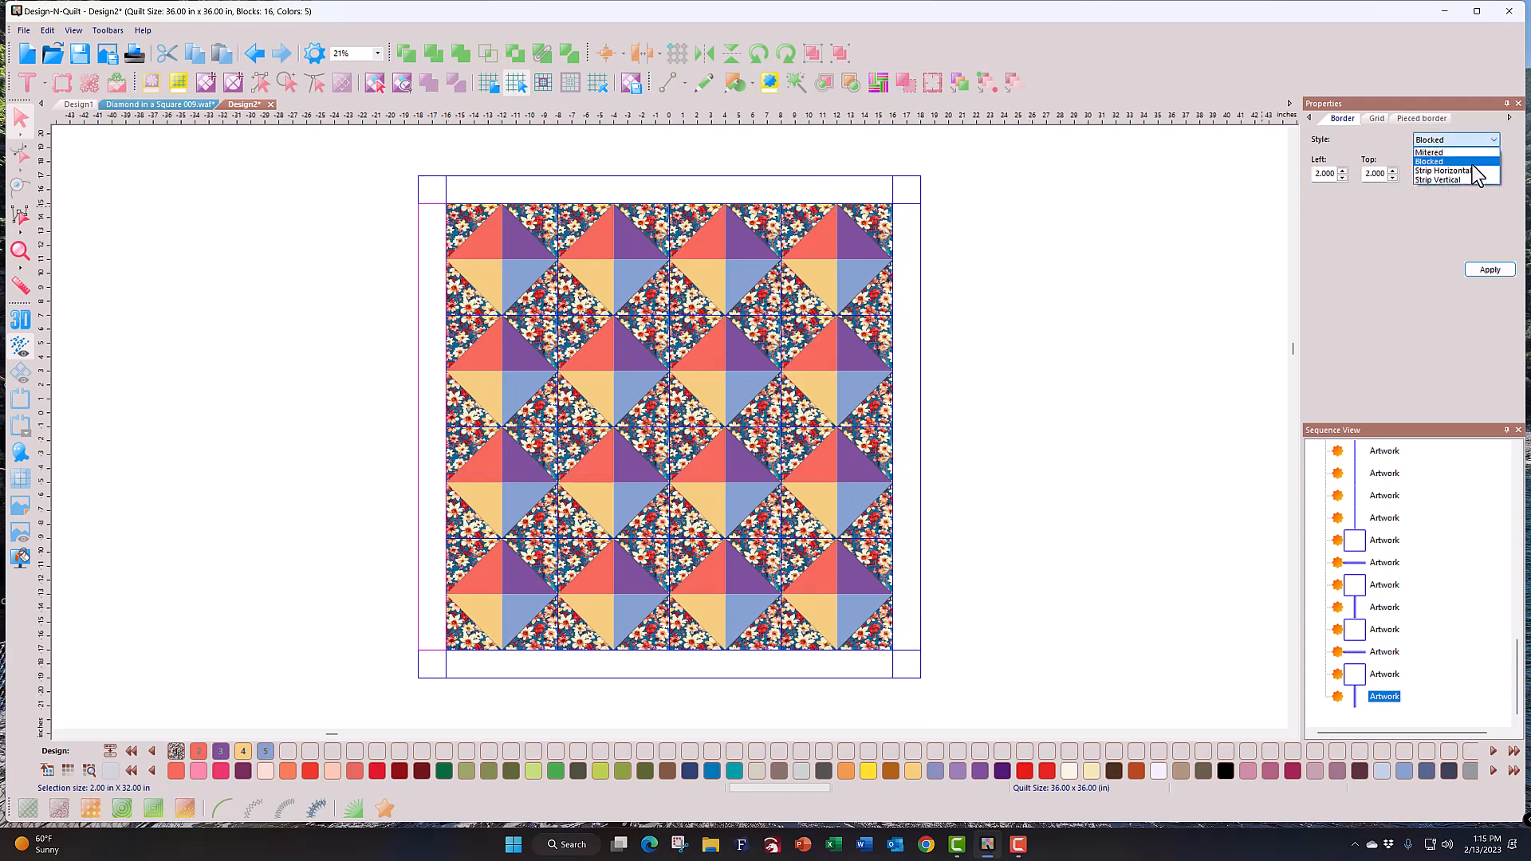
pyautogui.click(1473, 171)
pyautogui.click(1481, 273)
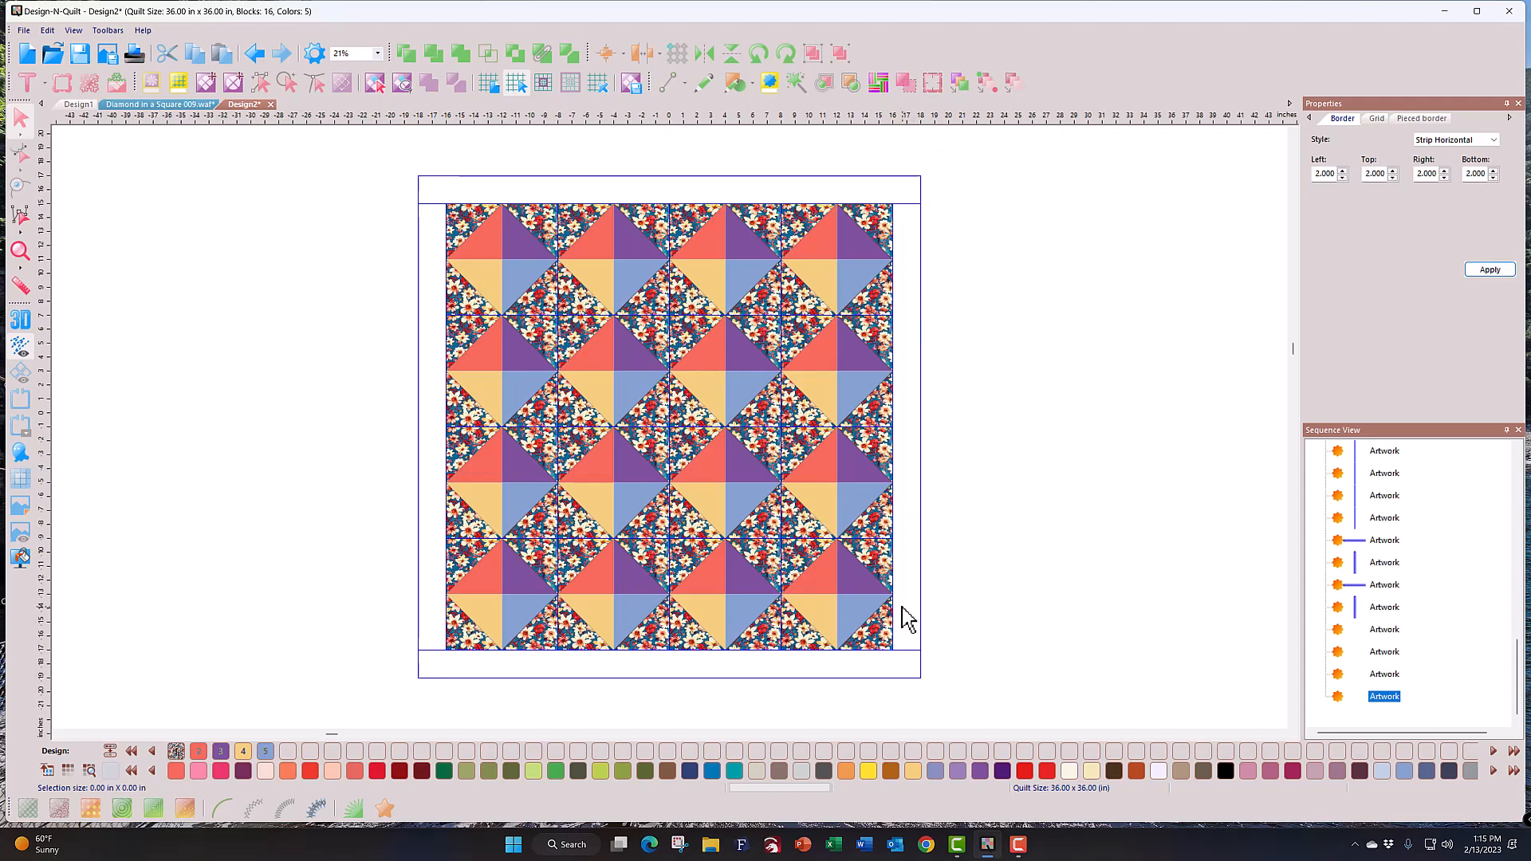
# Step: Rebuild the borders in the Strip Vertical style
pyautogui.click(1493, 141)
pyautogui.click(1466, 180)
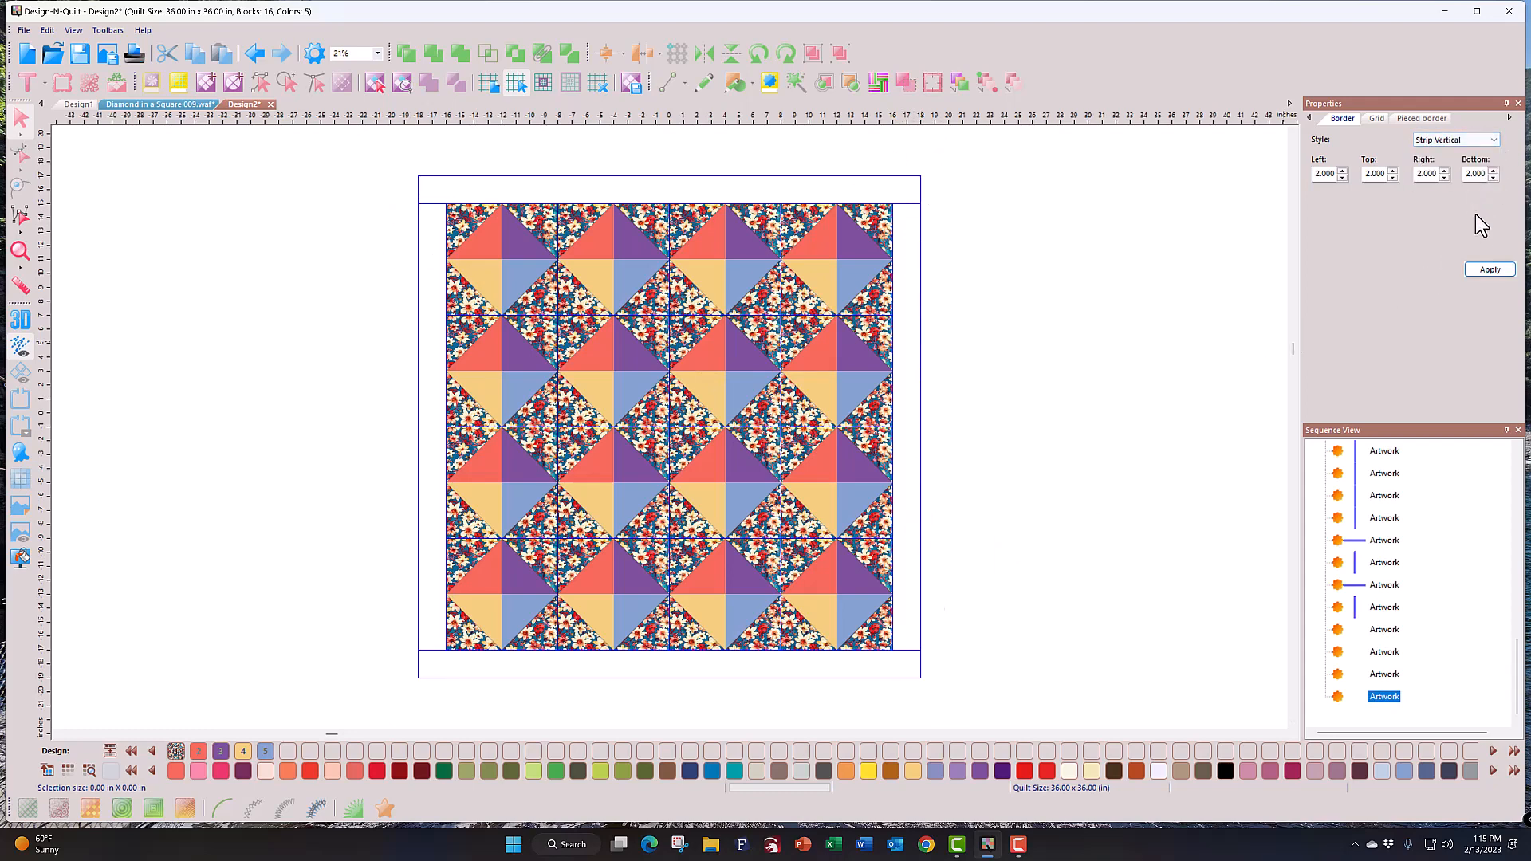
pyautogui.click(1485, 269)
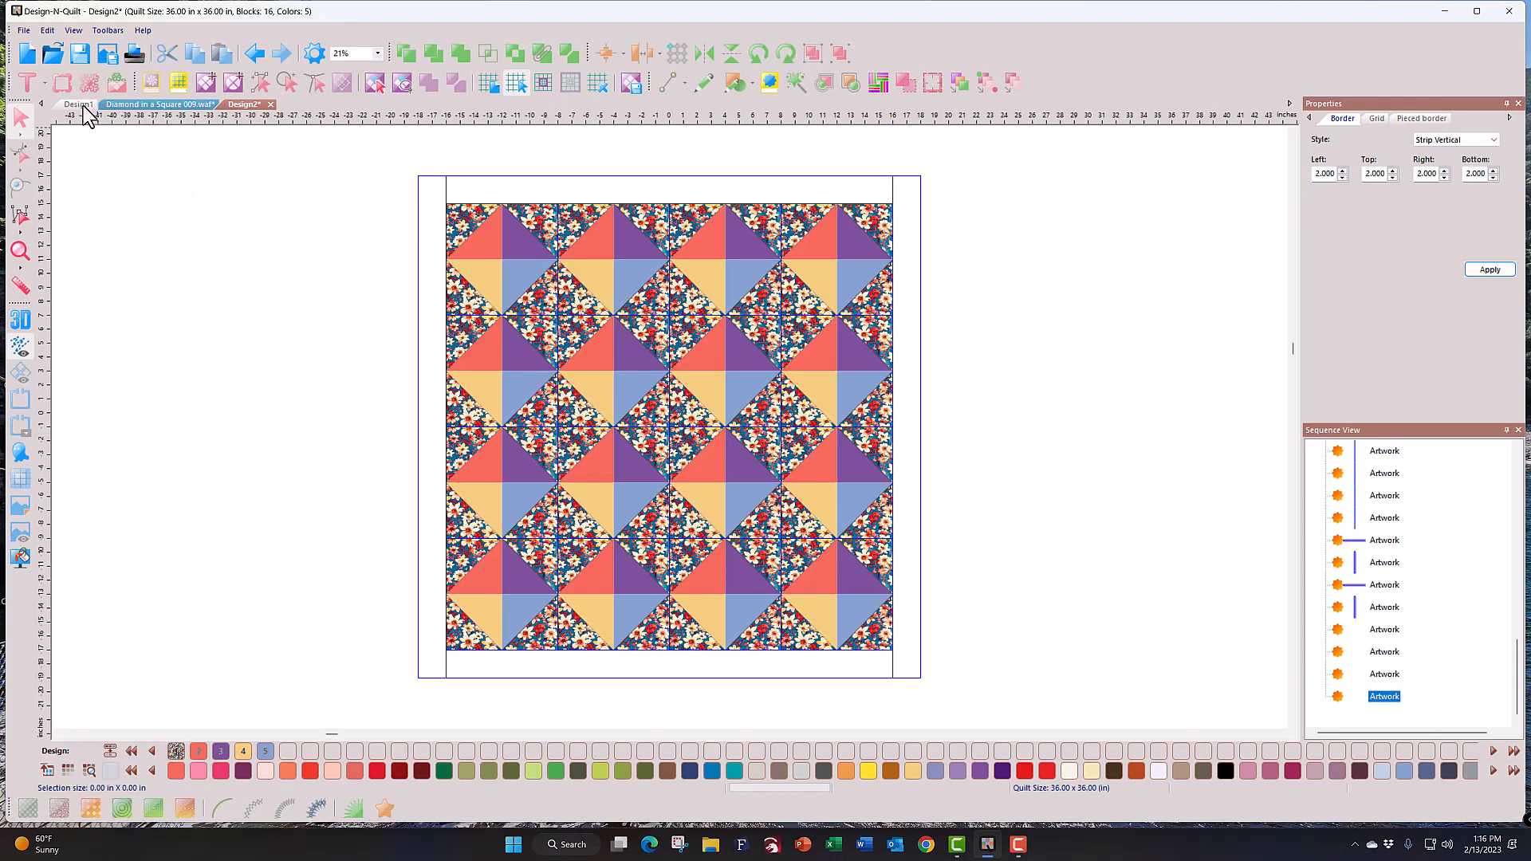
# Step: Start a new design and create an Easy Block of 8 x 8 one-inch squares
pyautogui.click(31, 59)
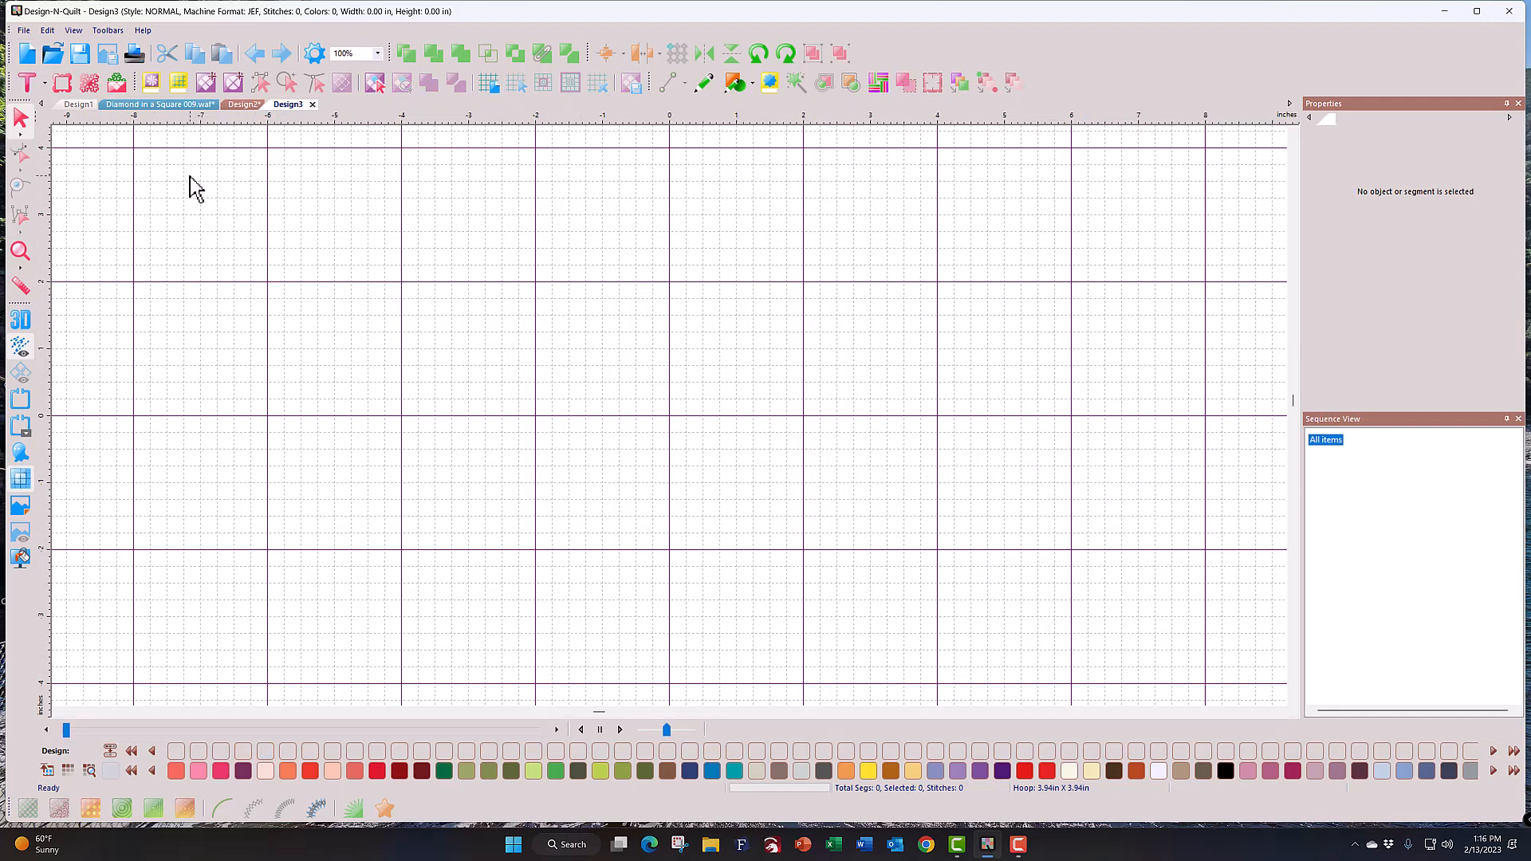
pyautogui.click(203, 84)
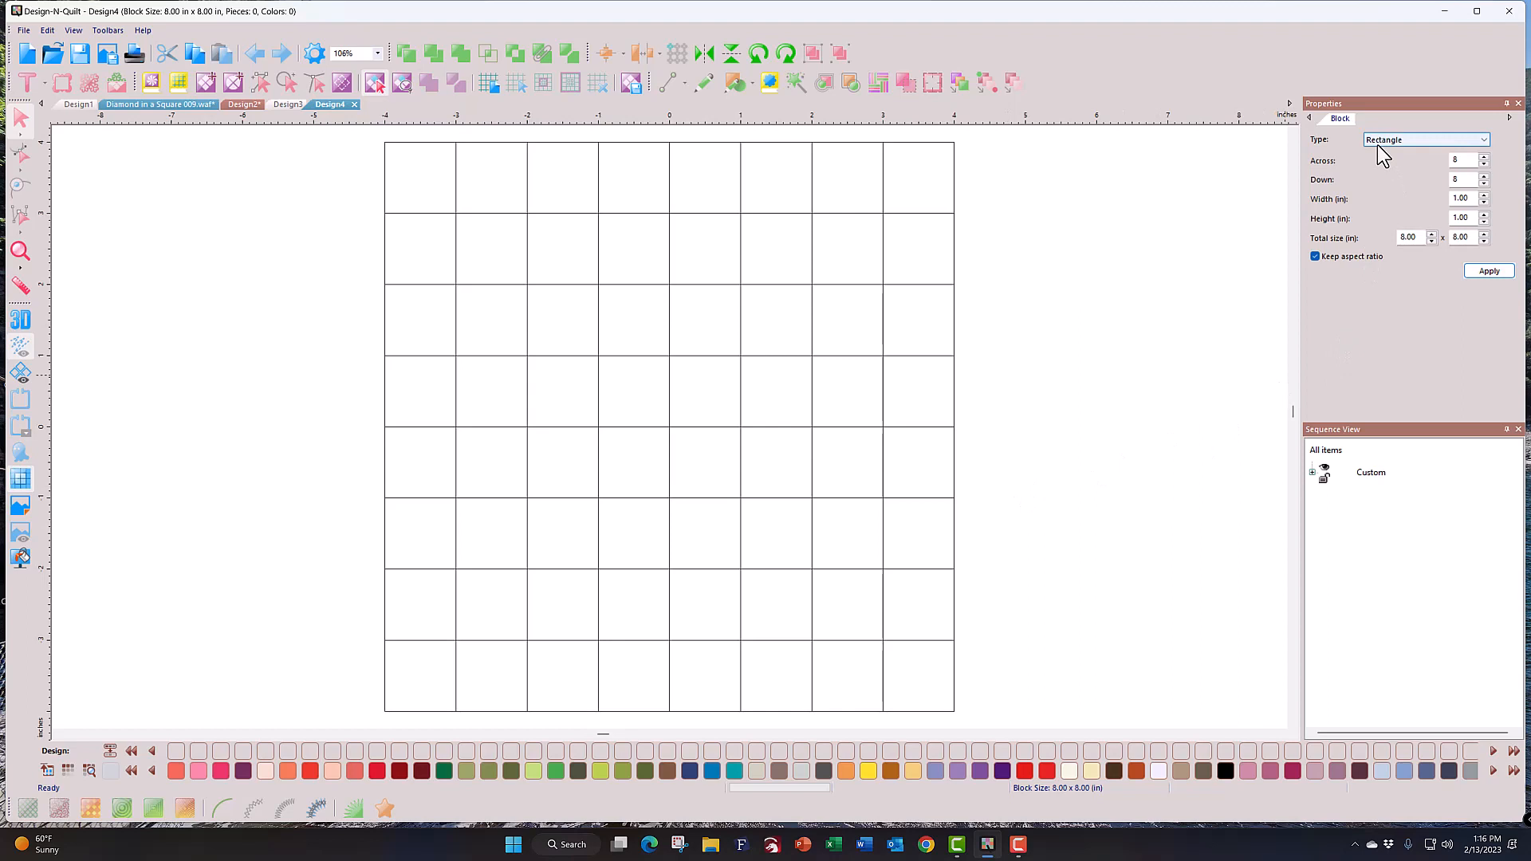
pyautogui.click(1460, 140)
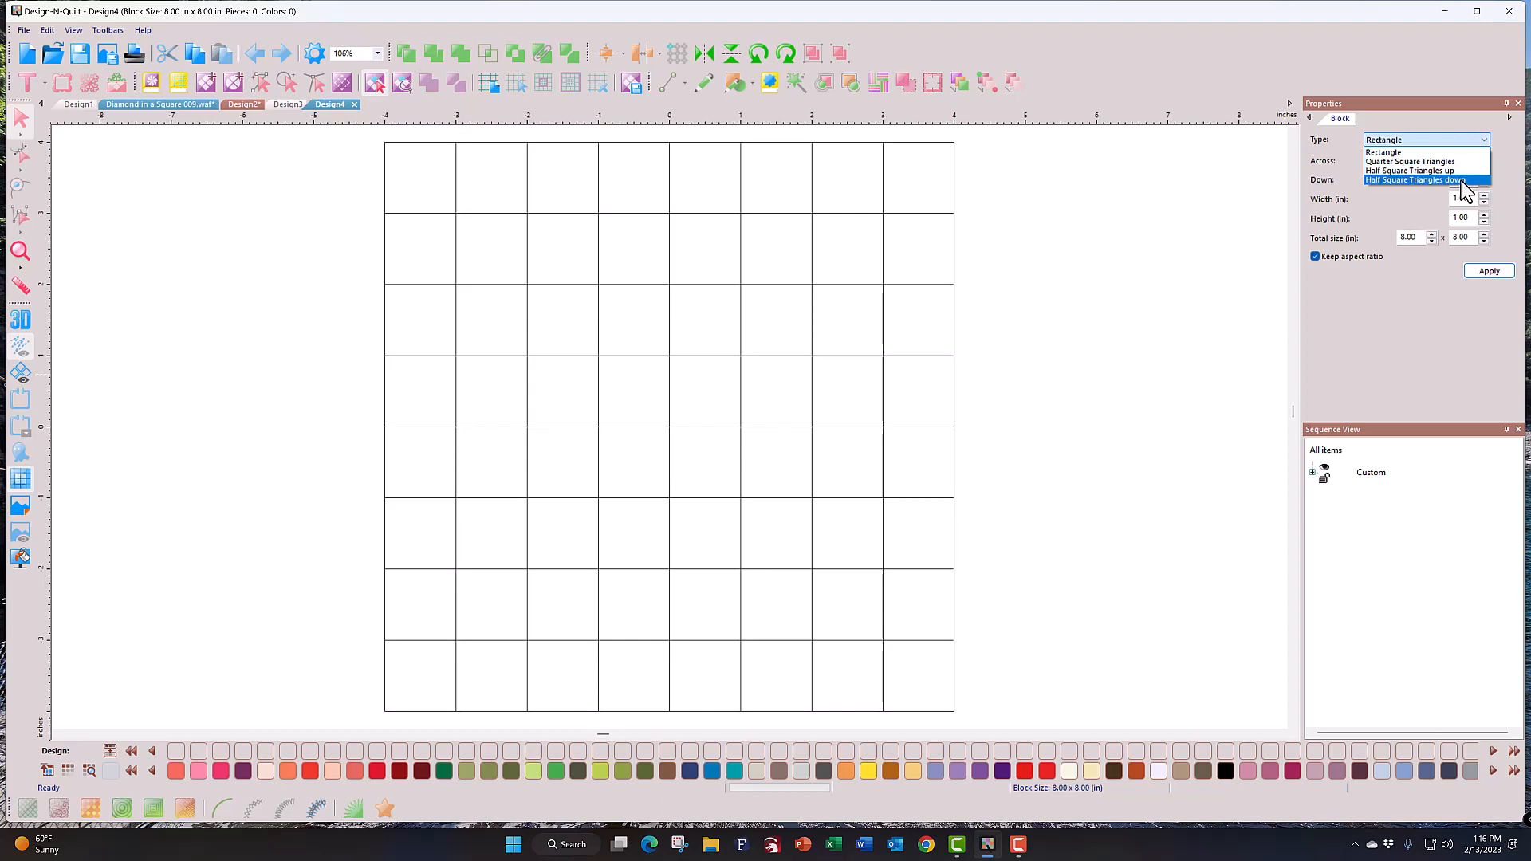
pyautogui.click(1408, 153)
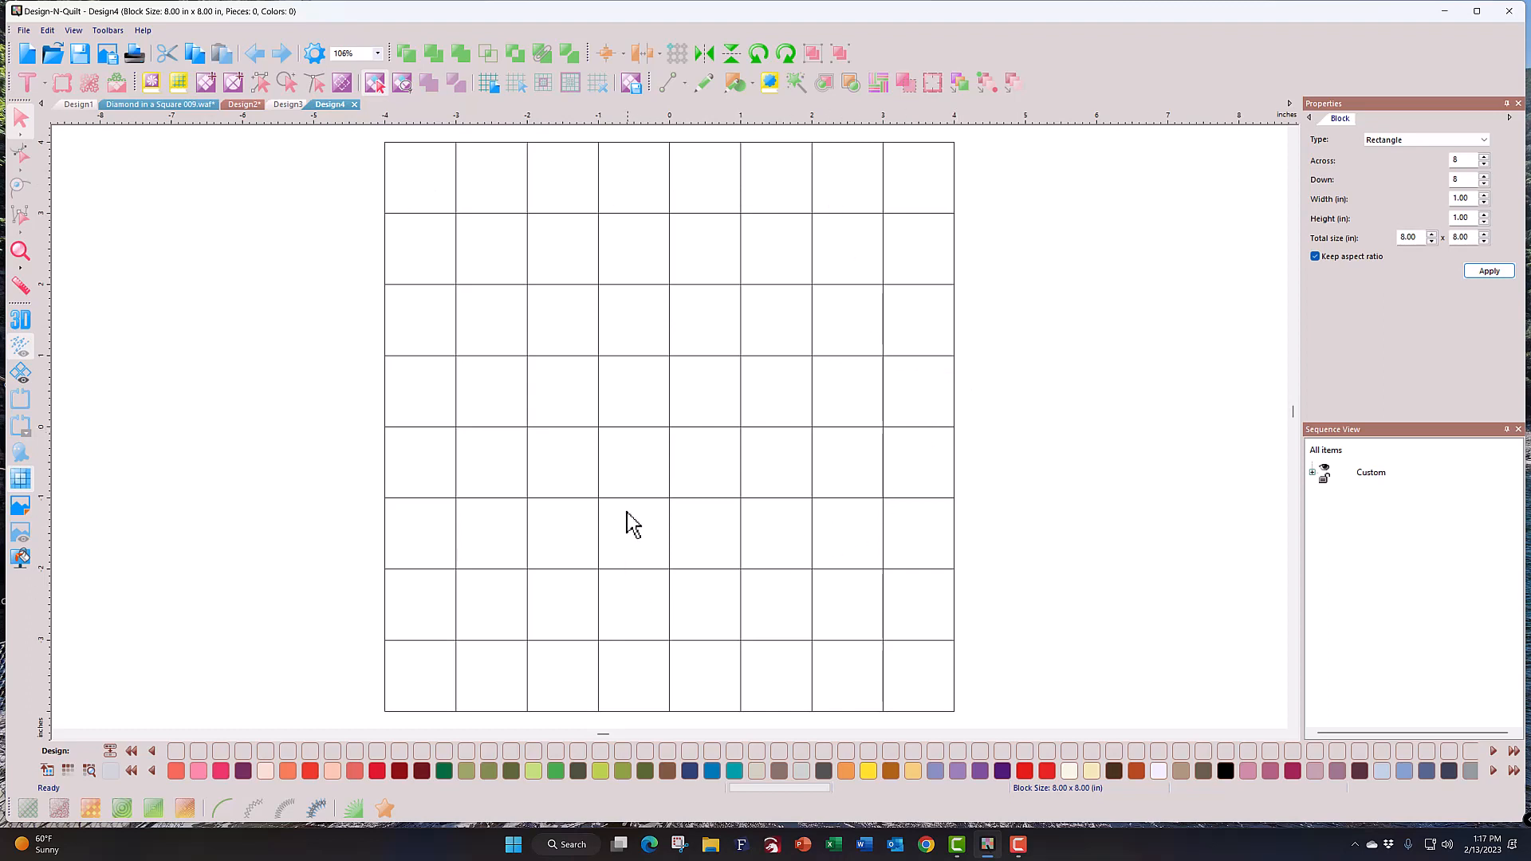
# Step: Select the 2x2 centre cells and Unite them into one 2 x 2 in piece
pyautogui.click(638, 399)
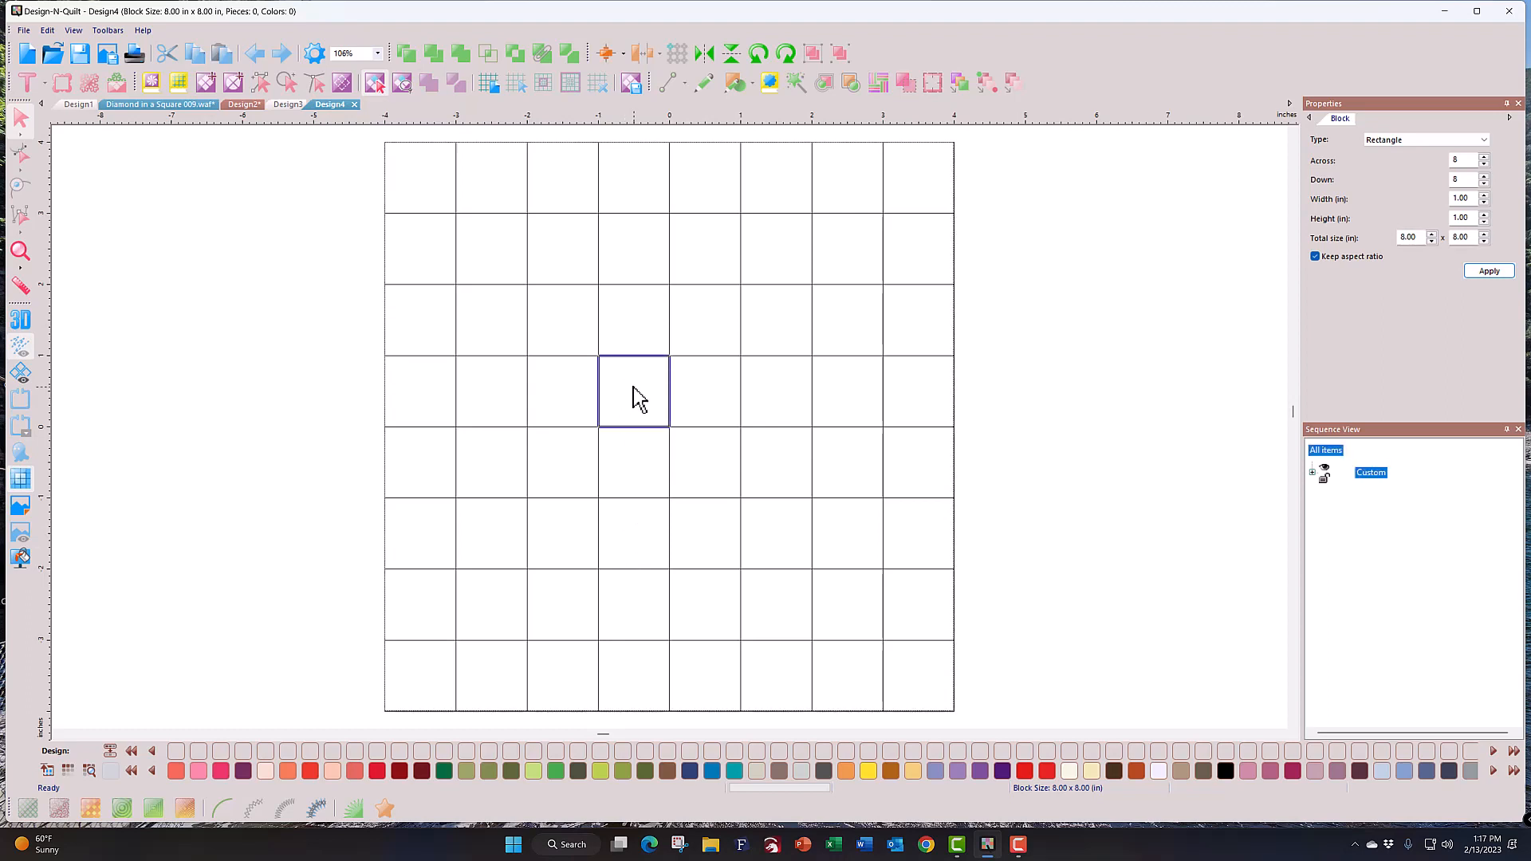
pyautogui.click(703, 402)
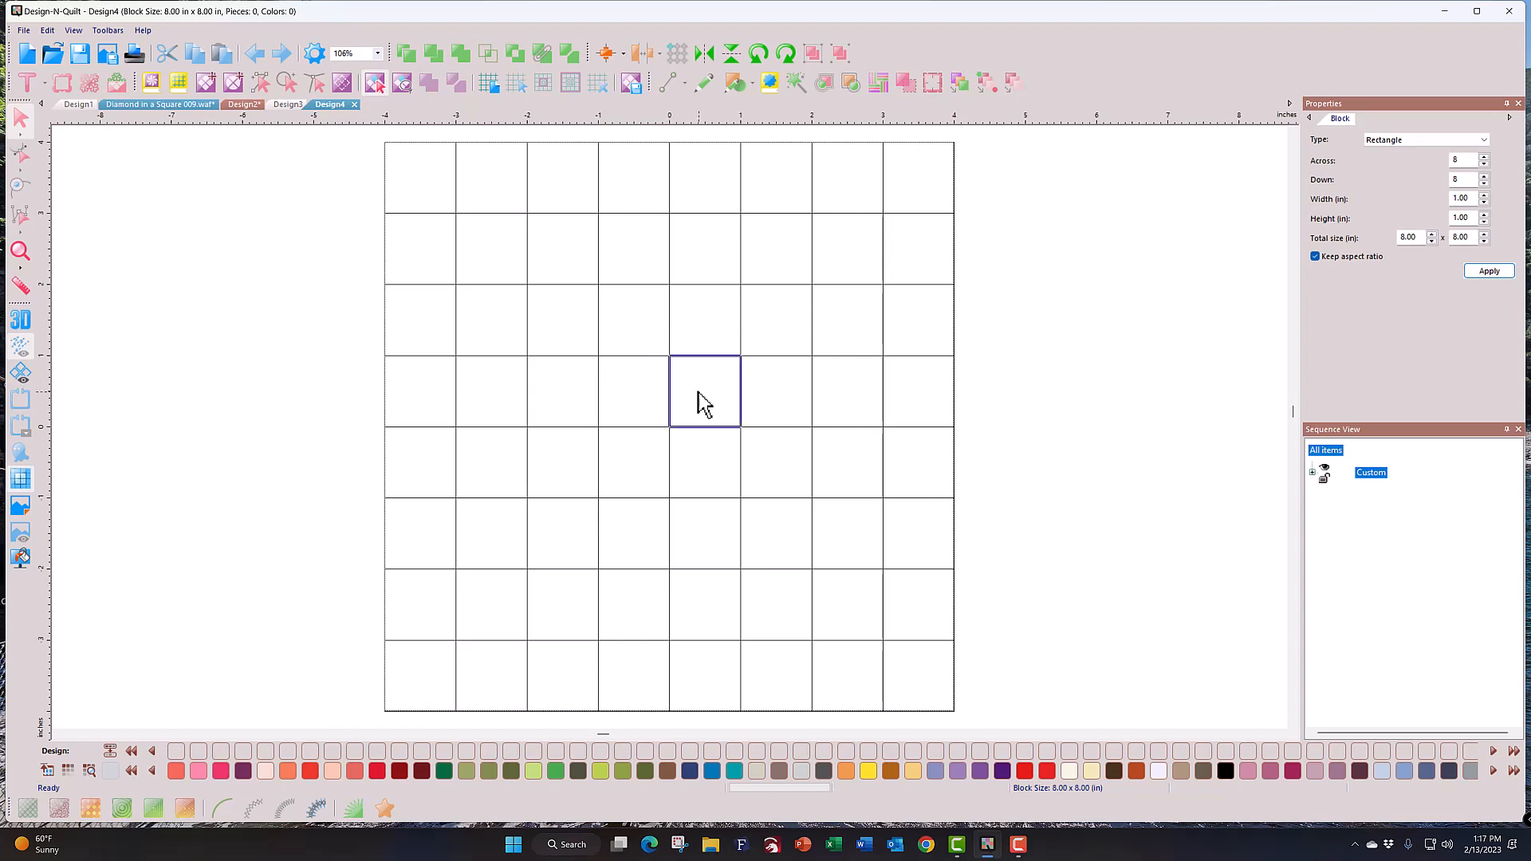
pyautogui.click(635, 403)
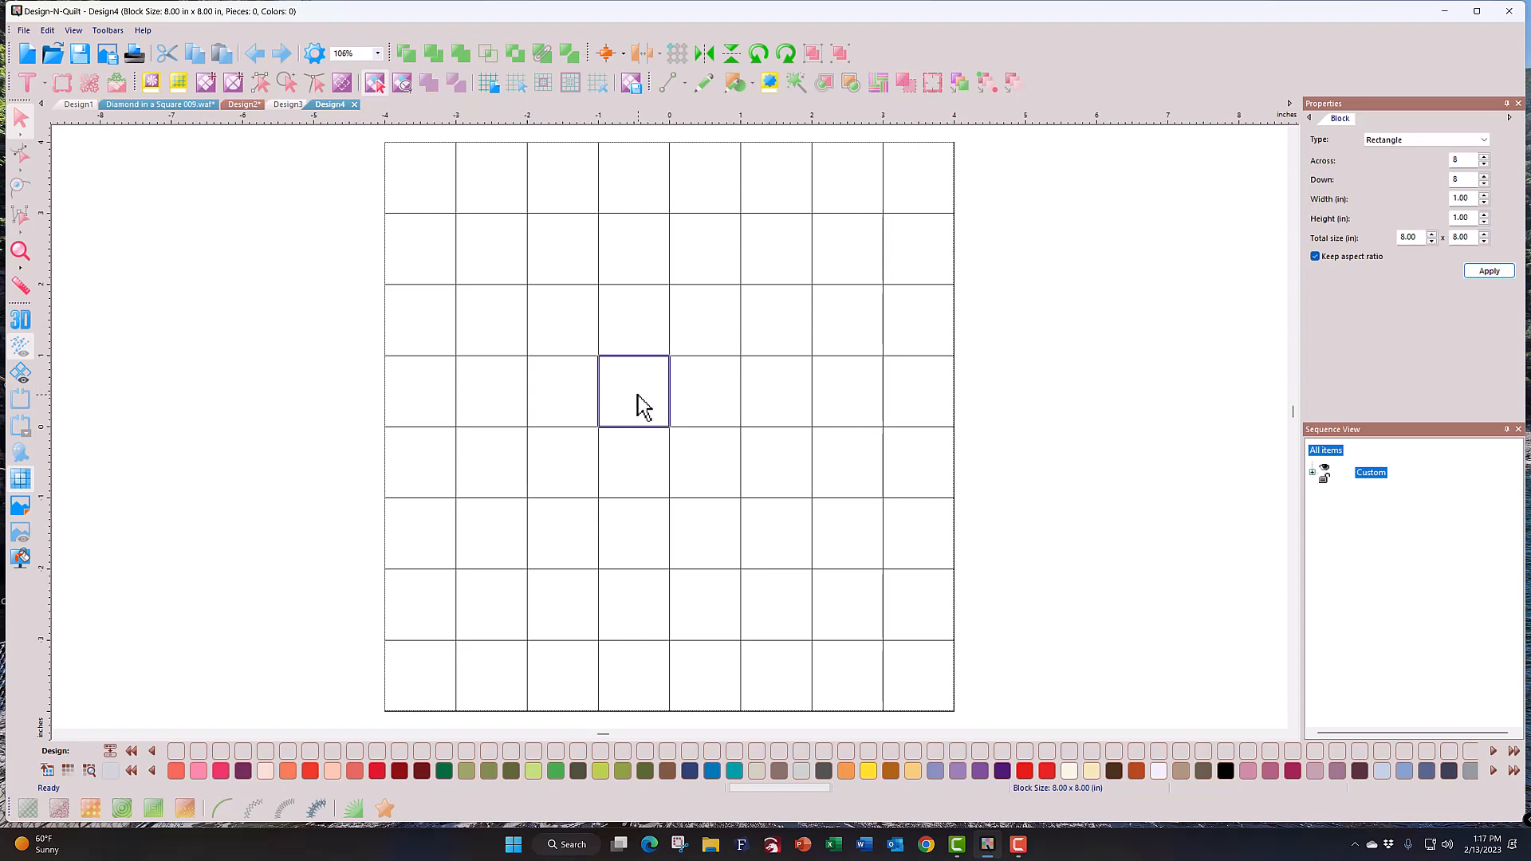
pyautogui.keyDown('shift'); pyautogui.click(719, 408); pyautogui.keyUp('shift')
pyautogui.keyDown('shift'); pyautogui.click(708, 471); pyautogui.keyUp('shift')
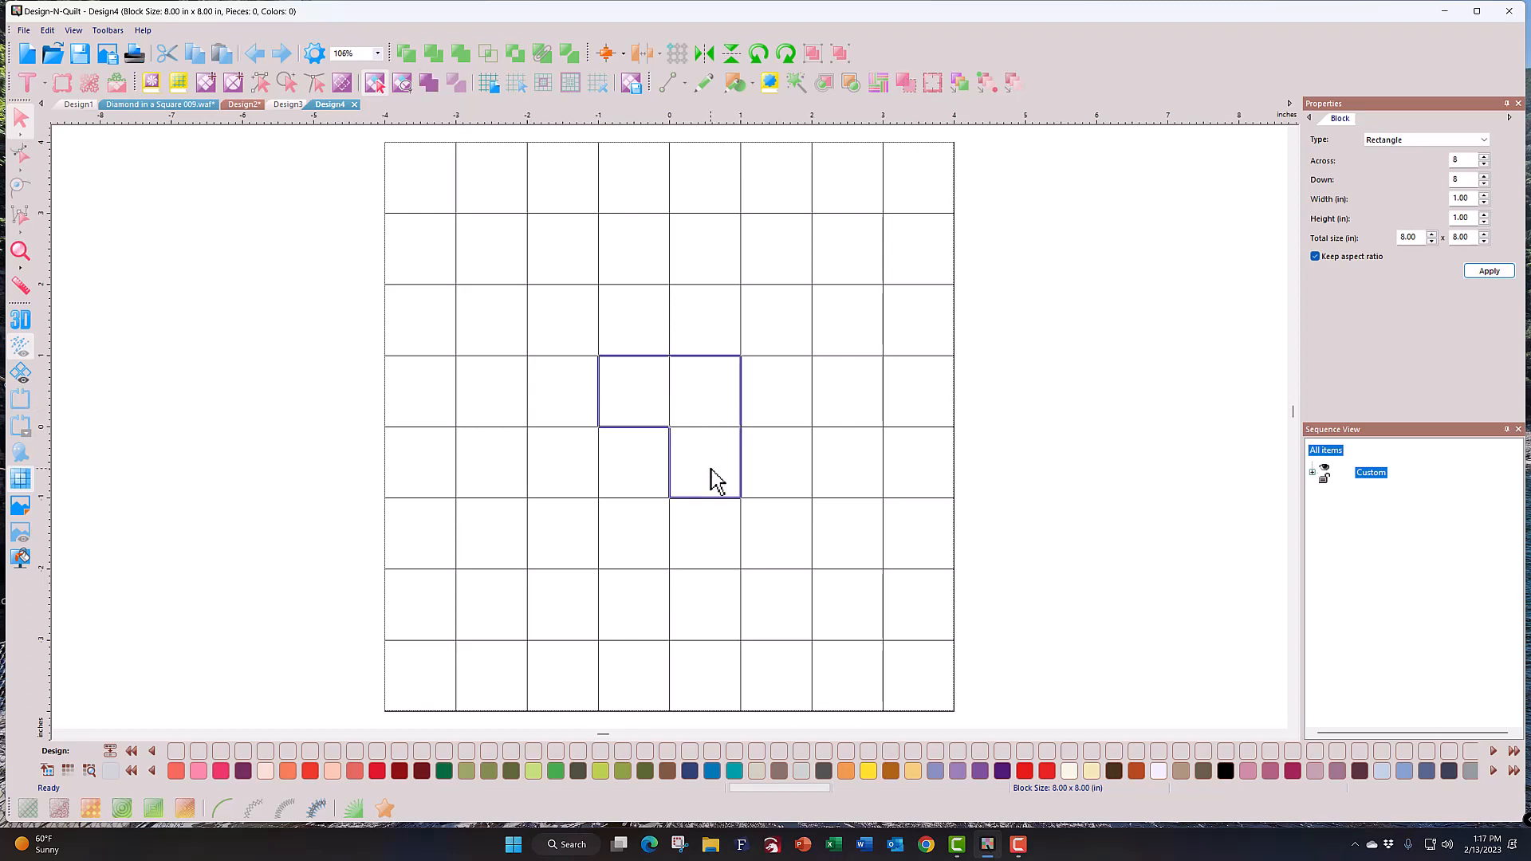
pyautogui.keyDown('shift'); pyautogui.click(637, 482); pyautogui.keyUp('shift')
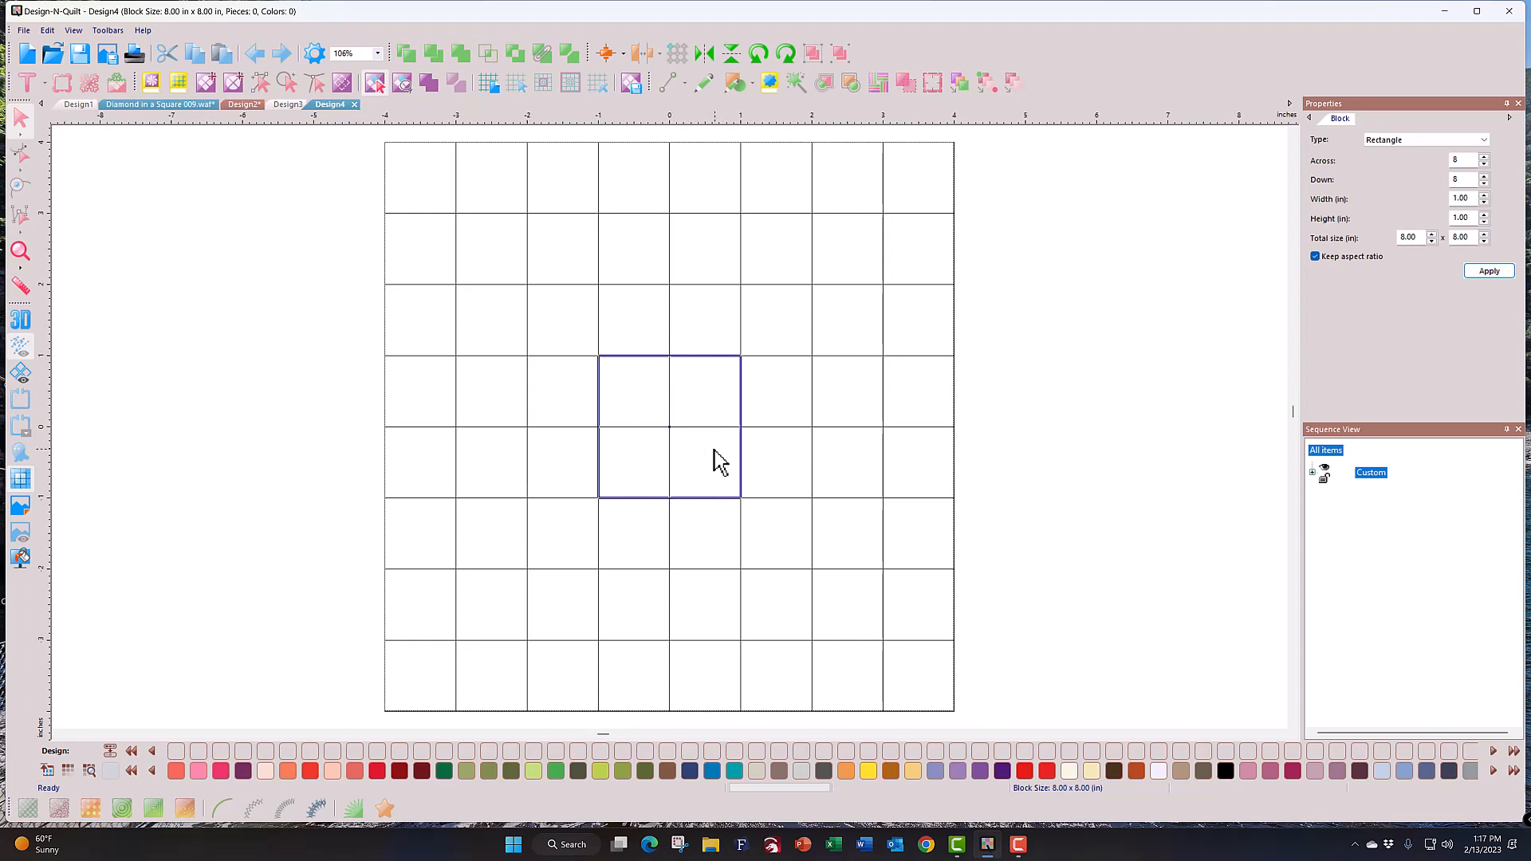
pyautogui.rightClick(643, 451)
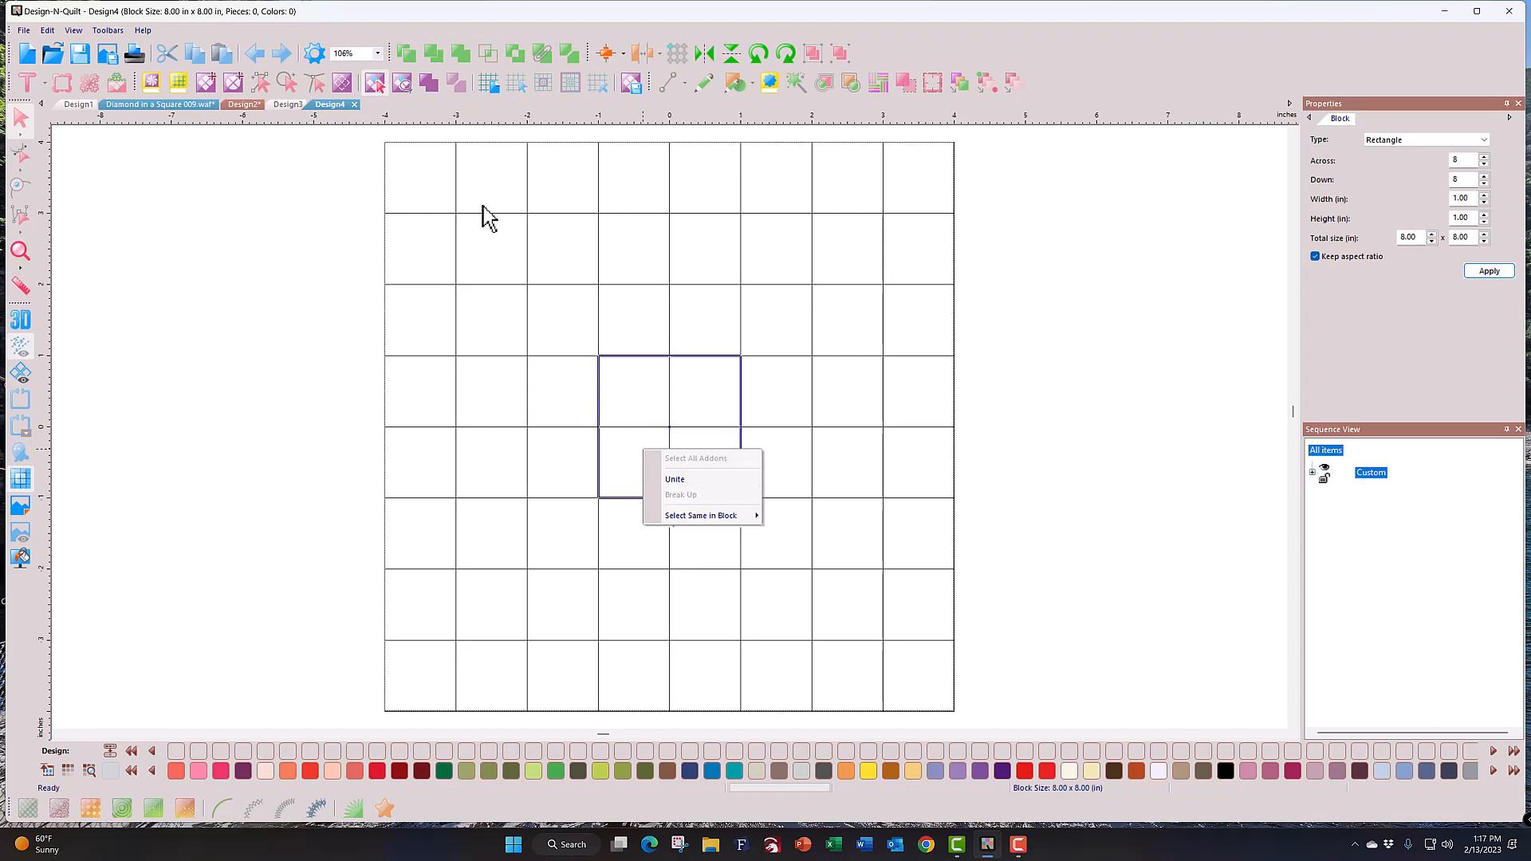
pyautogui.click(434, 80)
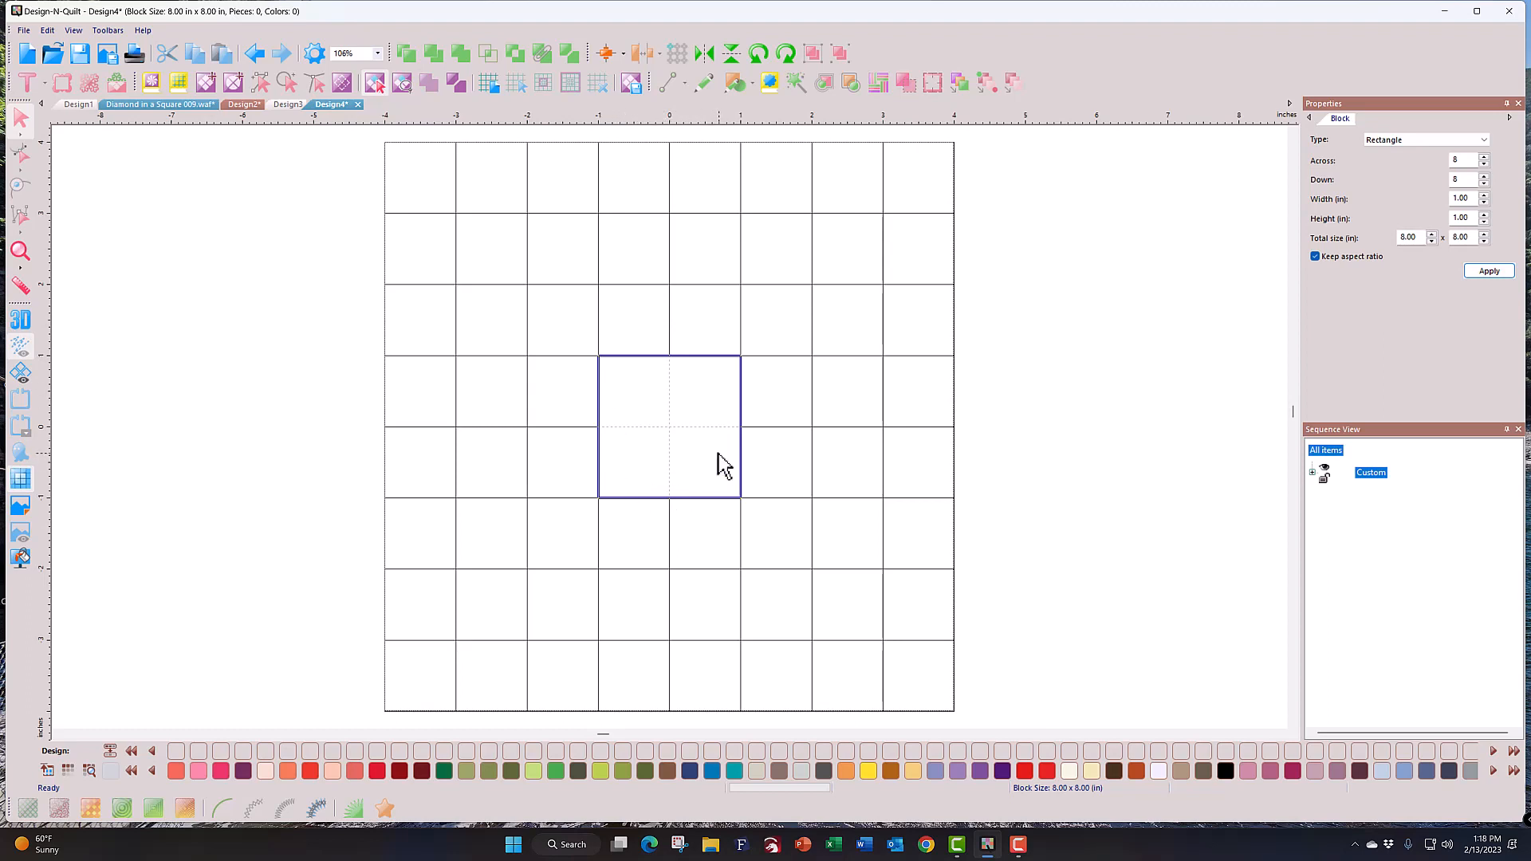
# Step: Fill the centre square red and unite the two cells above into a peach piece
pyautogui.click(377, 771)
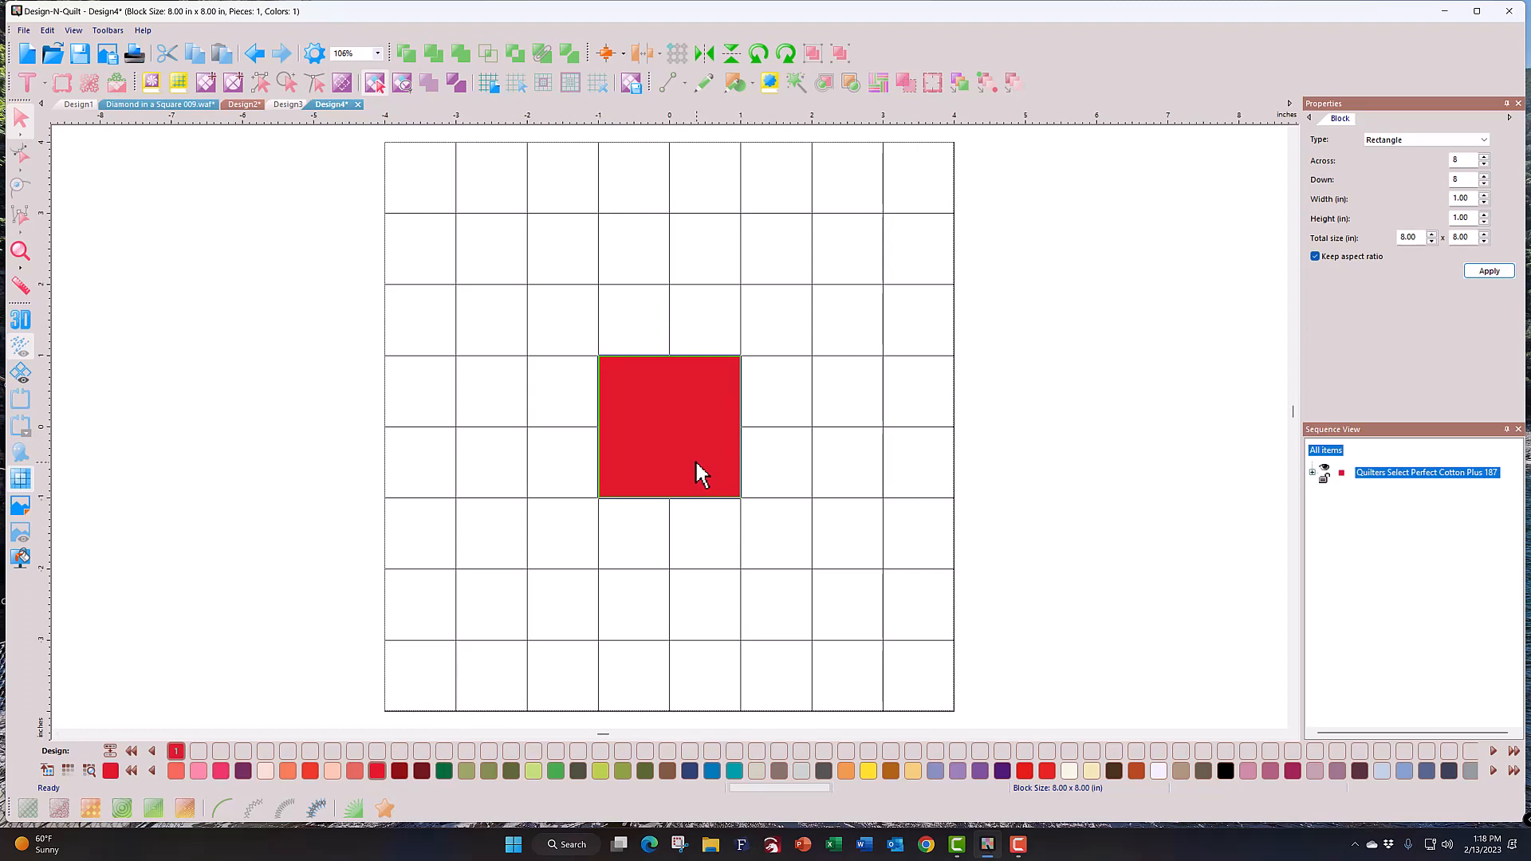
pyautogui.click(635, 335)
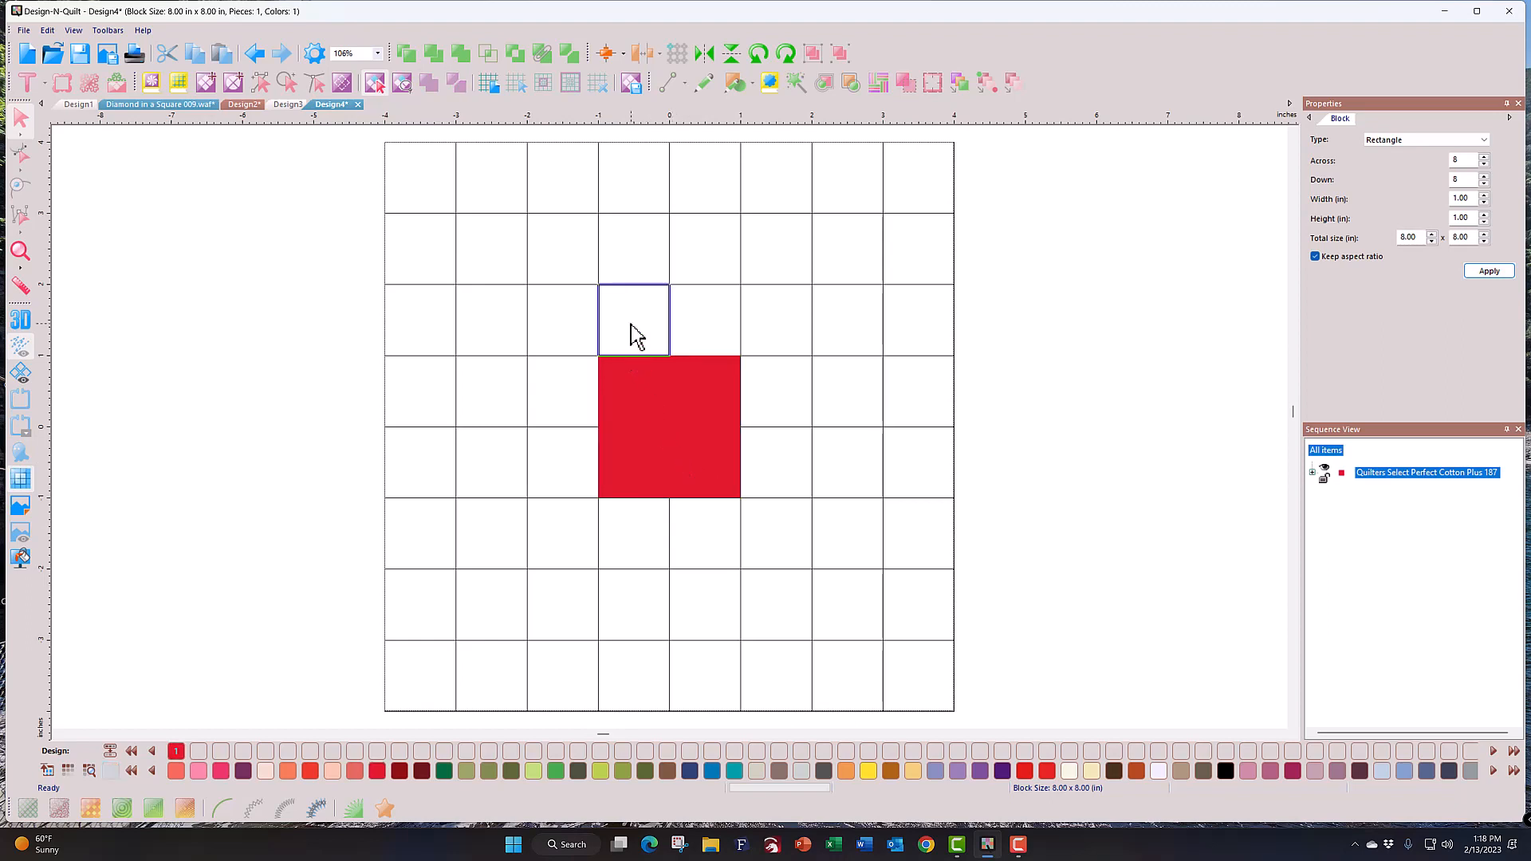
pyautogui.keyDown('shift'); pyautogui.click(707, 323); pyautogui.keyUp('shift')
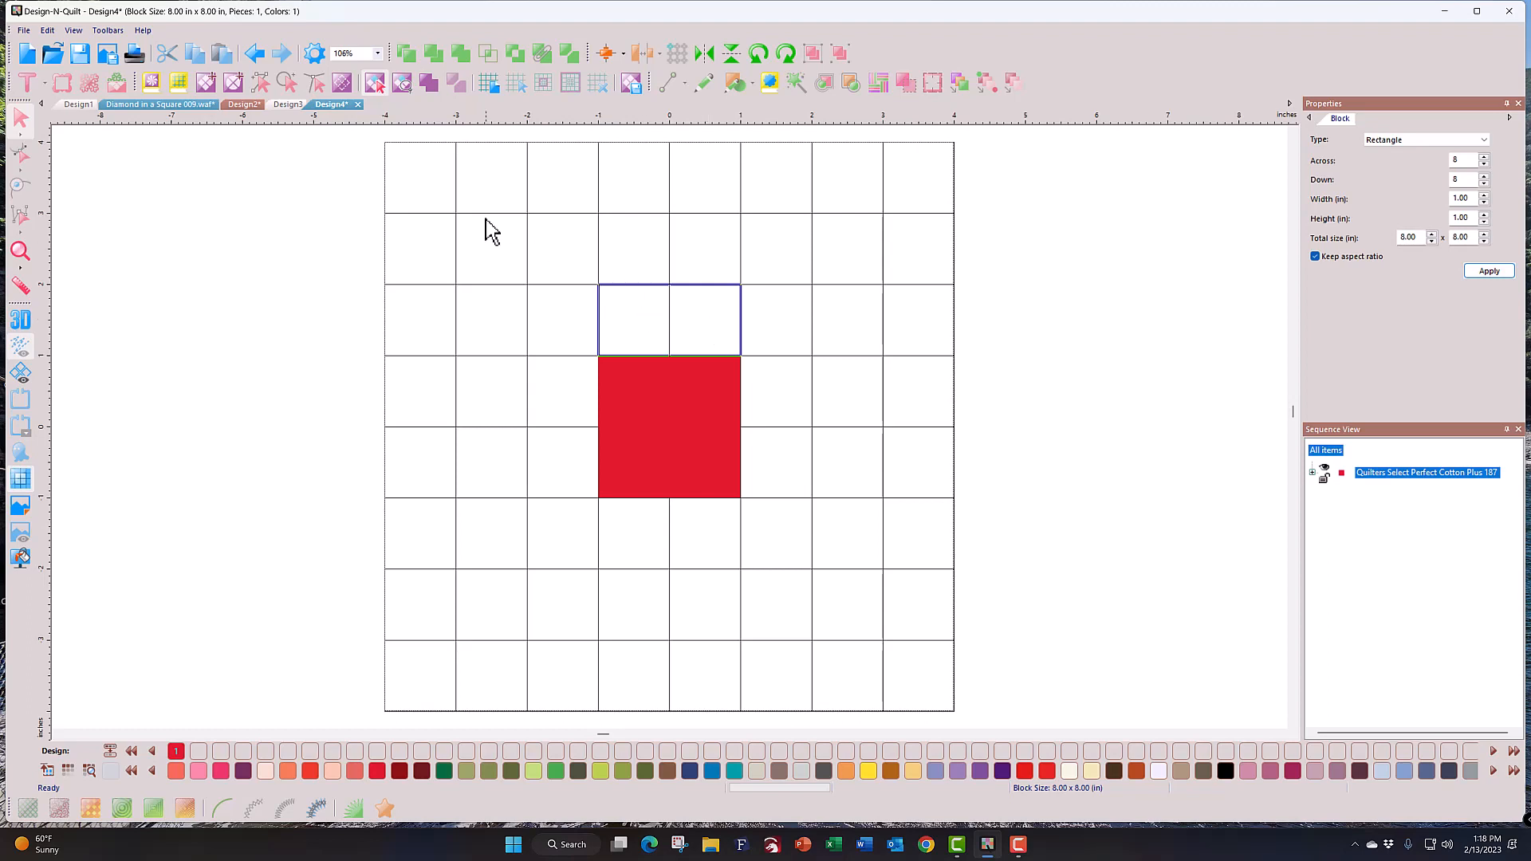
pyautogui.click(432, 87)
pyautogui.click(330, 773)
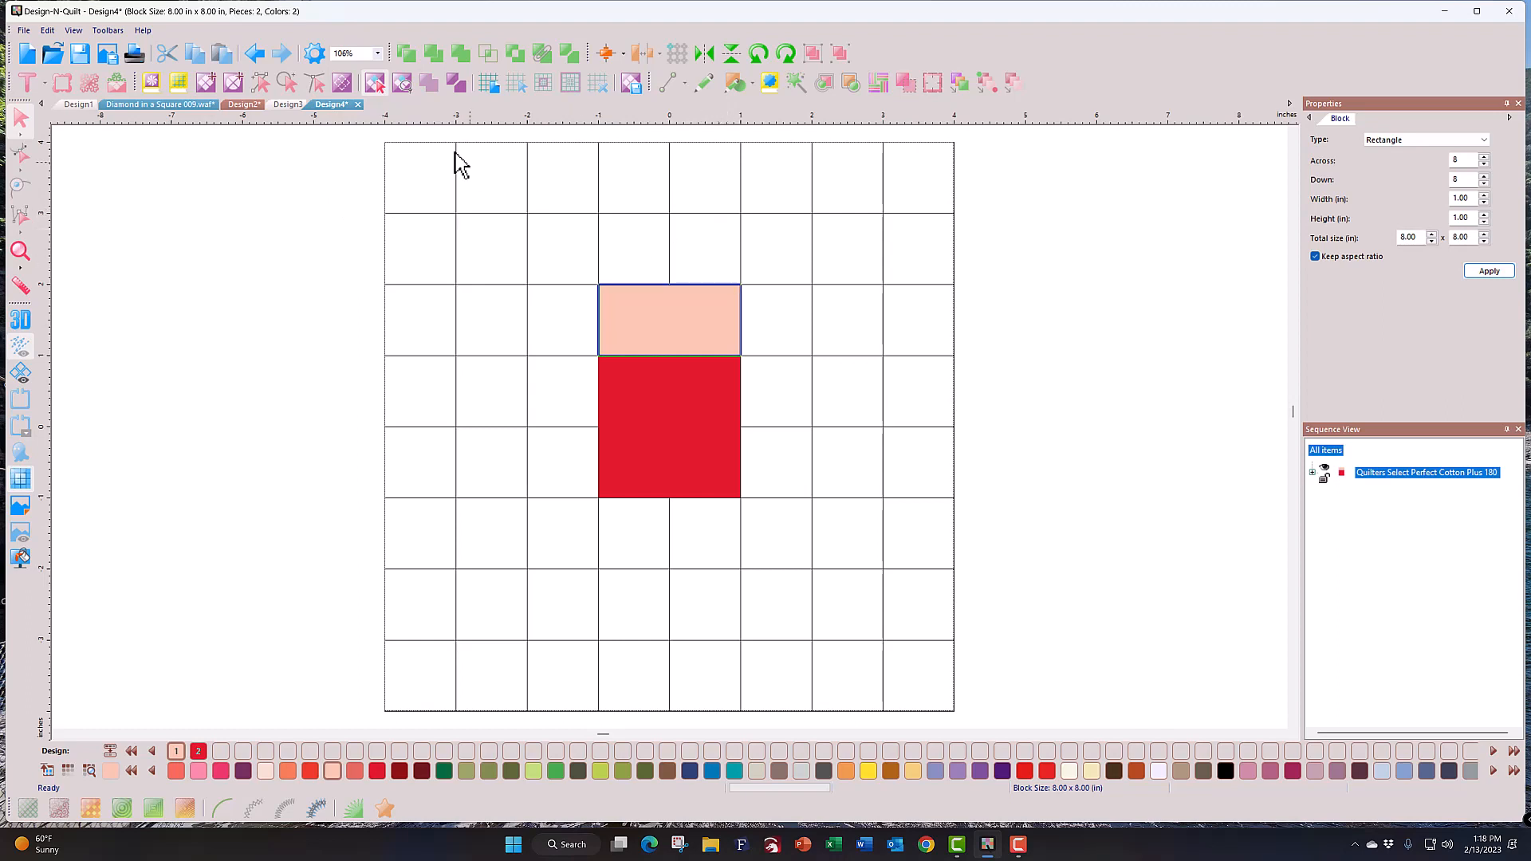
# Step: Switch to Lasso Piece Select and lasso the three cells right of the red square
pyautogui.click(402, 83)
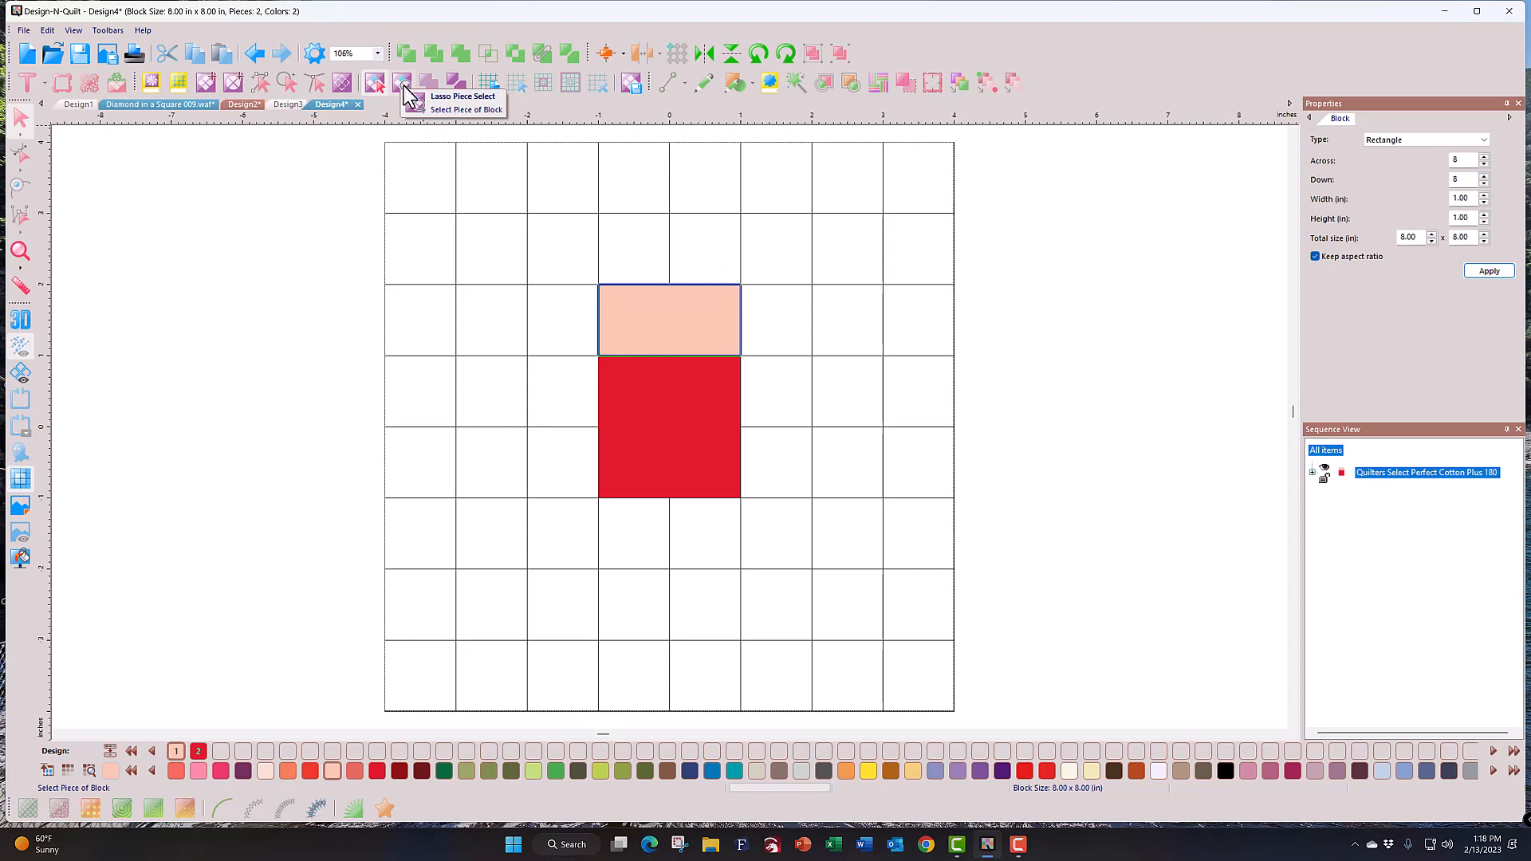
pyautogui.click(458, 96)
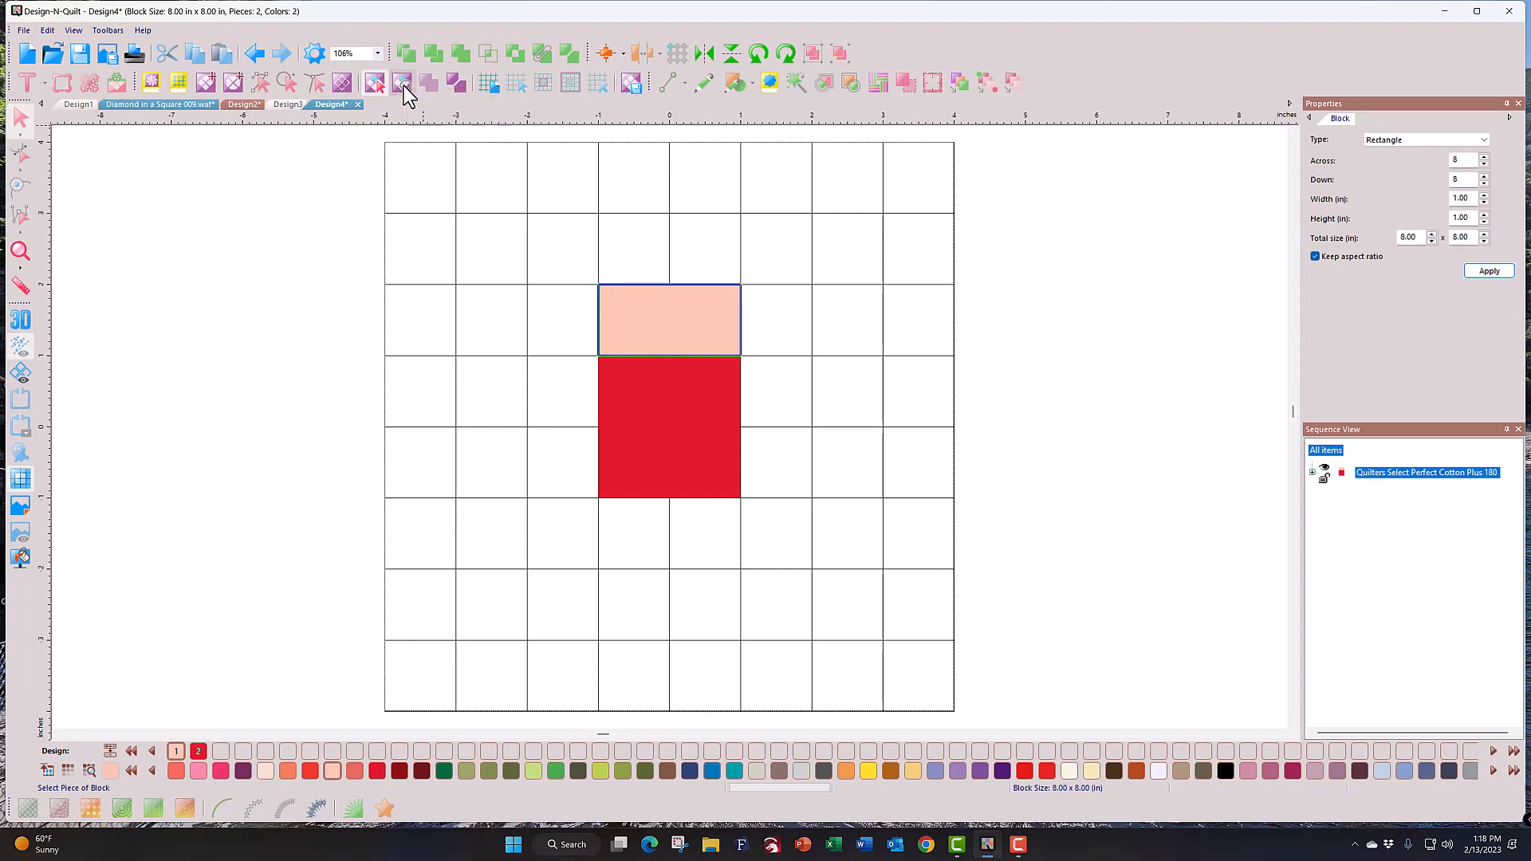
pyautogui.moveTo(723, 266)
pyautogui.mouseDown()
pyautogui.moveTo(692, 425)
pyautogui.moveTo(711, 488)
pyautogui.moveTo(776, 529)
pyautogui.moveTo(817, 522)
pyautogui.moveTo(839, 485)
pyautogui.moveTo(849, 398)
pyautogui.moveTo(842, 298)
pyautogui.moveTo(785, 249)
pyautogui.mouseUp()
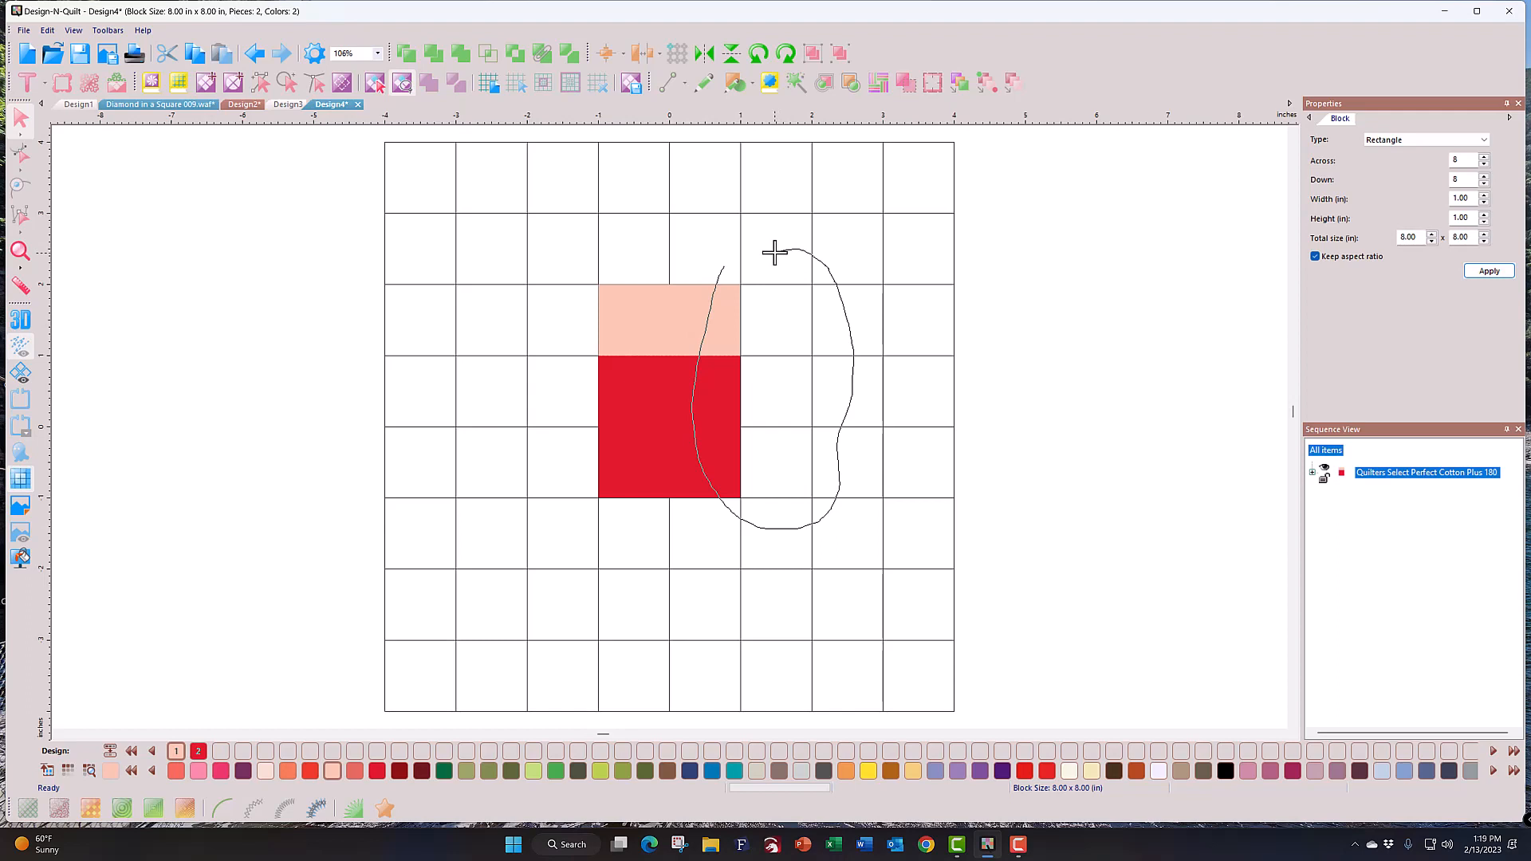
pyautogui.moveTo(774, 253); pyautogui.dragTo(773, 251)
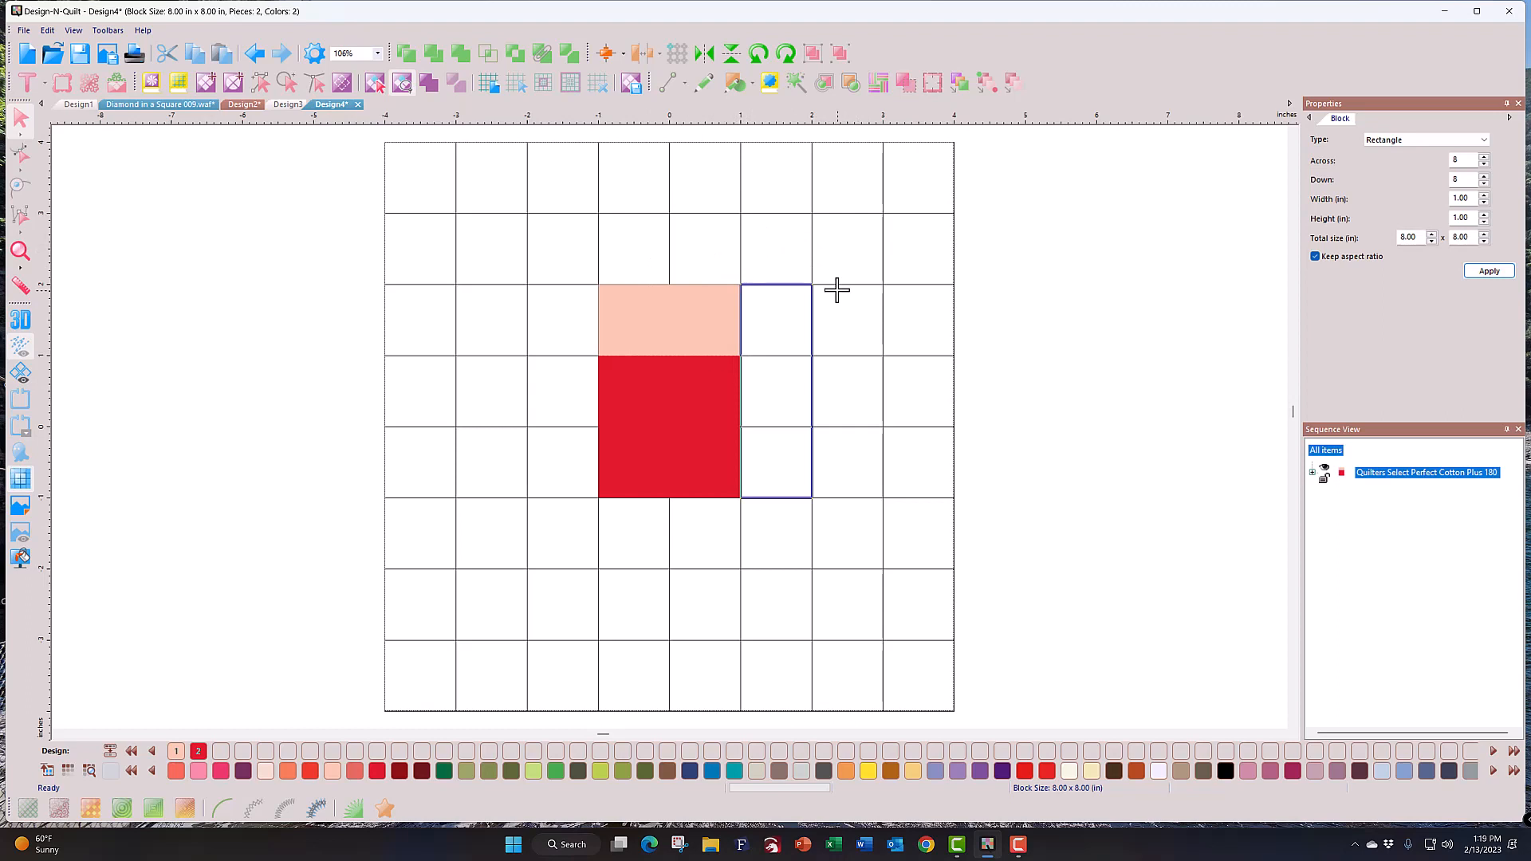
# Step: Unite the right and left three-cell columns into strips and fill both dark green
pyautogui.click(439, 84)
pyautogui.click(444, 770)
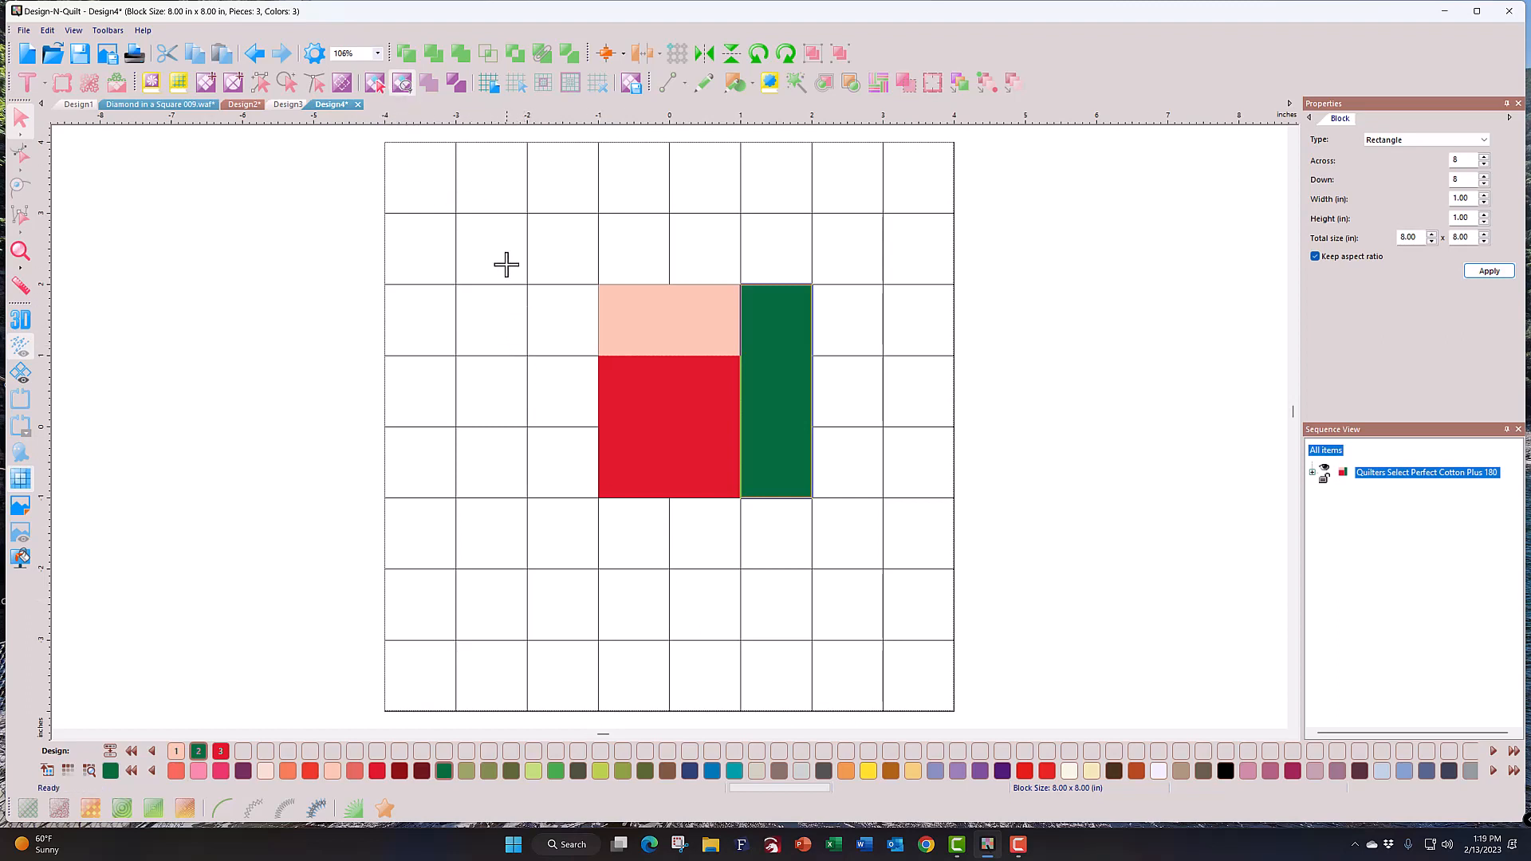
pyautogui.moveTo(508, 265)
pyautogui.mouseDown()
pyautogui.moveTo(507, 466)
pyautogui.moveTo(523, 515)
pyautogui.moveTo(576, 528)
pyautogui.moveTo(611, 503)
pyautogui.moveTo(641, 336)
pyautogui.moveTo(609, 256)
pyautogui.moveTo(564, 252)
pyautogui.mouseUp()
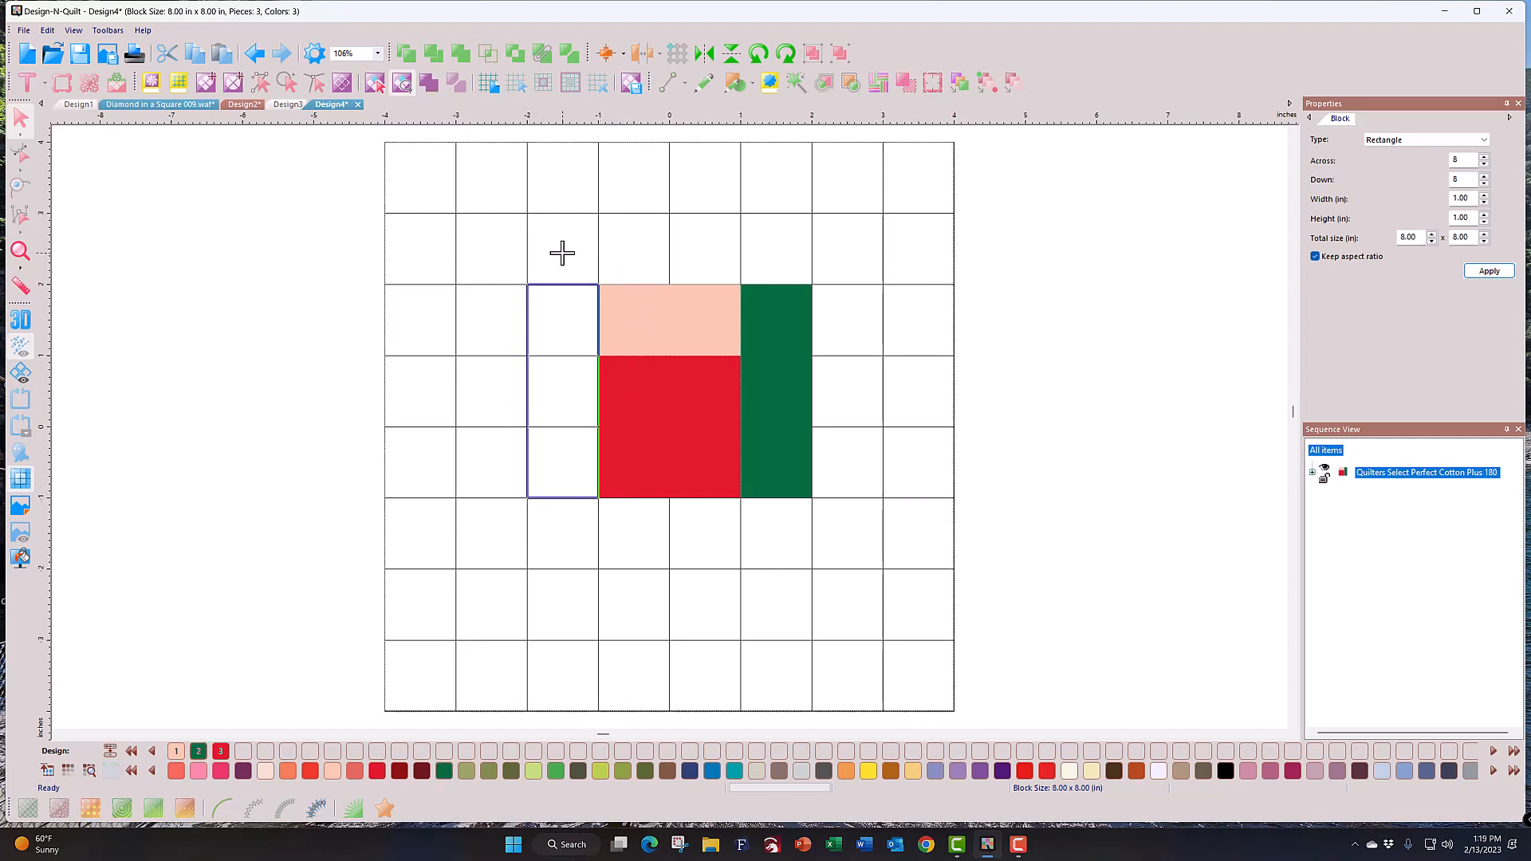
pyautogui.click(428, 85)
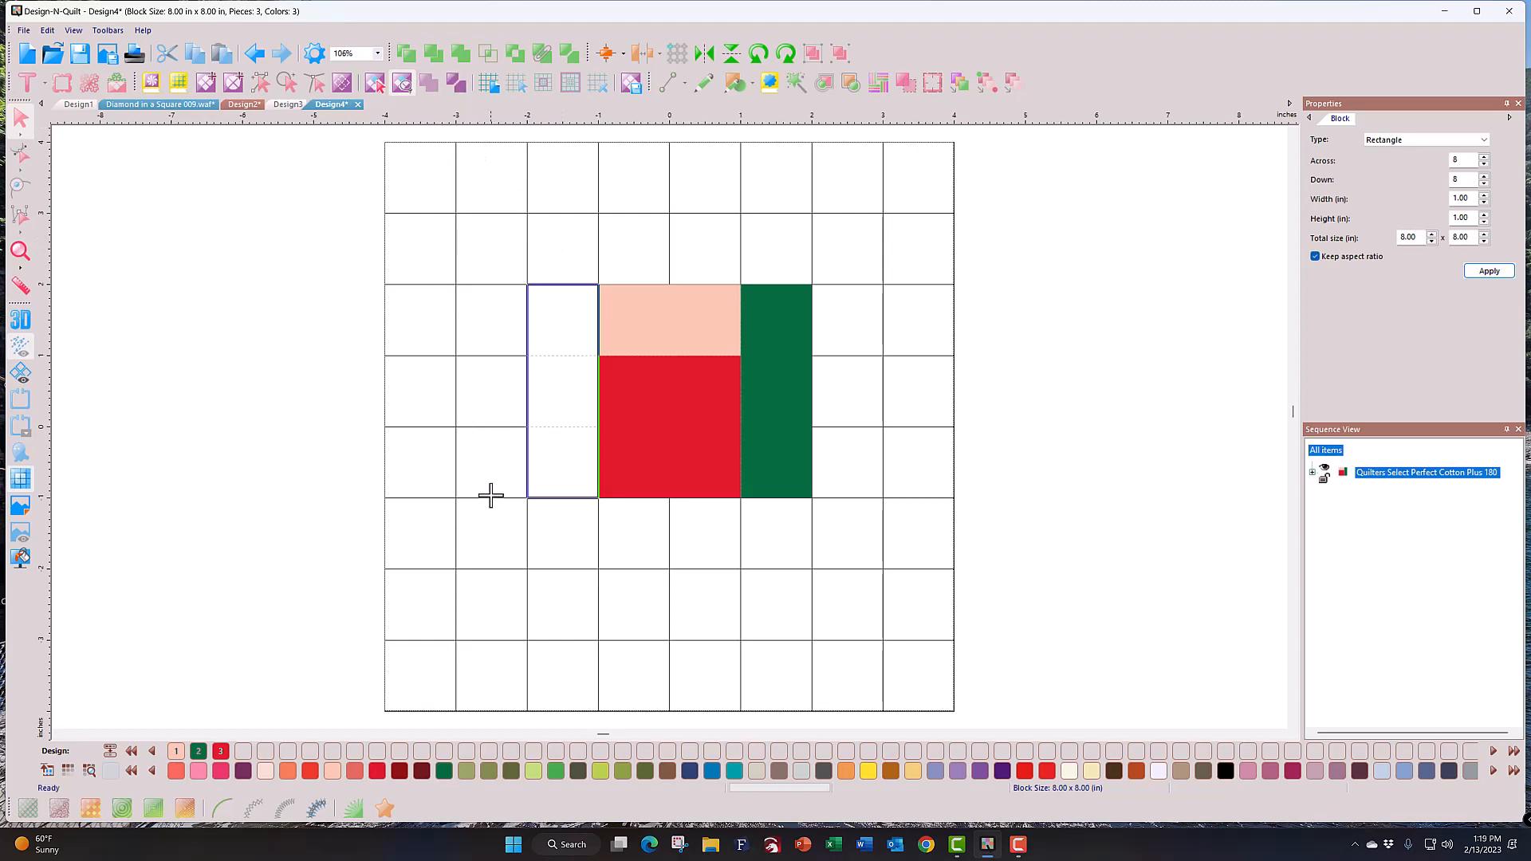
pyautogui.click(444, 770)
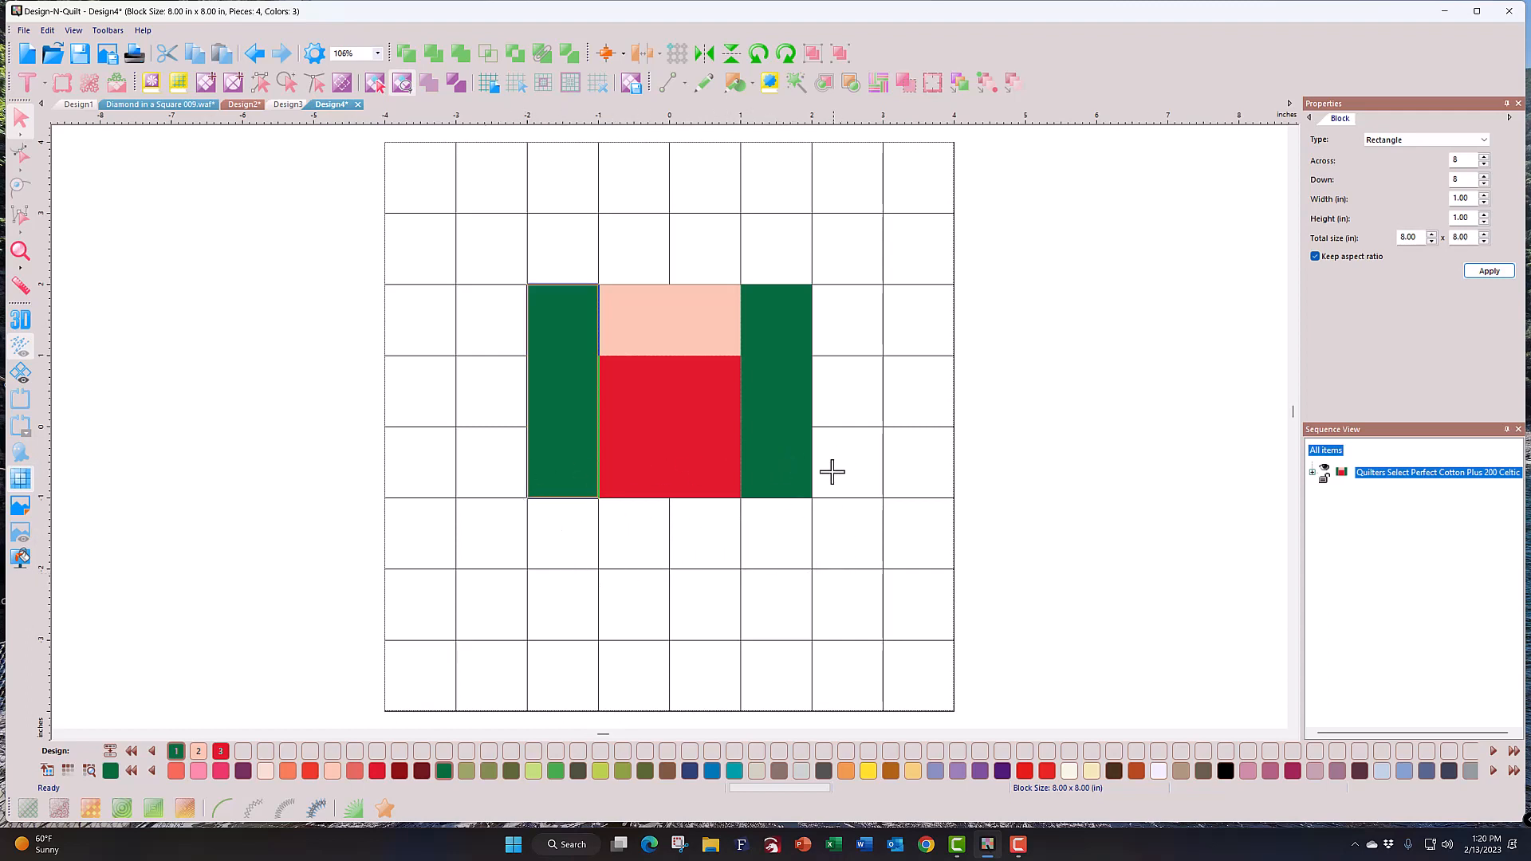
# Step: Unite the four cells below the centre into an orange bar, then undo both changes
pyautogui.moveTo(834, 468)
pyautogui.mouseDown()
pyautogui.moveTo(813, 532)
pyautogui.moveTo(836, 592)
pyautogui.moveTo(506, 589)
pyautogui.moveTo(503, 455)
pyautogui.mouseUp()
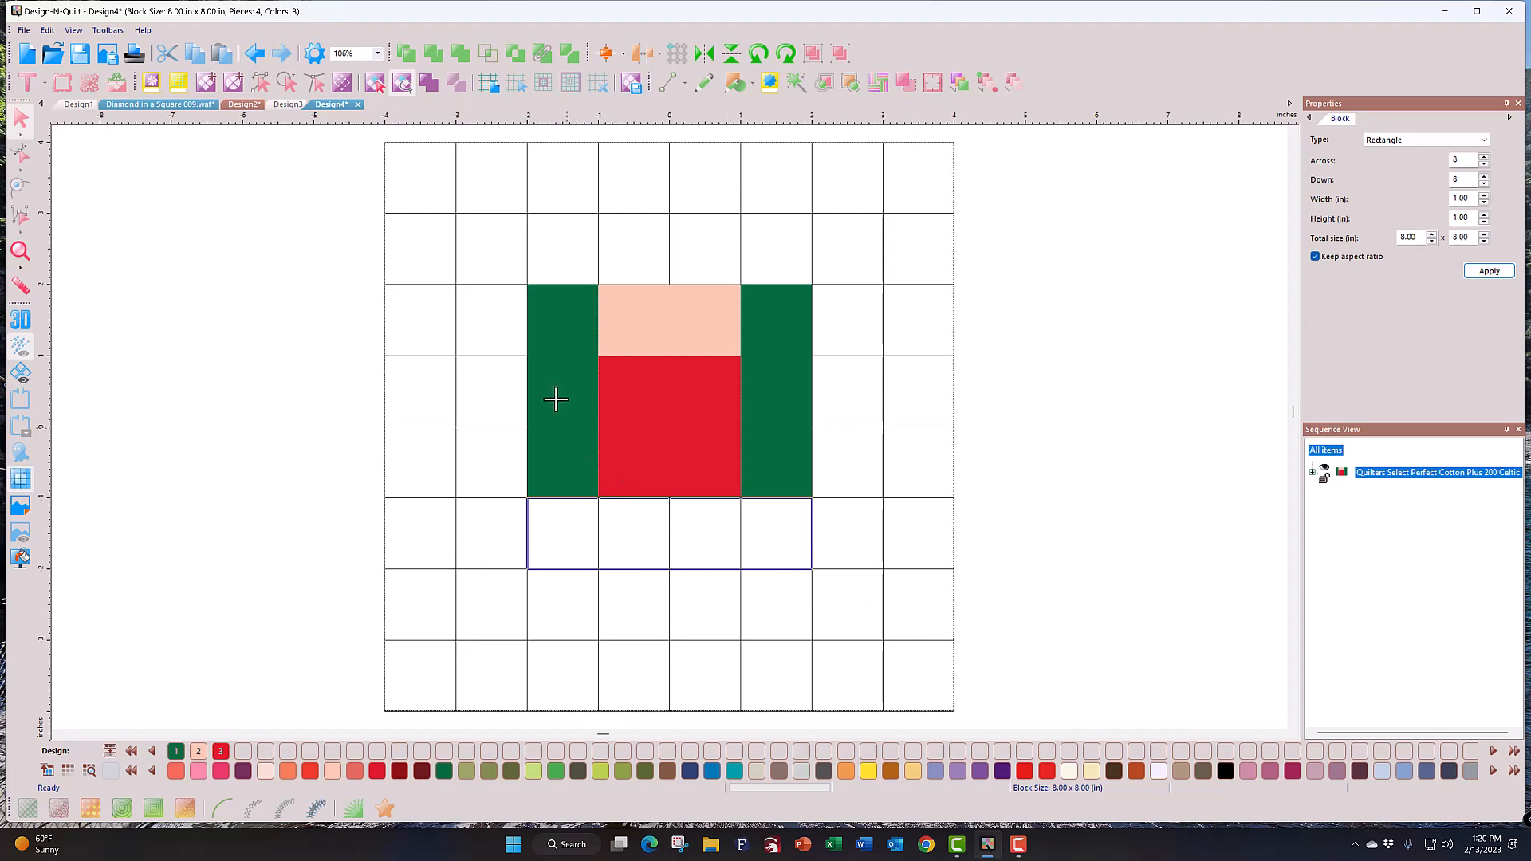
pyautogui.click(429, 84)
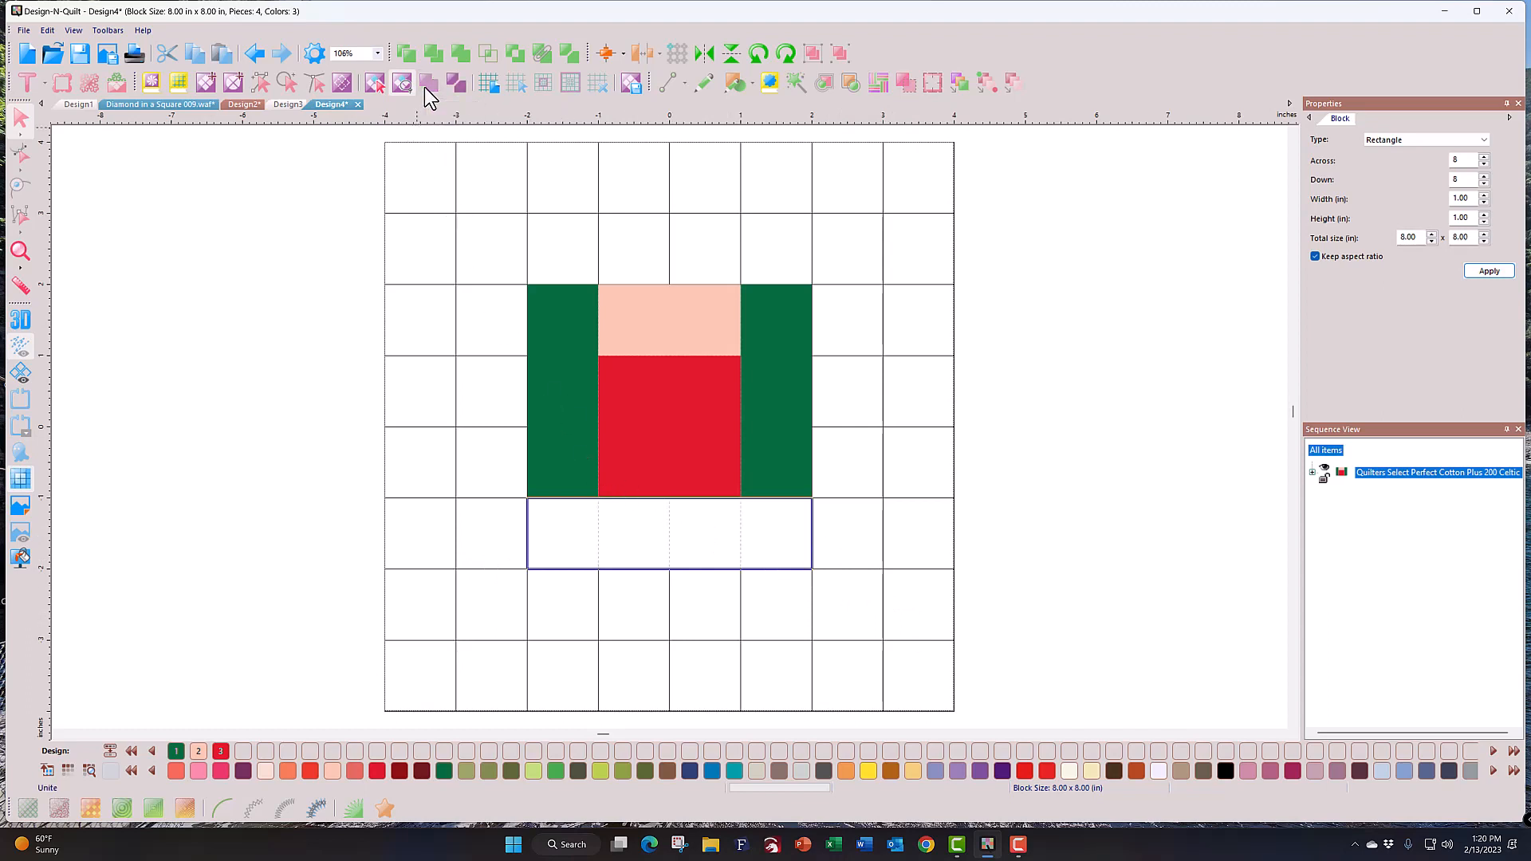
pyautogui.click(288, 770)
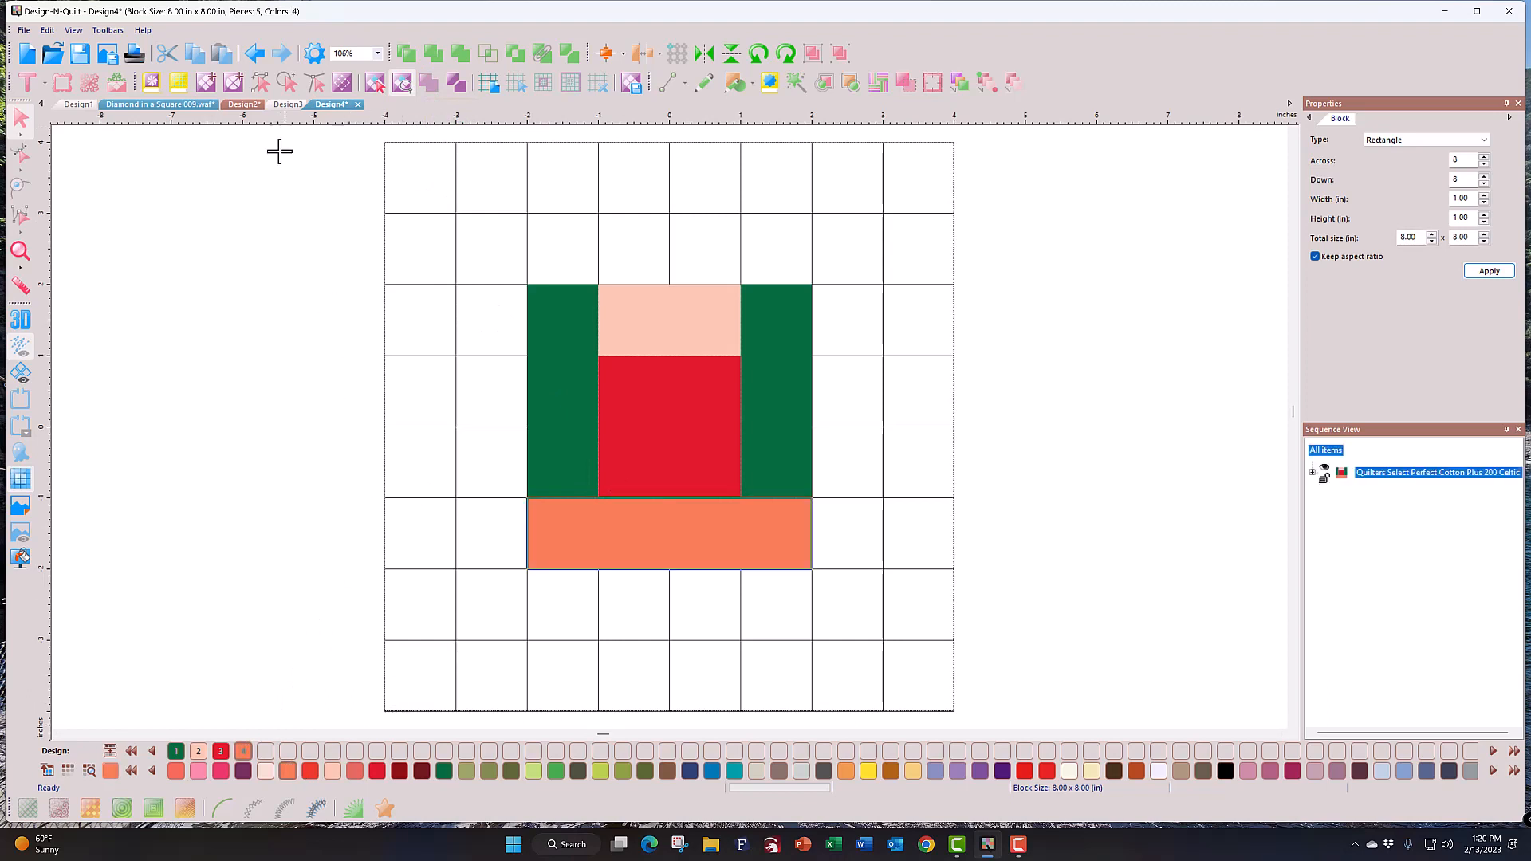
pyautogui.click(257, 53)
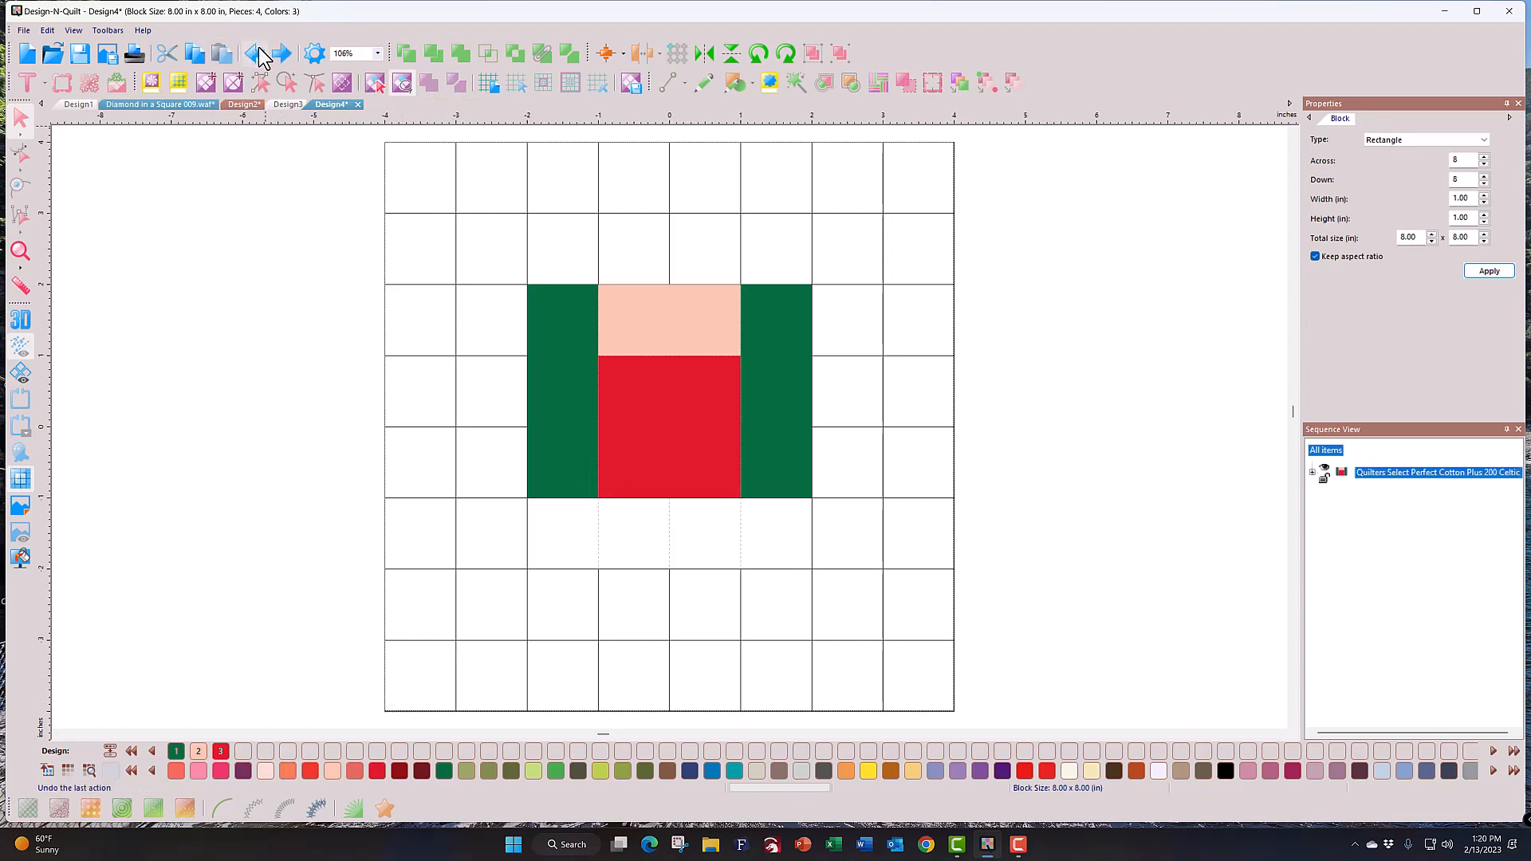
pyautogui.click(257, 53)
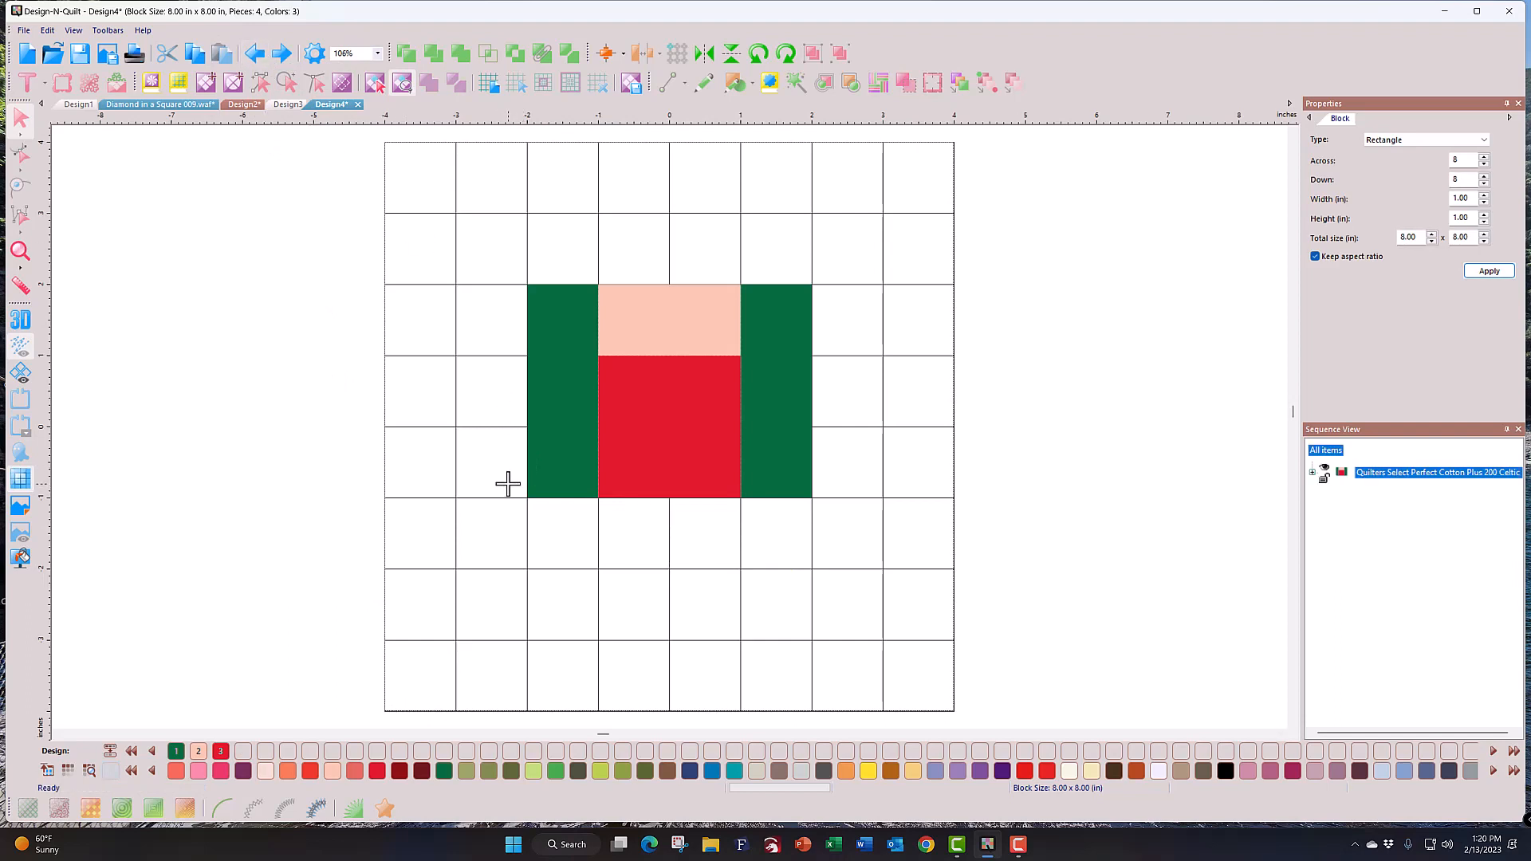
# Step: Lasso the four cells below the centre, fill them Cerulean blue and unite them
pyautogui.moveTo(508, 483)
pyautogui.mouseDown()
pyautogui.moveTo(525, 562)
pyautogui.moveTo(588, 608)
pyautogui.moveTo(735, 599)
pyautogui.moveTo(812, 568)
pyautogui.moveTo(813, 482)
pyautogui.moveTo(784, 464)
pyautogui.mouseUp()
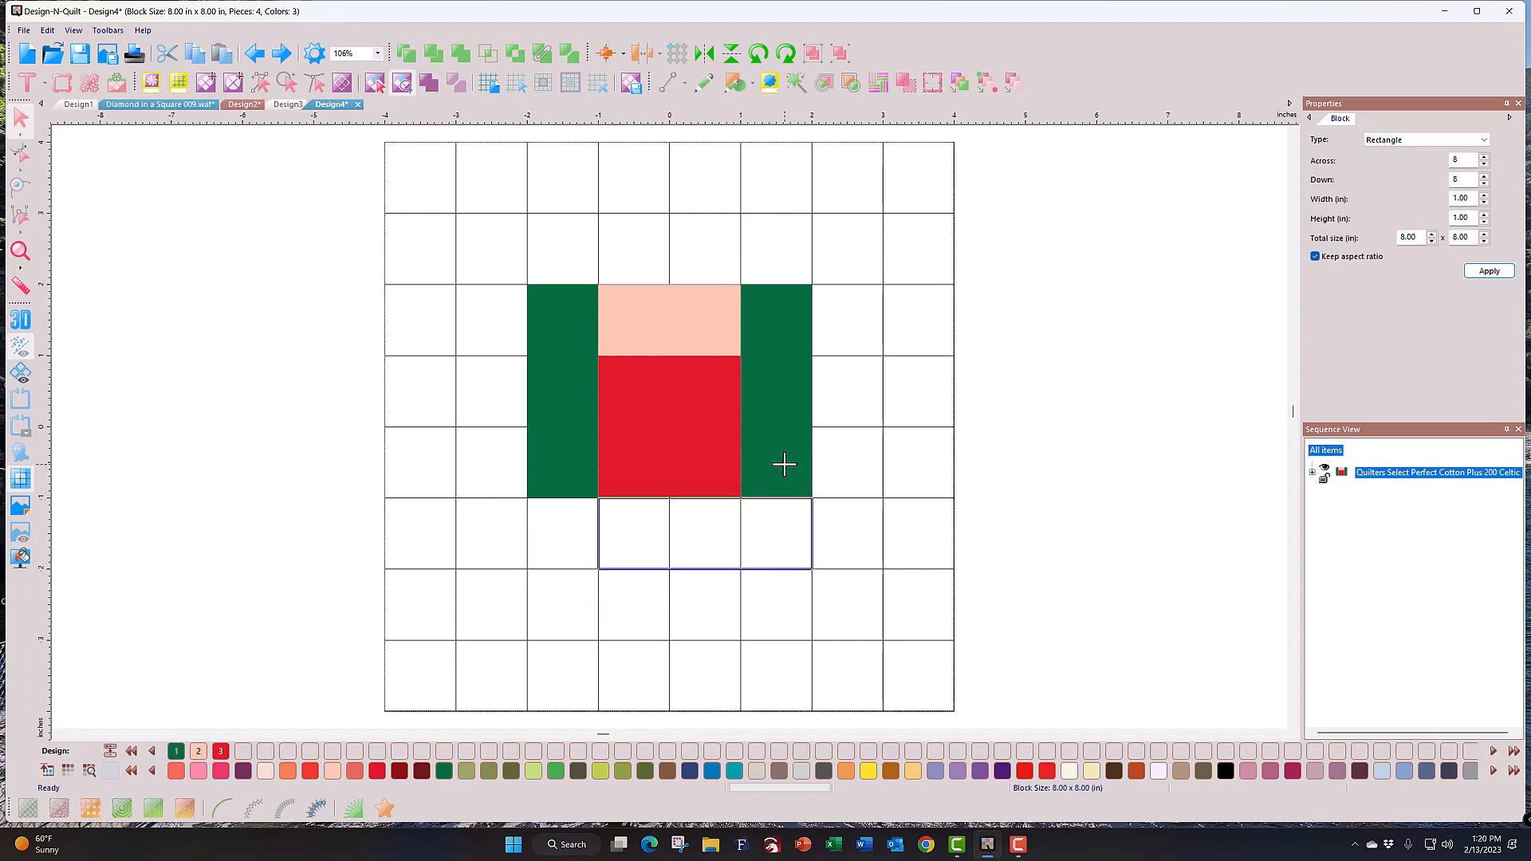
pyautogui.moveTo(500, 477)
pyautogui.mouseDown()
pyautogui.moveTo(548, 613)
pyautogui.moveTo(735, 598)
pyautogui.moveTo(813, 574)
pyautogui.moveTo(813, 499)
pyautogui.moveTo(787, 472)
pyautogui.mouseUp()
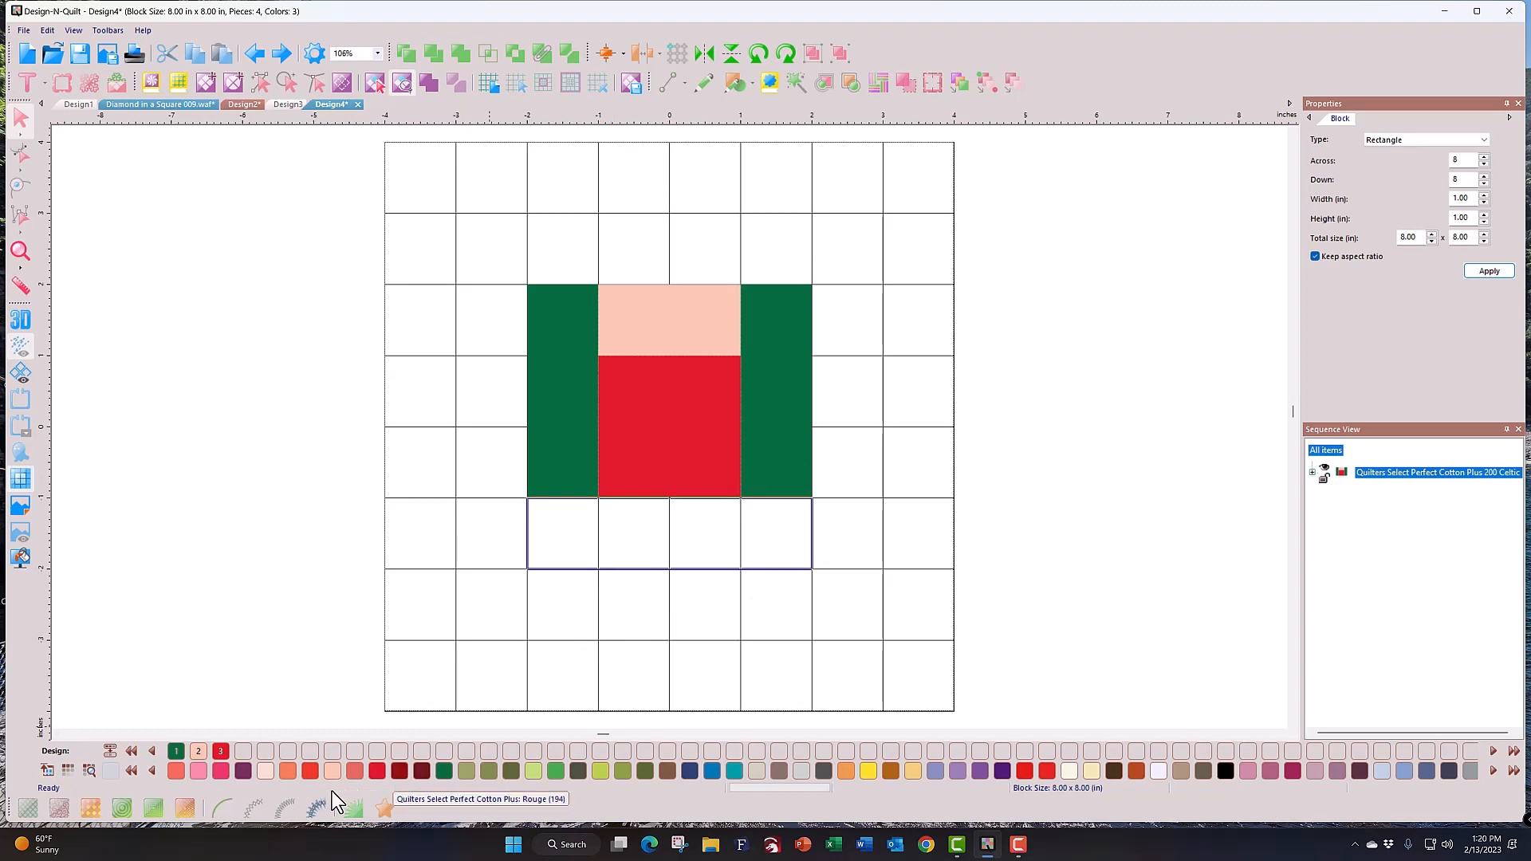
pyautogui.click(717, 774)
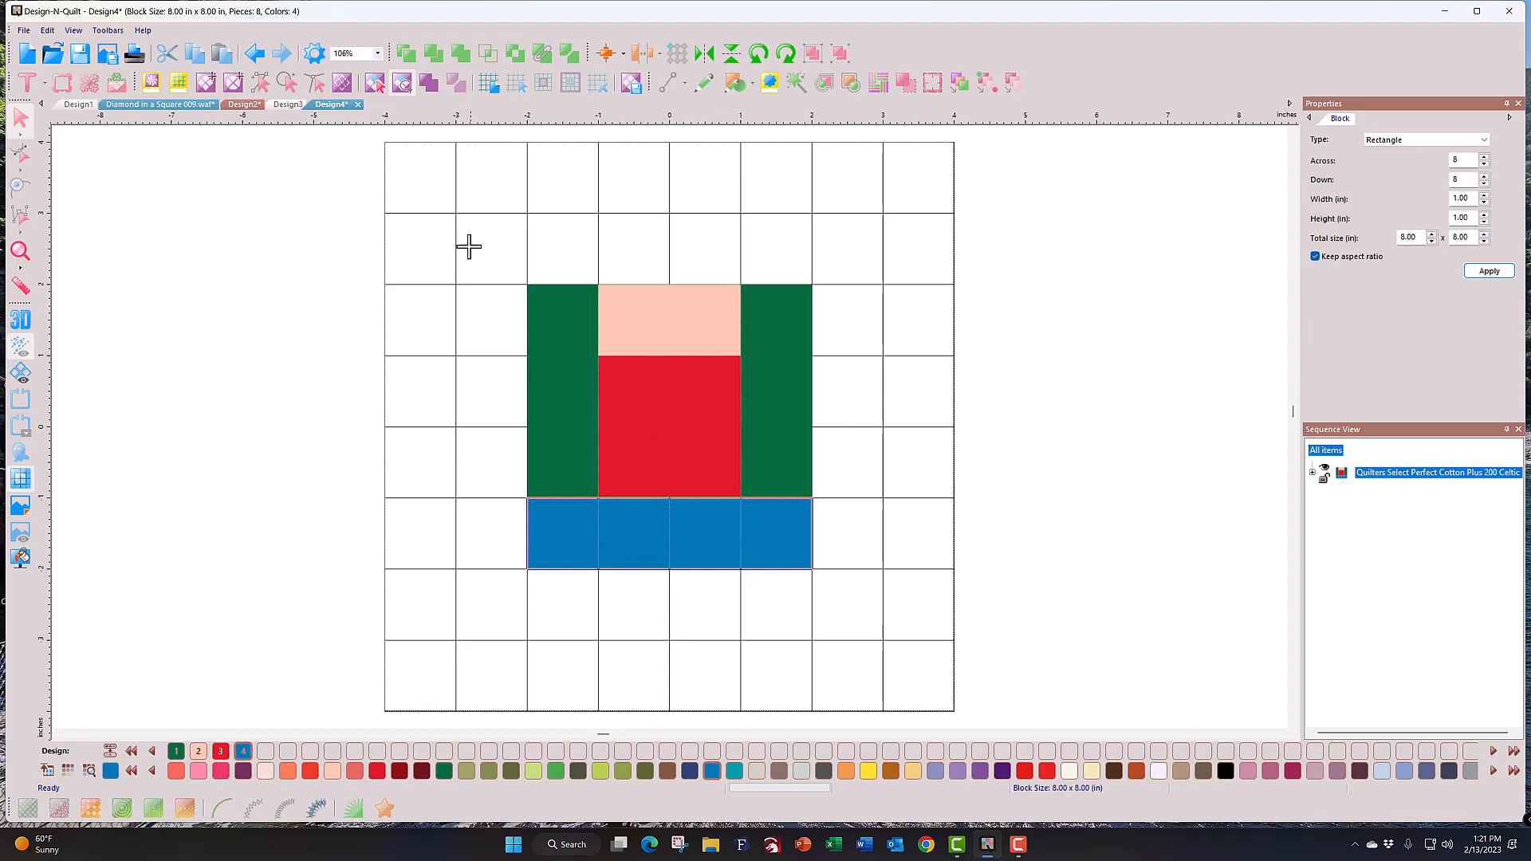
pyautogui.click(428, 82)
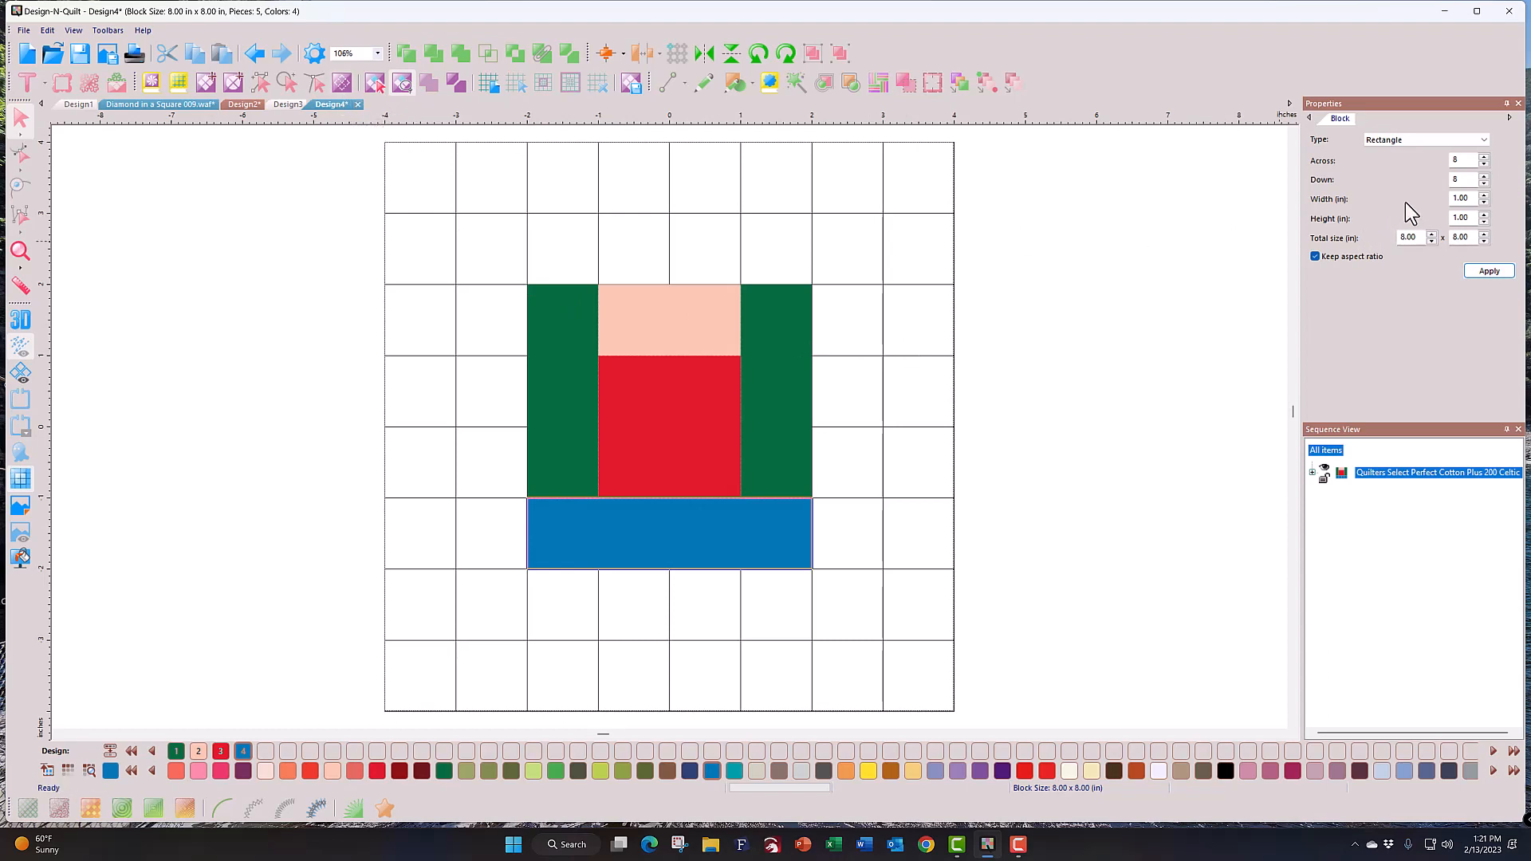
# Step: Change the block type to Quarter Square Triangles with colours reset, then undo it
pyautogui.click(1434, 142)
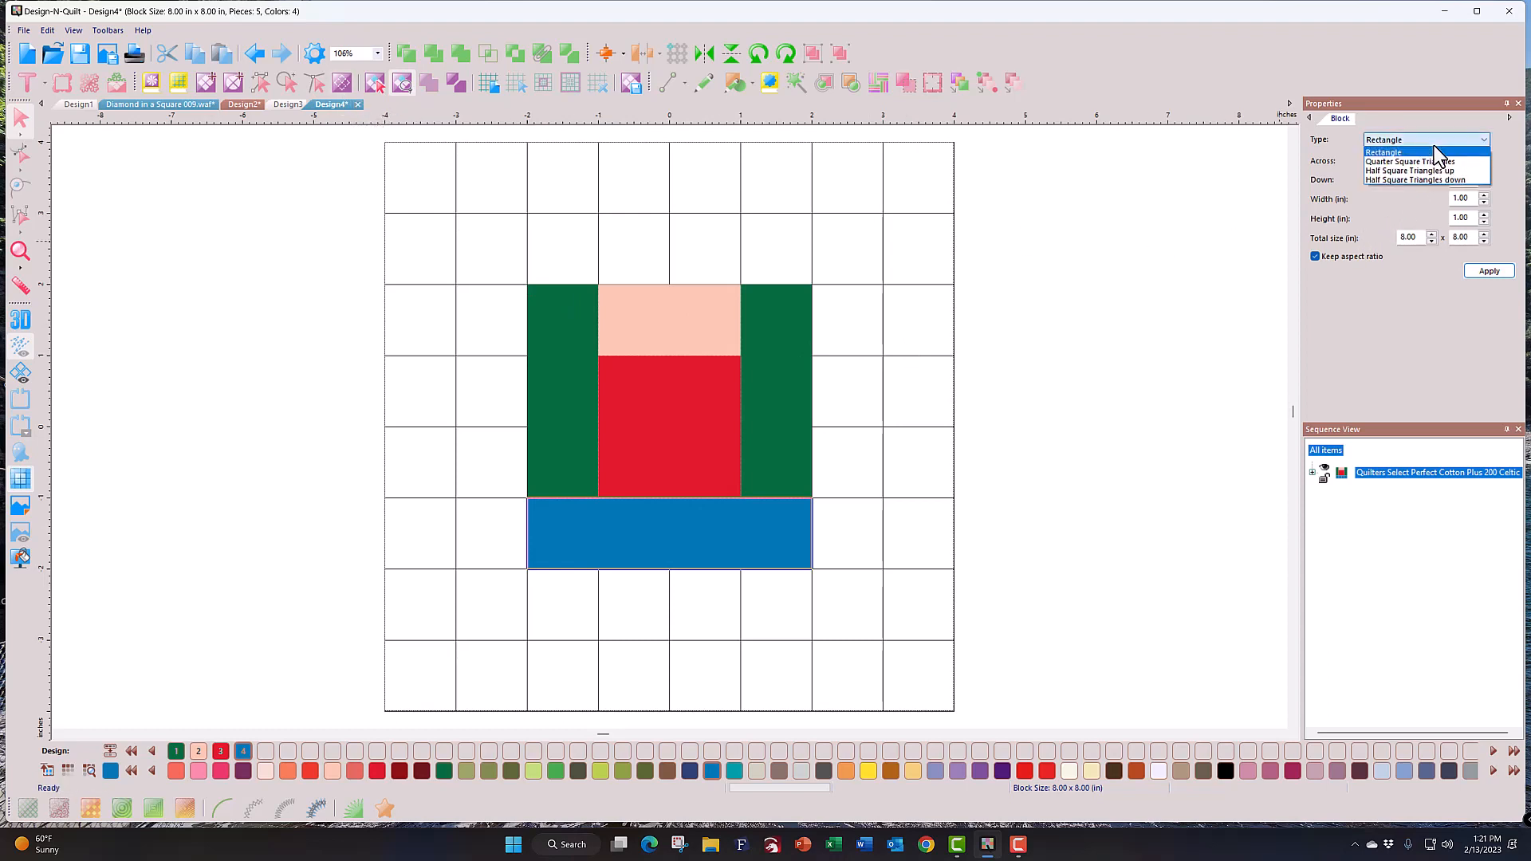
pyautogui.click(1435, 162)
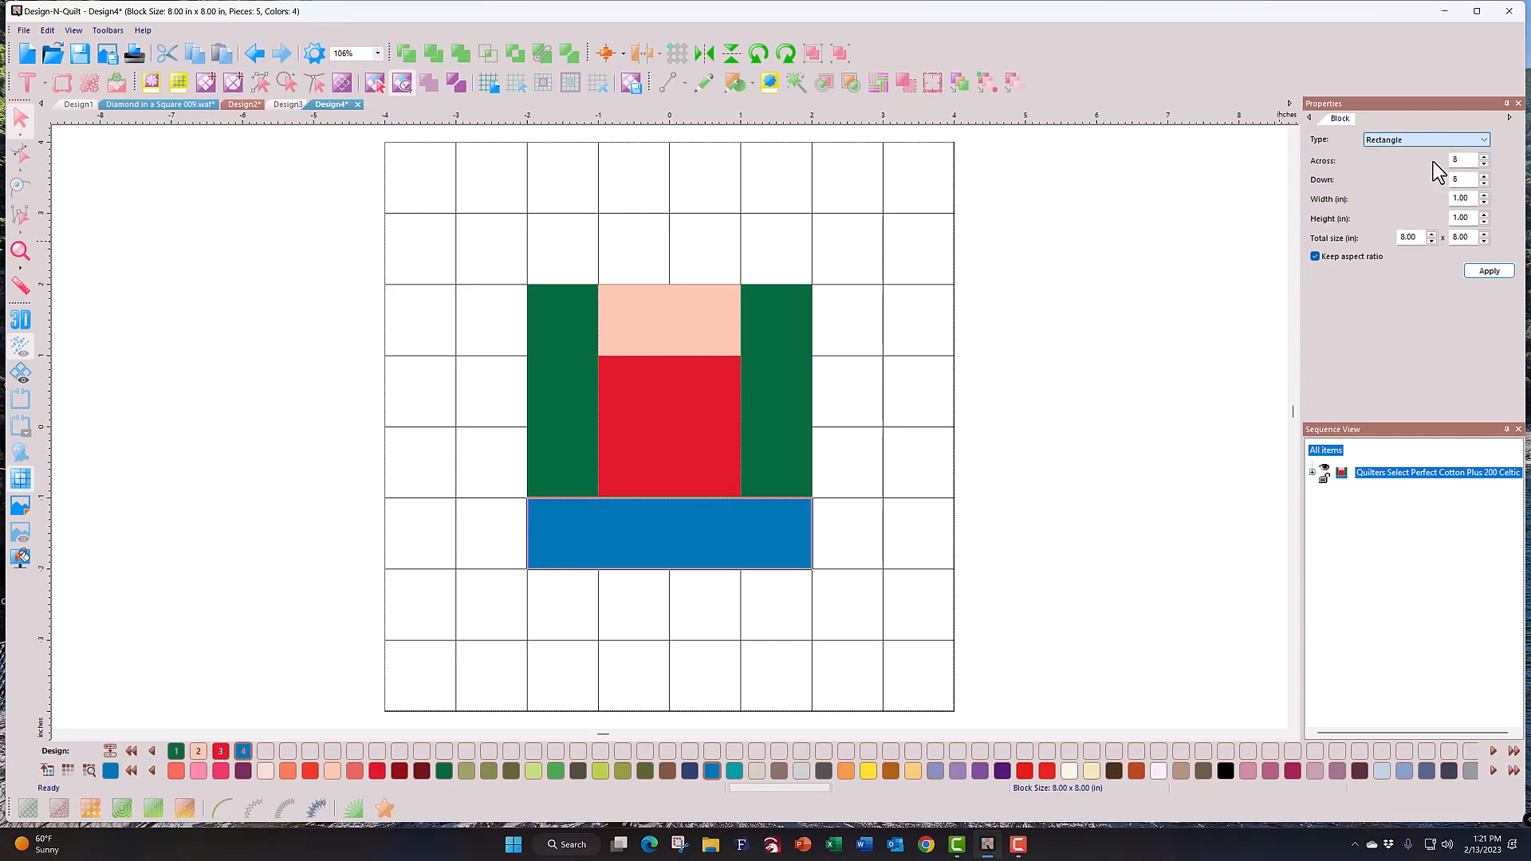
pyautogui.click(1487, 272)
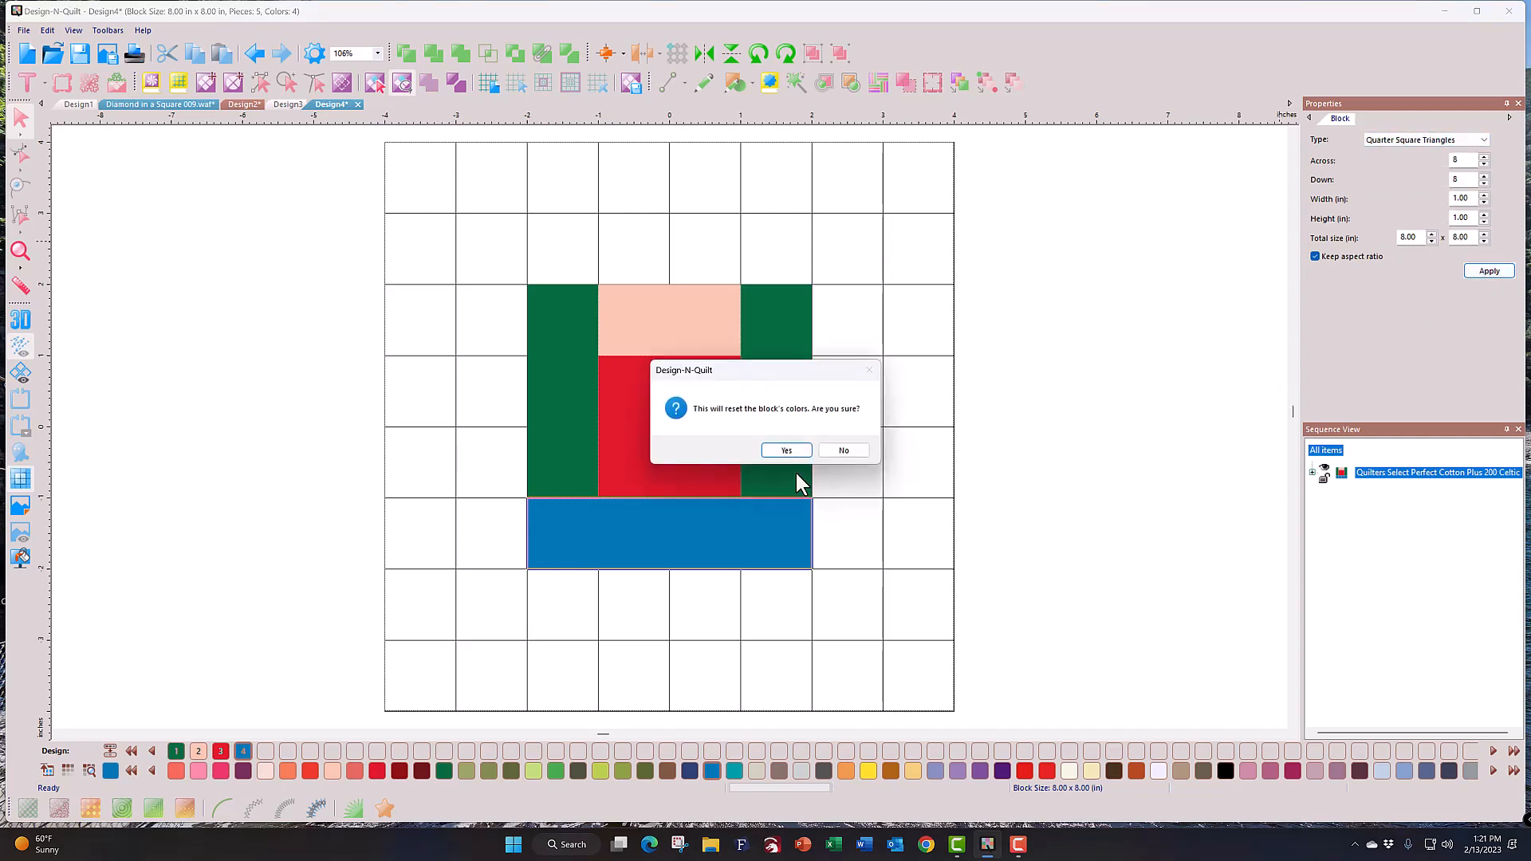
pyautogui.click(786, 452)
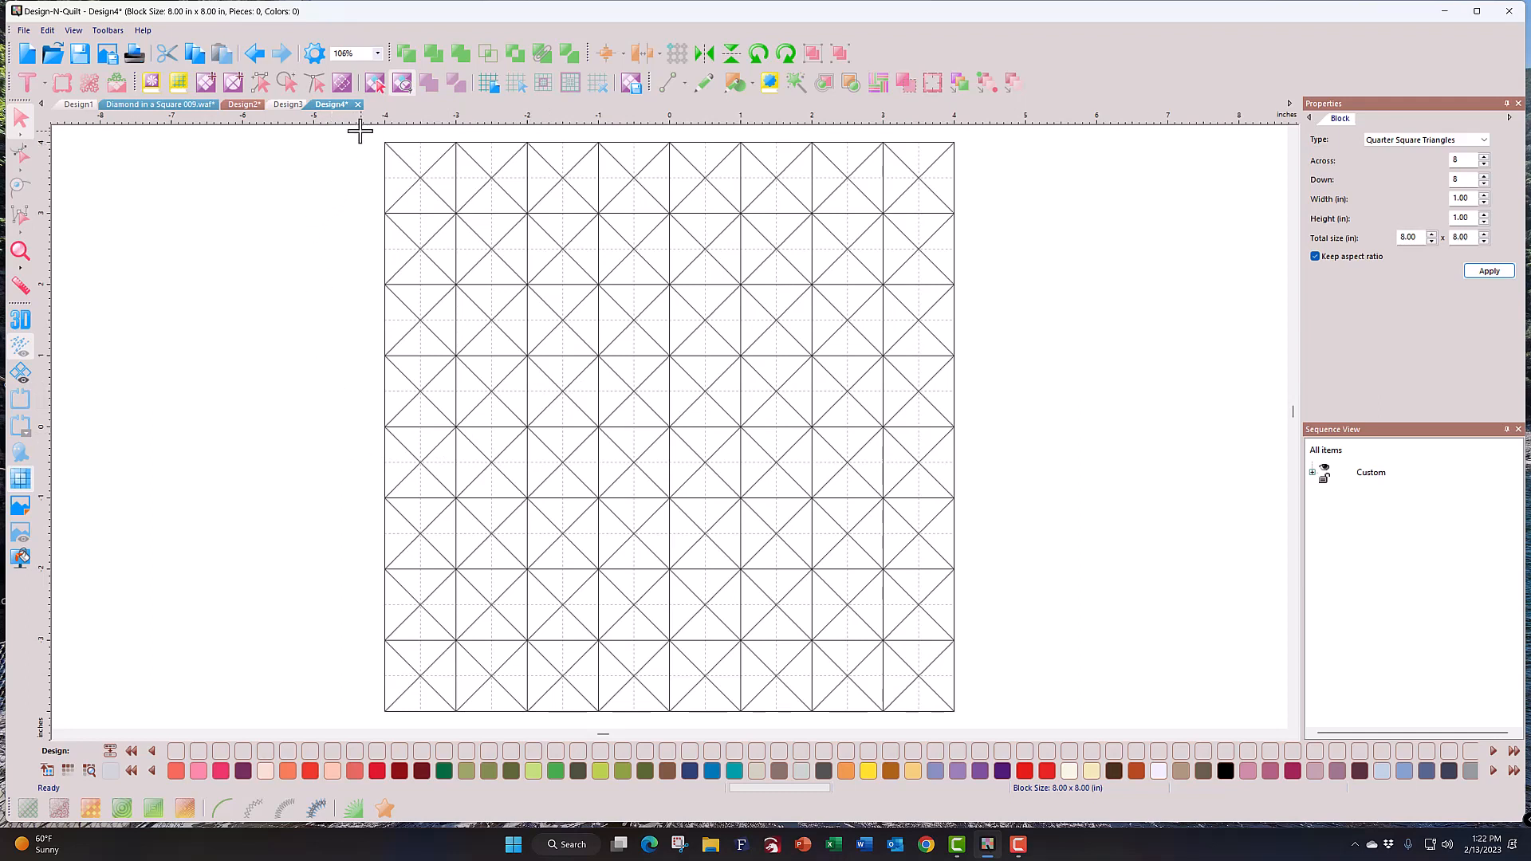
pyautogui.moveTo(360, 131)
pyautogui.mouseDown()
pyautogui.moveTo(342, 399)
pyautogui.moveTo(363, 445)
pyautogui.moveTo(390, 456)
pyautogui.moveTo(471, 430)
pyautogui.moveTo(541, 372)
pyautogui.moveTo(731, 170)
pyautogui.moveTo(722, 144)
pyautogui.mouseUp()
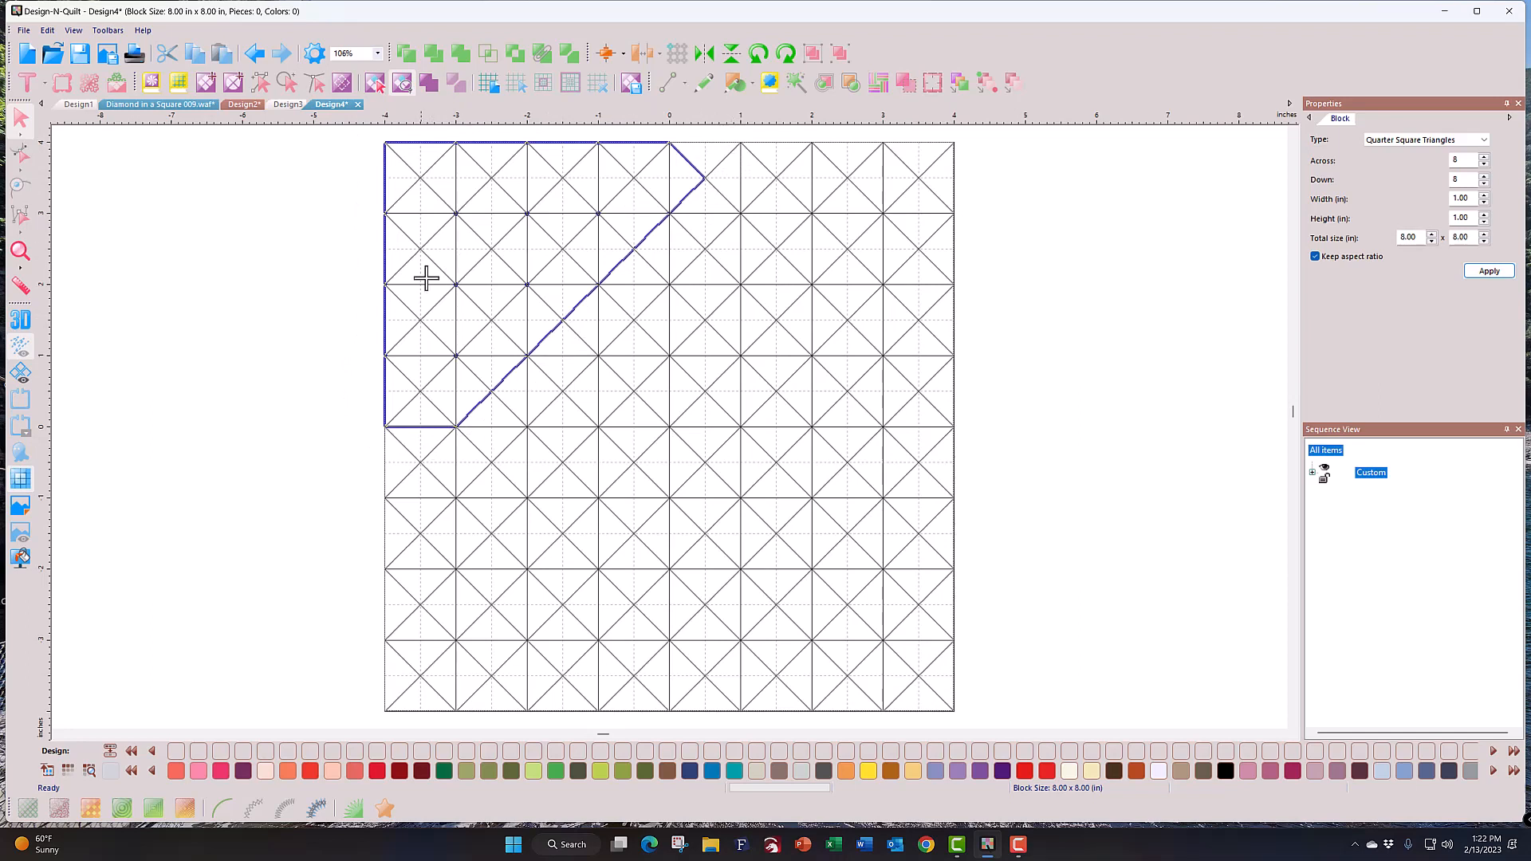
pyautogui.click(253, 54)
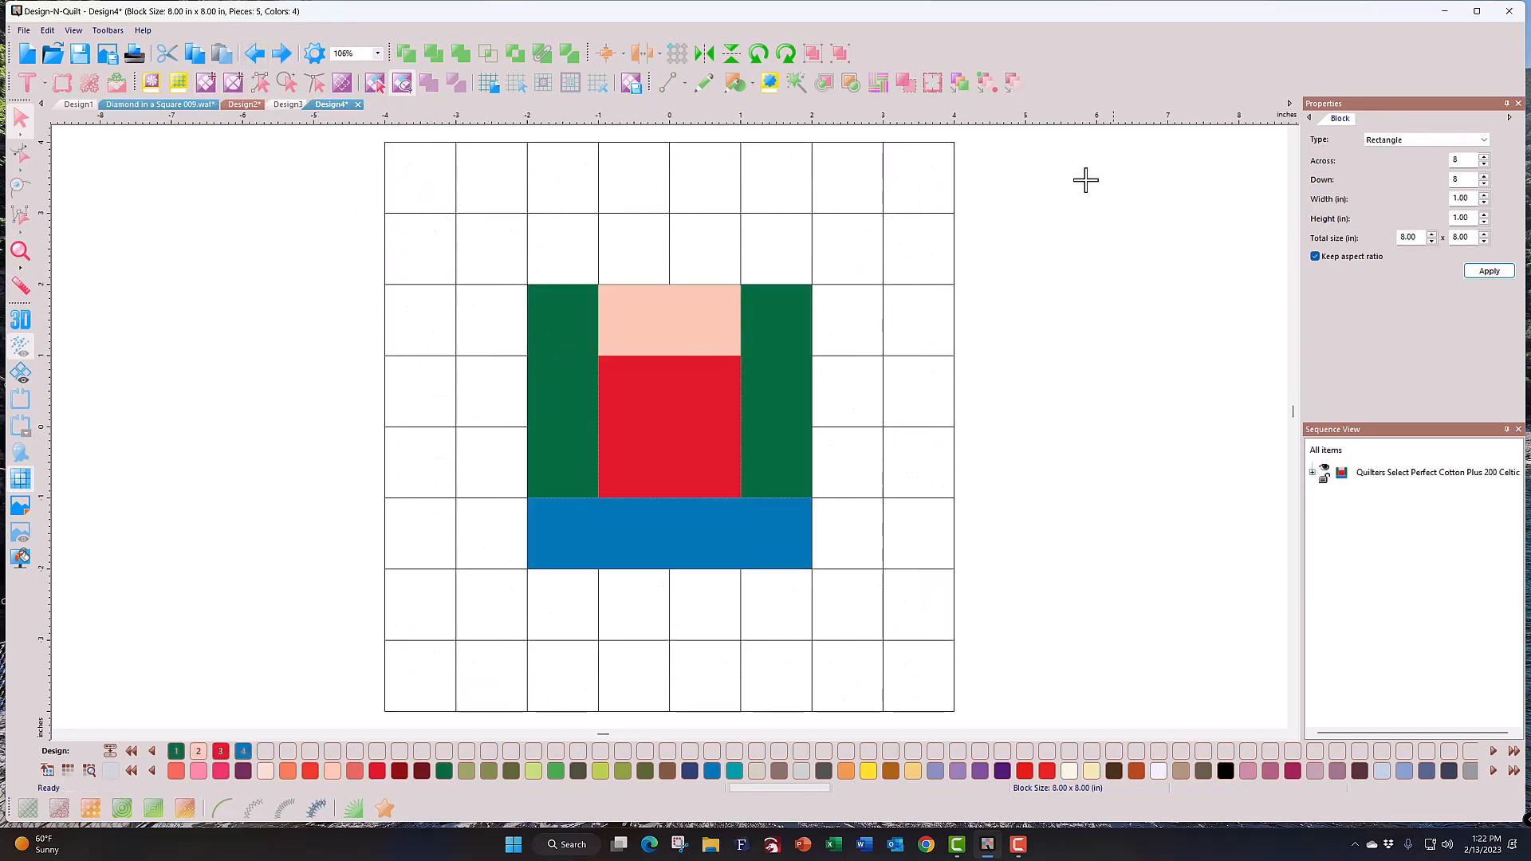
# Step: Reapply Quarter Square Triangles as the block type, confirming the colour reset
pyautogui.click(1488, 141)
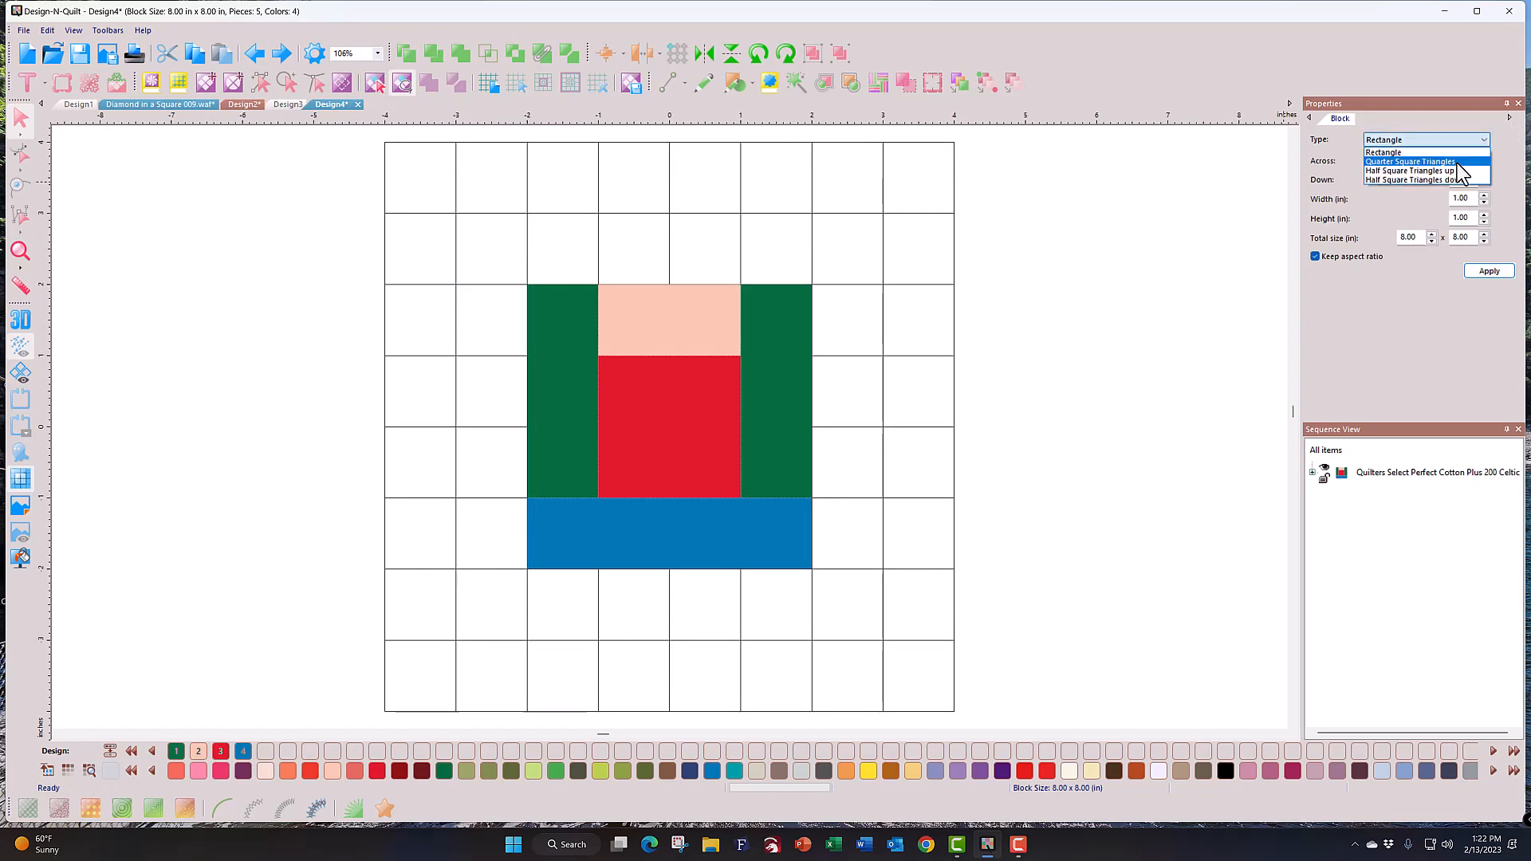
pyautogui.click(1456, 163)
pyautogui.click(1489, 271)
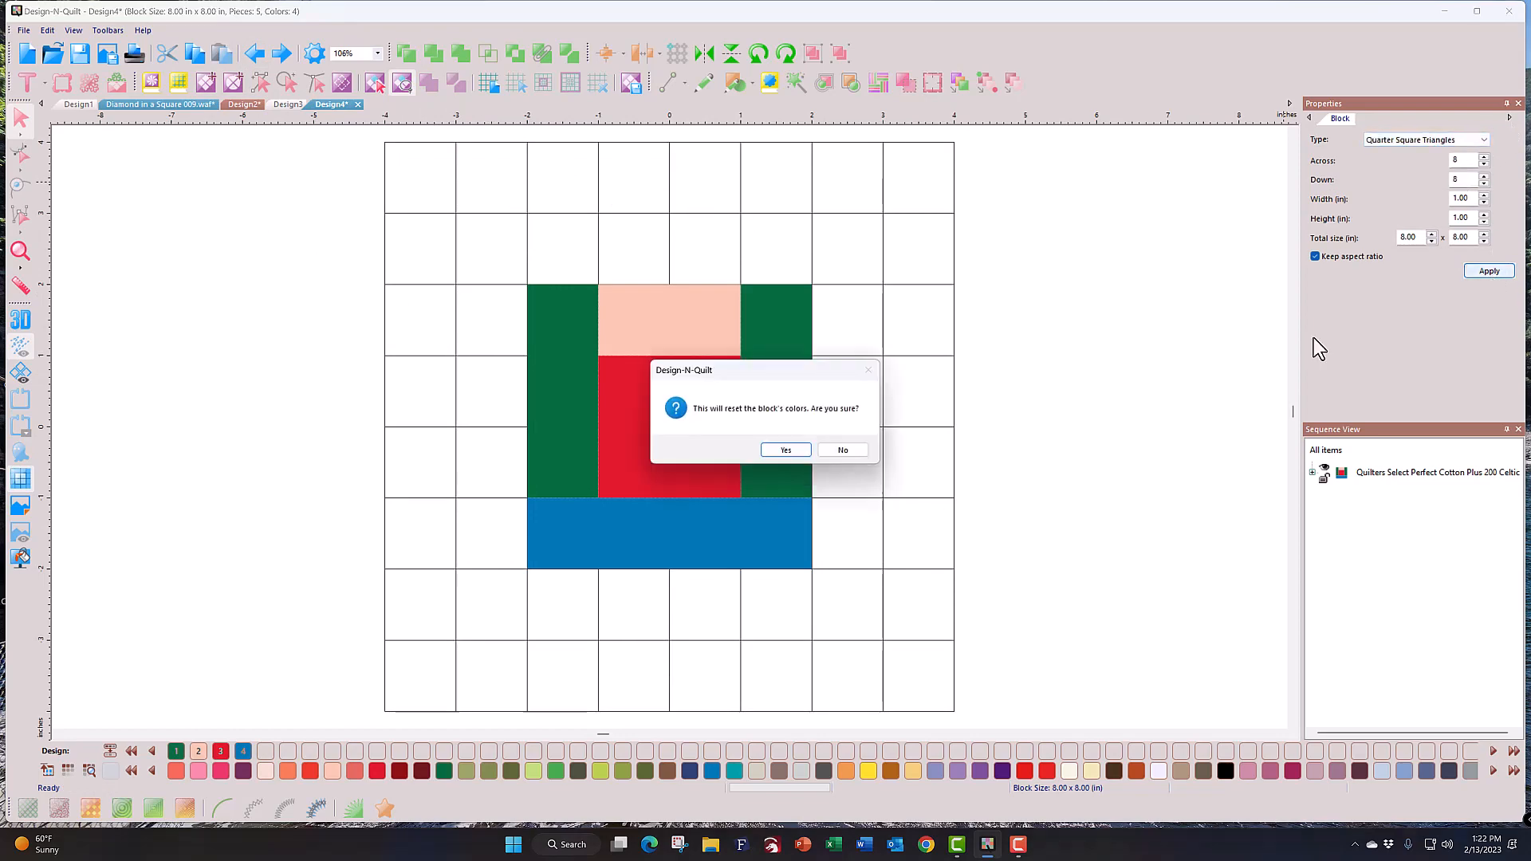
pyautogui.click(783, 453)
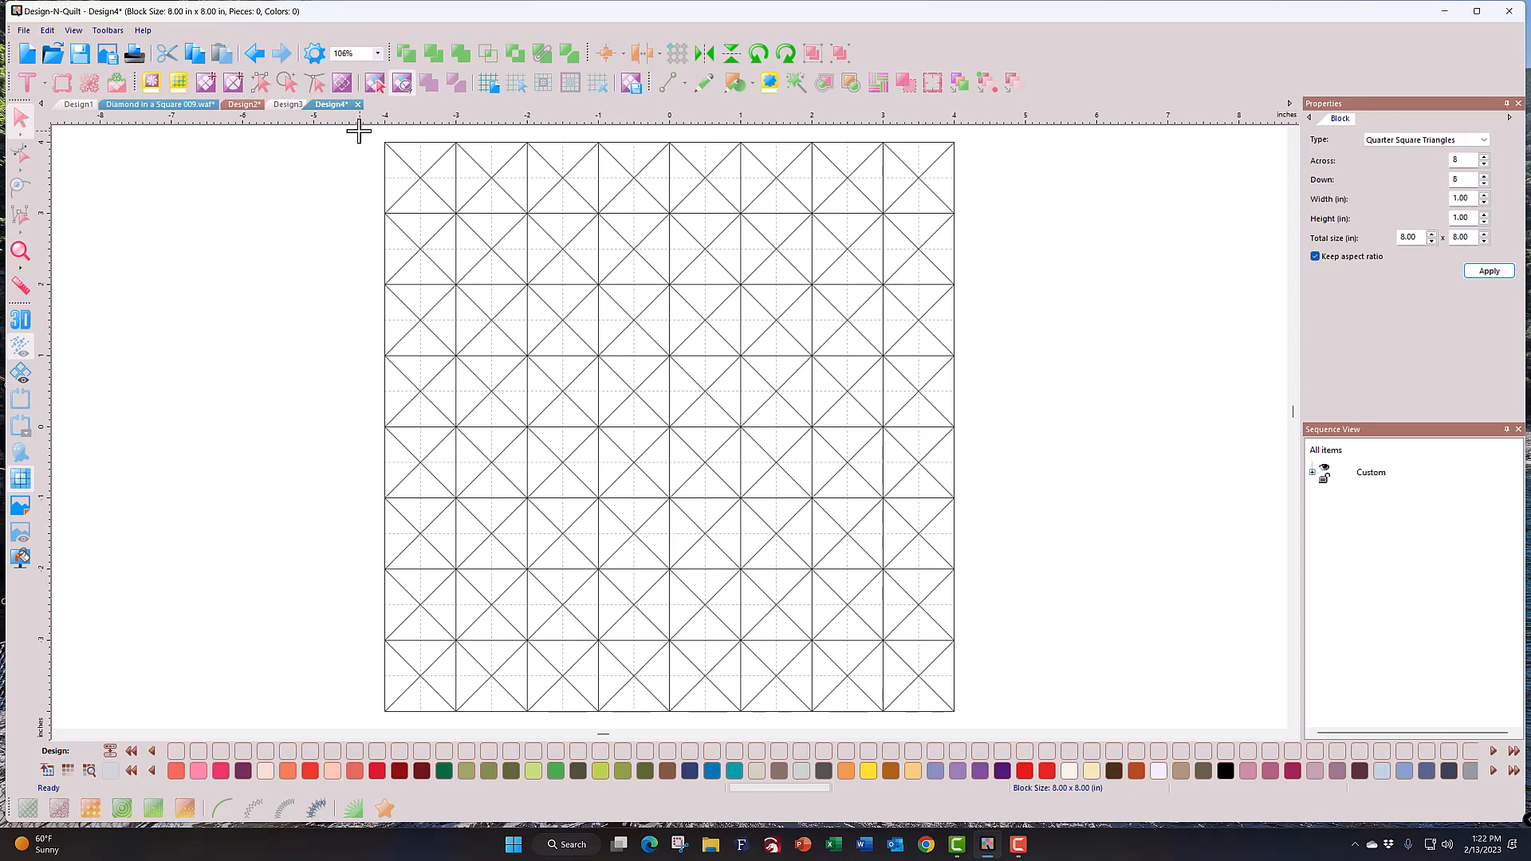
# Step: Lasso the upper-left triangle of patches, unite them and fill the piece Rouge dark red
pyautogui.moveTo(359, 131)
pyautogui.mouseDown()
pyautogui.moveTo(685, 134)
pyautogui.moveTo(684, 196)
pyautogui.moveTo(680, 234)
pyautogui.moveTo(455, 449)
pyautogui.moveTo(353, 457)
pyautogui.mouseUp()
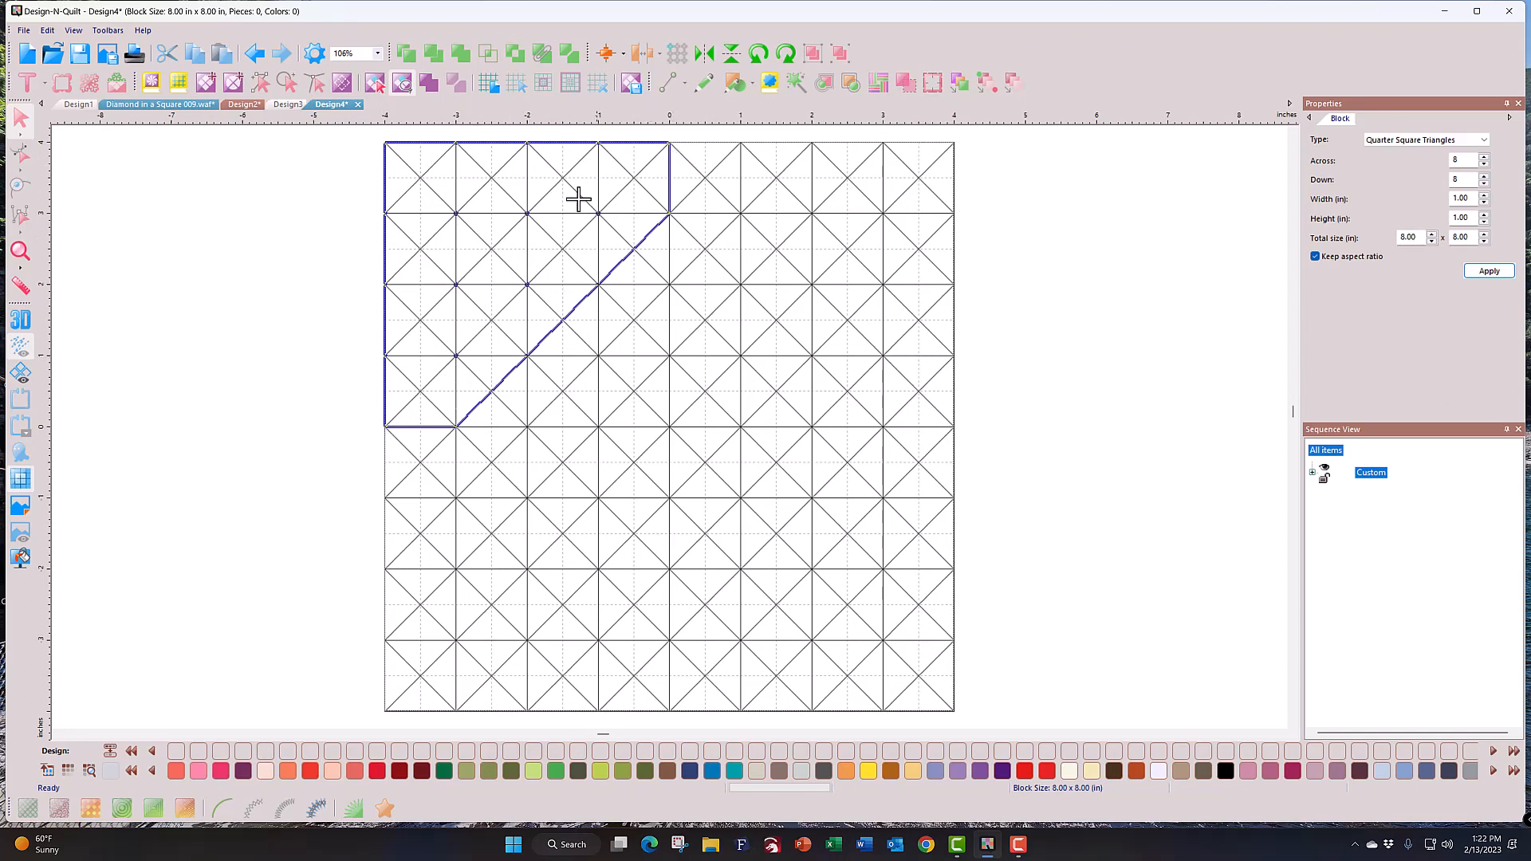
pyautogui.click(359, 135)
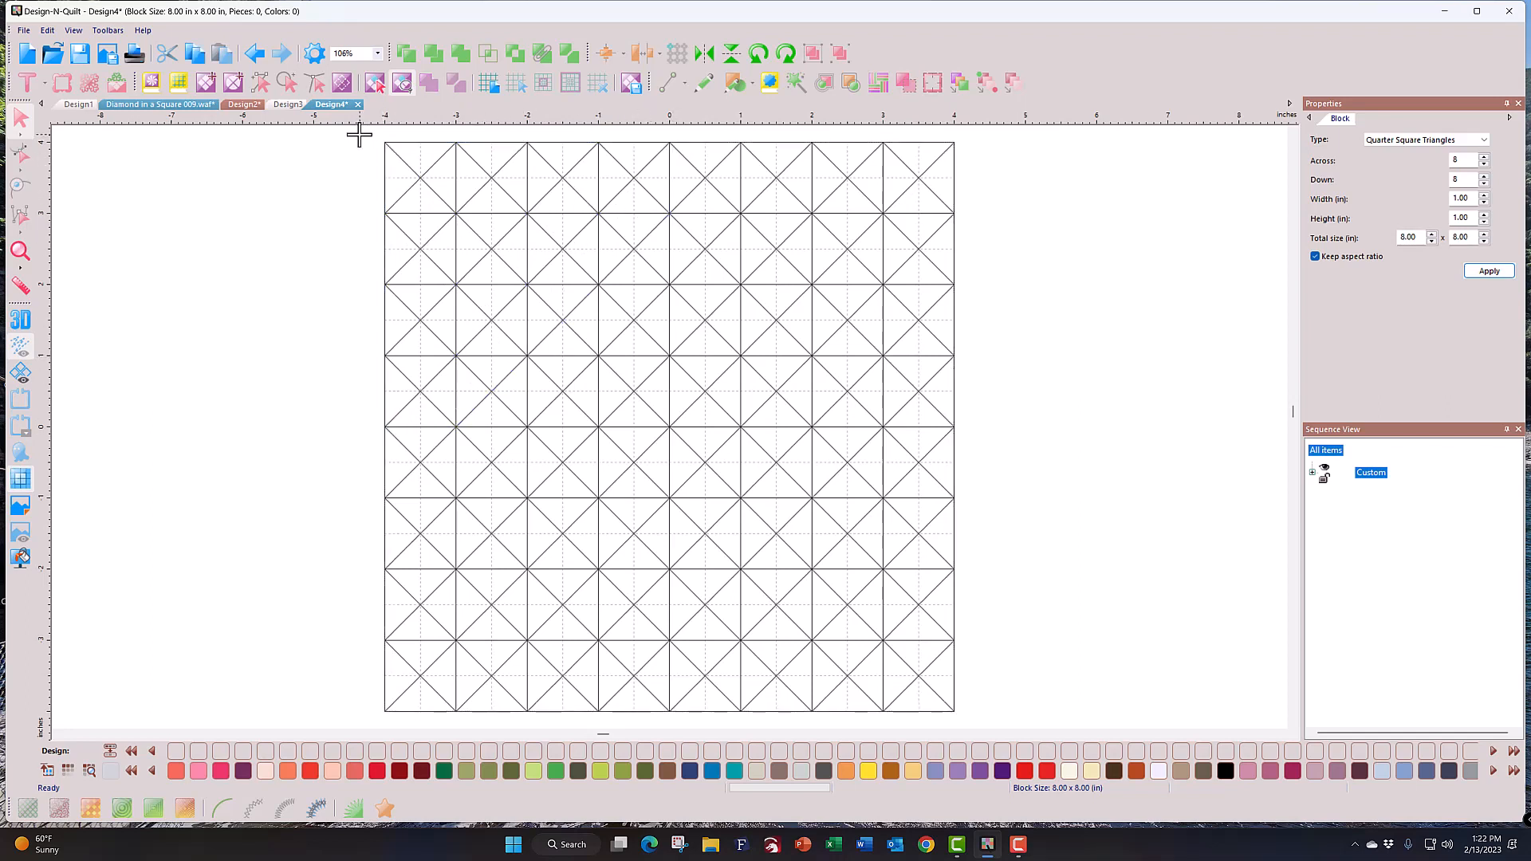
pyautogui.moveTo(358, 136)
pyautogui.mouseDown()
pyautogui.moveTo(366, 404)
pyautogui.moveTo(381, 440)
pyautogui.moveTo(474, 389)
pyautogui.moveTo(574, 284)
pyautogui.moveTo(653, 199)
pyautogui.moveTo(688, 138)
pyautogui.moveTo(677, 133)
pyautogui.mouseUp()
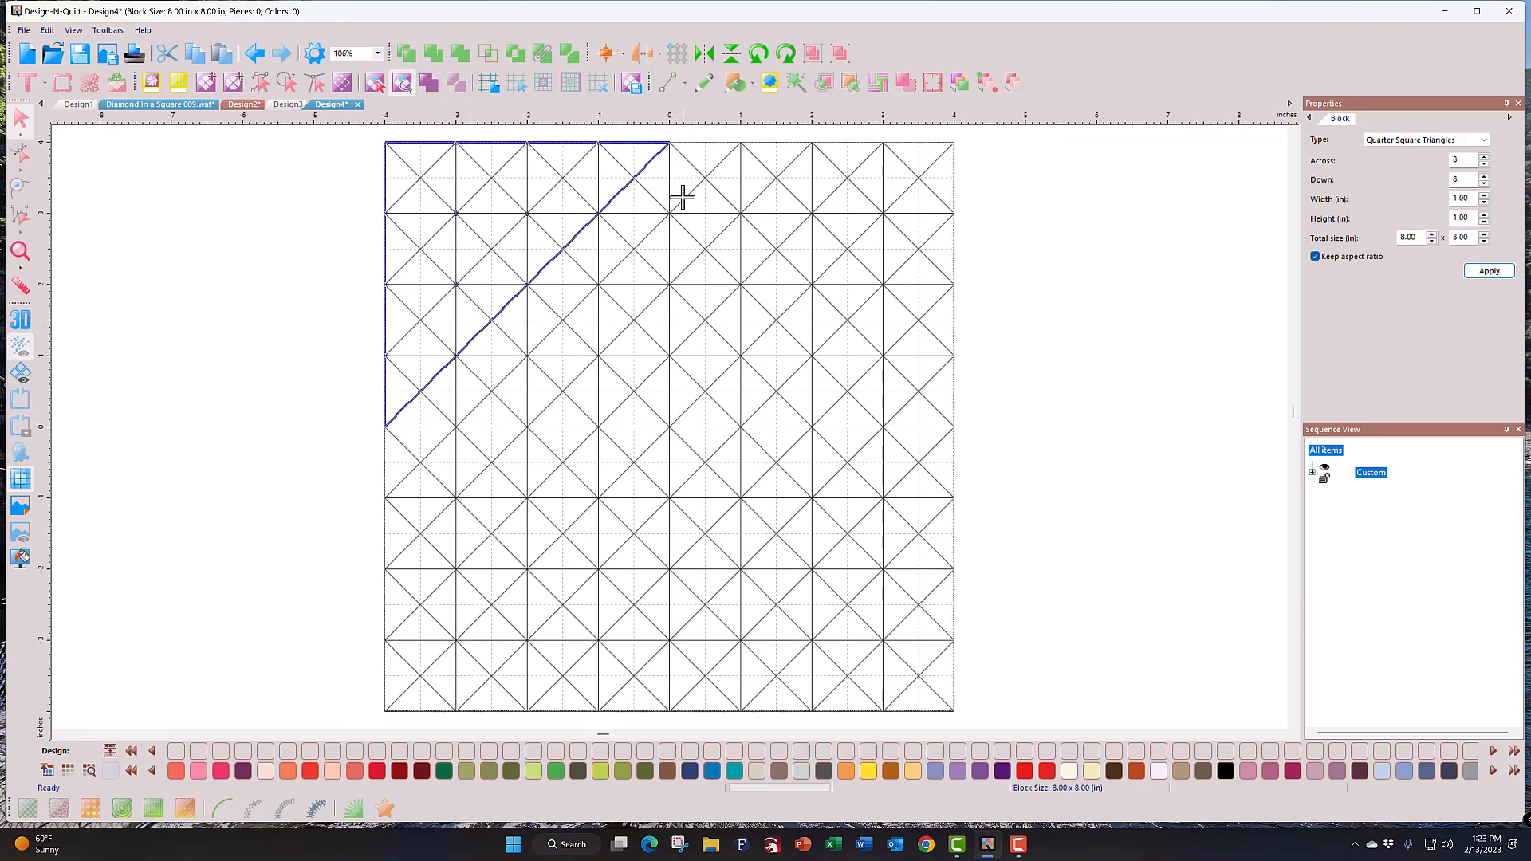
pyautogui.click(430, 84)
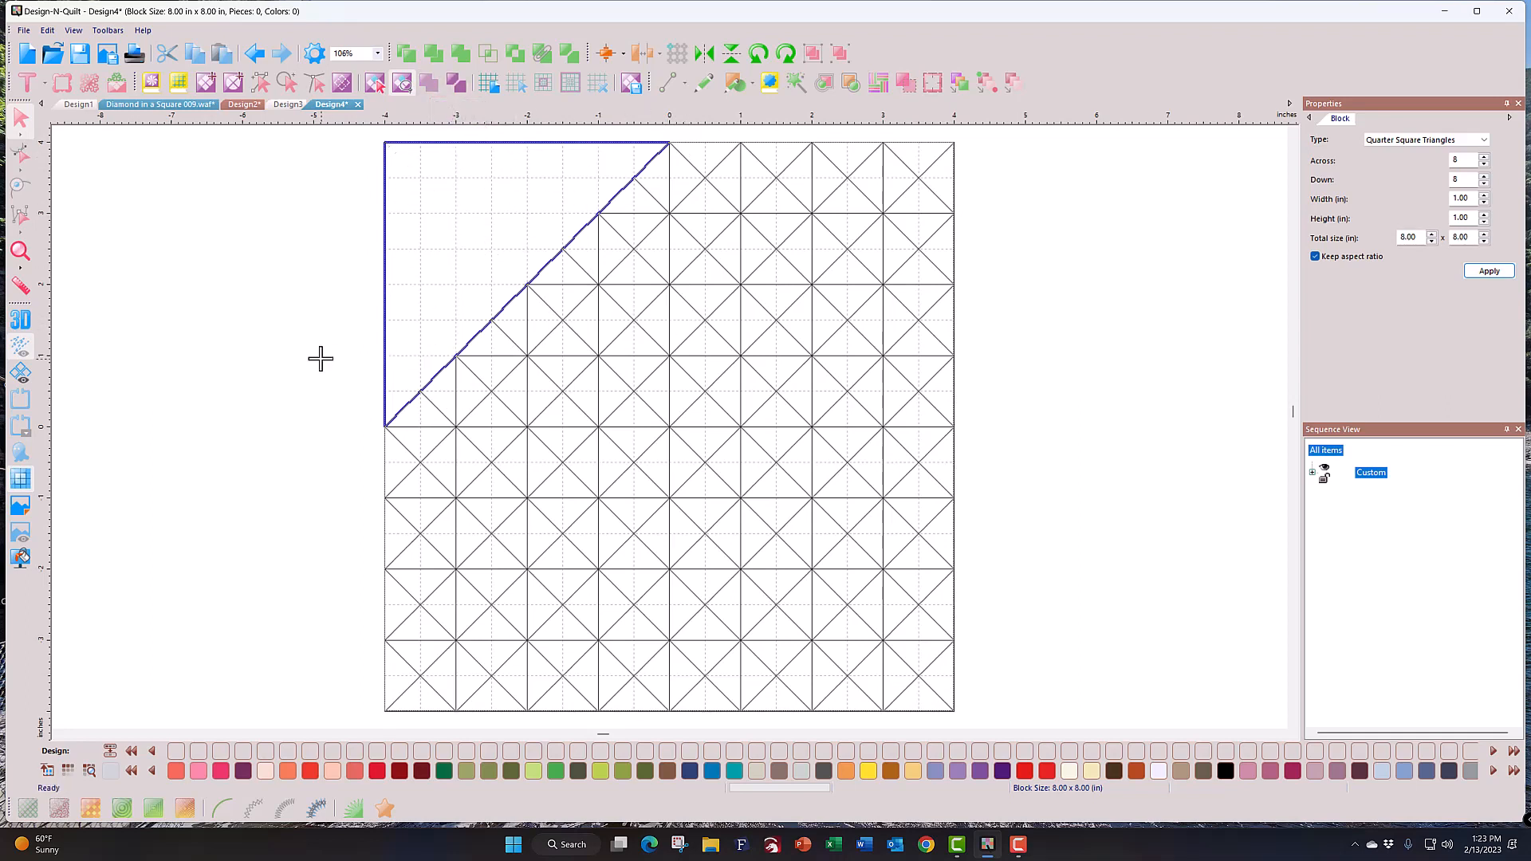
pyautogui.click(399, 770)
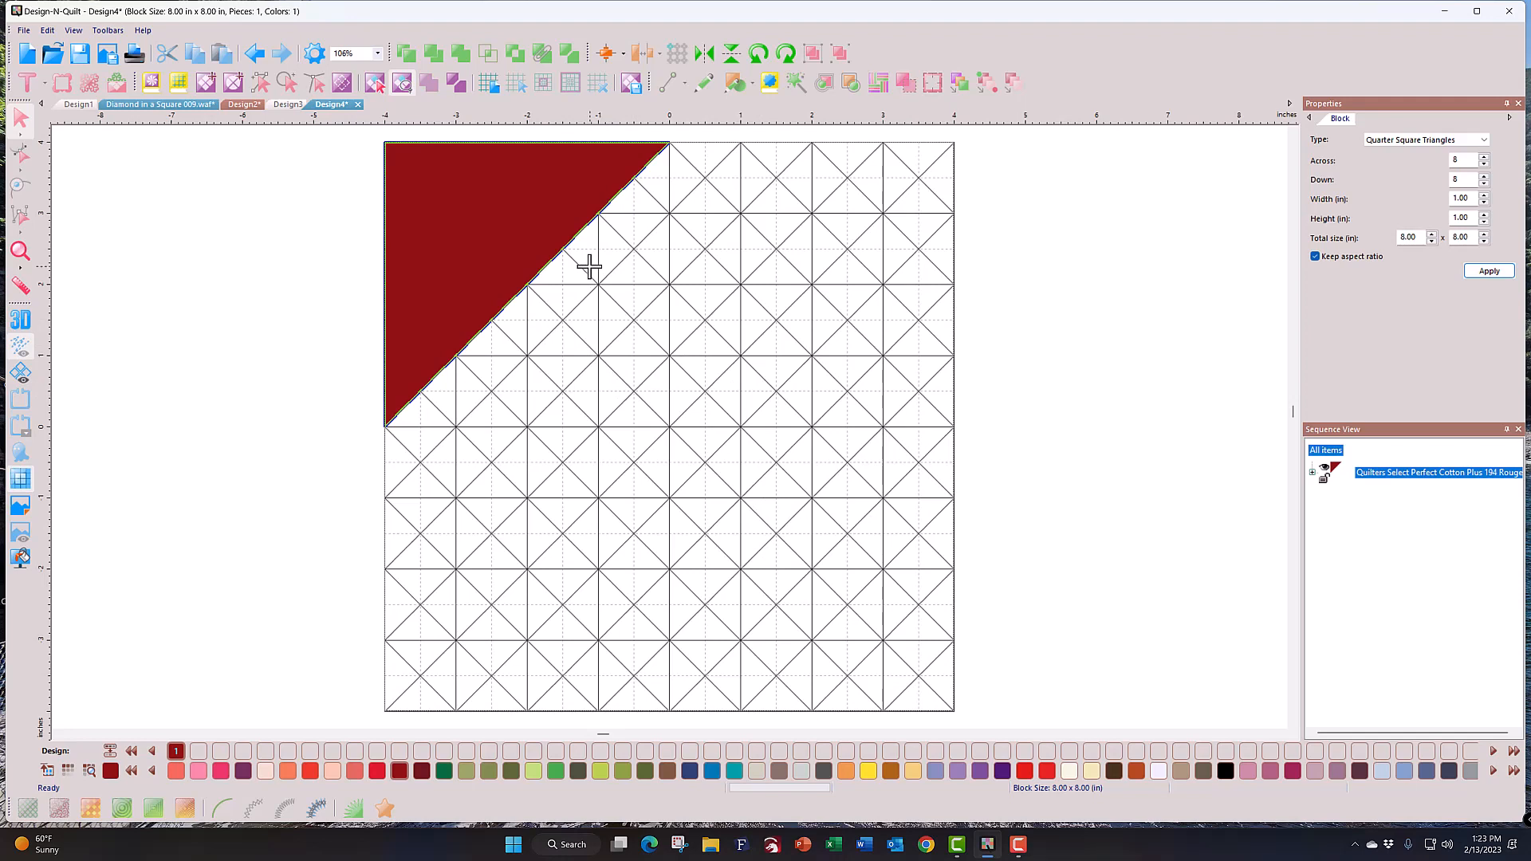
pyautogui.moveTo(590, 266)
pyautogui.mouseDown()
pyautogui.moveTo(587, 438)
pyautogui.moveTo(661, 455)
pyautogui.moveTo(756, 453)
pyautogui.moveTo(754, 268)
pyautogui.moveTo(739, 264)
pyautogui.mouseUp()
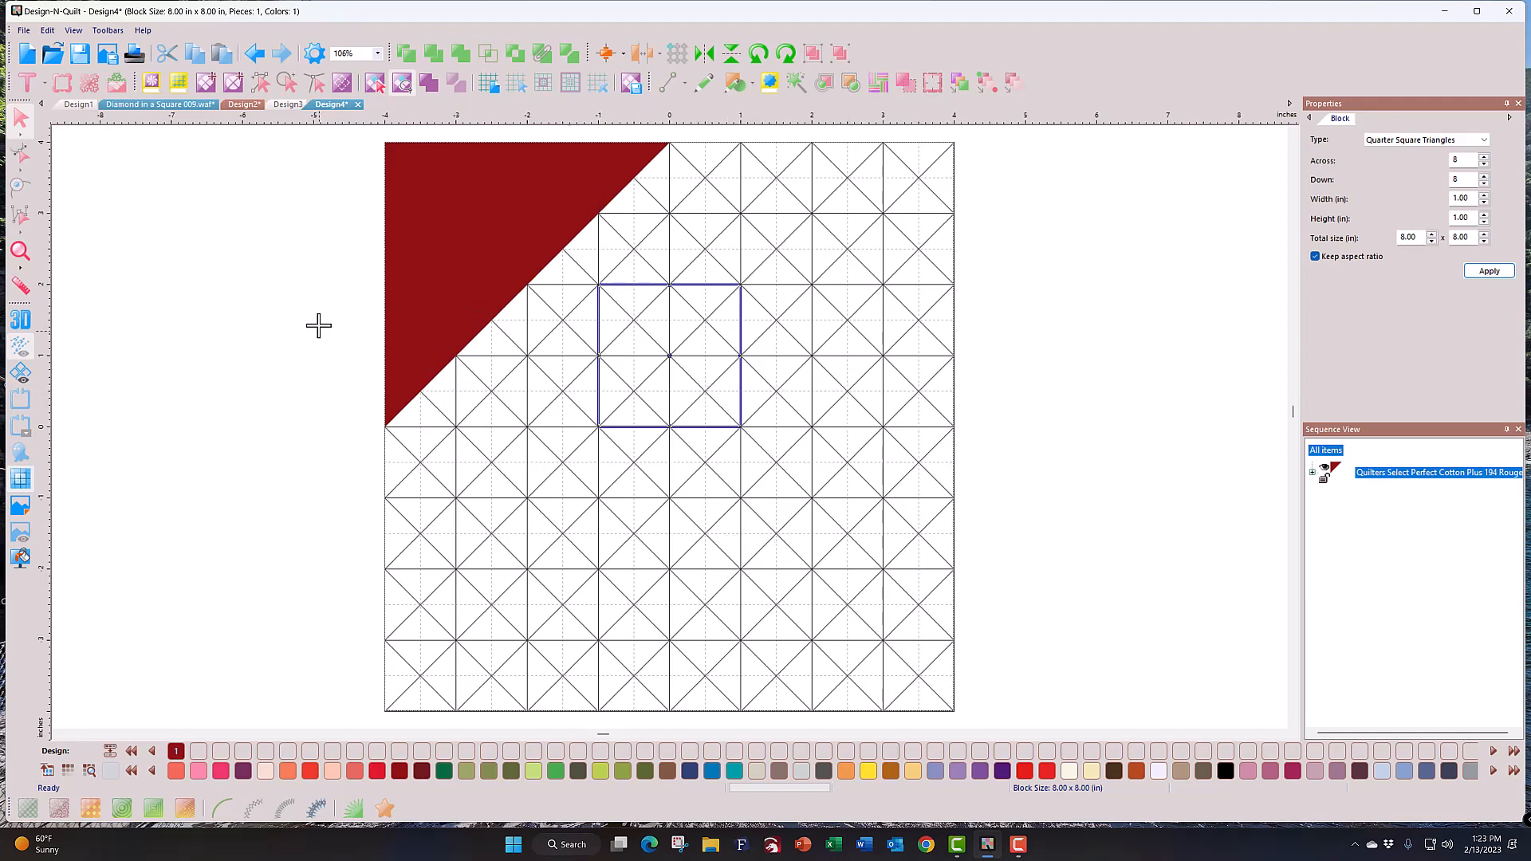
# Step: Undo the red triangle, resize the block to 4 across by 4 down, and zoom in
pyautogui.click(254, 54)
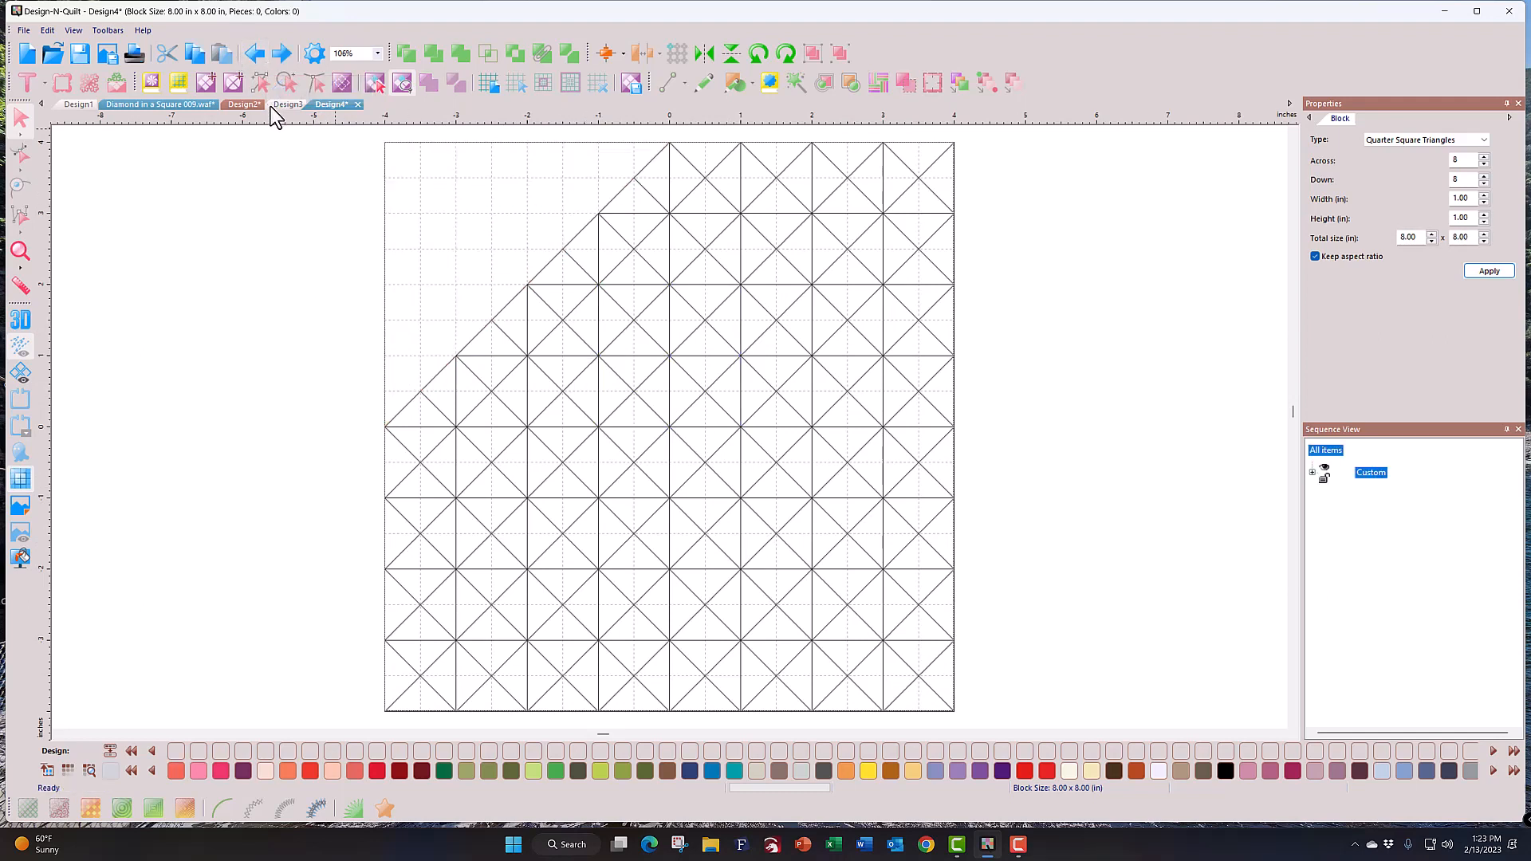
pyautogui.click(252, 56)
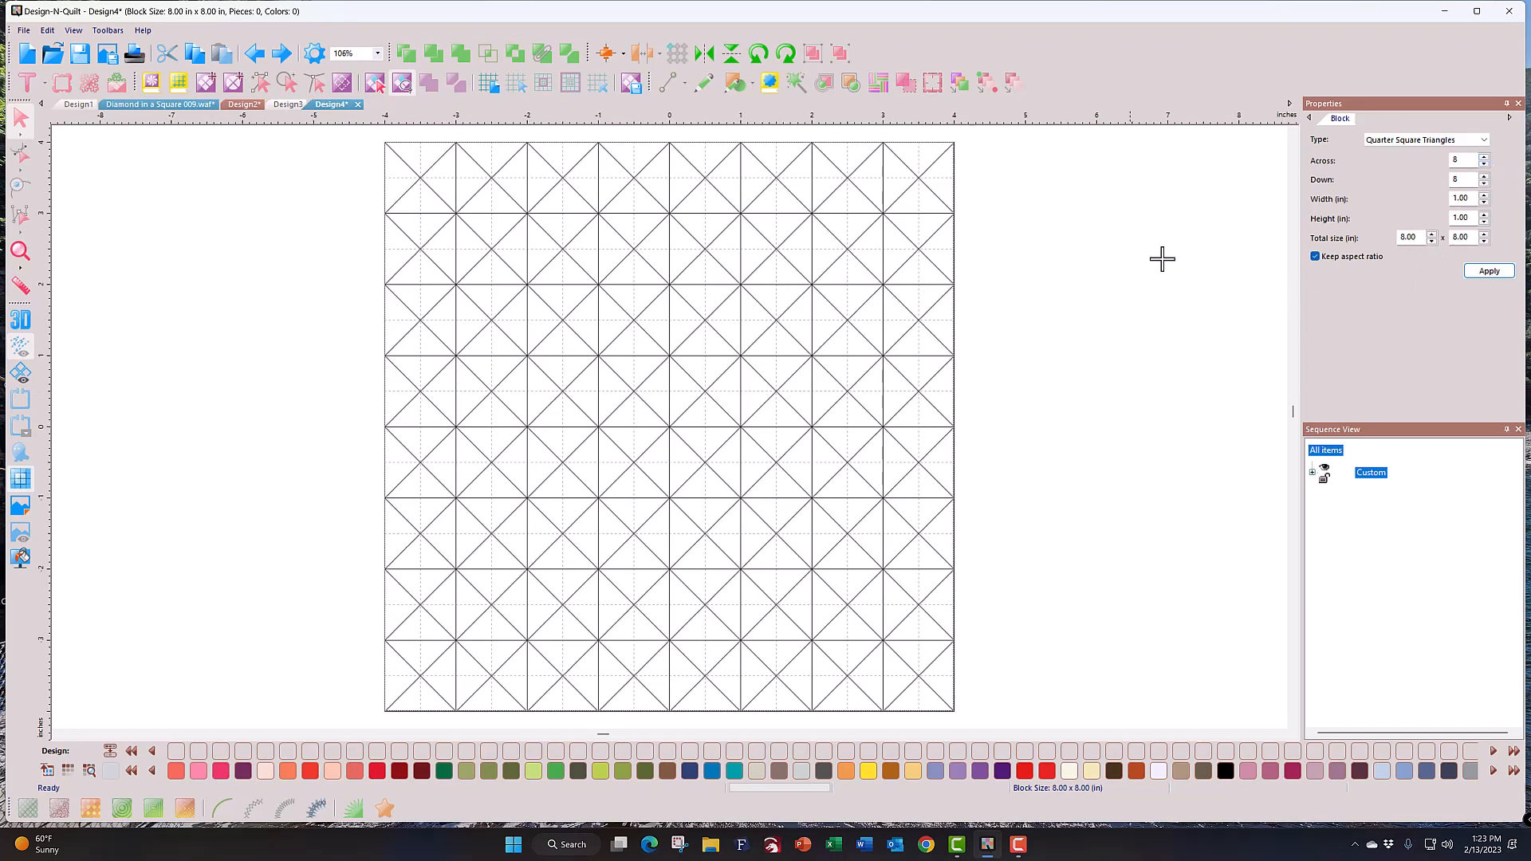
pyautogui.moveTo(1466, 163); pyautogui.dragTo(1437, 162)
pyautogui.write('4')
pyautogui.press('Tab')
pyautogui.write('4')
pyautogui.click(1494, 271)
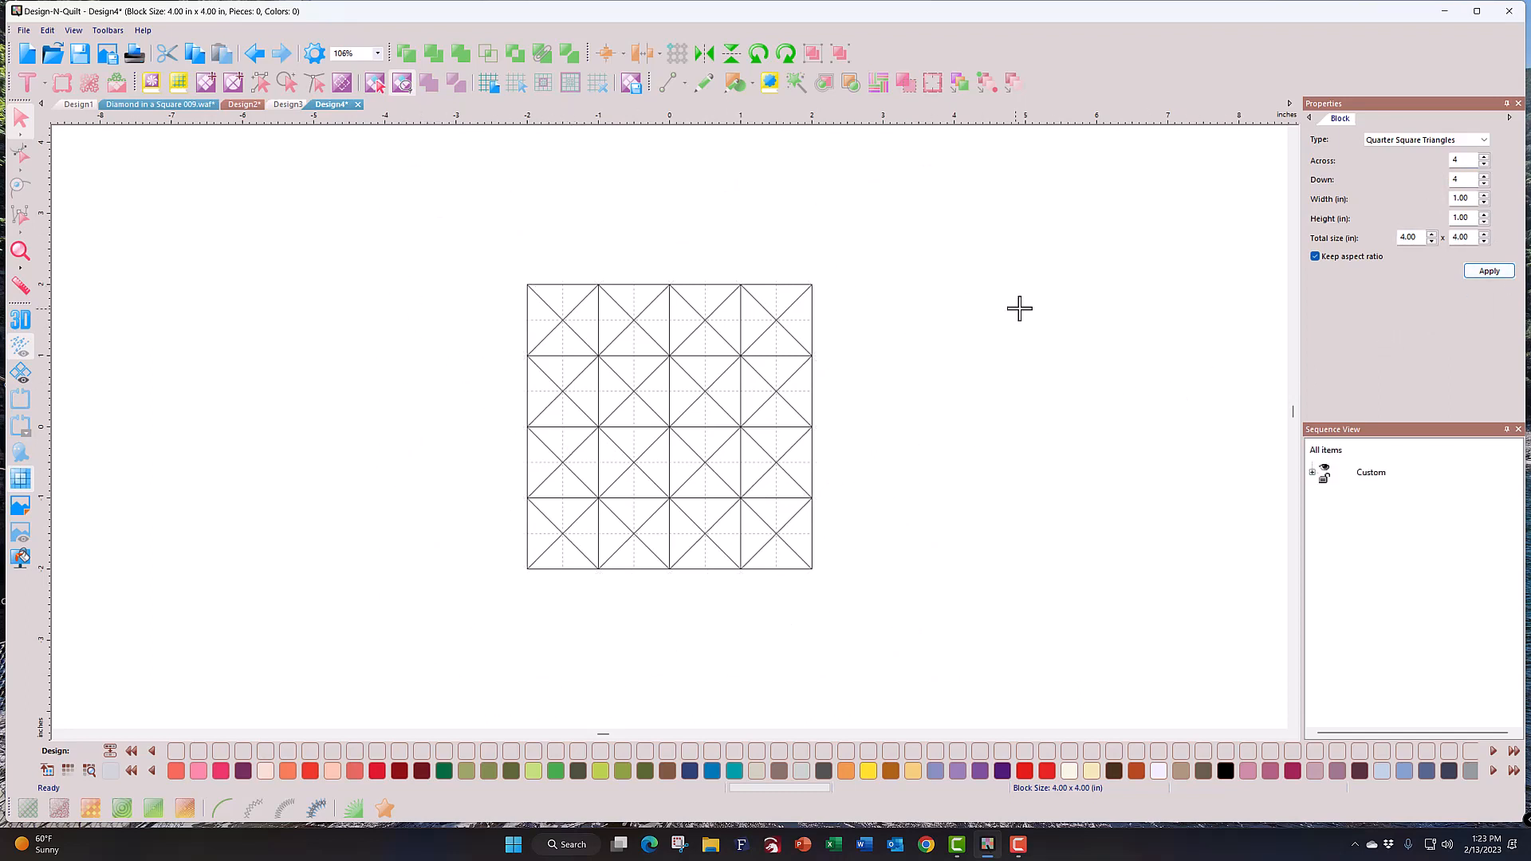
pyautogui.click(20, 249)
pyautogui.click(177, 347)
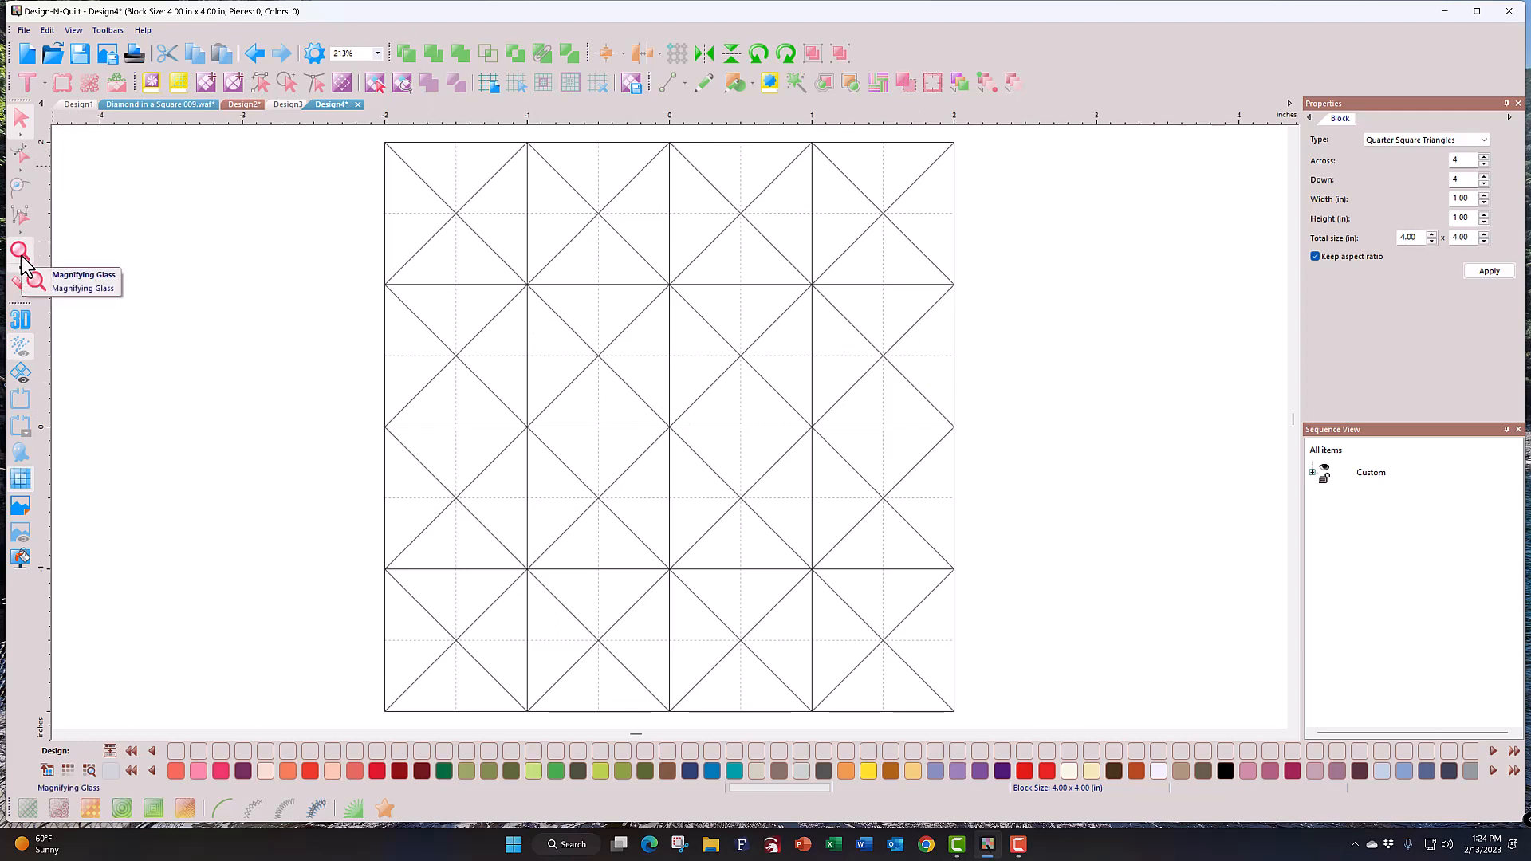
# Step: Create Design5, a blank 8 x 8 in advanced block on a 4 x 4 grid
pyautogui.click(375, 84)
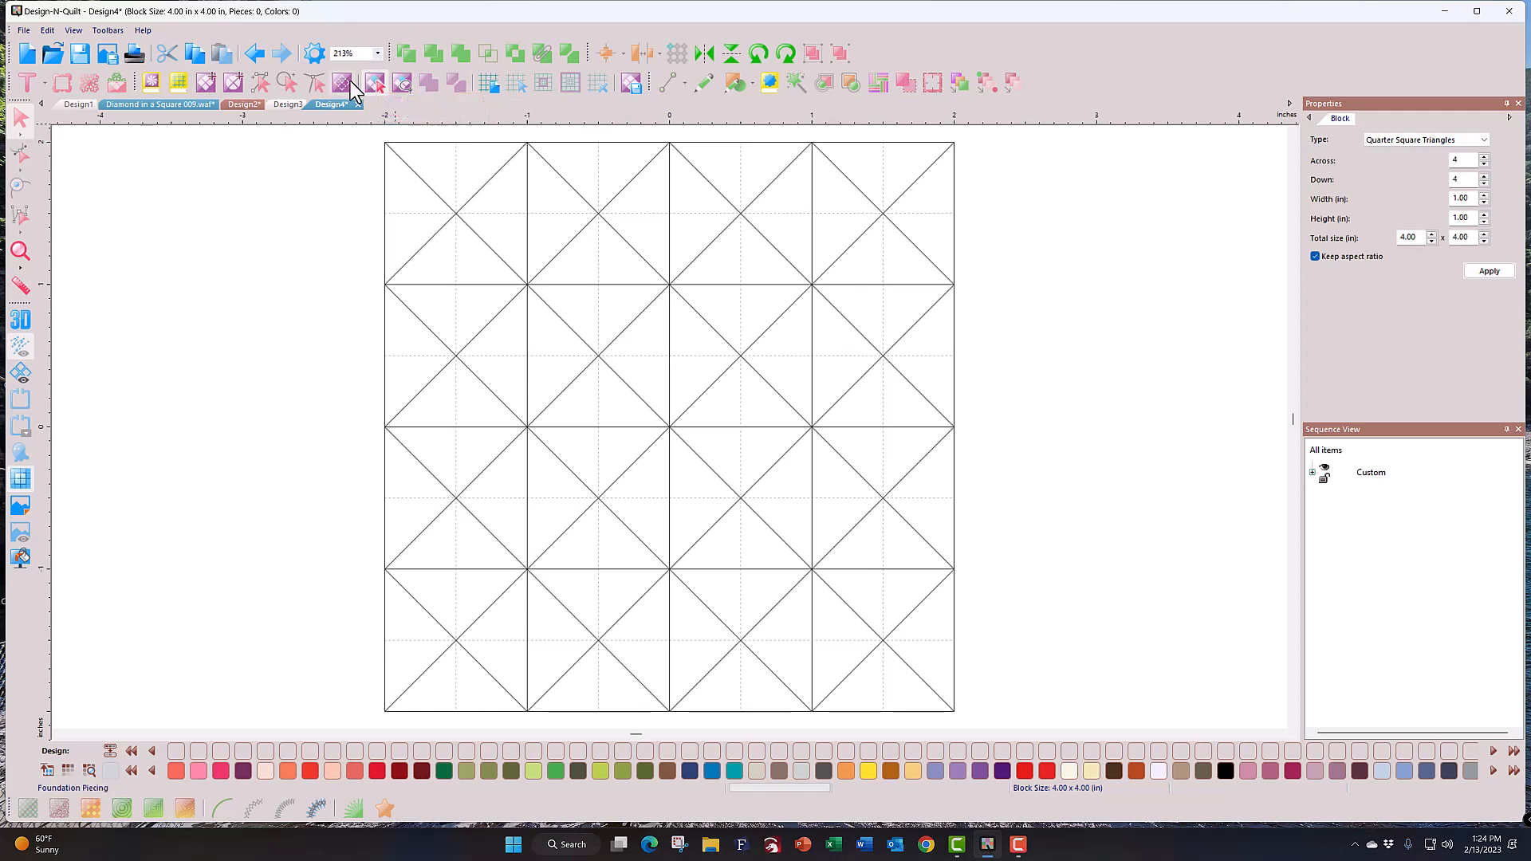
pyautogui.click(239, 83)
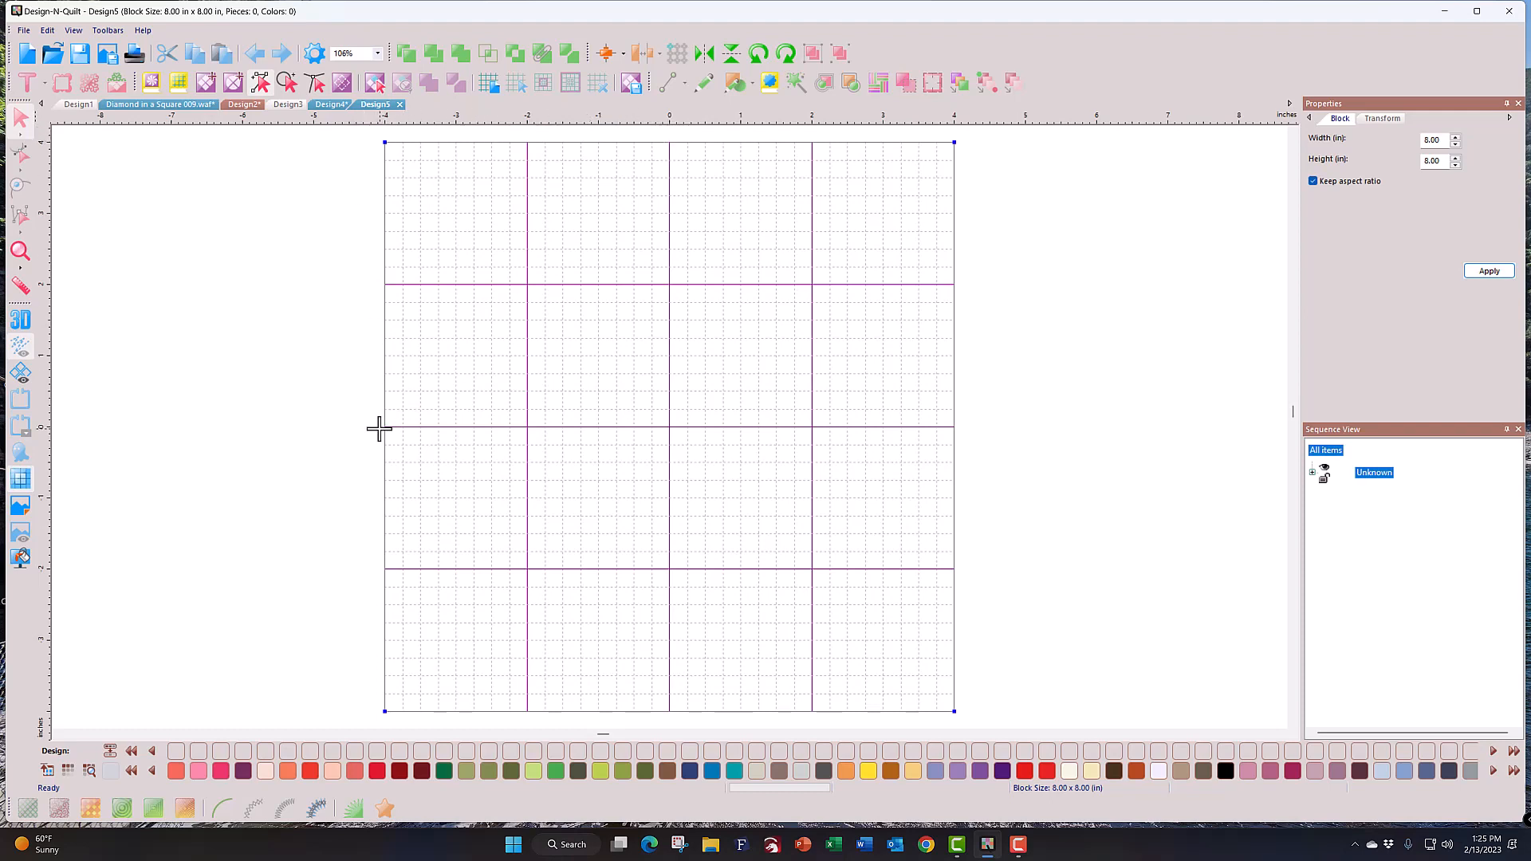
# Step: Draw lines joining the left midpoint to the top centre and the top centre to the right midpoint
pyautogui.moveTo(385, 426); pyautogui.dragTo(669, 142)
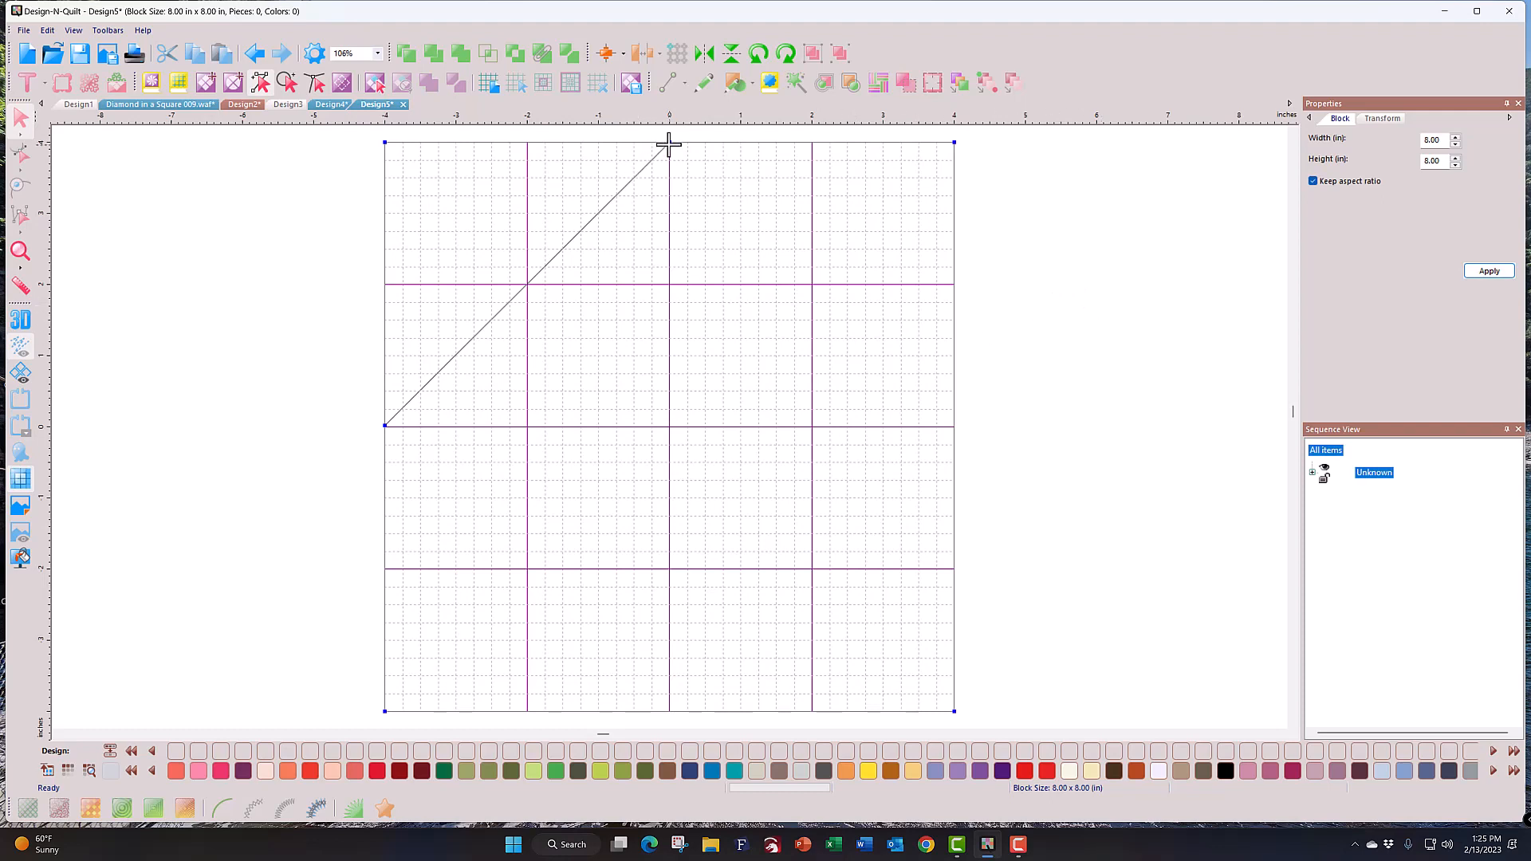
pyautogui.moveTo(669, 142)
pyautogui.mouseDown()
pyautogui.moveTo(851, 351)
pyautogui.moveTo(954, 427)
pyautogui.moveTo(677, 708)
pyautogui.moveTo(482, 537)
pyautogui.moveTo(385, 427)
pyautogui.mouseUp()
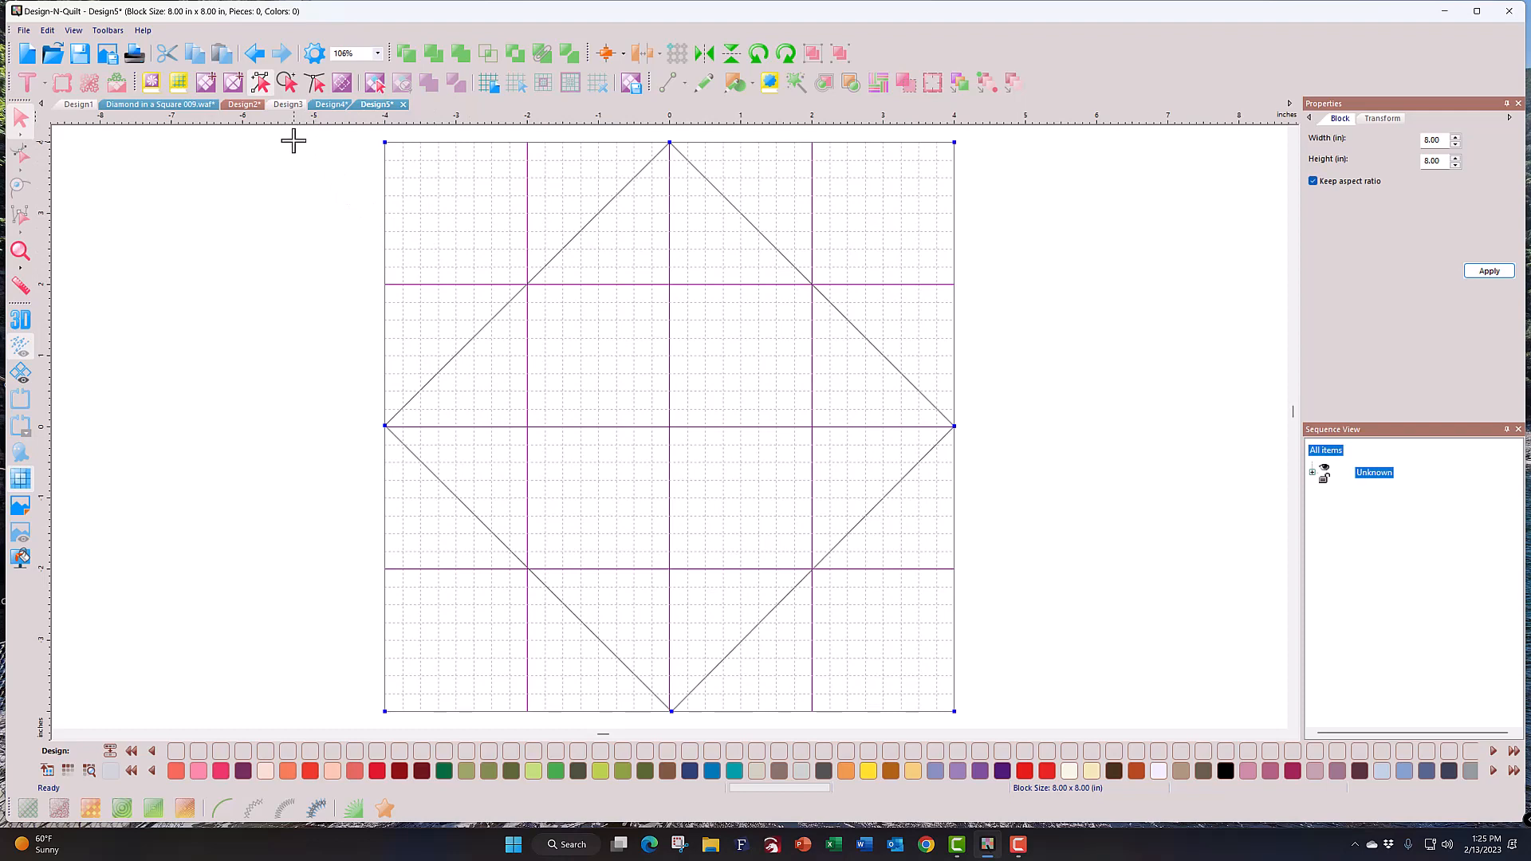
pyautogui.click(376, 87)
pyautogui.click(437, 228)
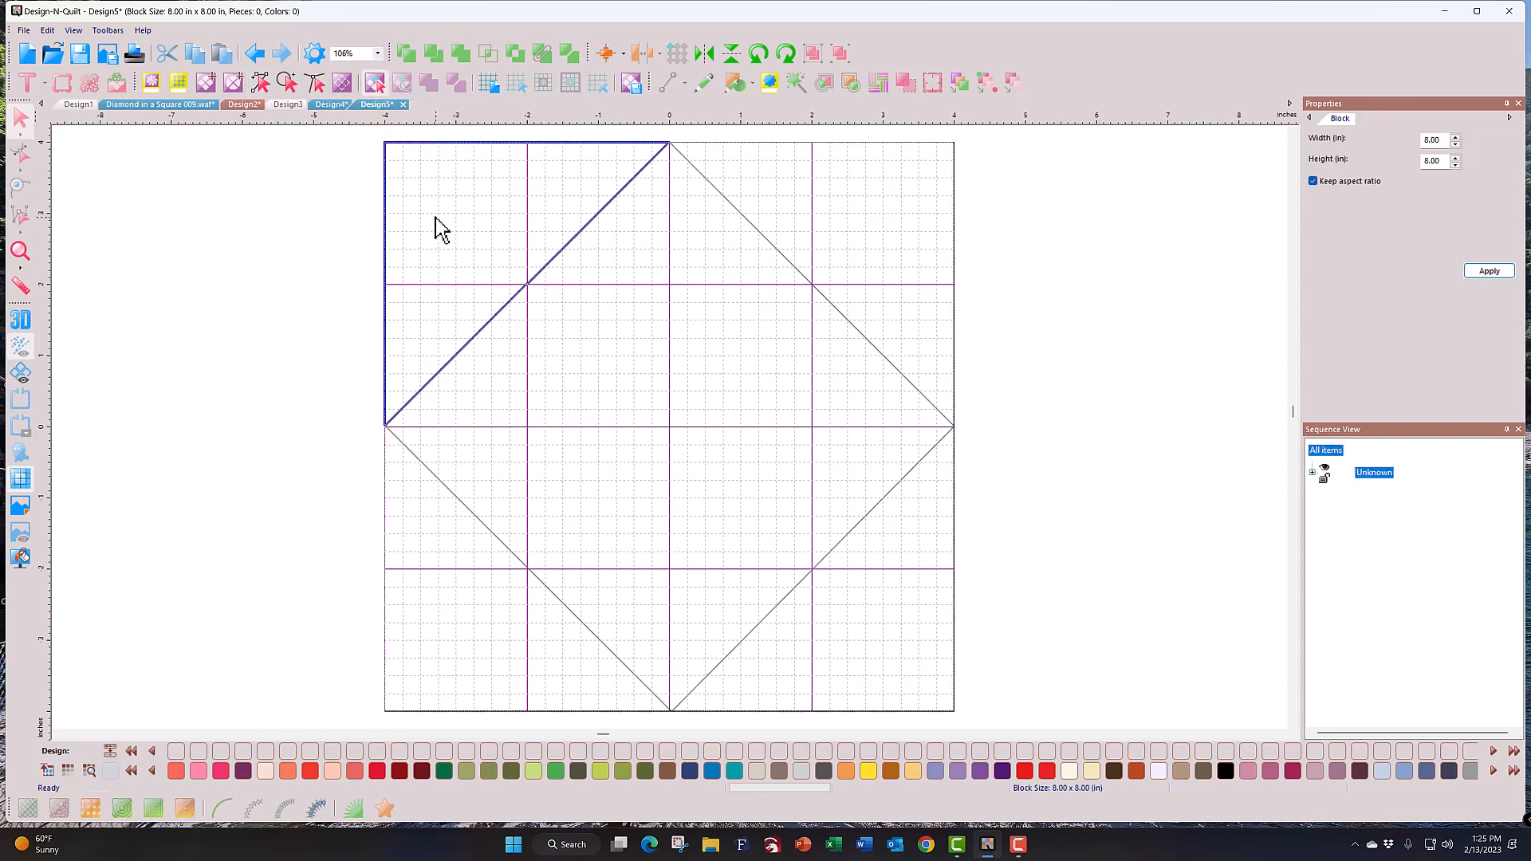
pyautogui.click(790, 201)
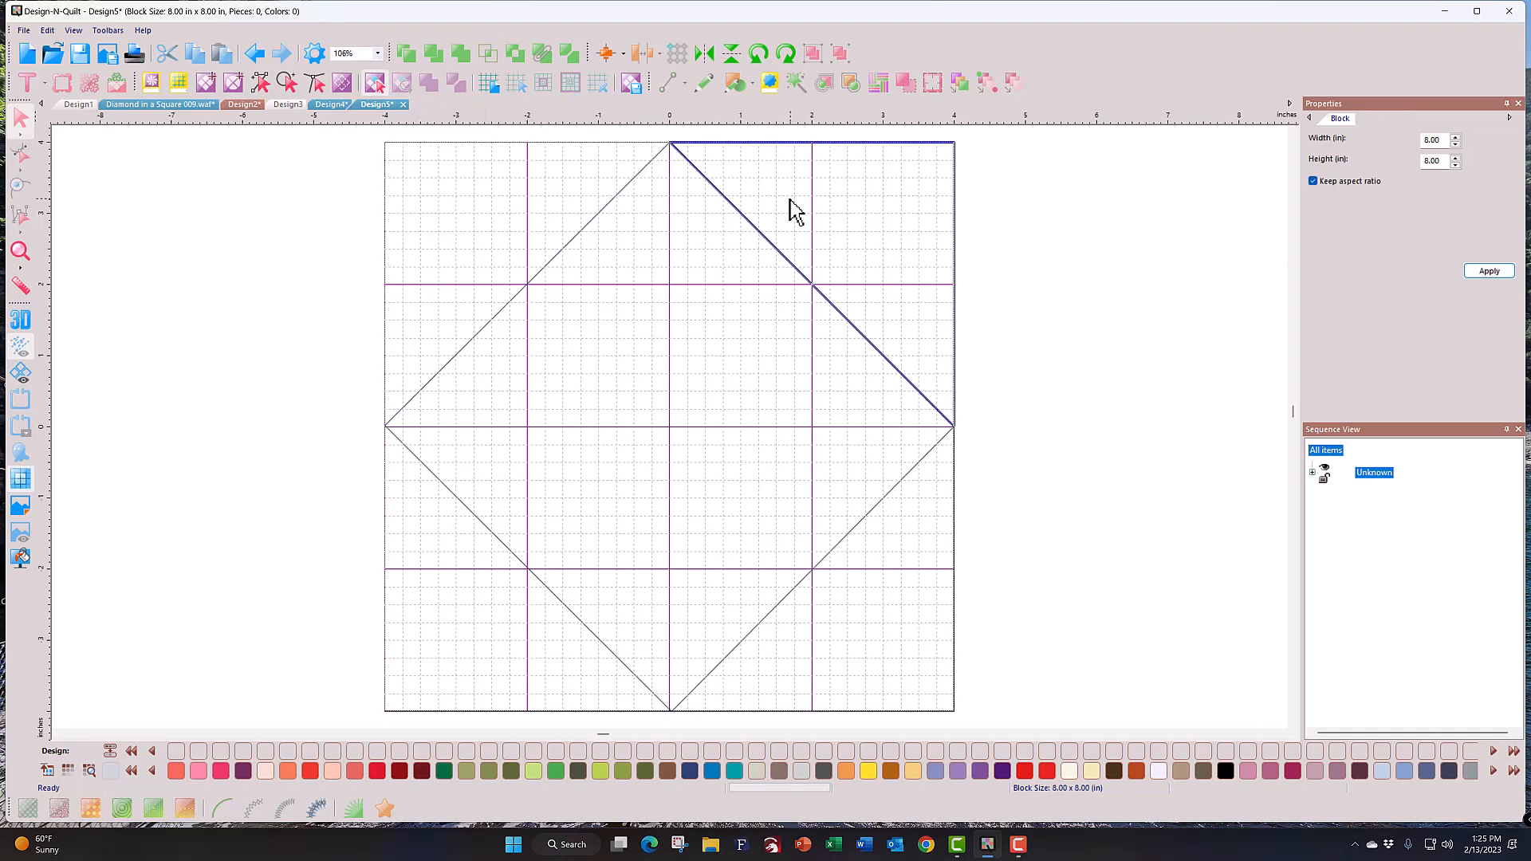
pyautogui.click(750, 290)
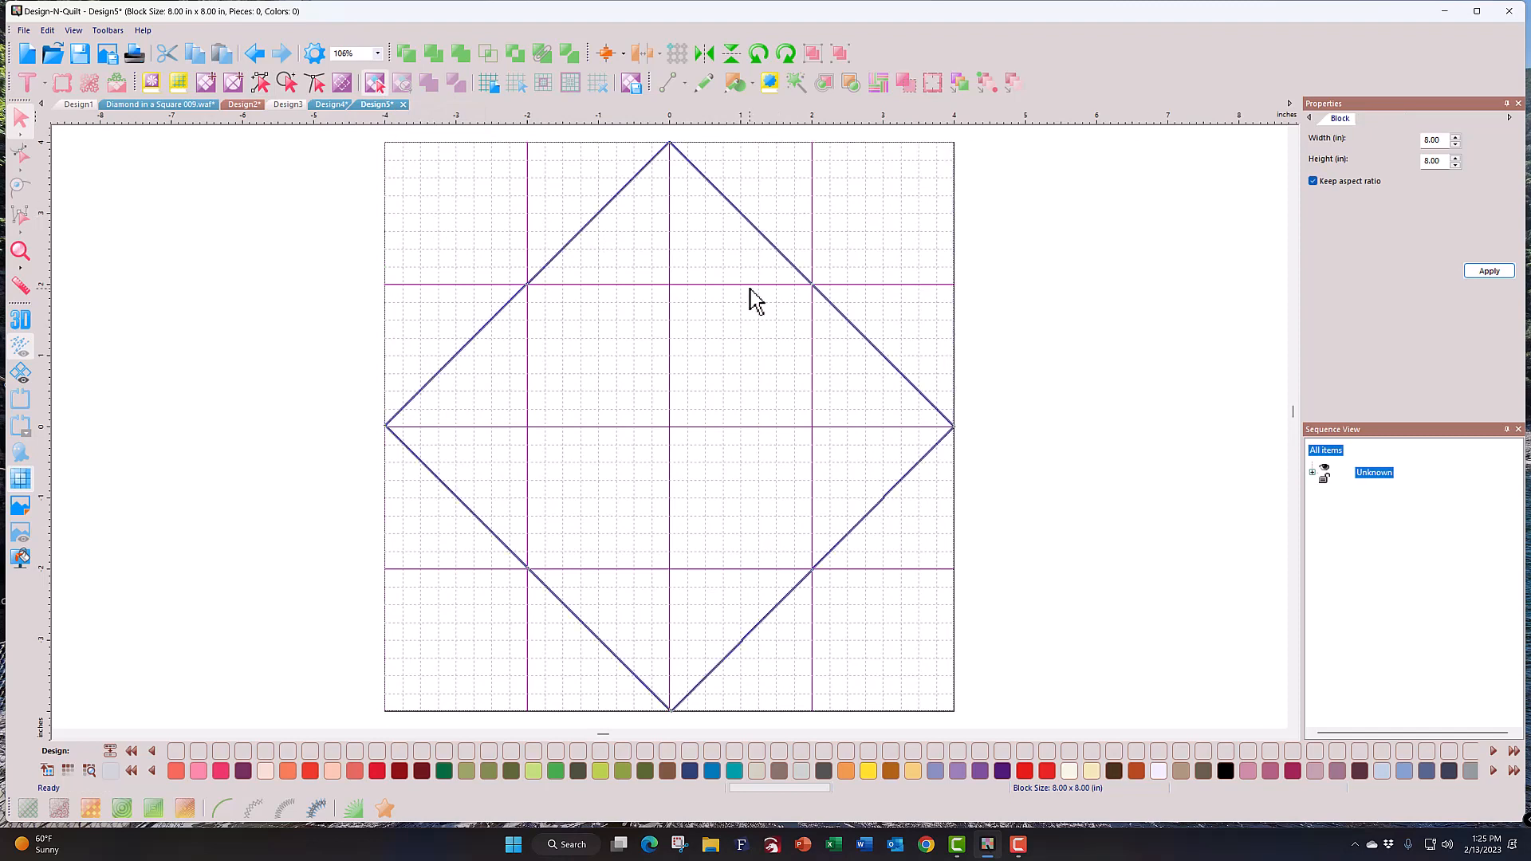
pyautogui.click(889, 557)
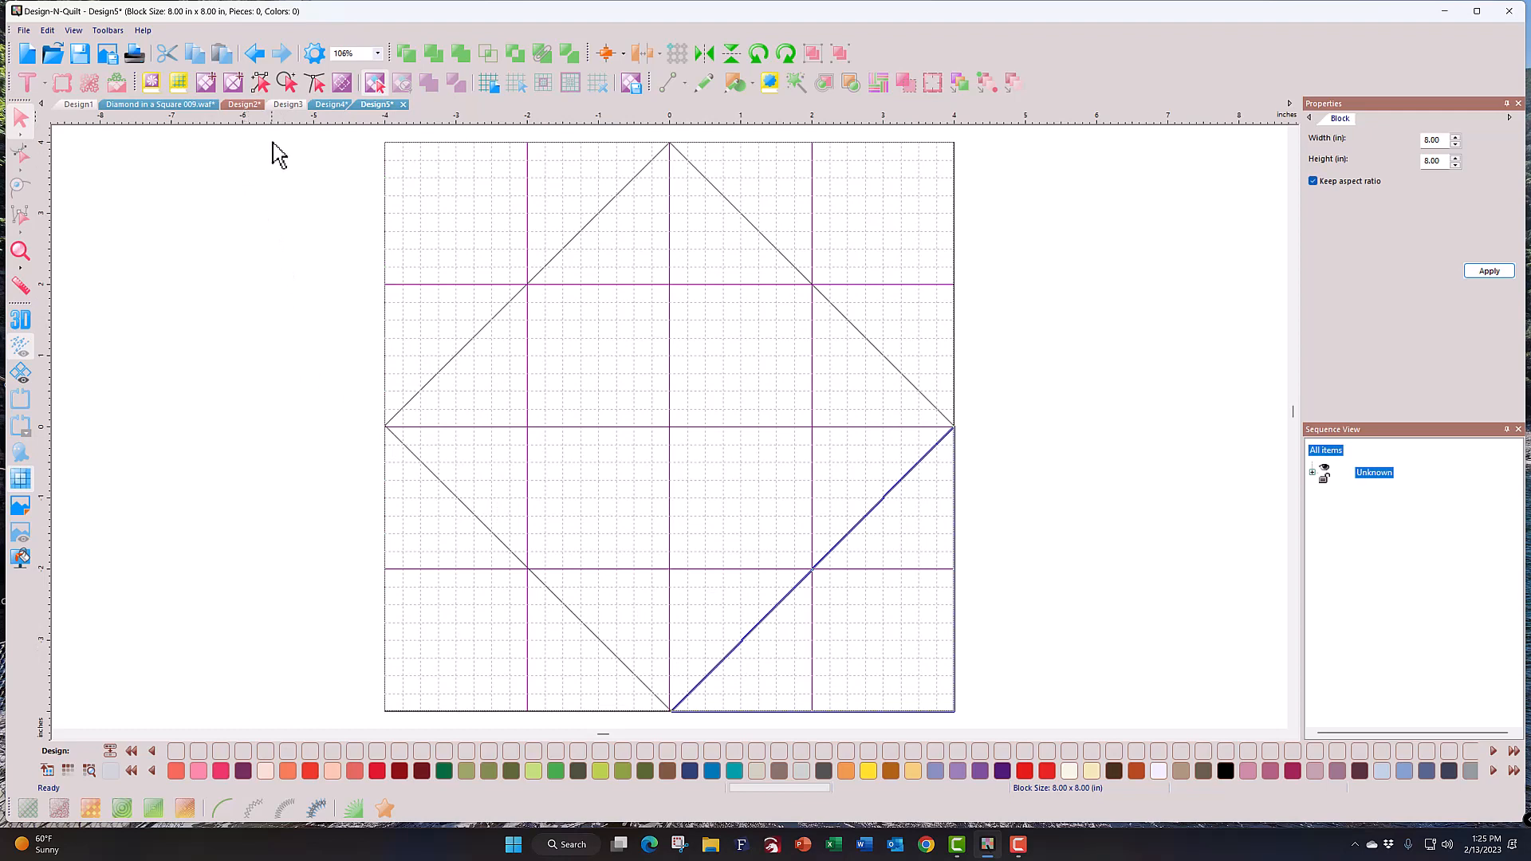
pyautogui.click(261, 84)
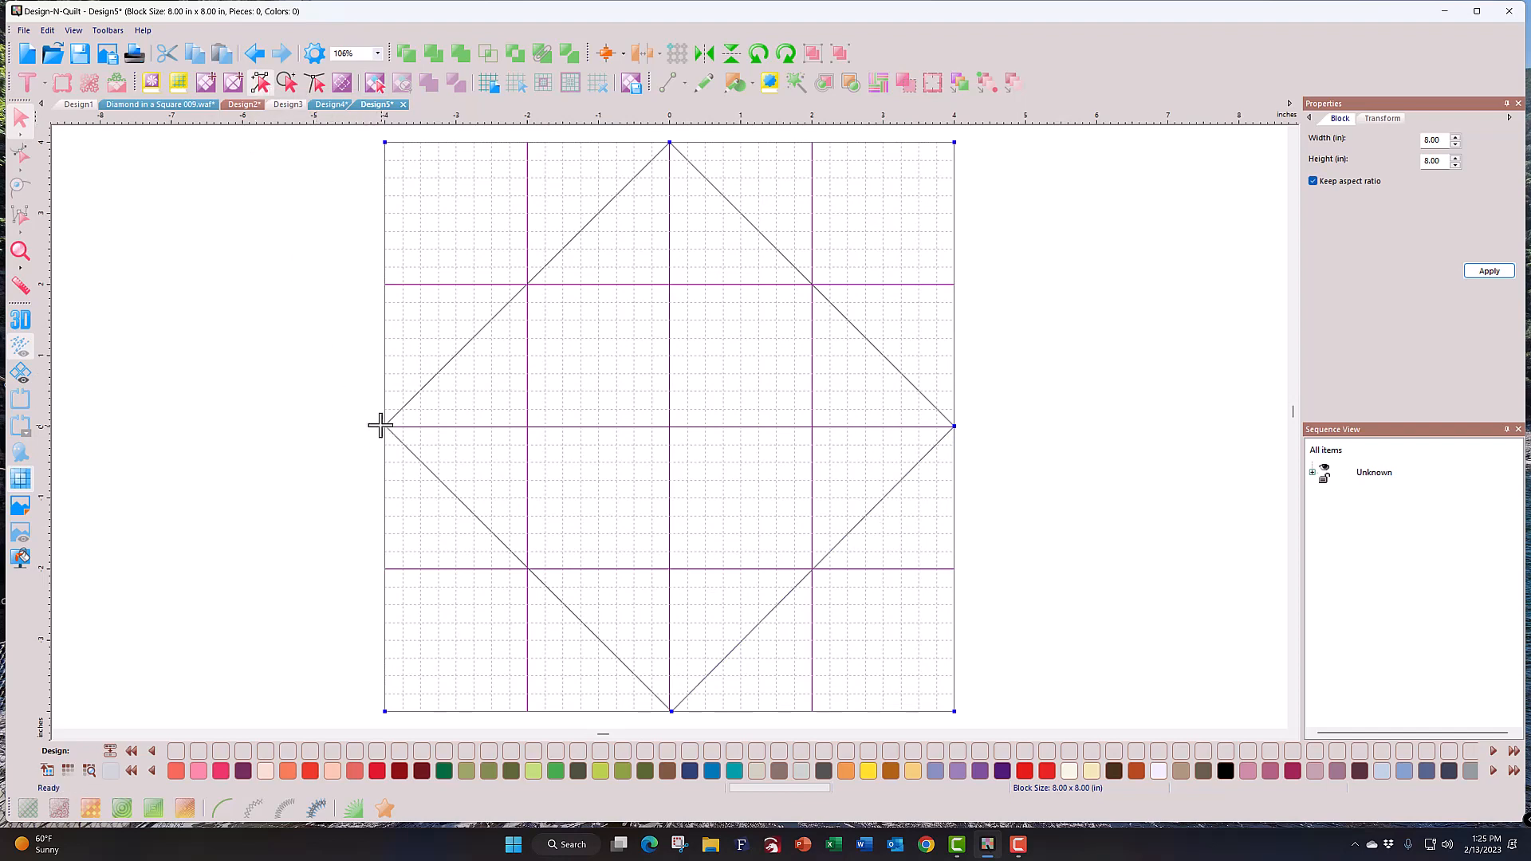
# Step: Draw horizontal and vertical centre lines through the block, redrawing the vertical line from the top apex
pyautogui.moveTo(389, 426); pyautogui.dragTo(949, 426)
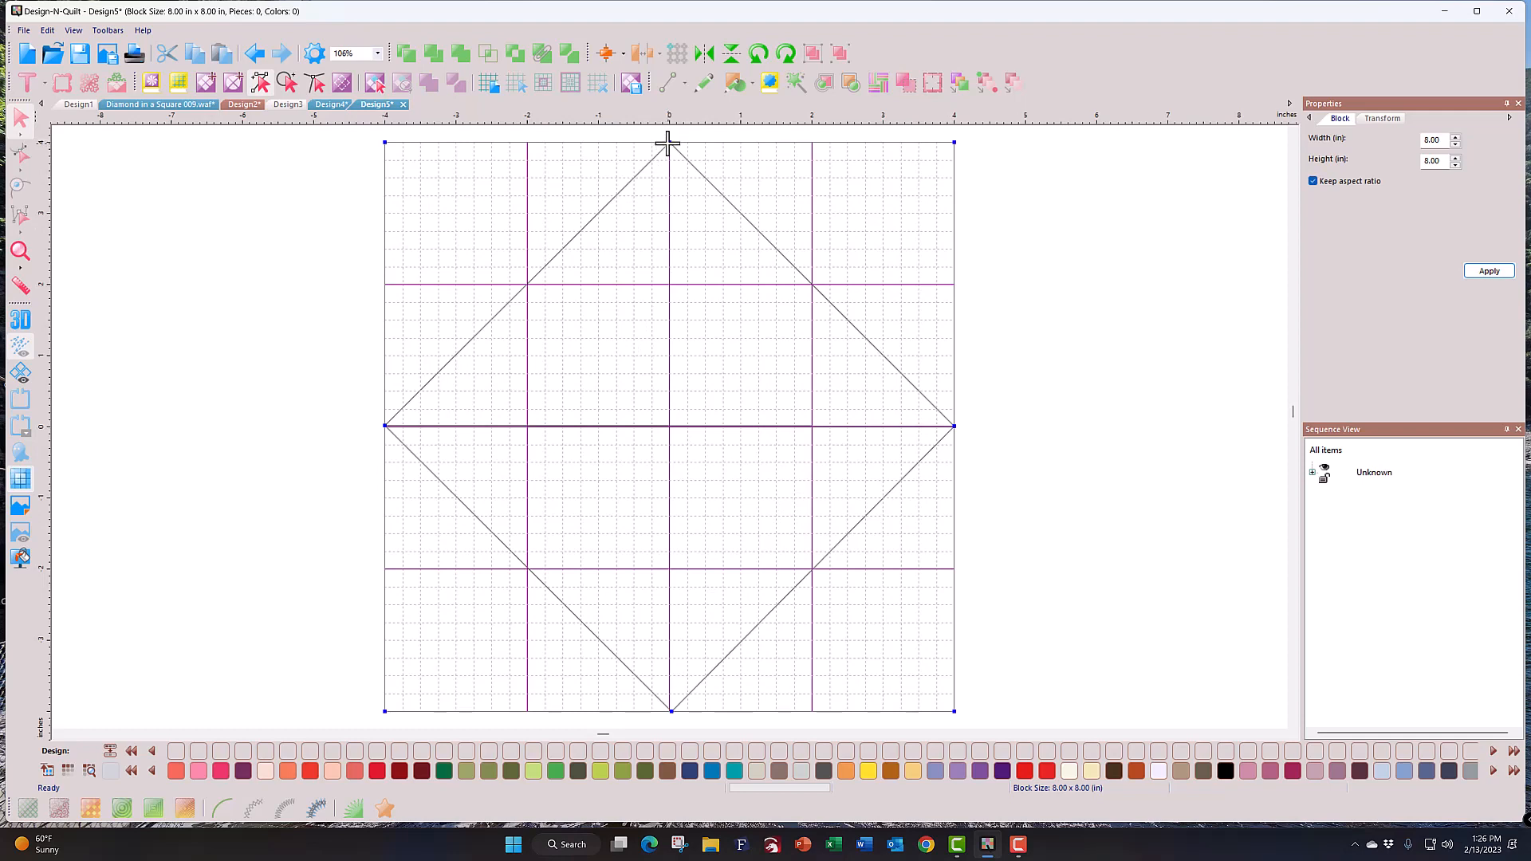
pyautogui.moveTo(668, 142)
pyautogui.mouseDown()
pyautogui.moveTo(649, 629)
pyautogui.moveTo(671, 711)
pyautogui.mouseUp()
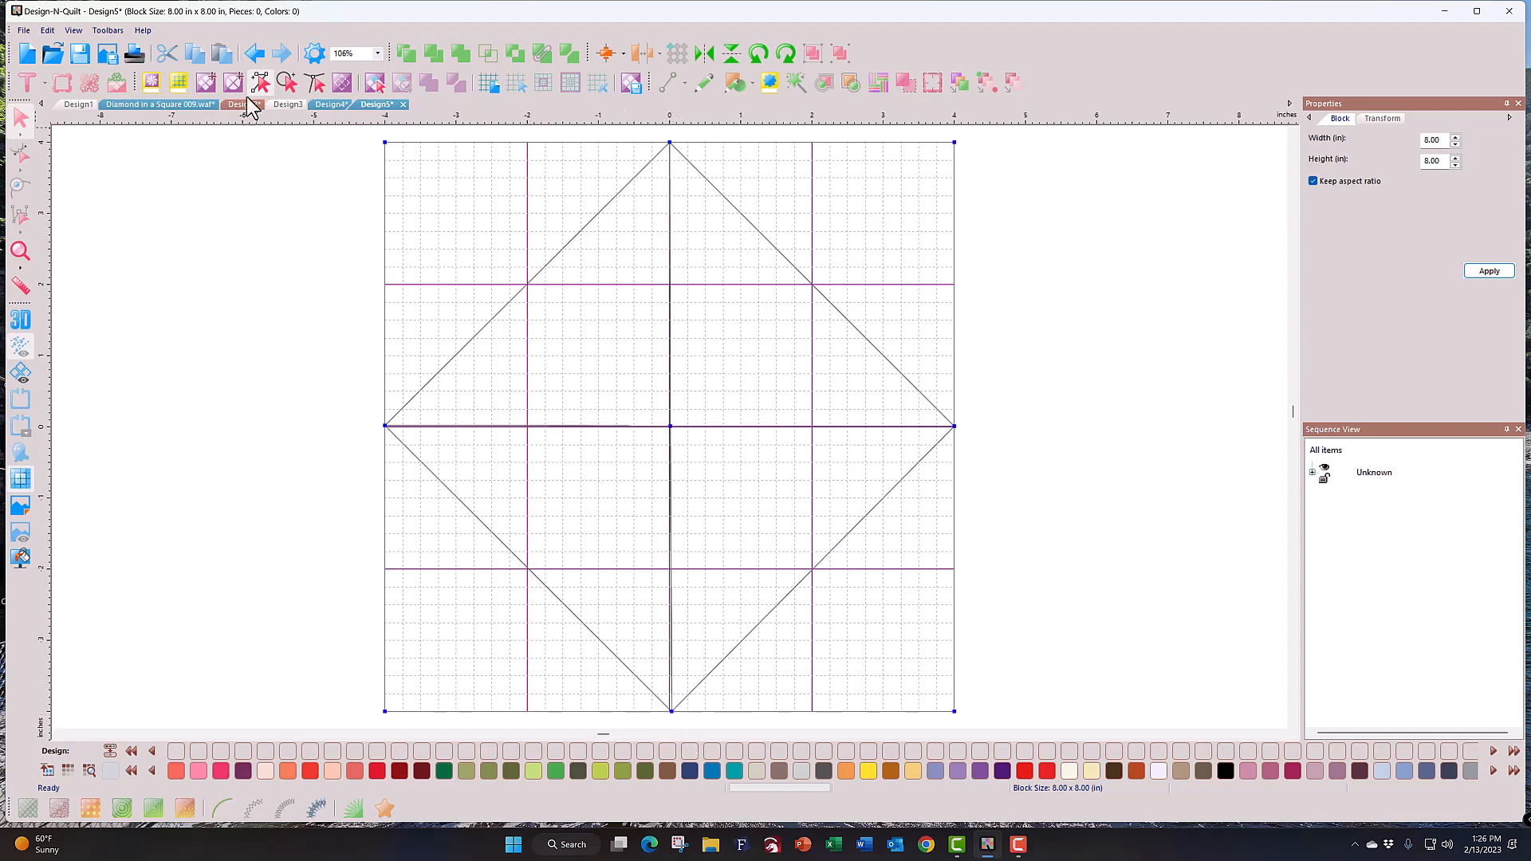
pyautogui.click(254, 53)
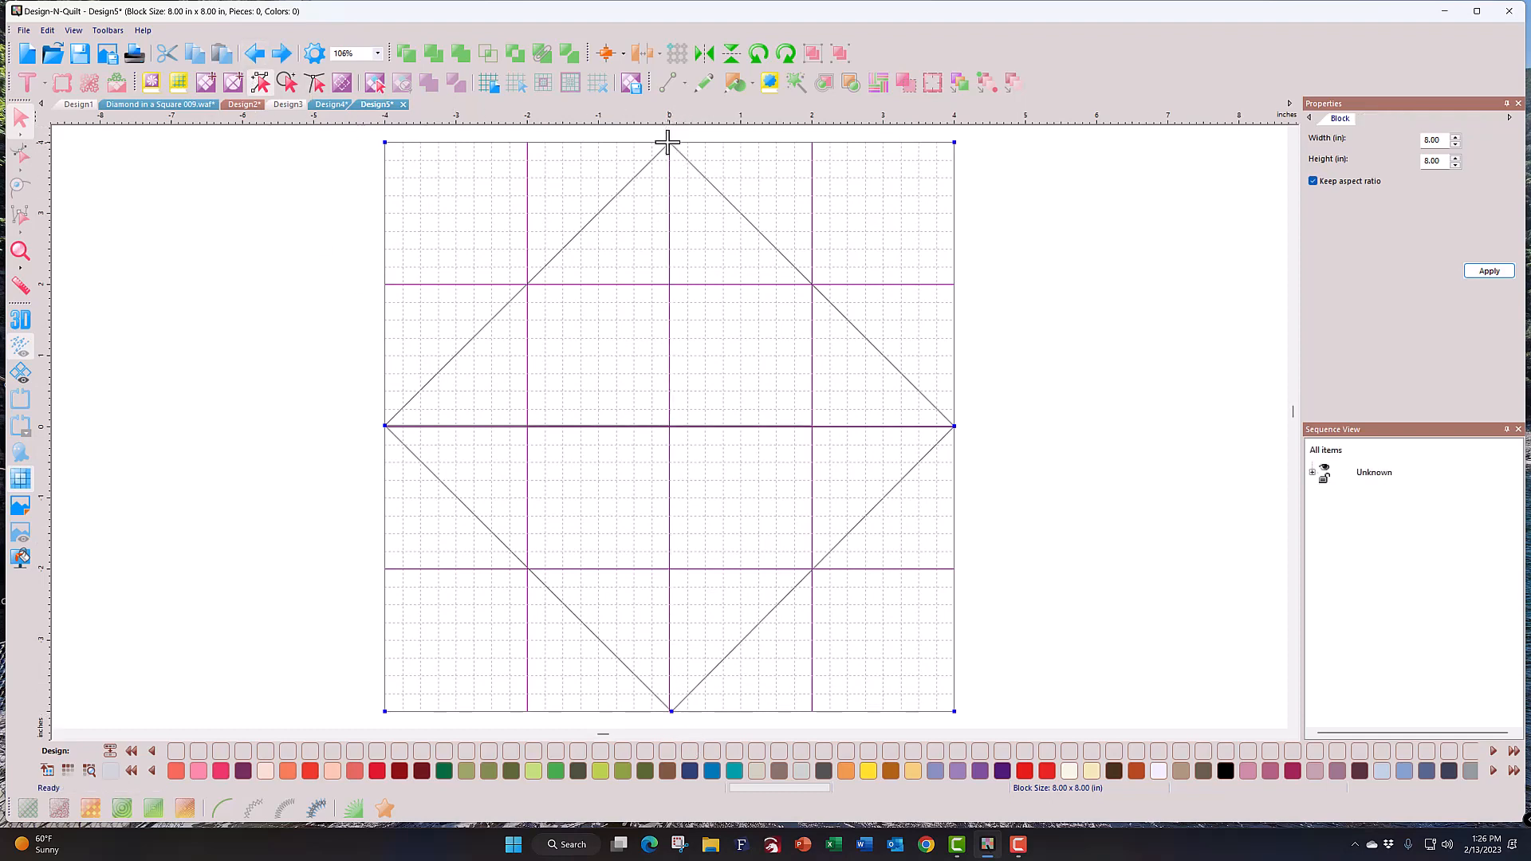
pyautogui.moveTo(670, 143)
pyautogui.mouseDown()
pyautogui.moveTo(647, 557)
pyautogui.moveTo(671, 711)
pyautogui.mouseUp()
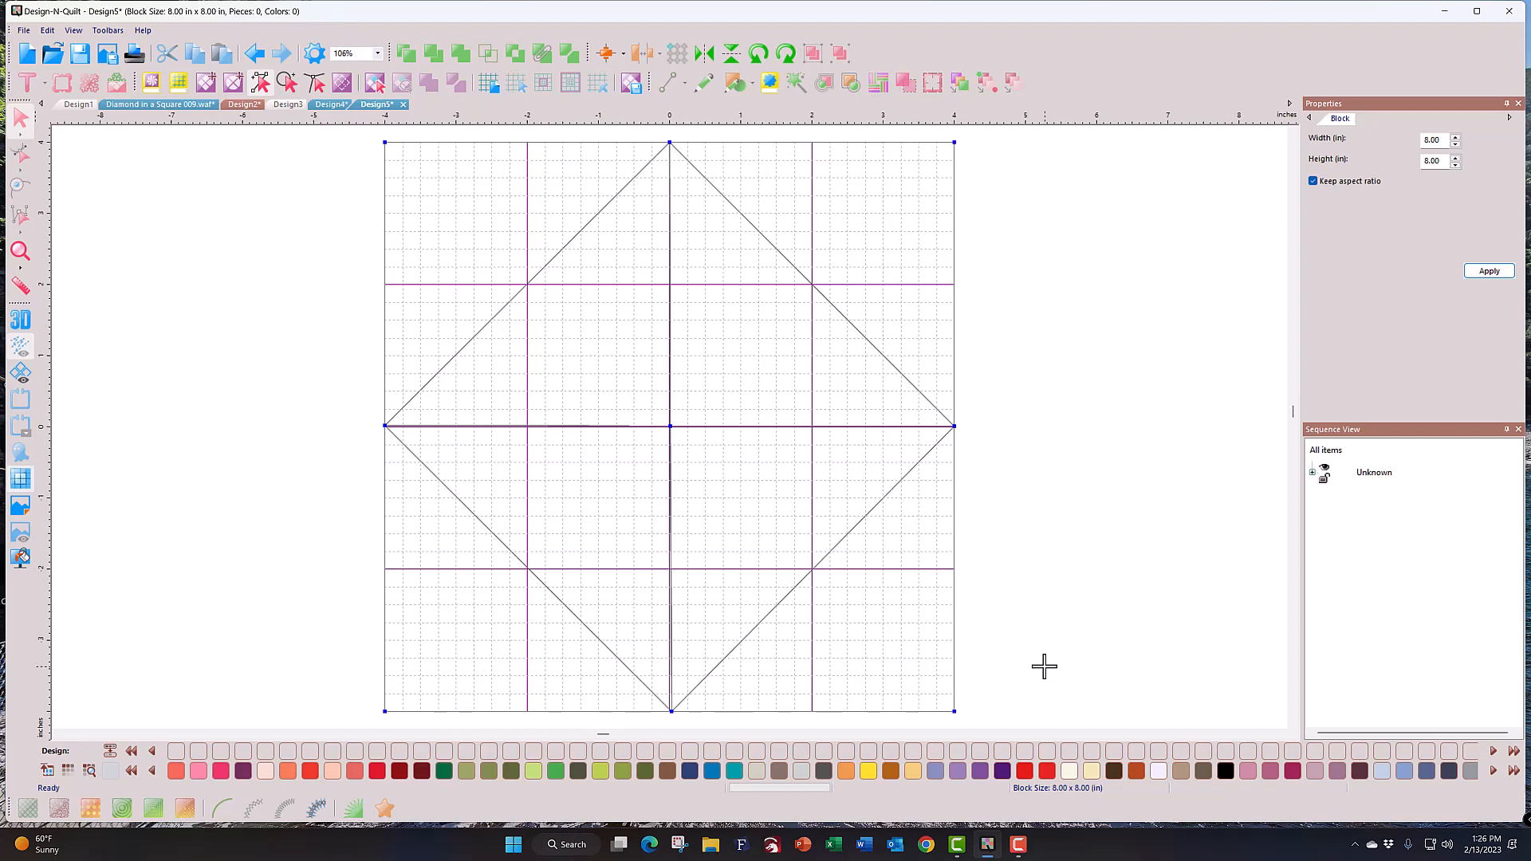
# Step: Select each of the four diamond quarter pieces to check them, then return to Design2
pyautogui.click(381, 83)
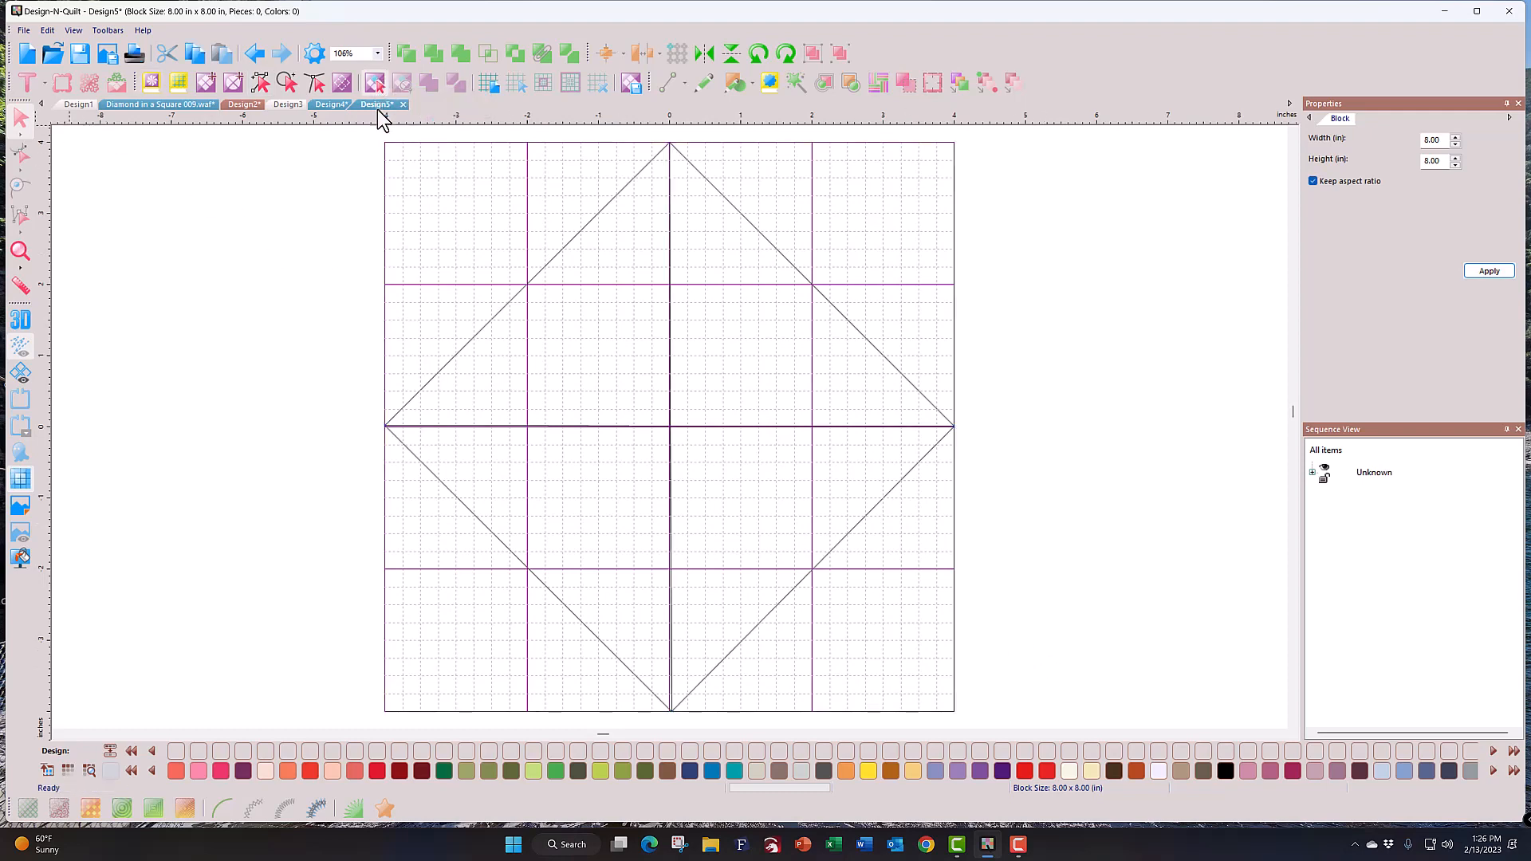
pyautogui.click(559, 311)
pyautogui.click(756, 387)
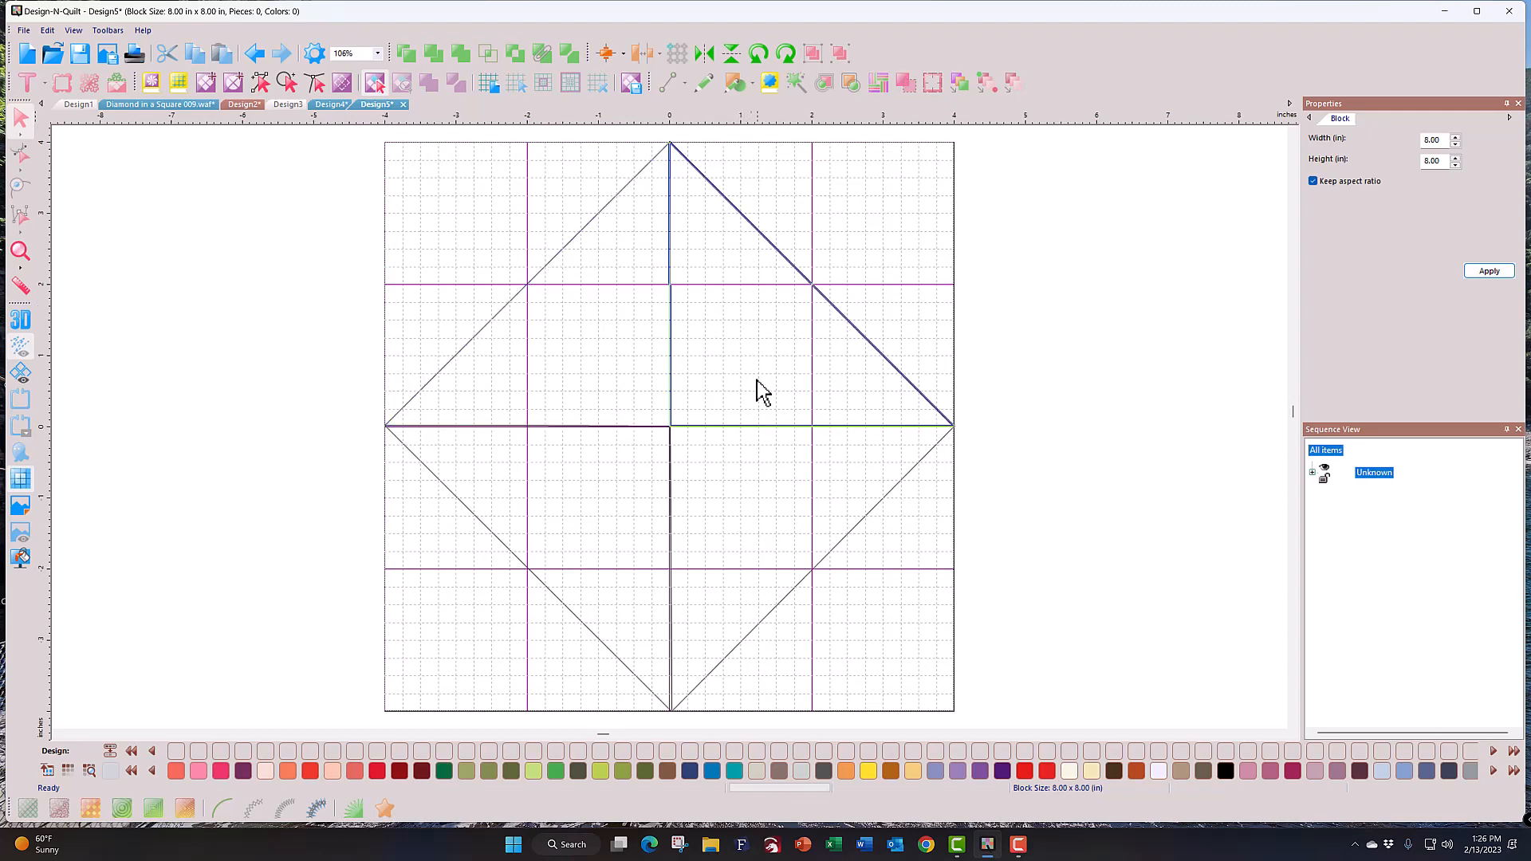
pyautogui.click(779, 486)
pyautogui.click(603, 534)
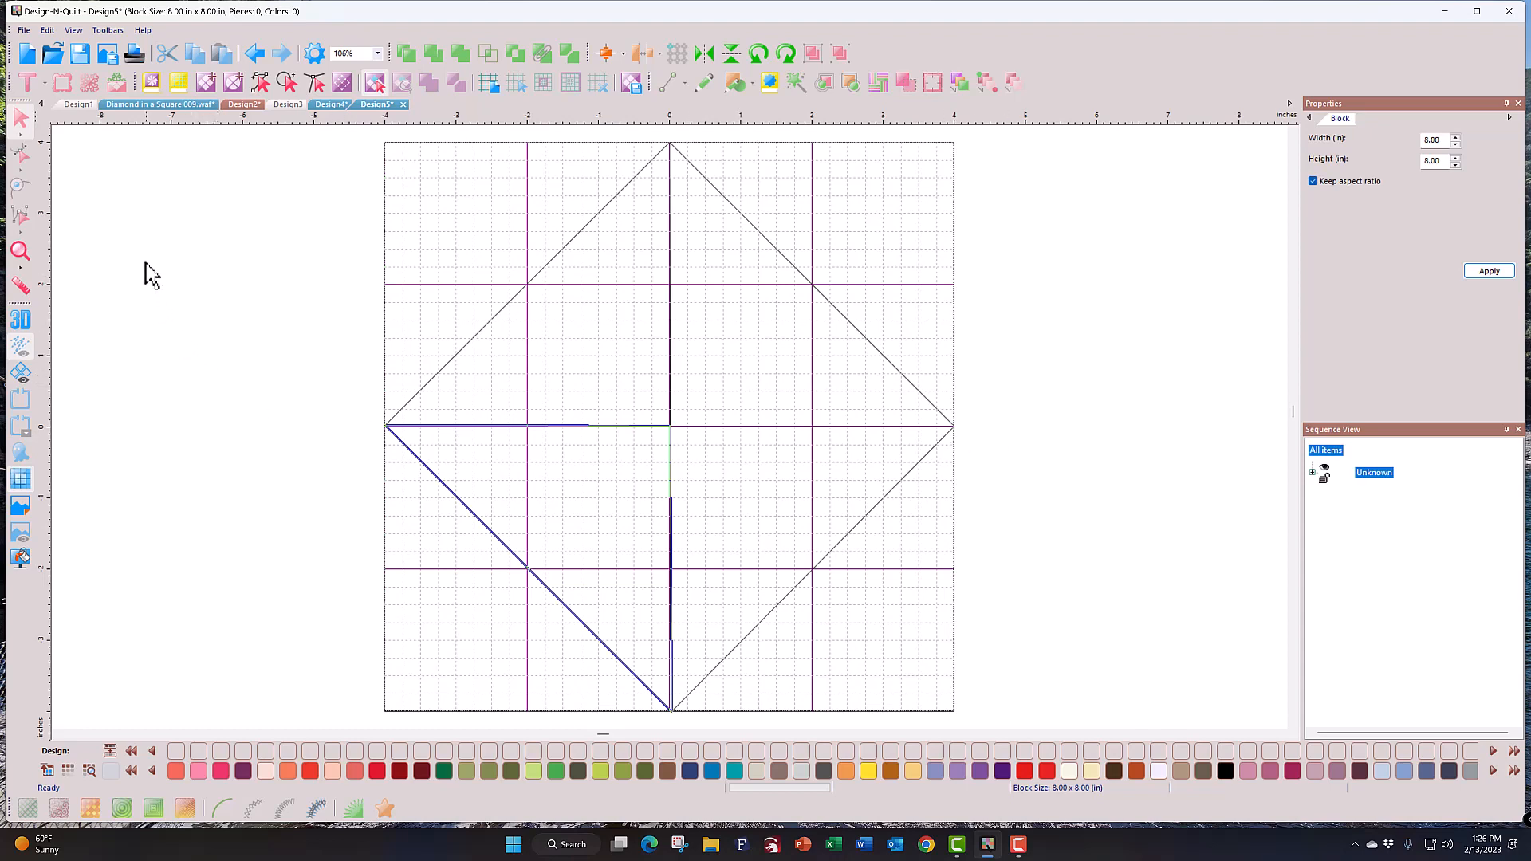
pyautogui.click(241, 106)
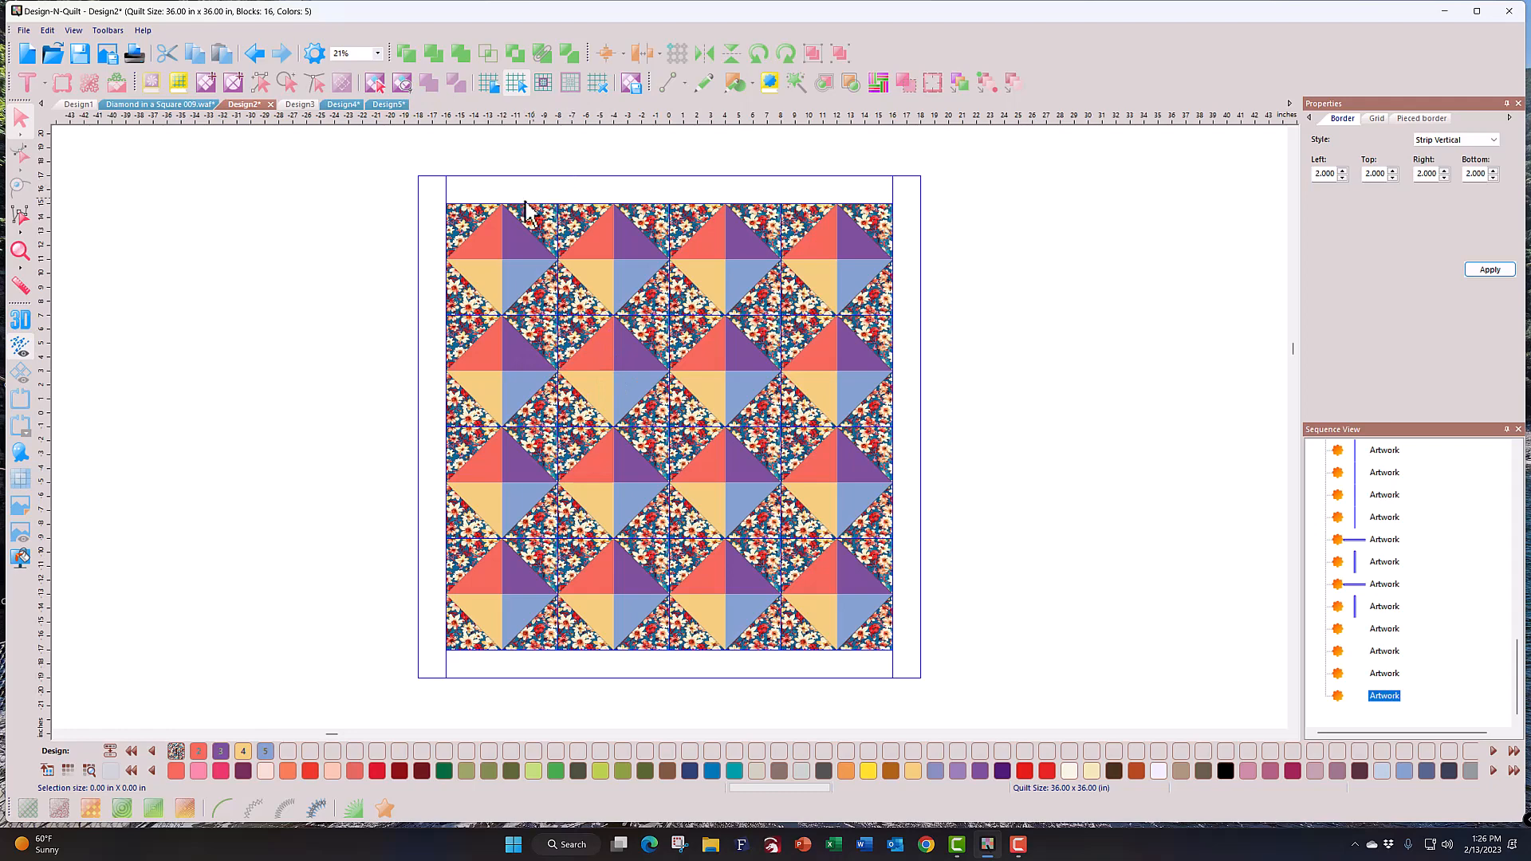
# Step: Colour the left, top, right and bottom border strips of the quilt blue
pyautogui.click(429, 211)
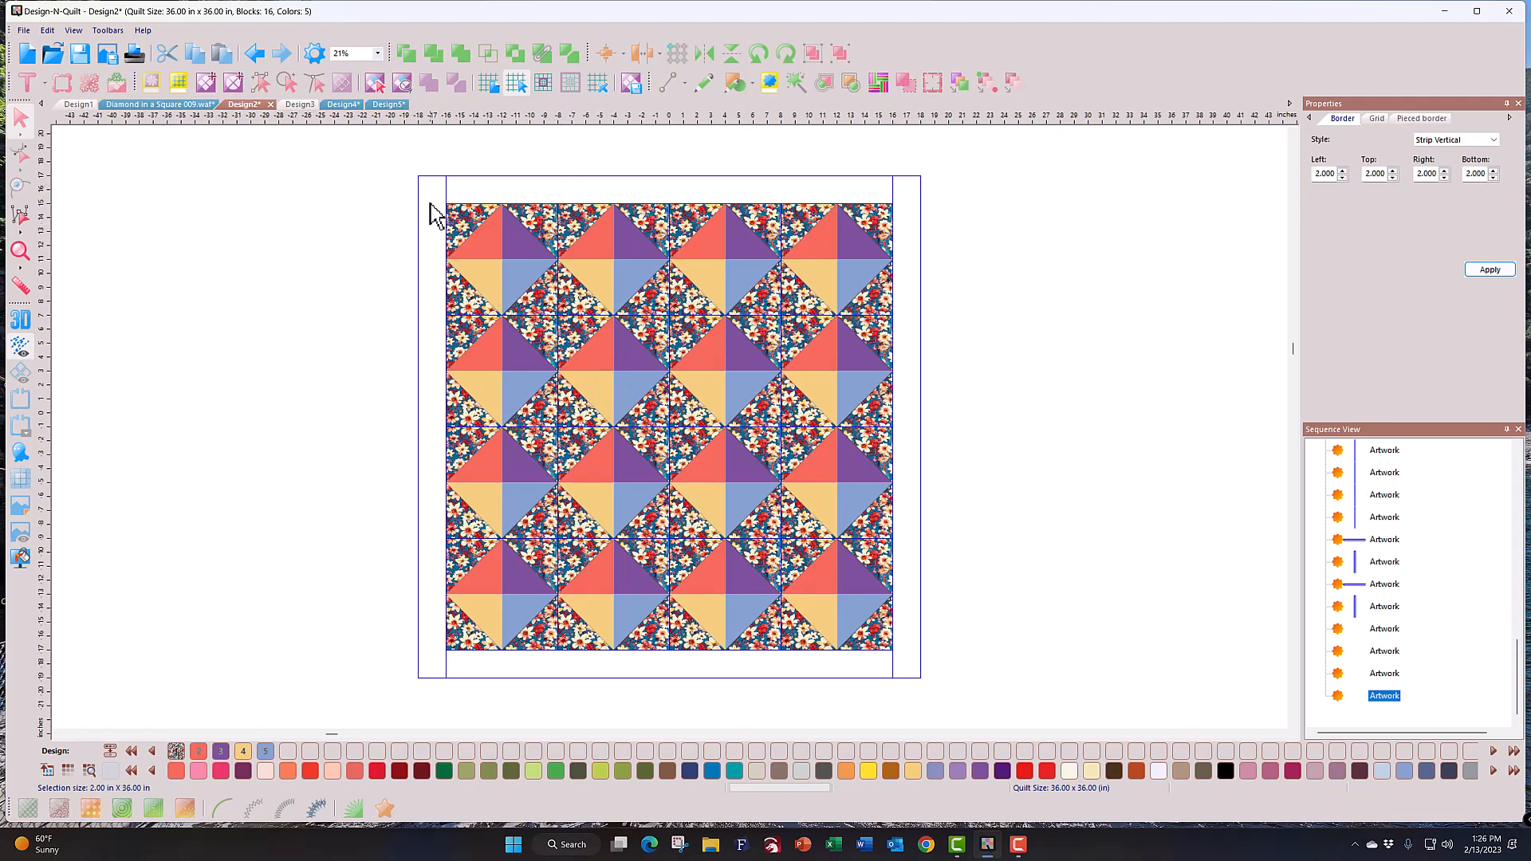
pyautogui.keyDown('shift'); pyautogui.click(546, 193); pyautogui.keyUp('shift')
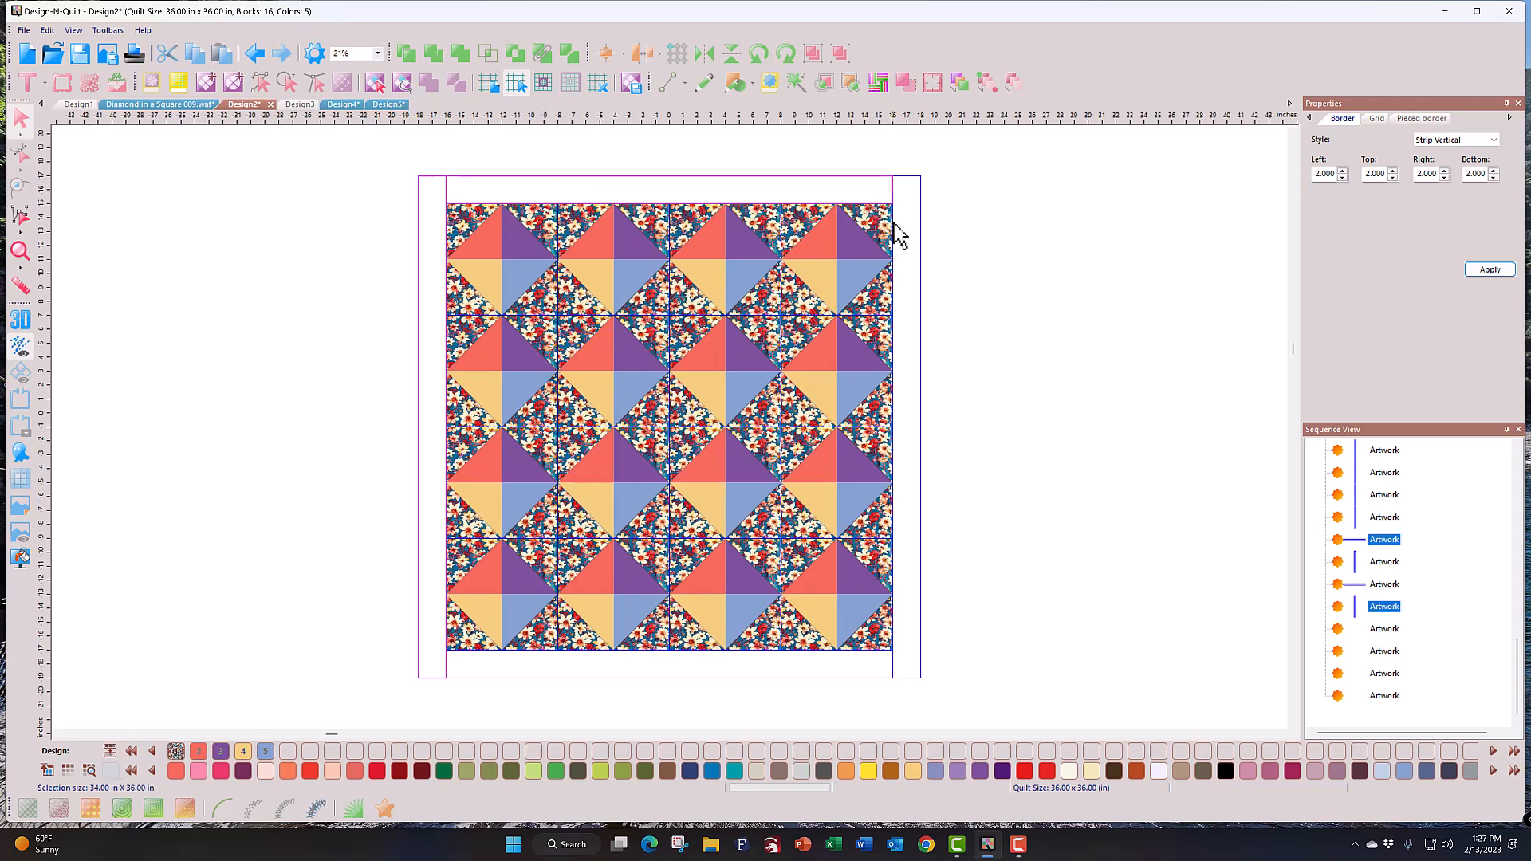
pyautogui.keyDown('shift'); pyautogui.click(909, 271); pyautogui.keyUp('shift')
pyautogui.keyDown('shift'); pyautogui.click(806, 672); pyautogui.keyUp('shift')
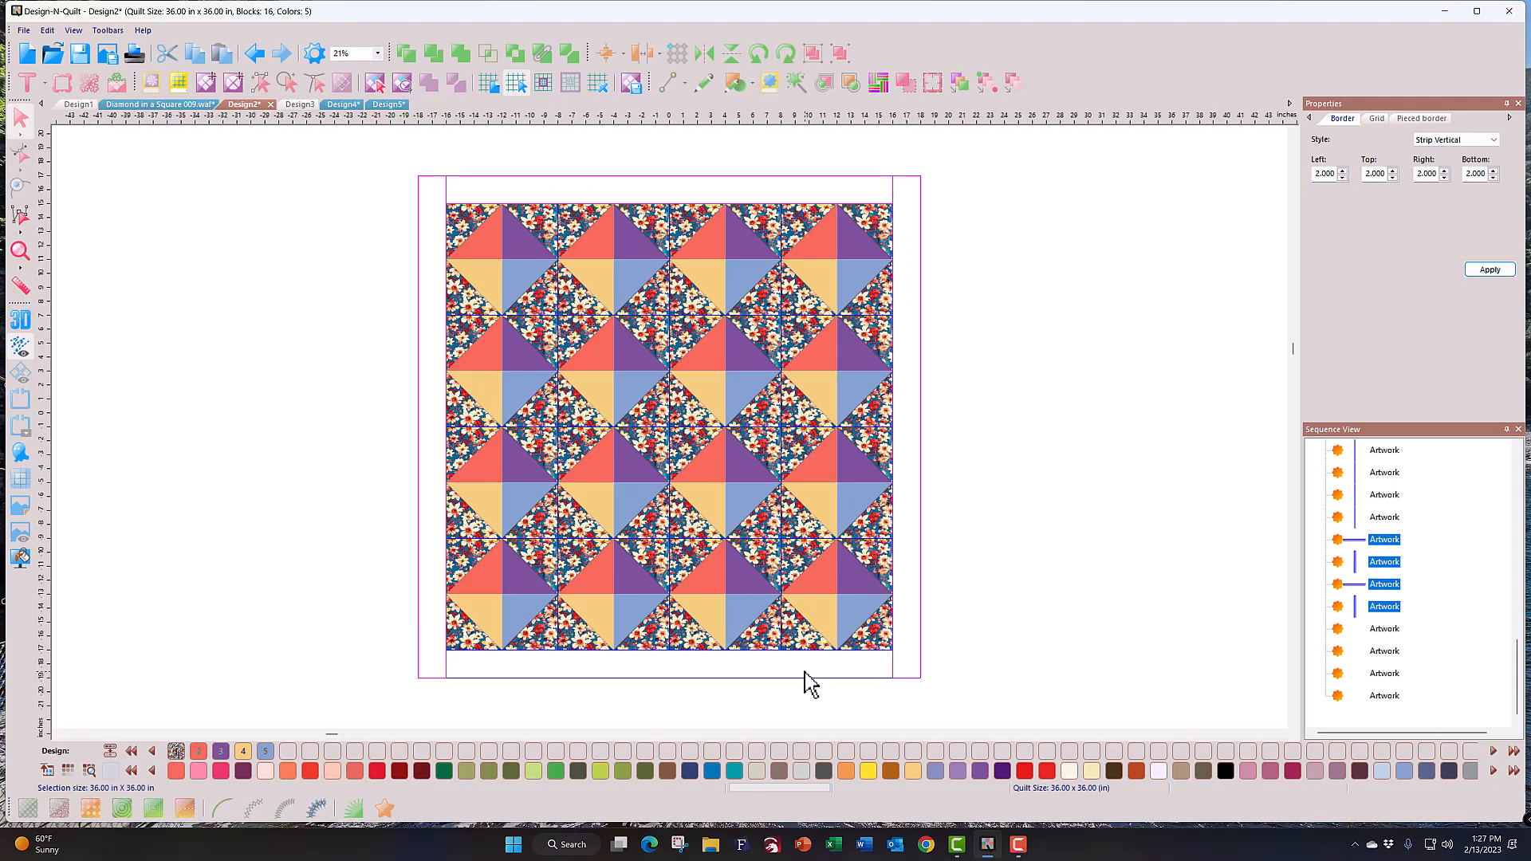
pyautogui.click(266, 769)
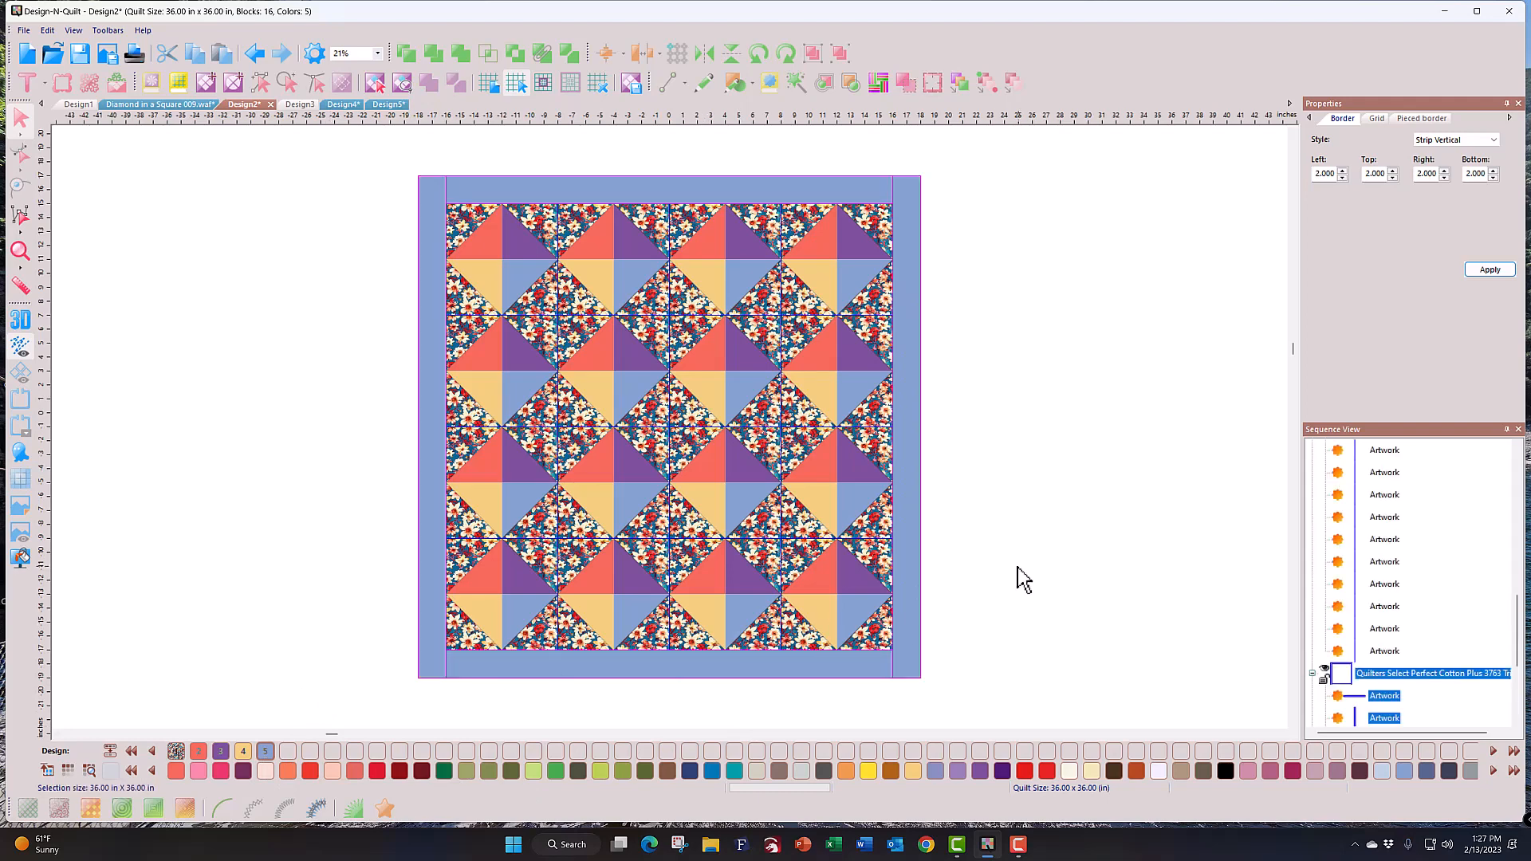
# Step: Look at the quilt export options, close them, and bring up the print preview
pyautogui.click(633, 97)
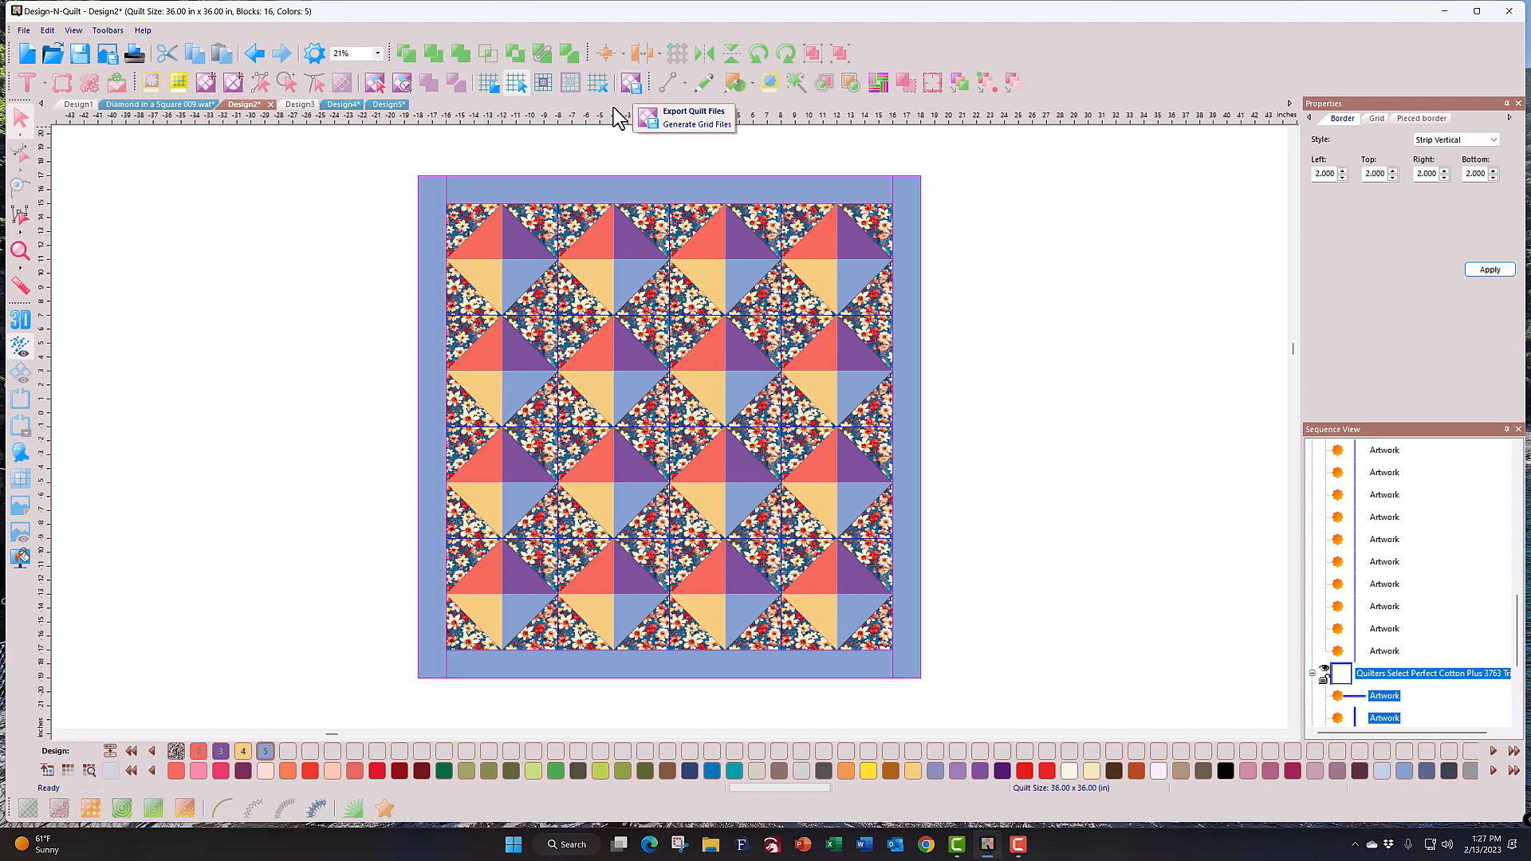
pyautogui.click(456, 189)
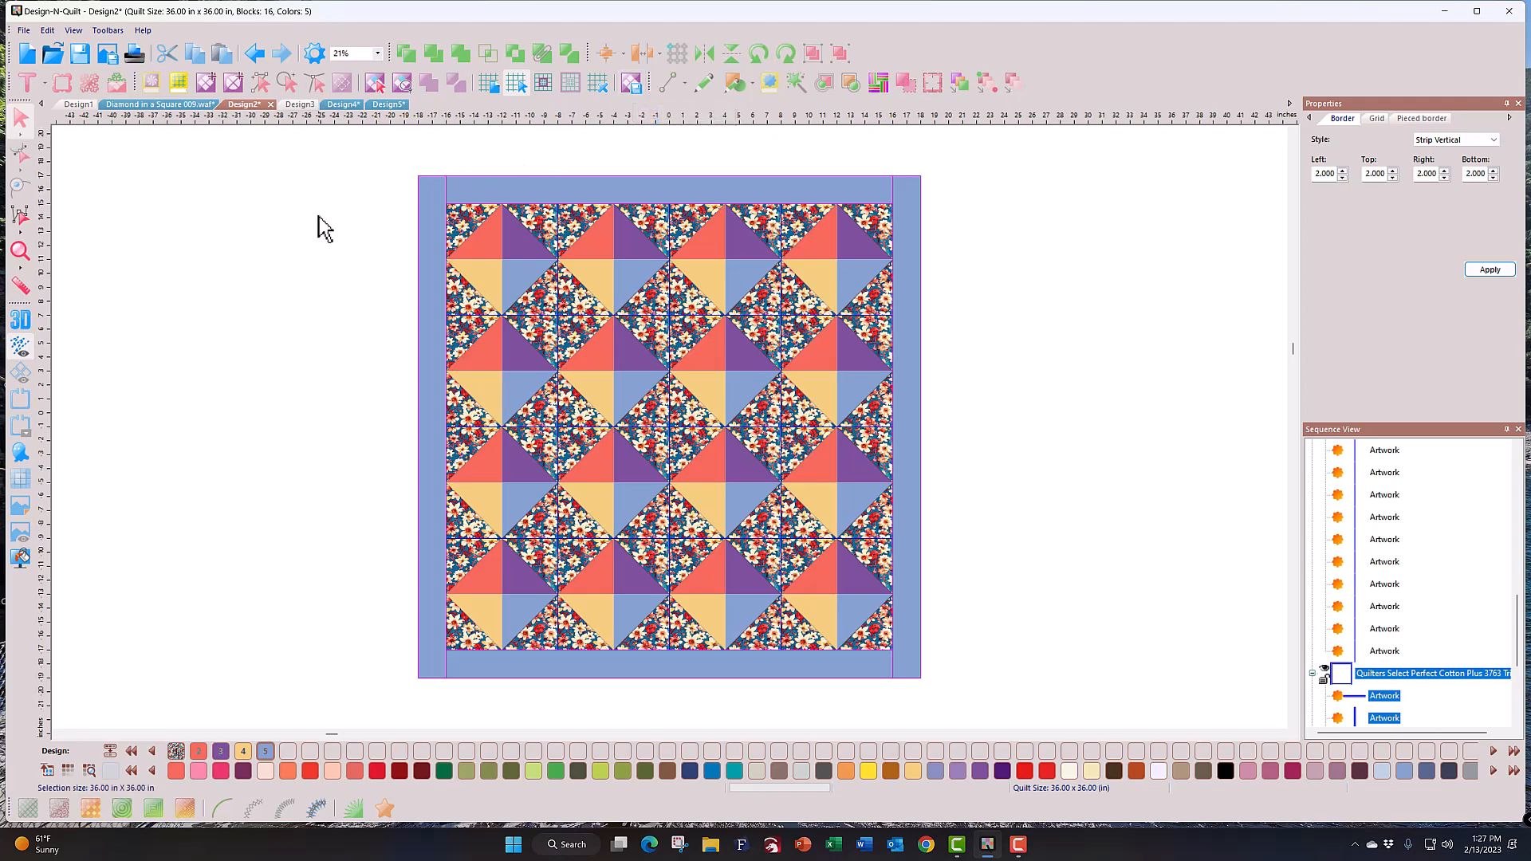
pyautogui.click(134, 55)
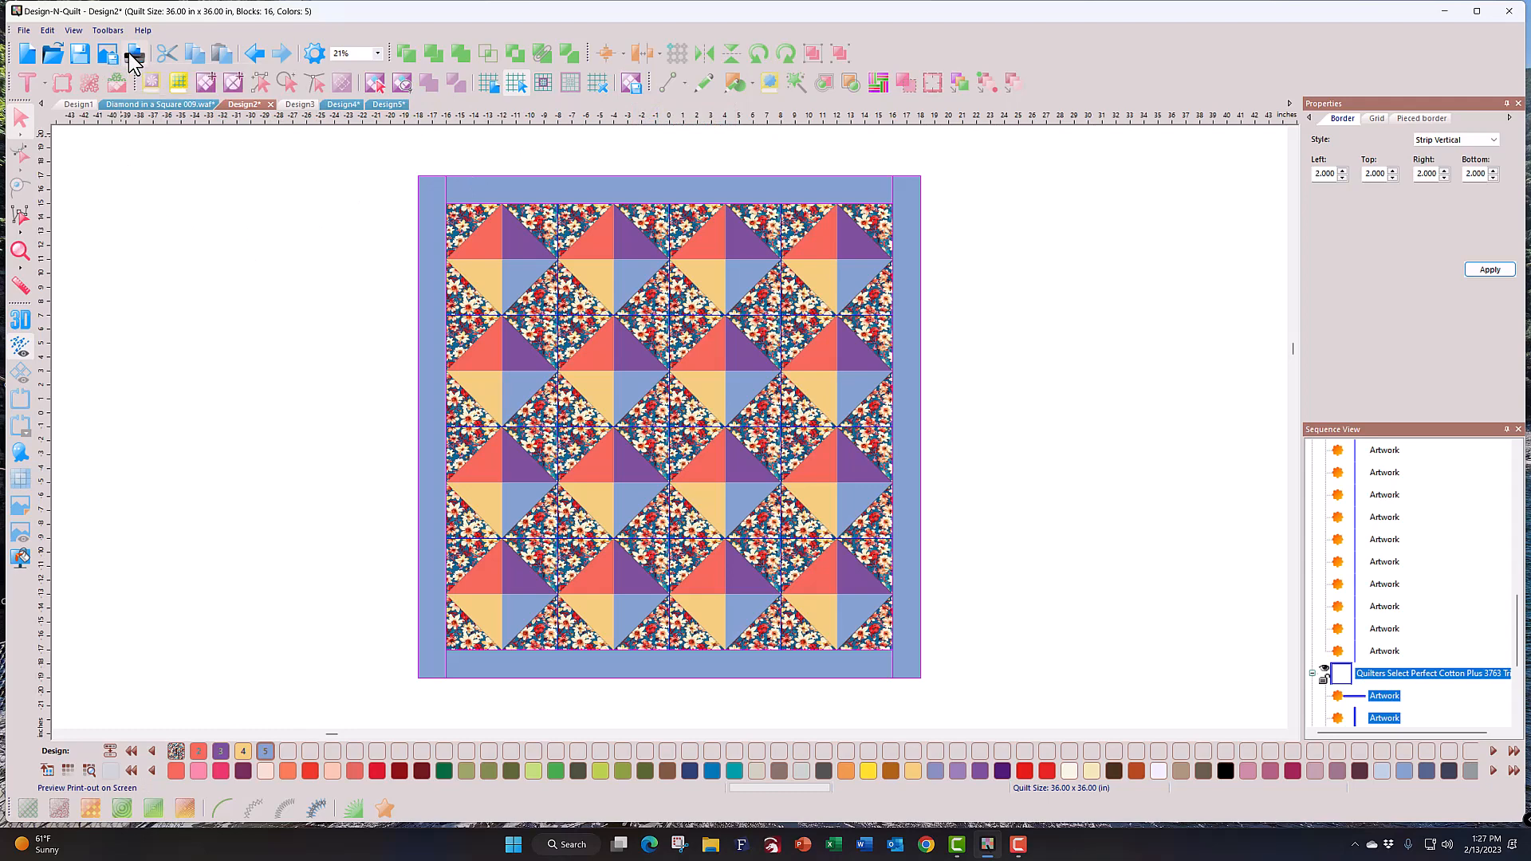
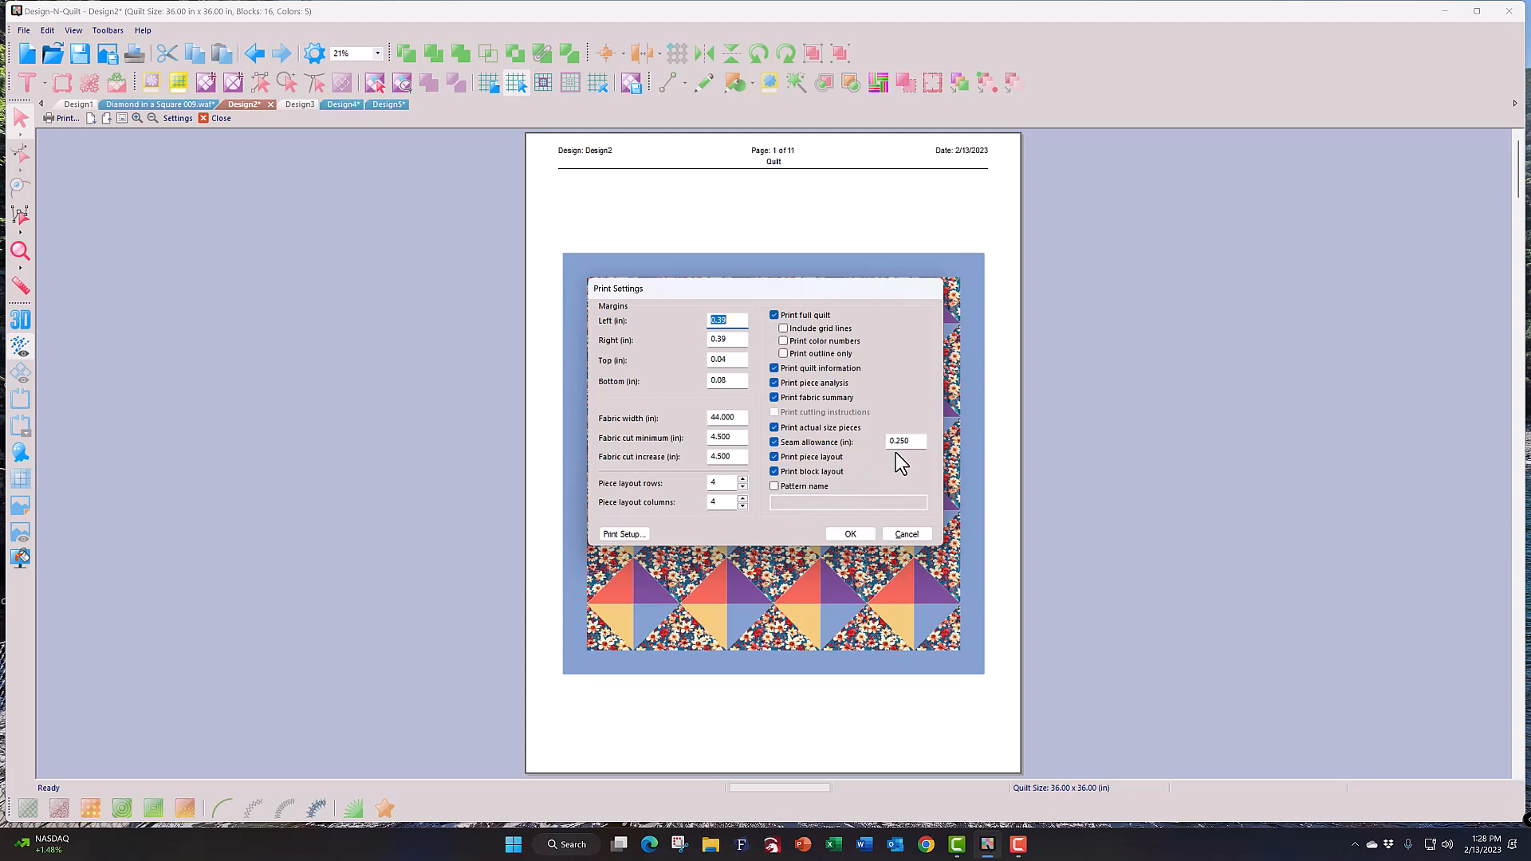
# Step: Accept the print settings so the preview shows the full Design2 quilt on page 1 of 11
pyautogui.click(852, 535)
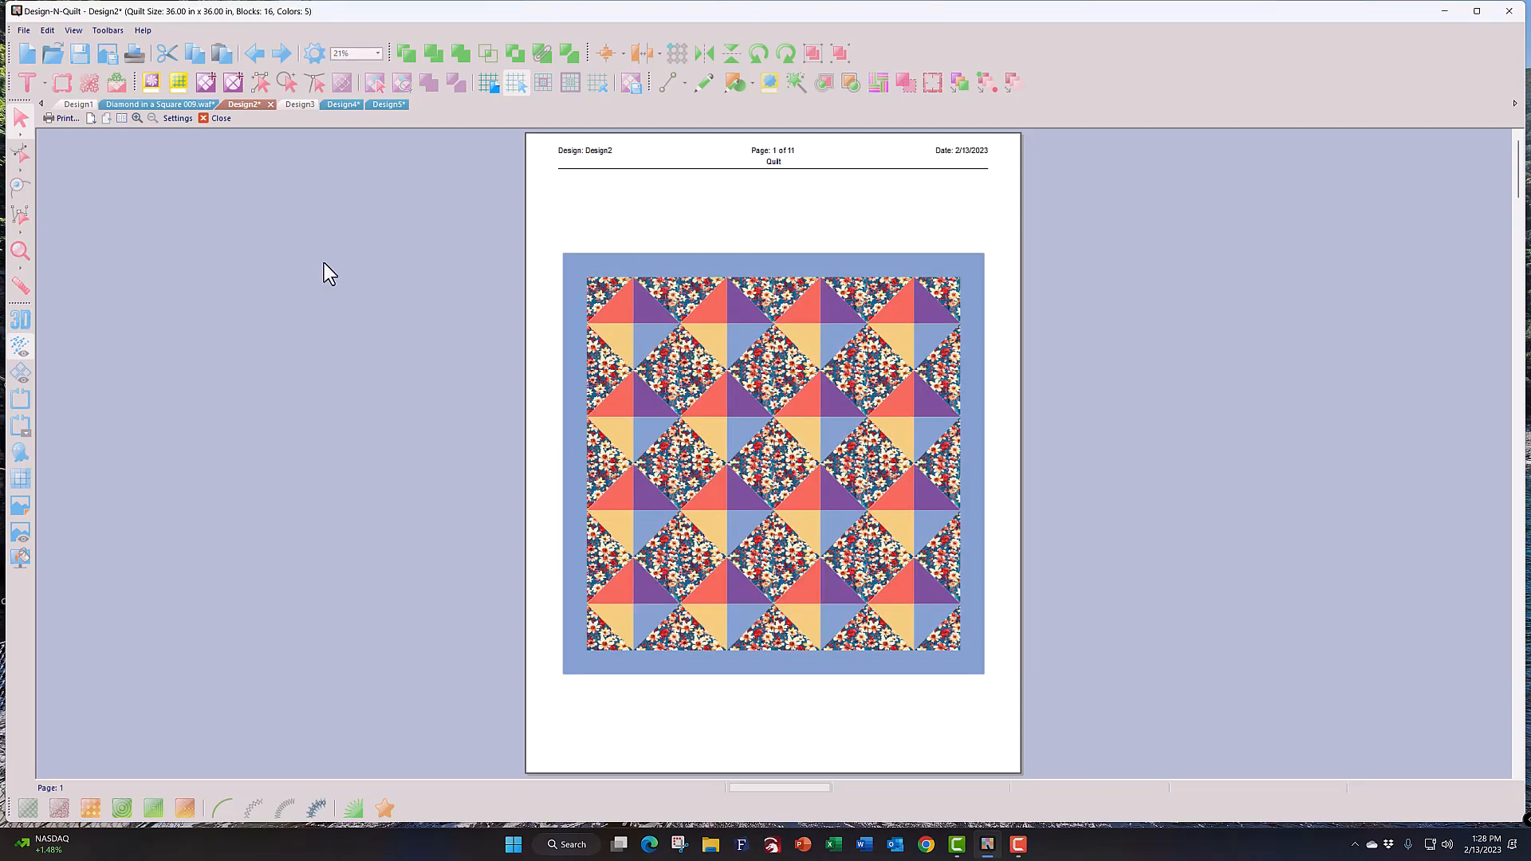
# Step: Page past the Information and Piece Analysis pages to the page 4 Fabric Summary of five fabrics
pyautogui.click(93, 120)
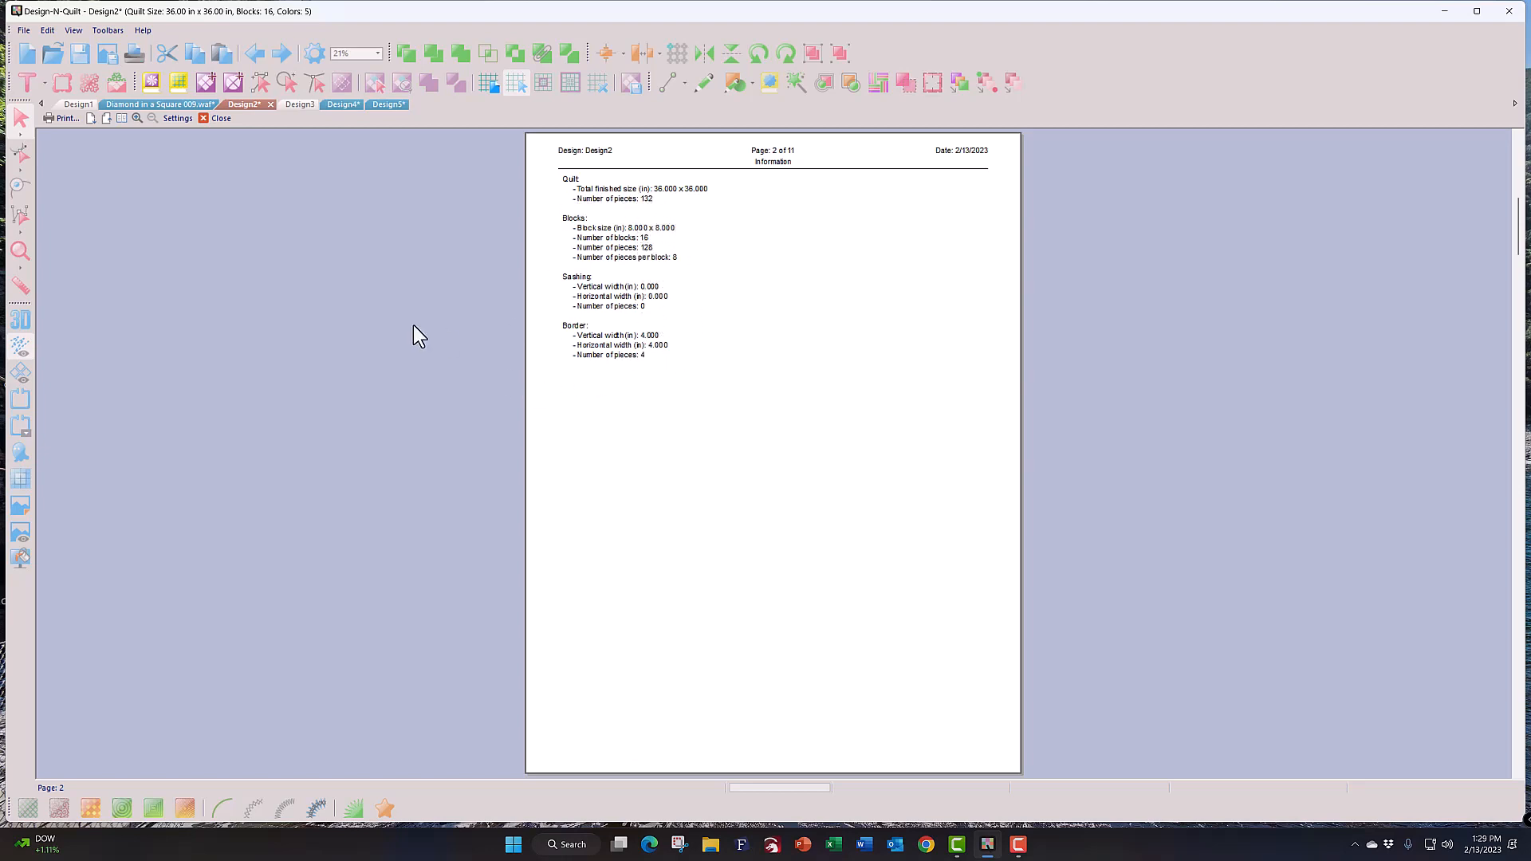
pyautogui.click(92, 124)
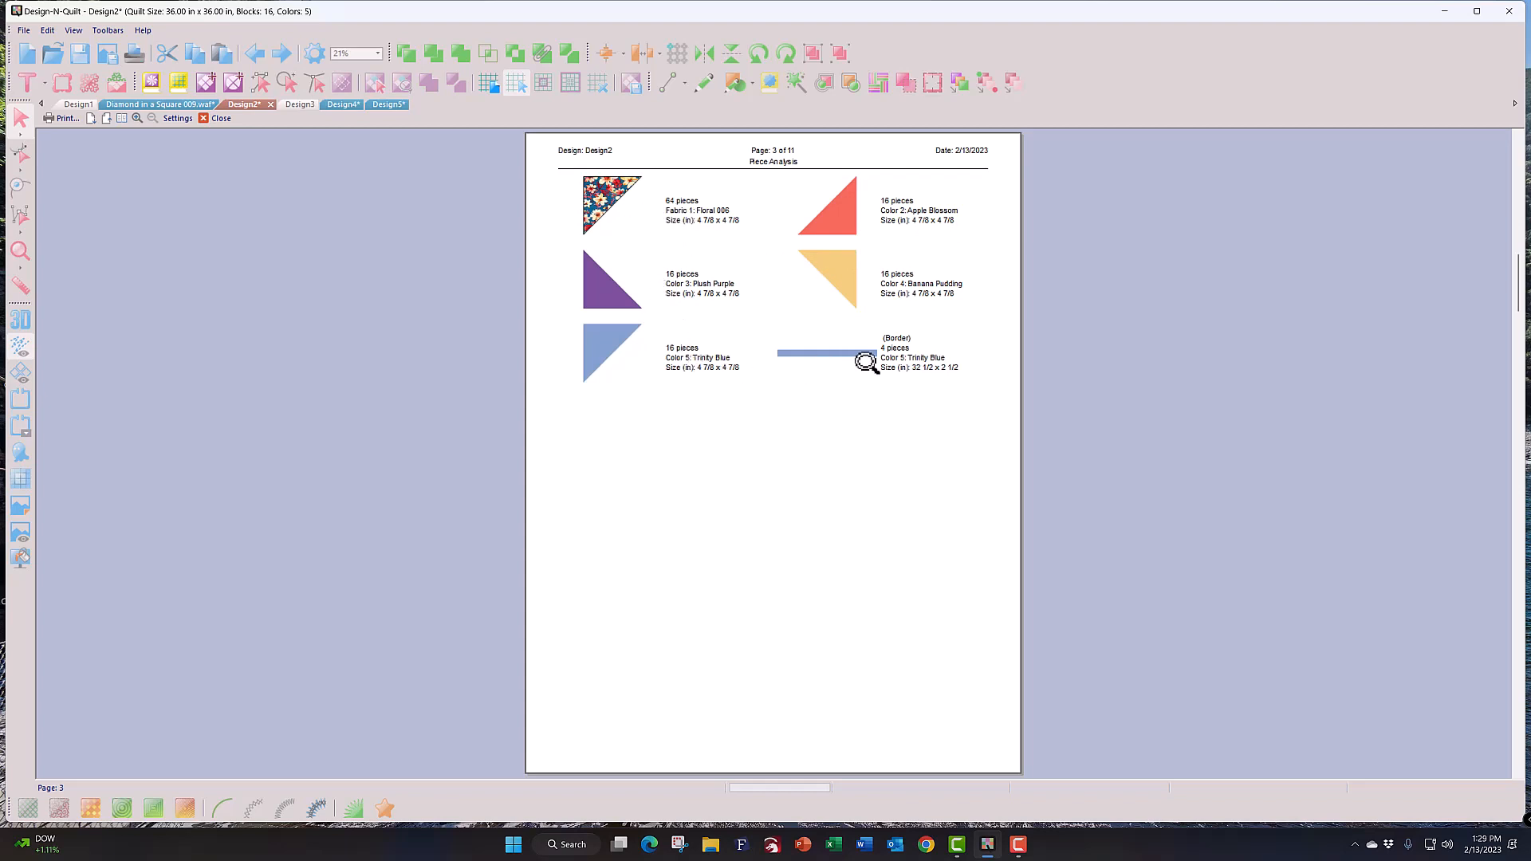
pyautogui.click(92, 122)
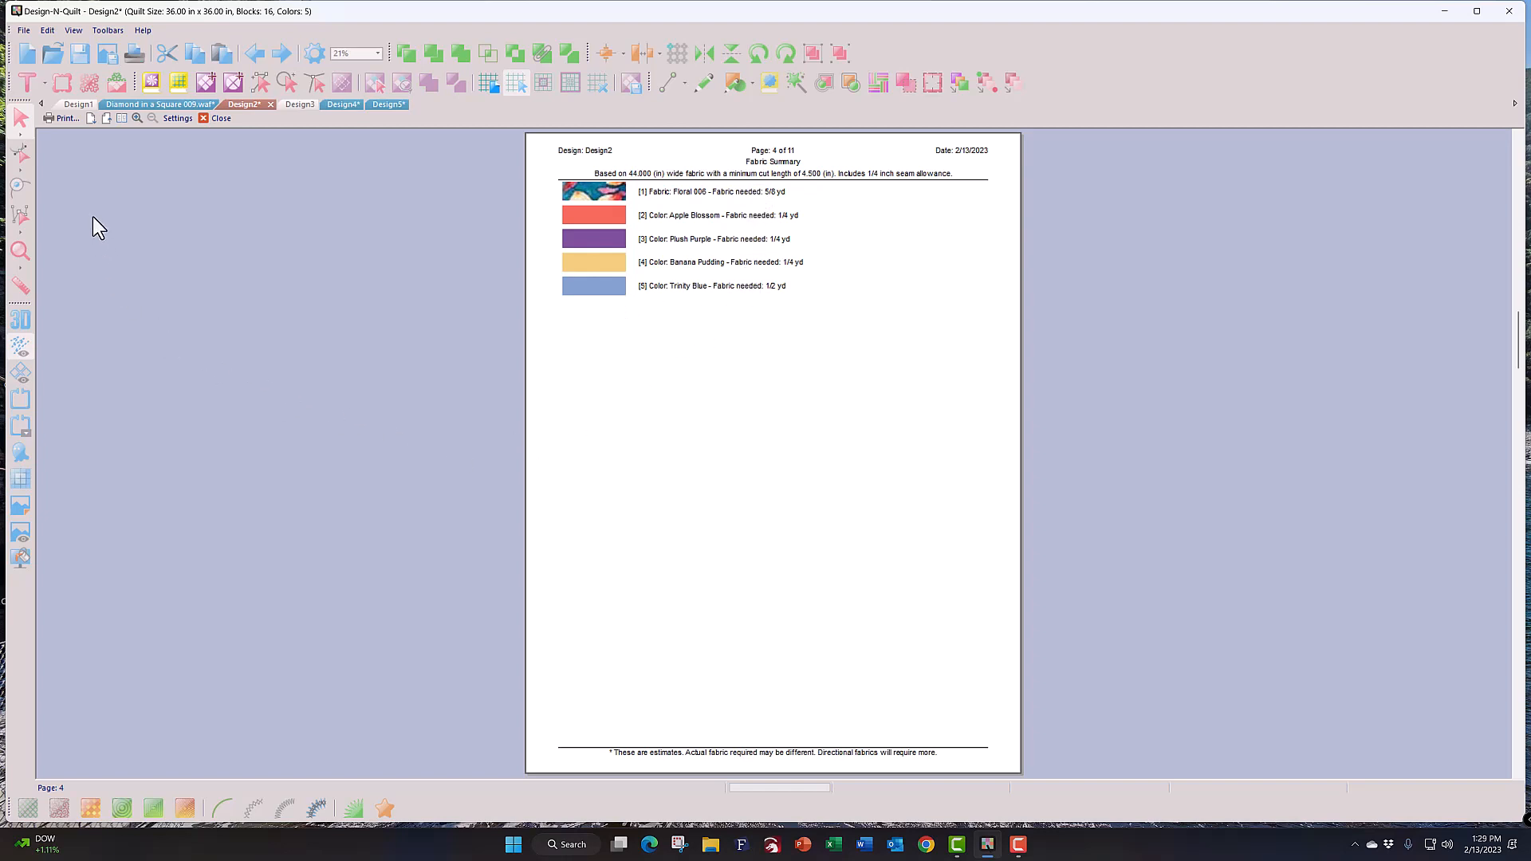
# Step: Step through the floral, Apple Blossom and Trinity Blue piece templates to the Piece Layout page
pyautogui.click(92, 119)
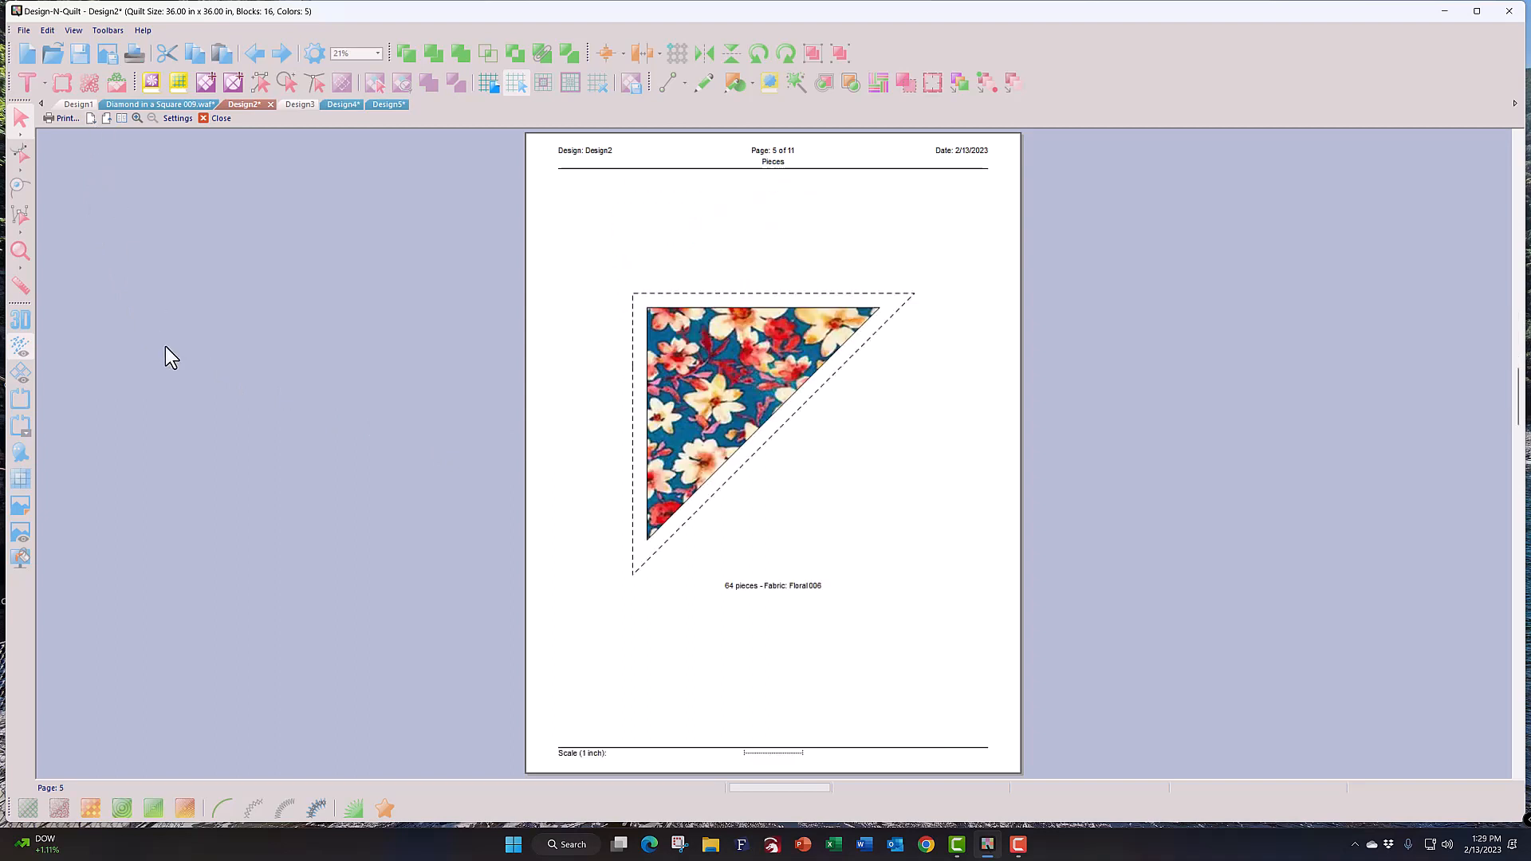
pyautogui.click(92, 119)
pyautogui.click(92, 119)
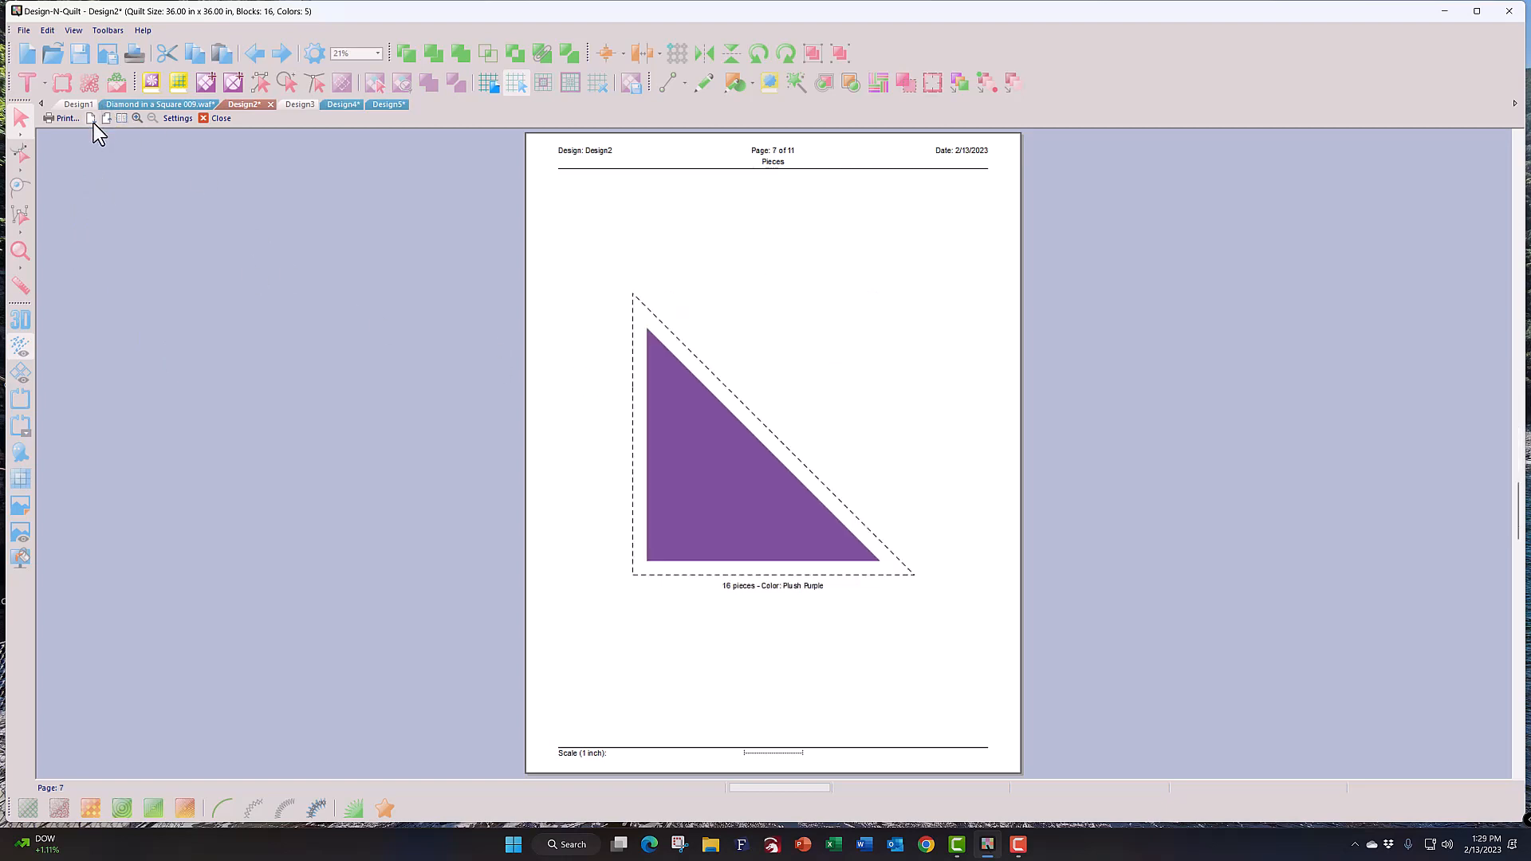
pyautogui.click(91, 120)
pyautogui.click(92, 120)
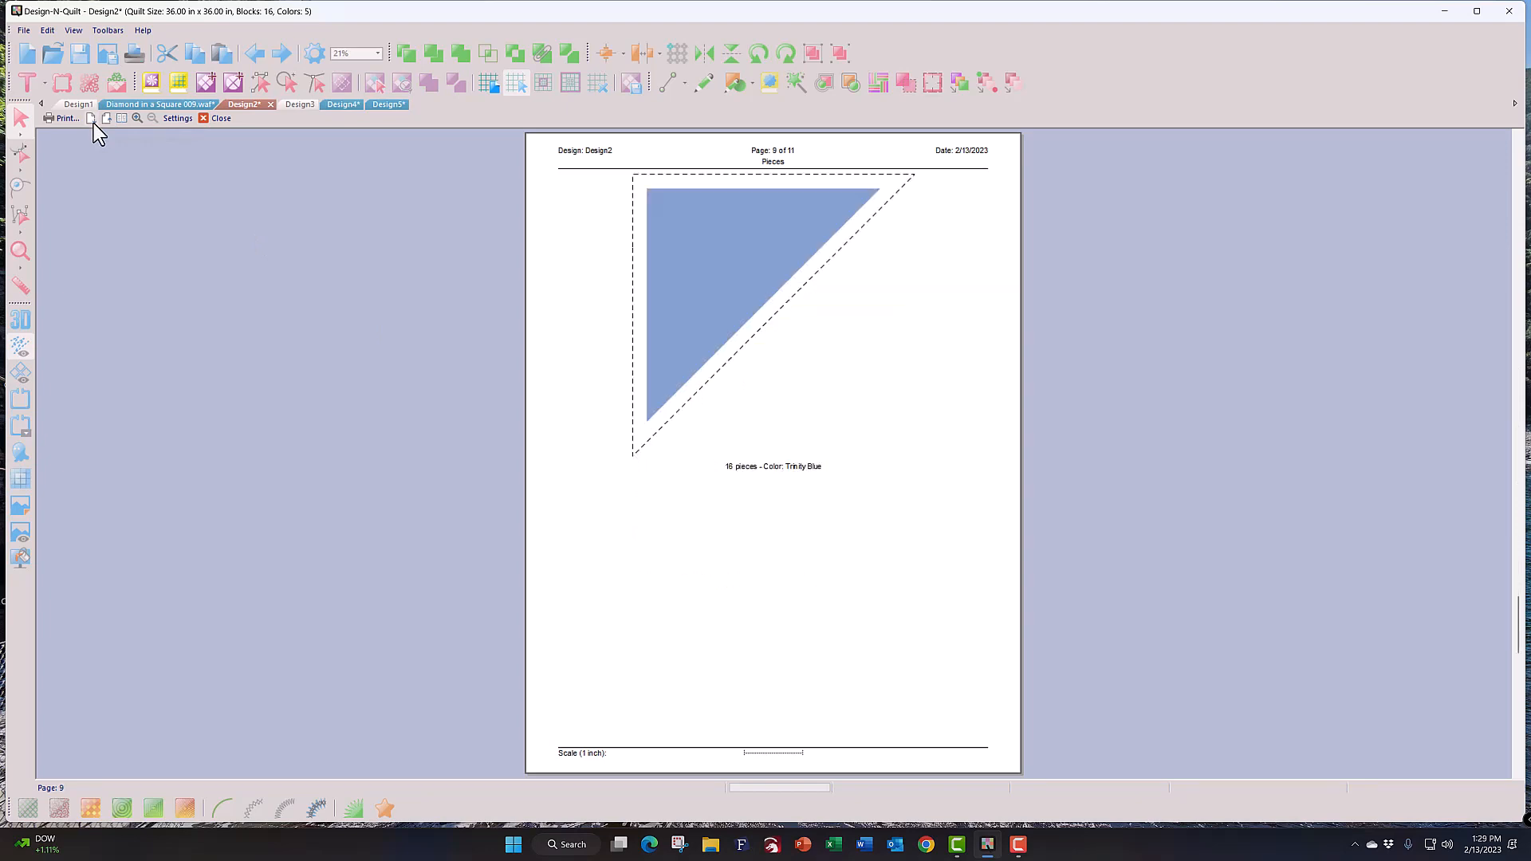
pyautogui.click(92, 120)
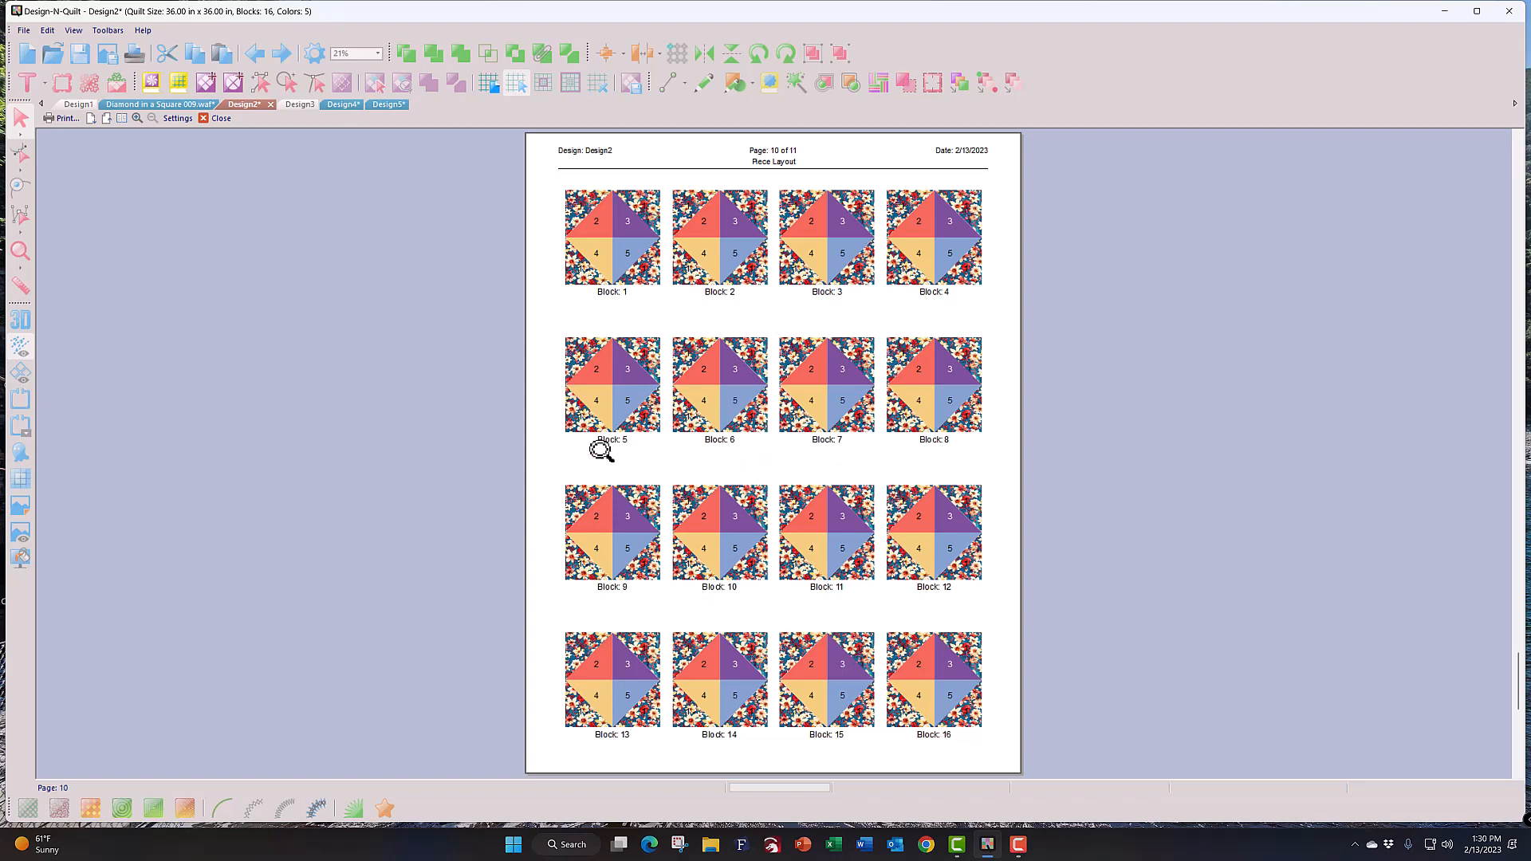
# Step: View the page 11 Block Layout, then close the preview to return to the quilt design
pyautogui.click(93, 118)
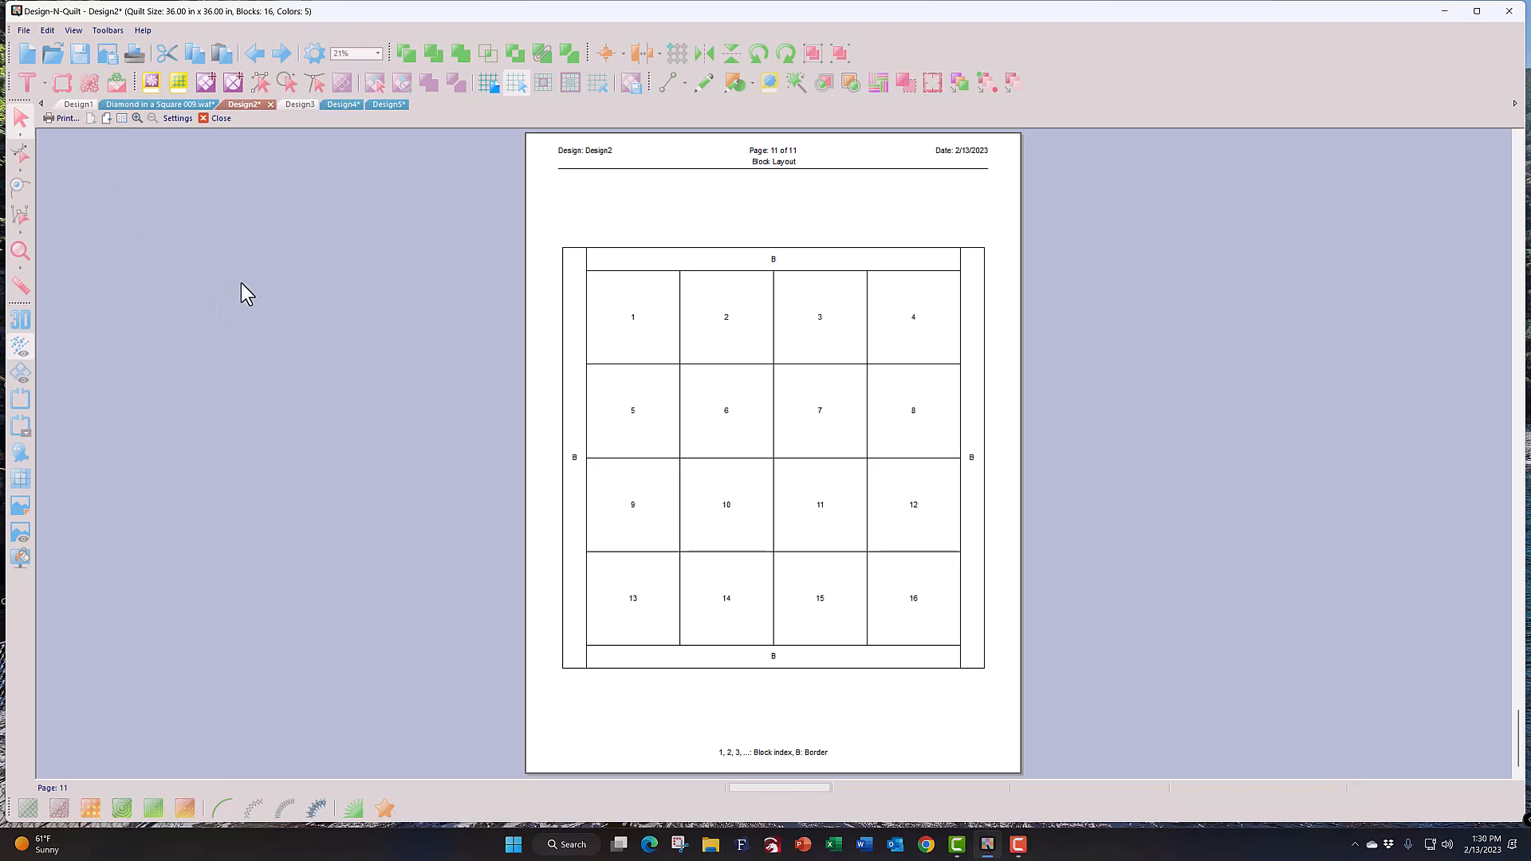
pyautogui.click(232, 122)
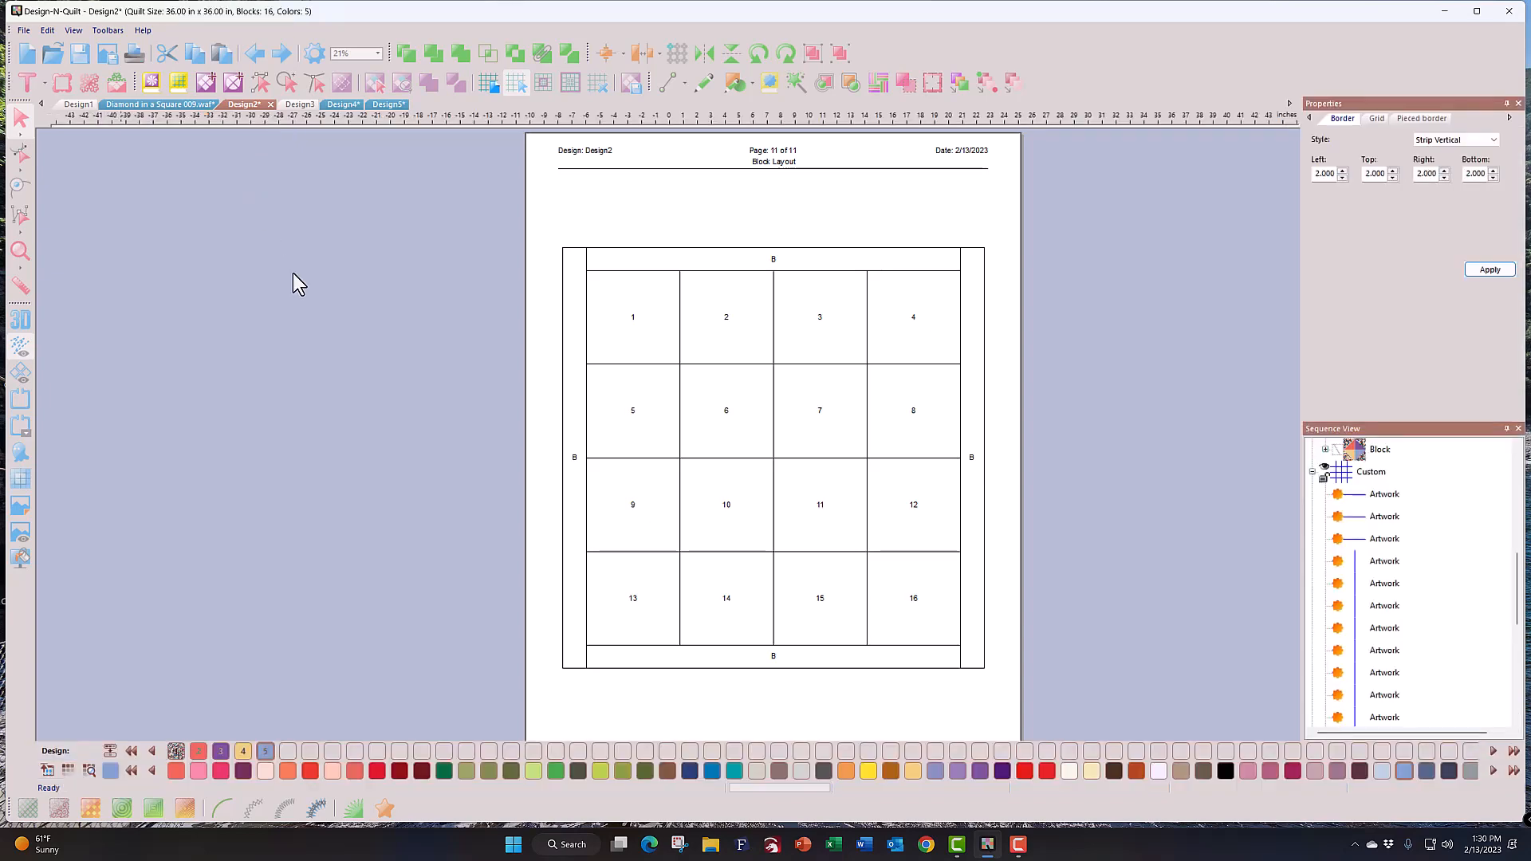